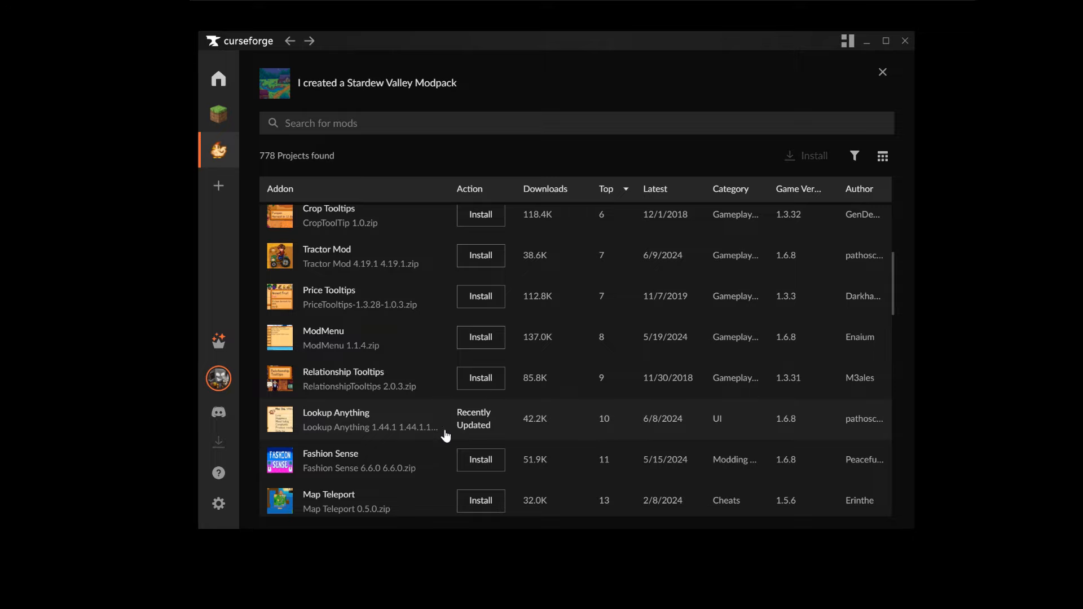
# Return to the modpack's content page and launch the modpack through to the Stardew Valley title screen
pyautogui.press('Escape')
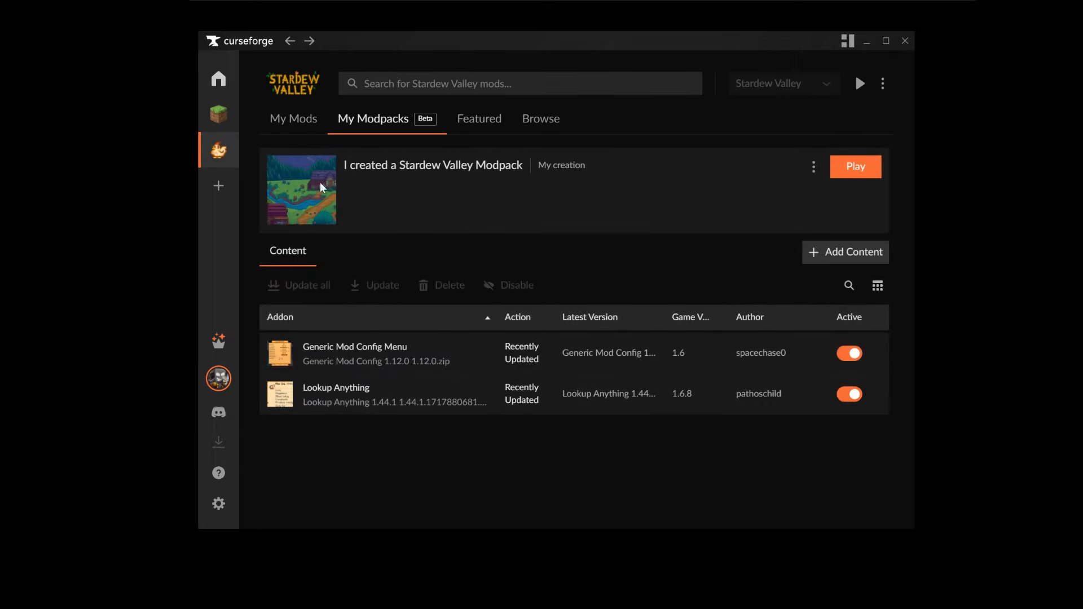
pyautogui.click(365, 122)
pyautogui.click(457, 250)
pyautogui.click(844, 171)
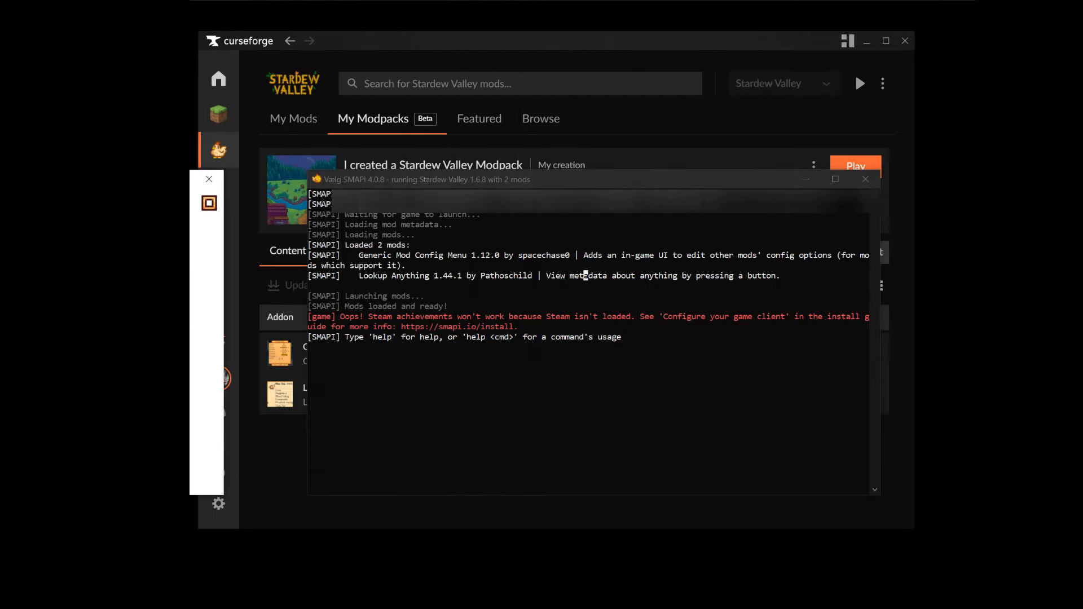
pyautogui.click(349, 243)
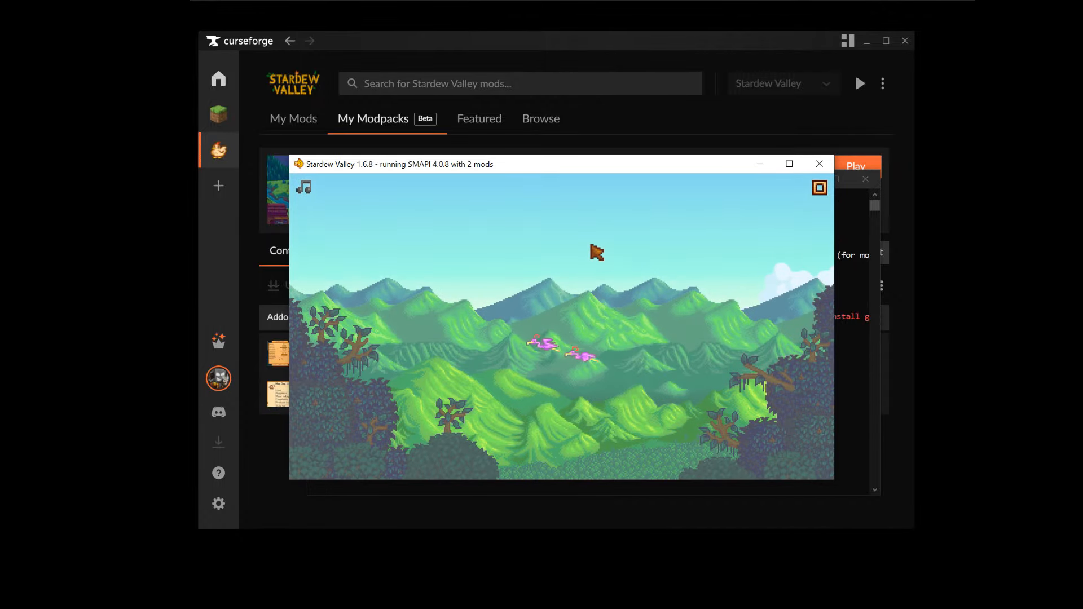
pyautogui.click(573, 247)
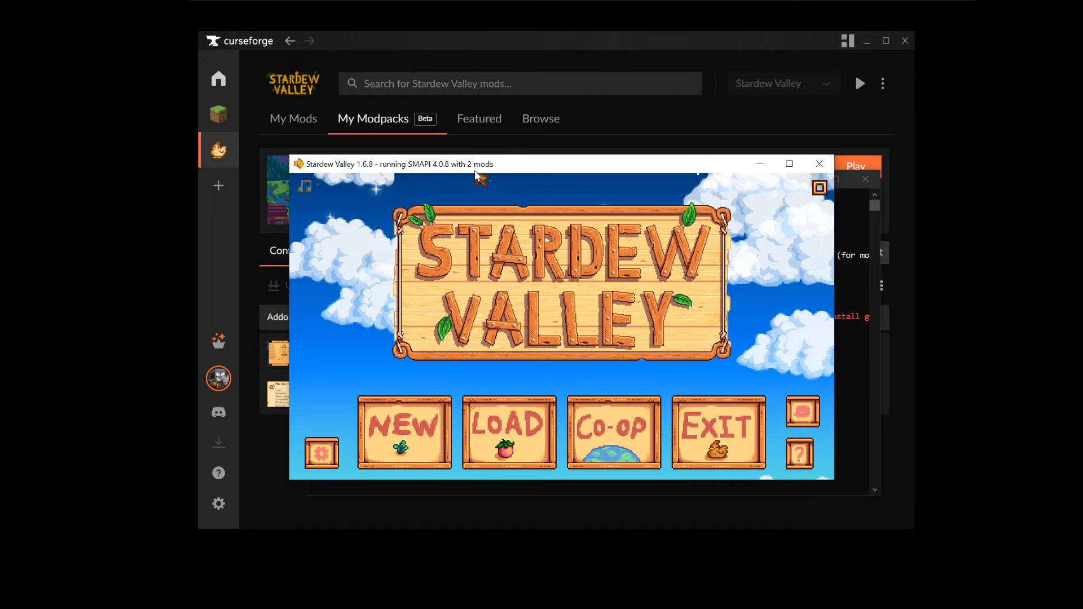
# Start a new game with Testtest as the character name, test as the farm name and teeest as the favorite thing
pyautogui.click(407, 418)
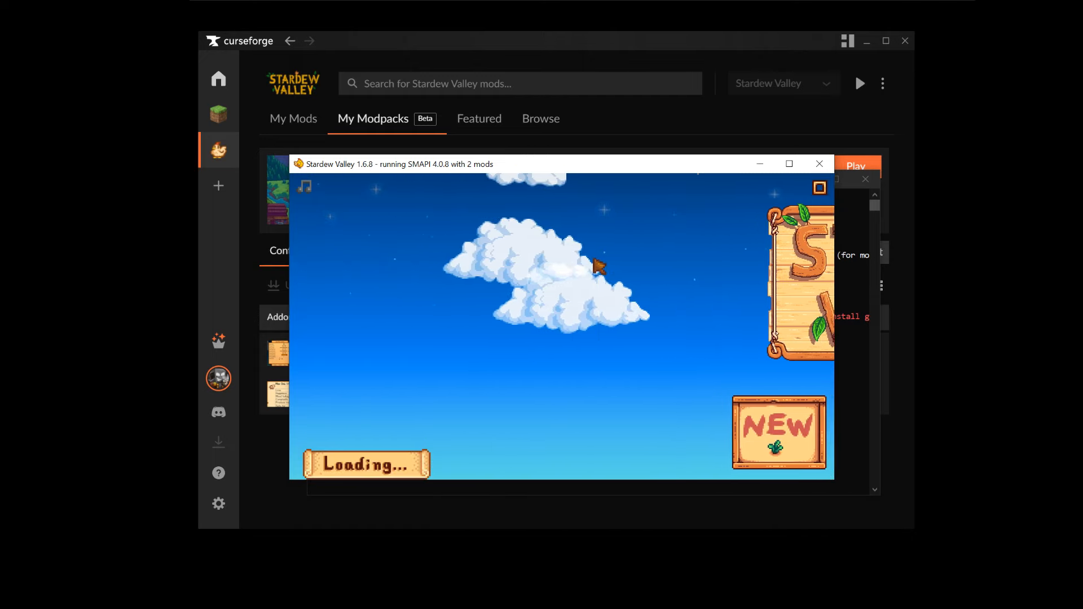
pyautogui.write('Testt')
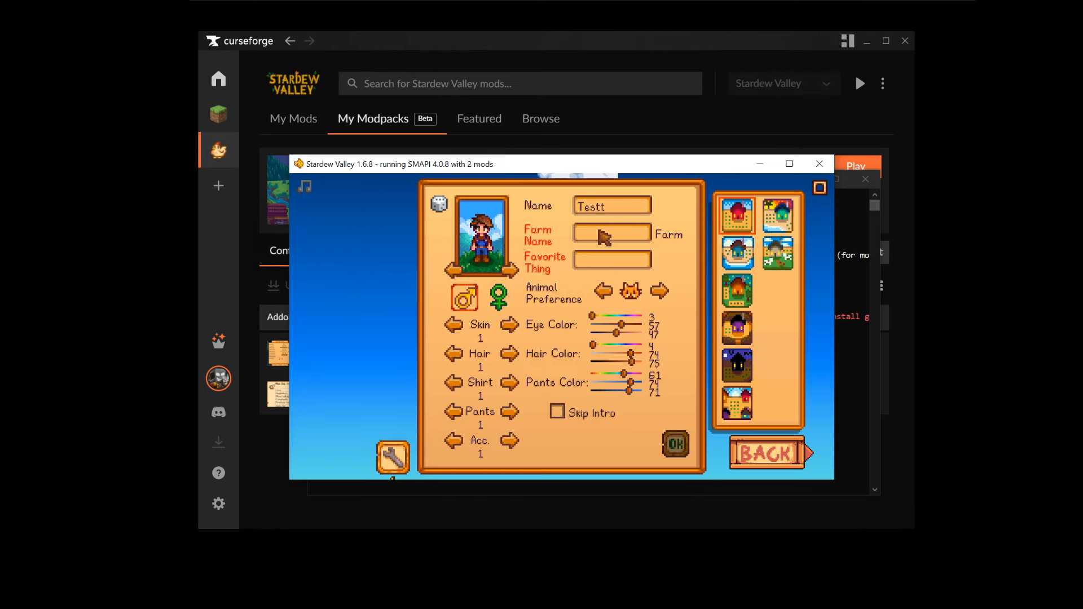
pyautogui.click(601, 263)
pyautogui.write('teeest')
# Finish the character setup with Skip Intro enabled, a randomized appearance and the Forest Farm map, and enter the game
pyautogui.click(558, 412)
pyautogui.click(439, 203)
pyautogui.click(439, 204)
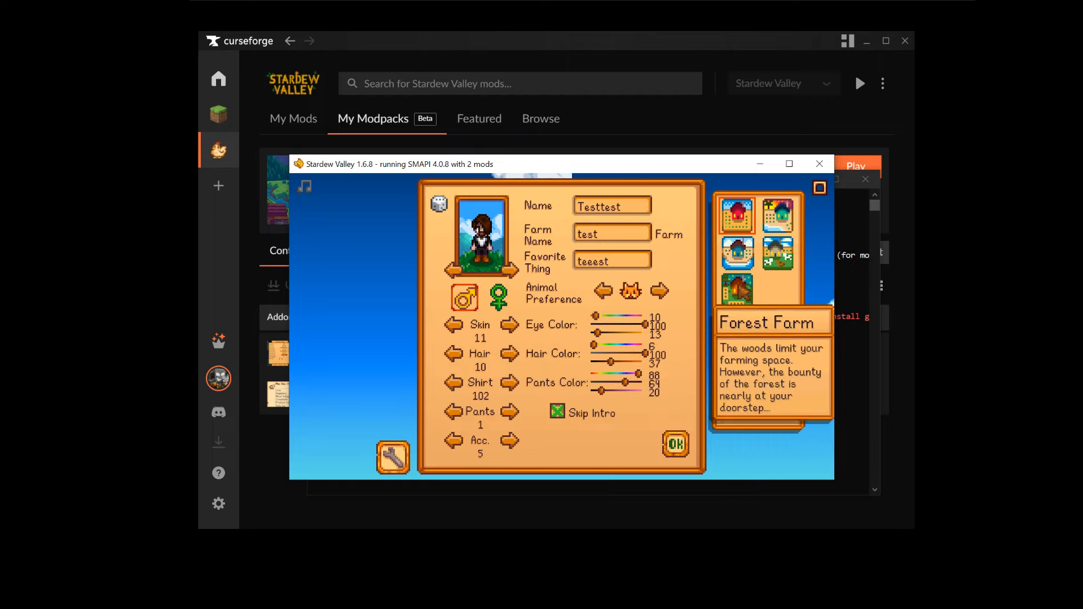
pyautogui.click(722, 297)
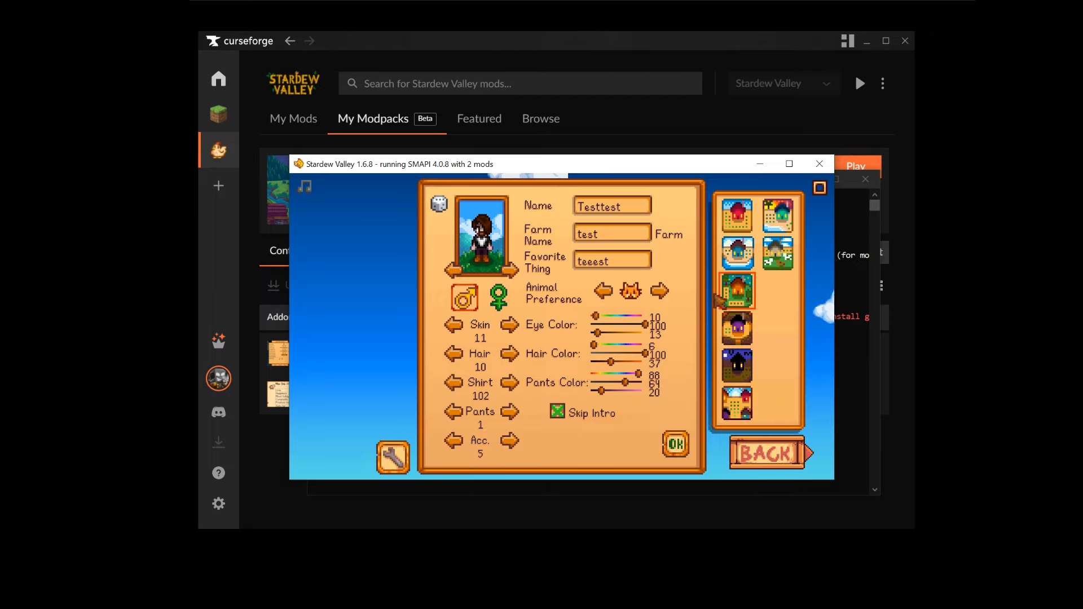
pyautogui.click(675, 445)
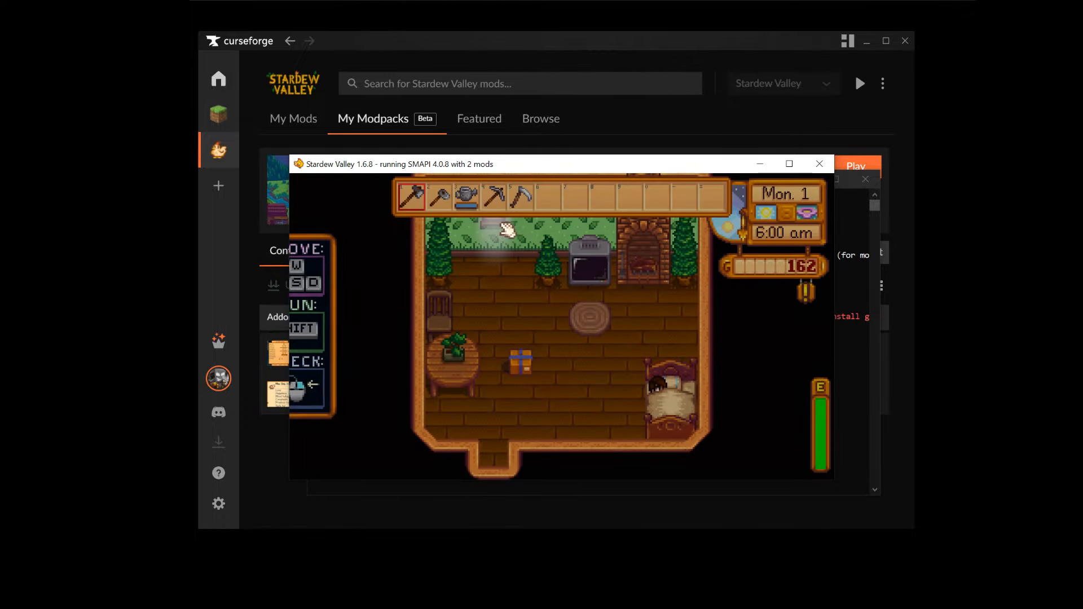
# Get the character out of bed and open the Configure Mods list from the in-game options
pyautogui.press('w')
pyautogui.press('a')
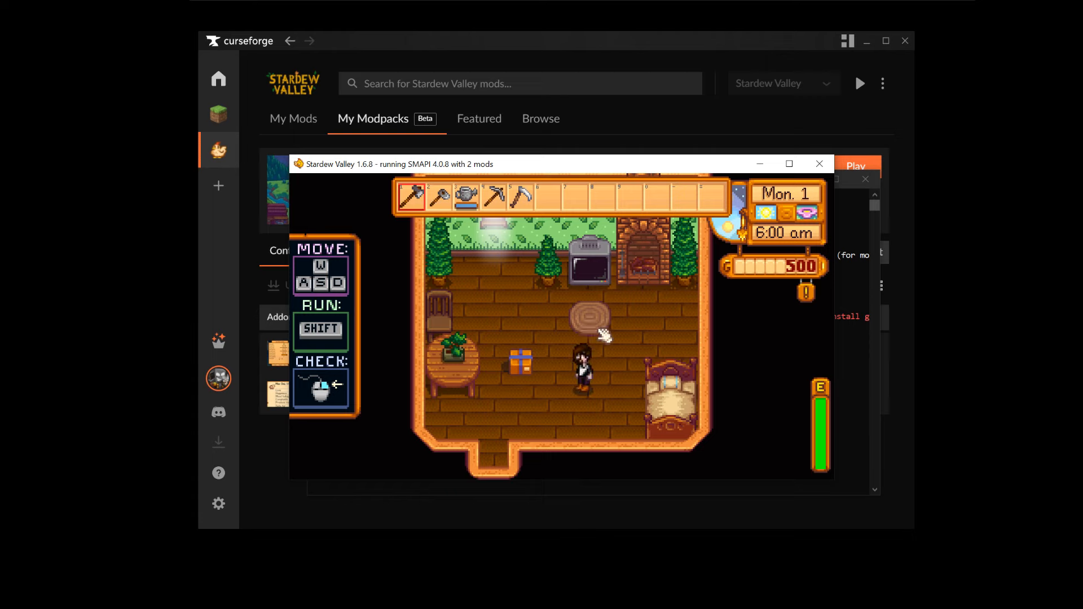
pyautogui.press('e')
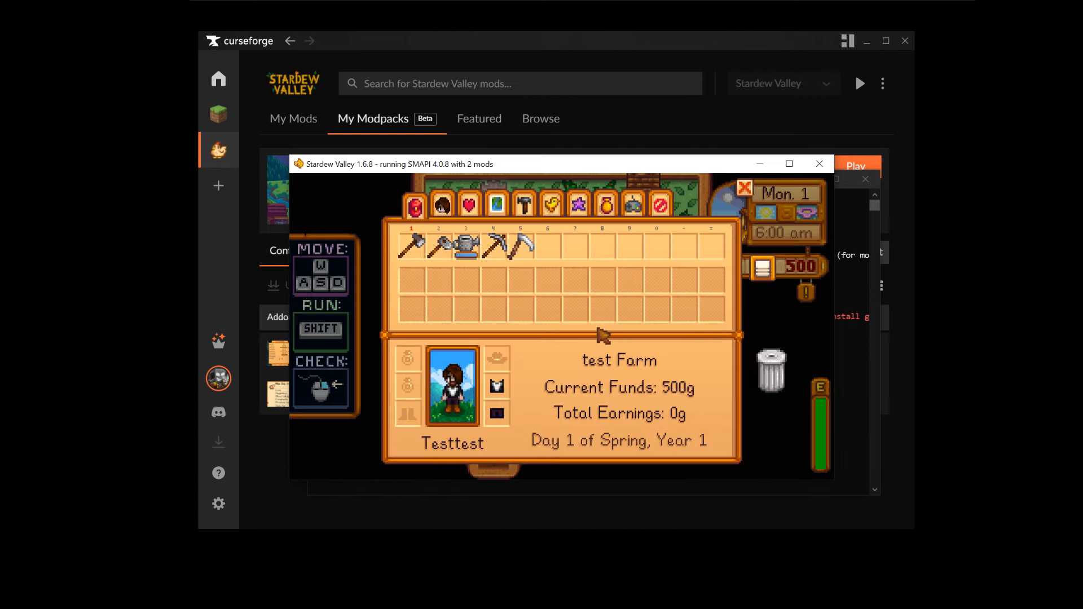
pyautogui.click(627, 219)
pyautogui.scroll(-5, 705, 297)
pyautogui.moveTo(771, 267); pyautogui.dragTo(772, 441)
pyautogui.click(483, 439)
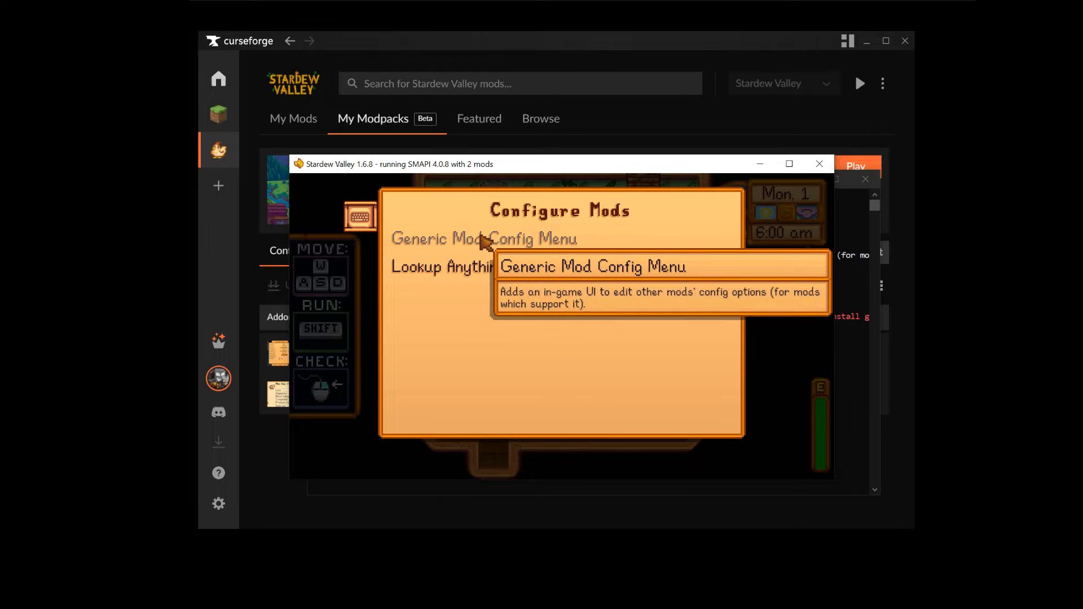
# Review the Lookup Anything settings down to its control bindings, and return to the game
pyautogui.click(486, 272)
pyautogui.scroll(-3, 532, 370)
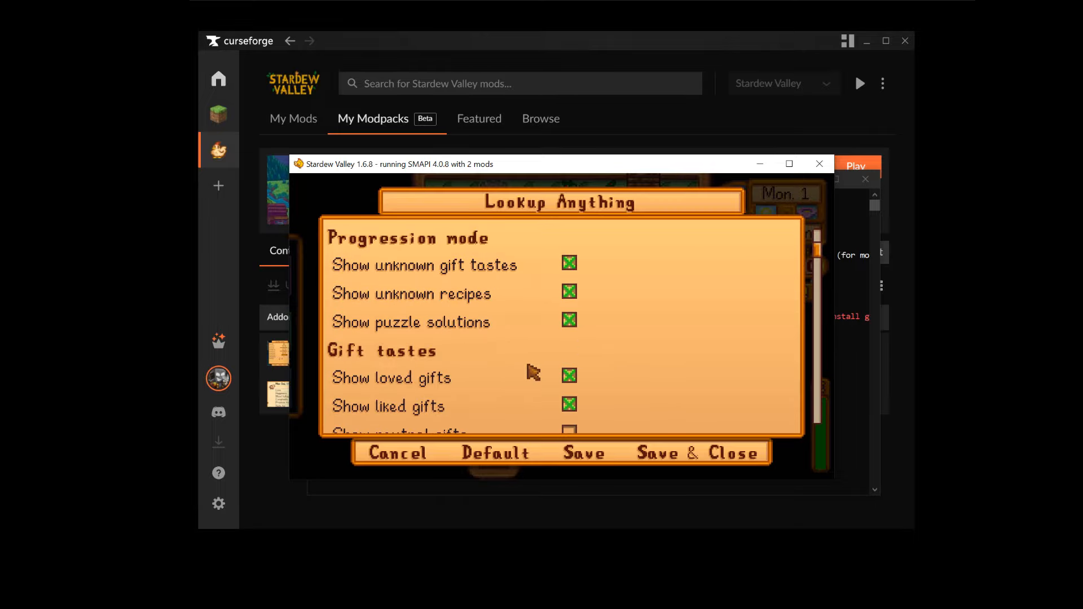
pyautogui.scroll(-10, 569, 276)
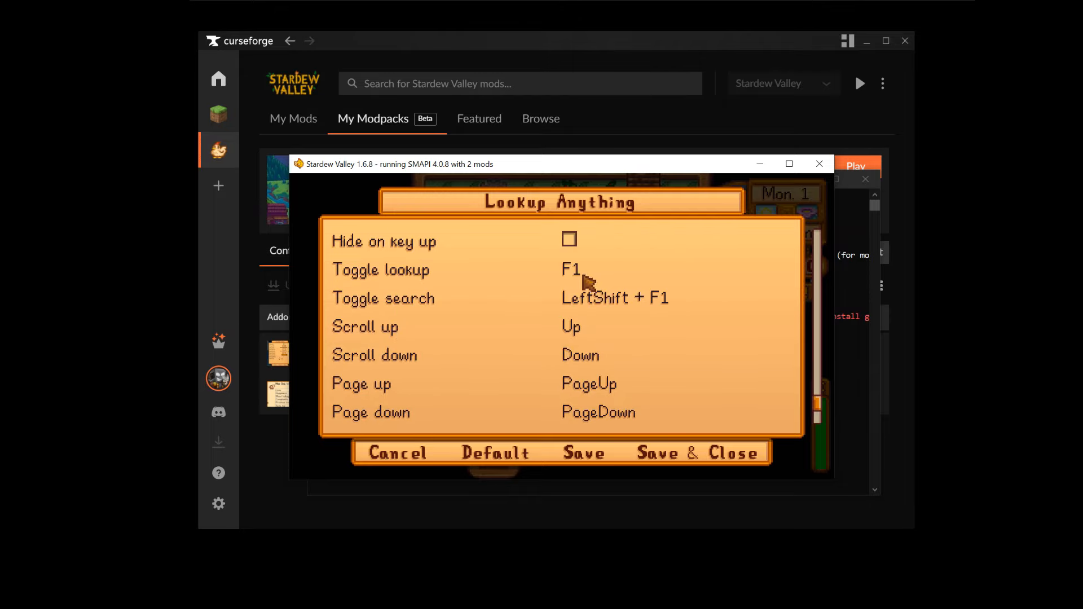
pyautogui.press('Escape')
pyautogui.press('Escape')
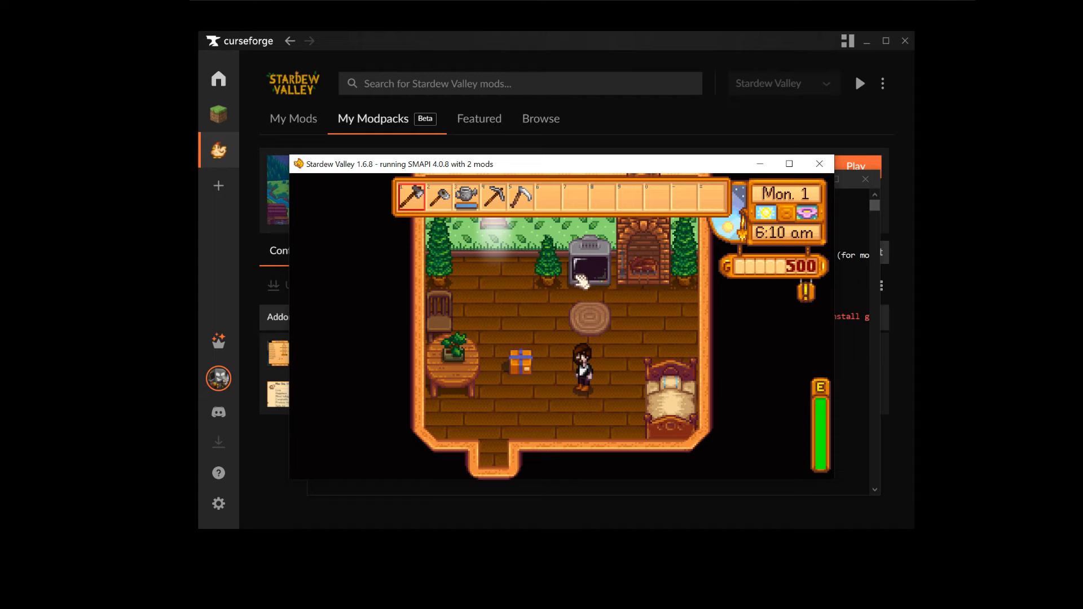
# Inspect the floor TV and the player character with Lookup Anything, and exit the game
pyautogui.press('F1')
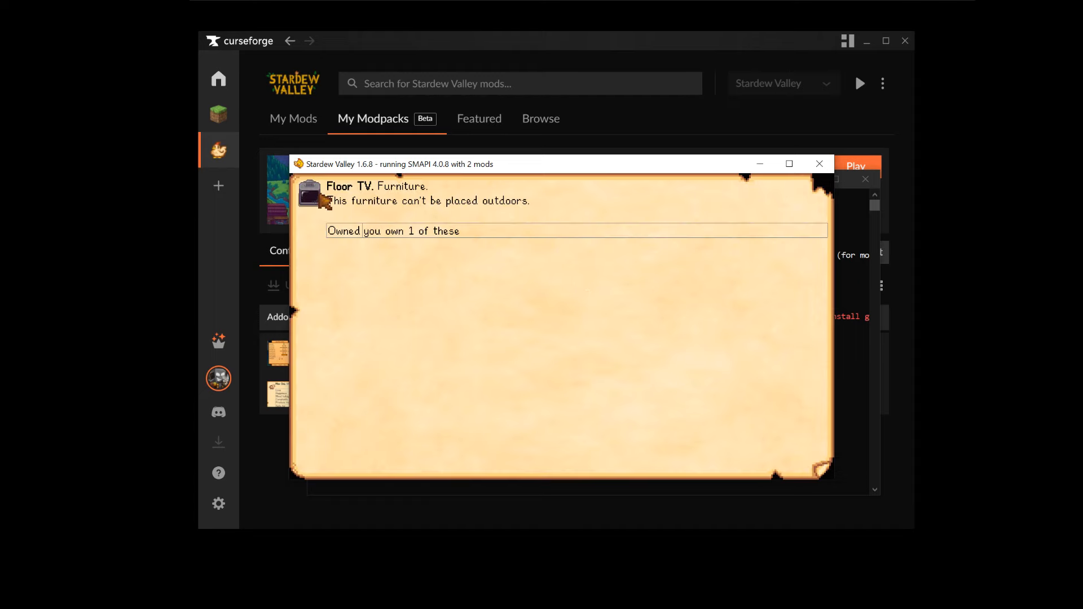
pyautogui.press('Escape')
pyautogui.press('e')
pyautogui.press('Escape')
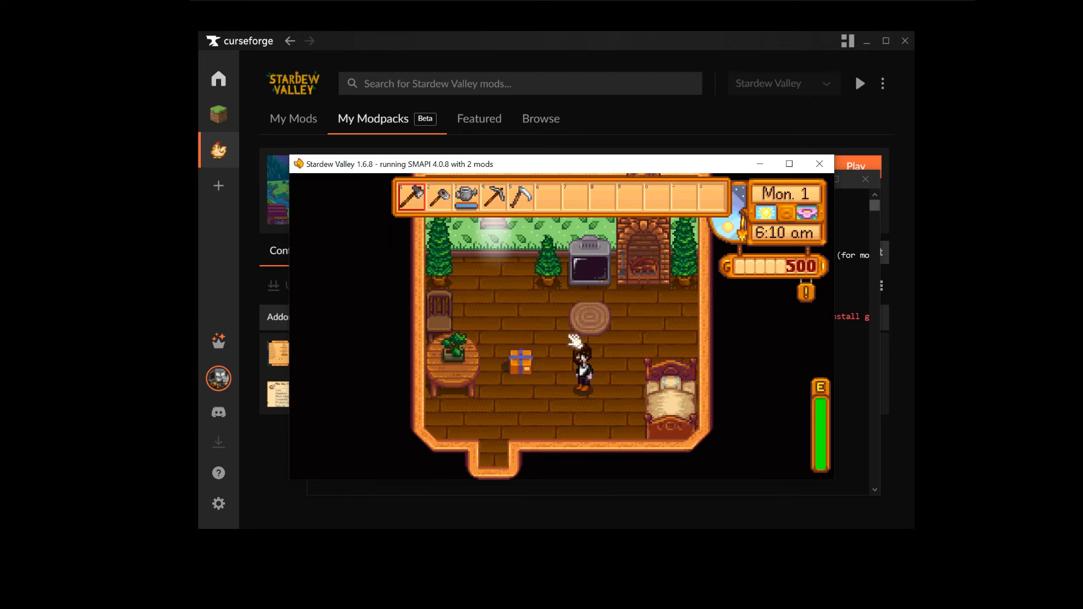
pyautogui.press('F1')
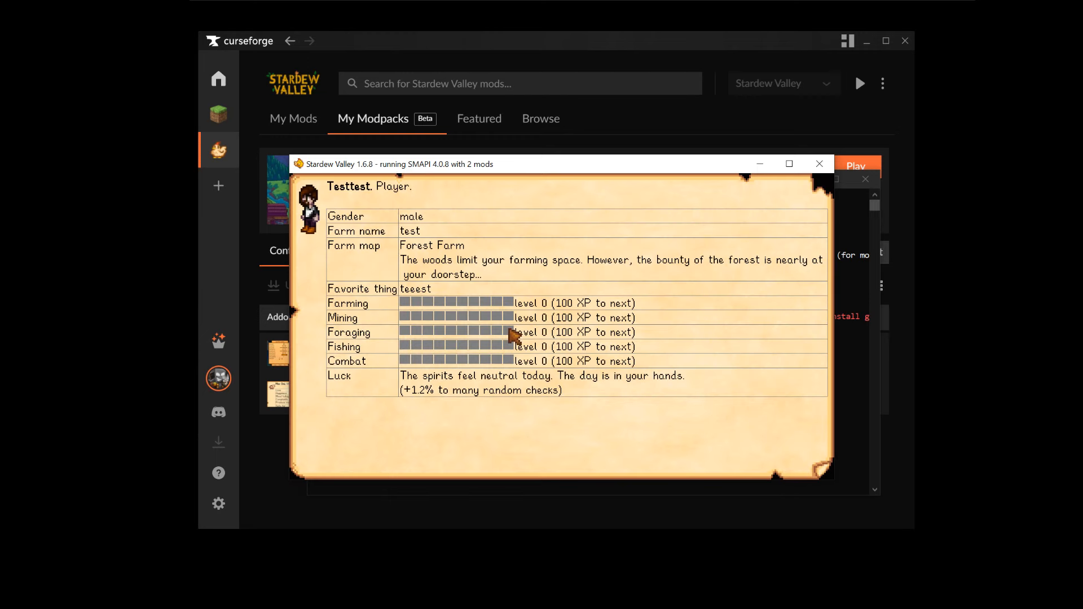
pyautogui.press('Escape')
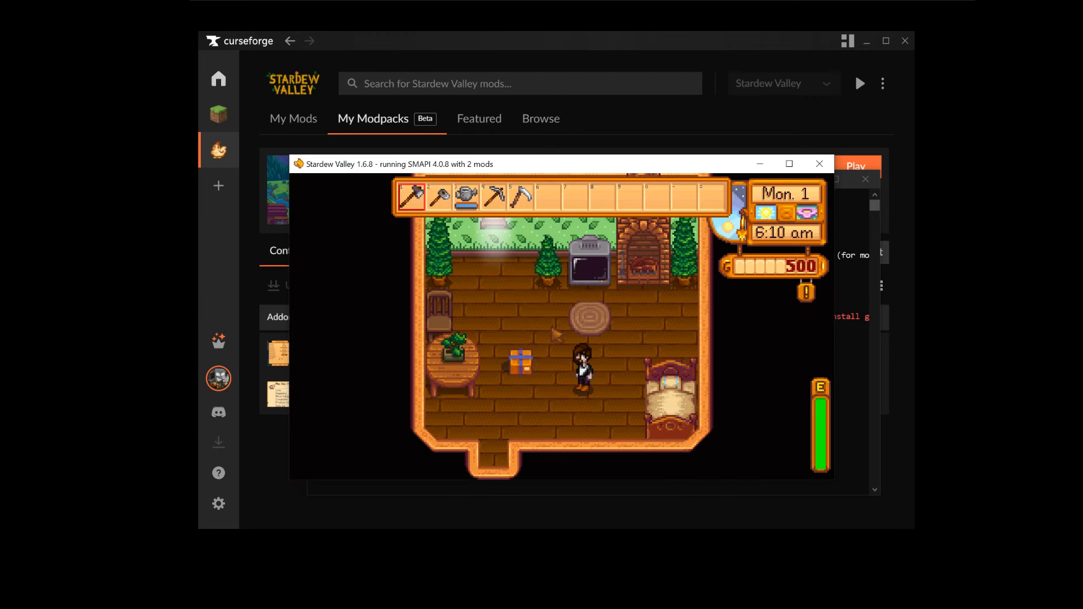
pyautogui.press('e')
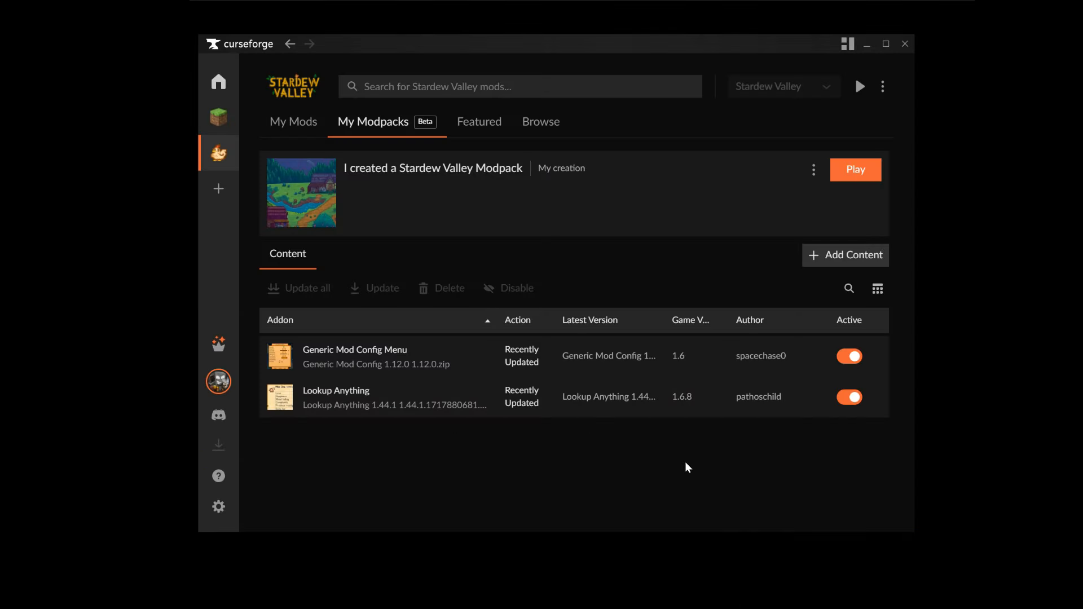
# Browse the mods available to add to the modpack and open the SH's Wild Animals page
pyautogui.click(830, 258)
pyautogui.scroll(-5, 401, 263)
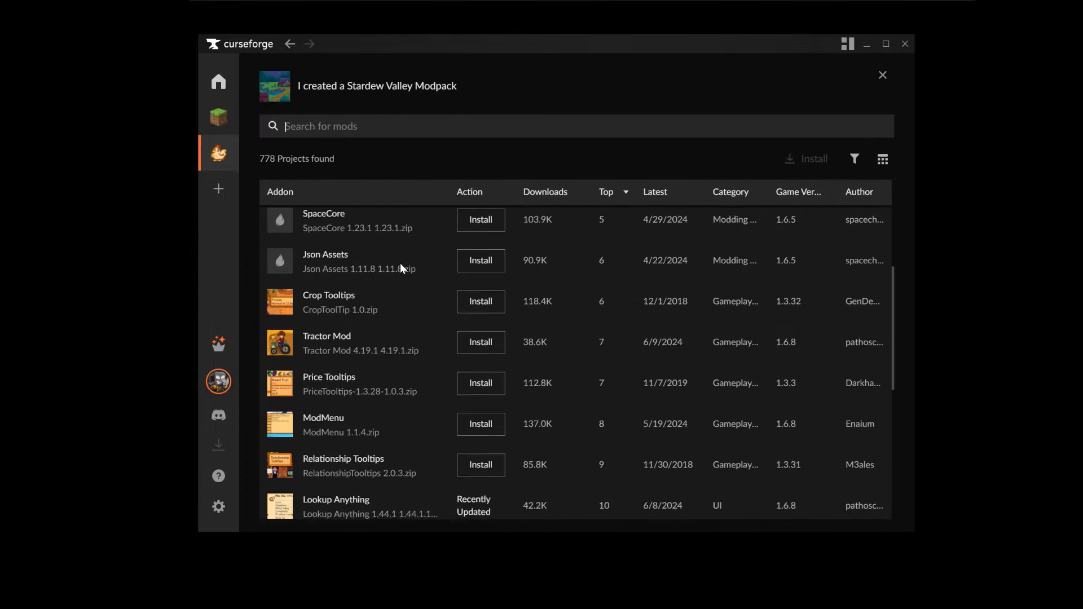
pyautogui.scroll(-10, 403, 267)
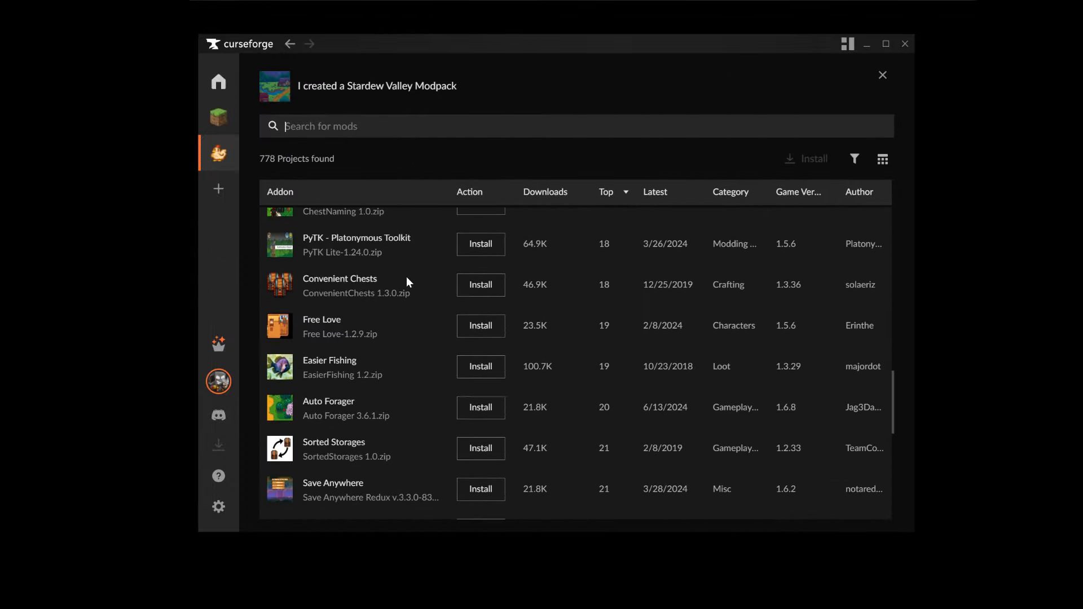
pyautogui.scroll(-9, 406, 278)
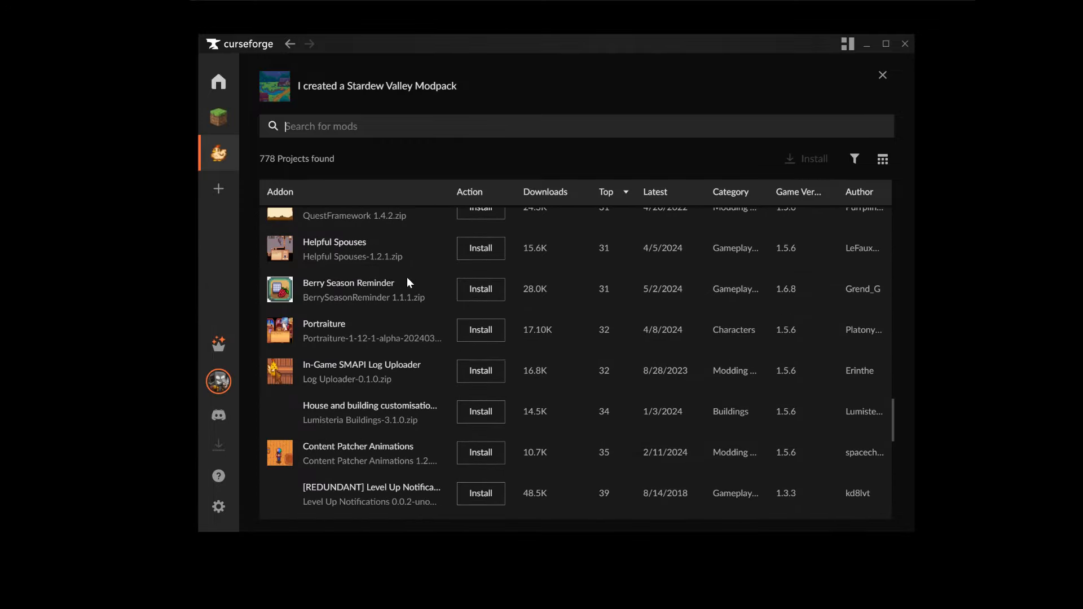
pyautogui.scroll(-12, 408, 280)
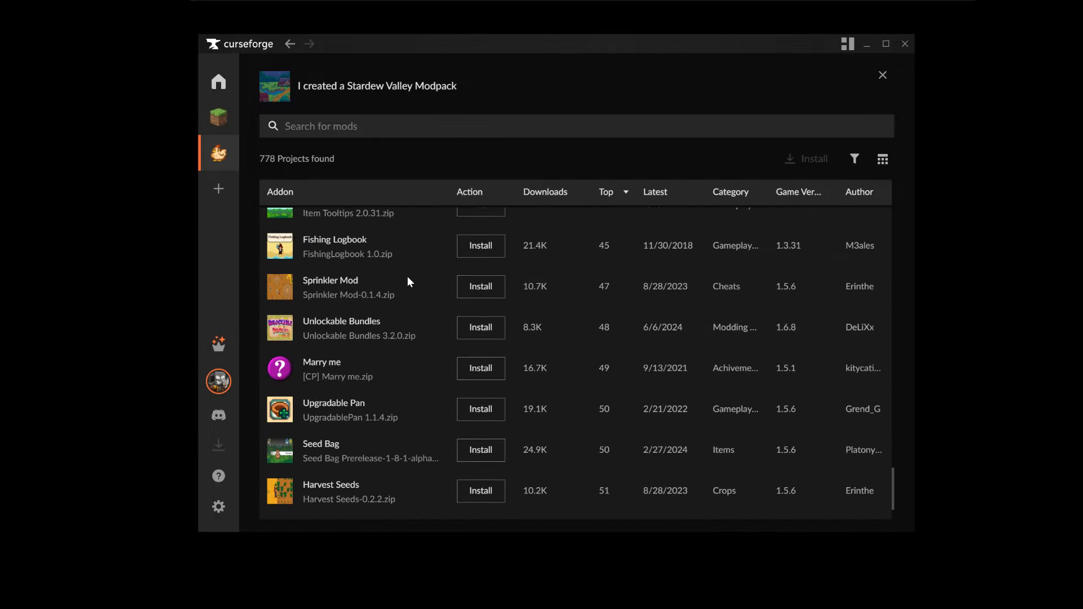
pyautogui.scroll(-6, 407, 280)
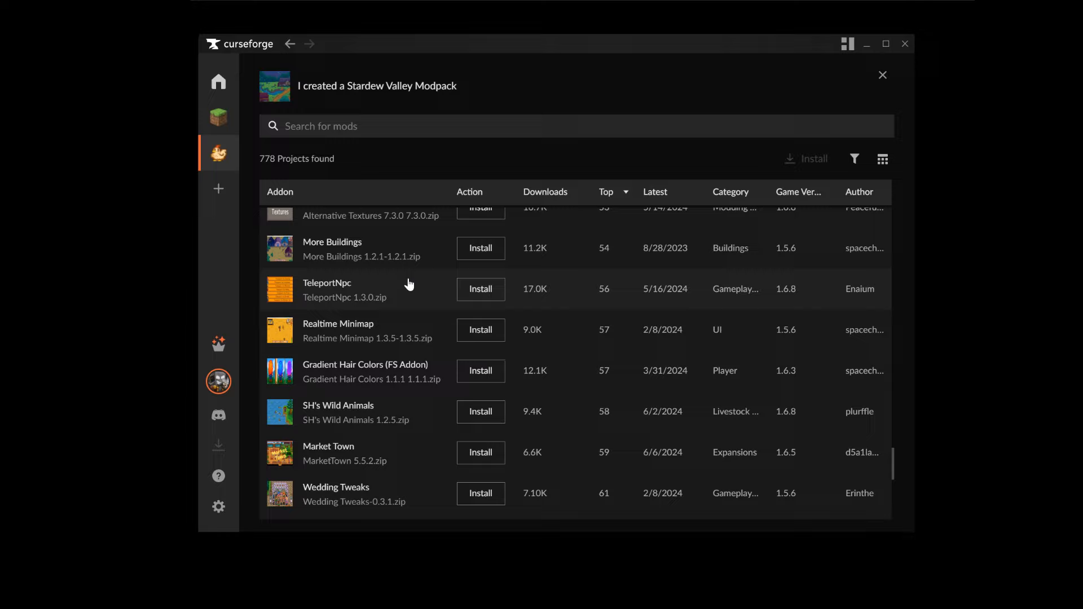
pyautogui.click(351, 404)
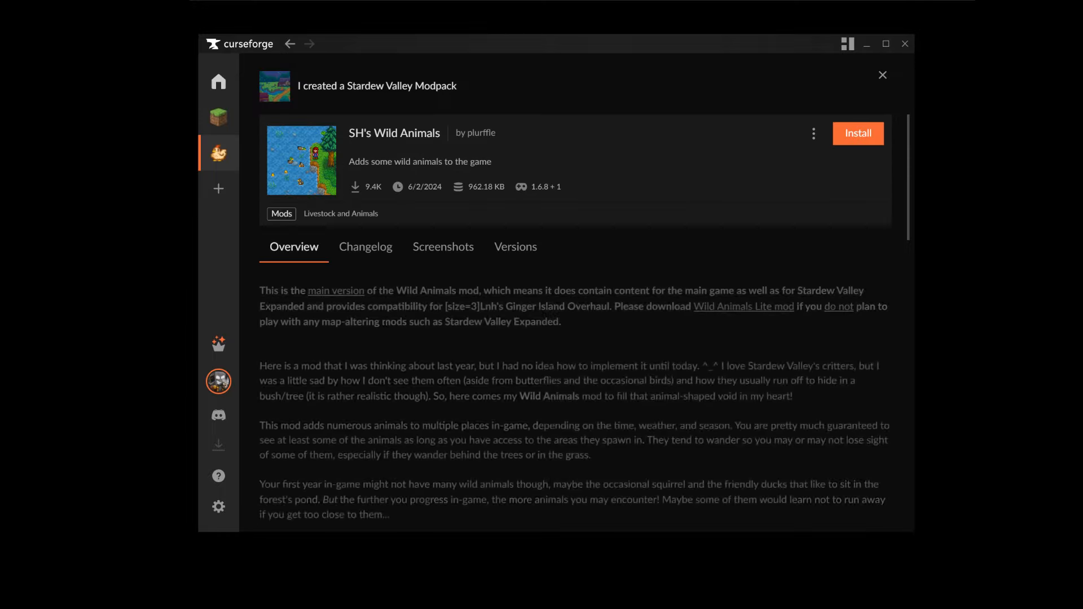
# Read through the SH's Wild Animals overview and install the mod into the modpack
pyautogui.scroll(-2, 528, 333)
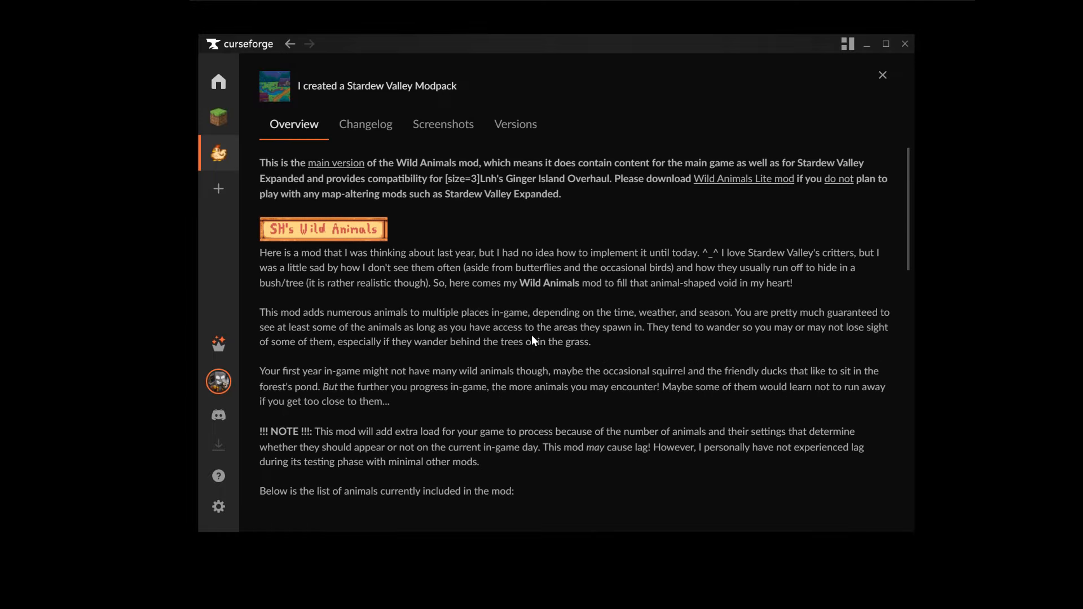
pyautogui.scroll(-4, 531, 333)
pyautogui.scroll(-15, 530, 338)
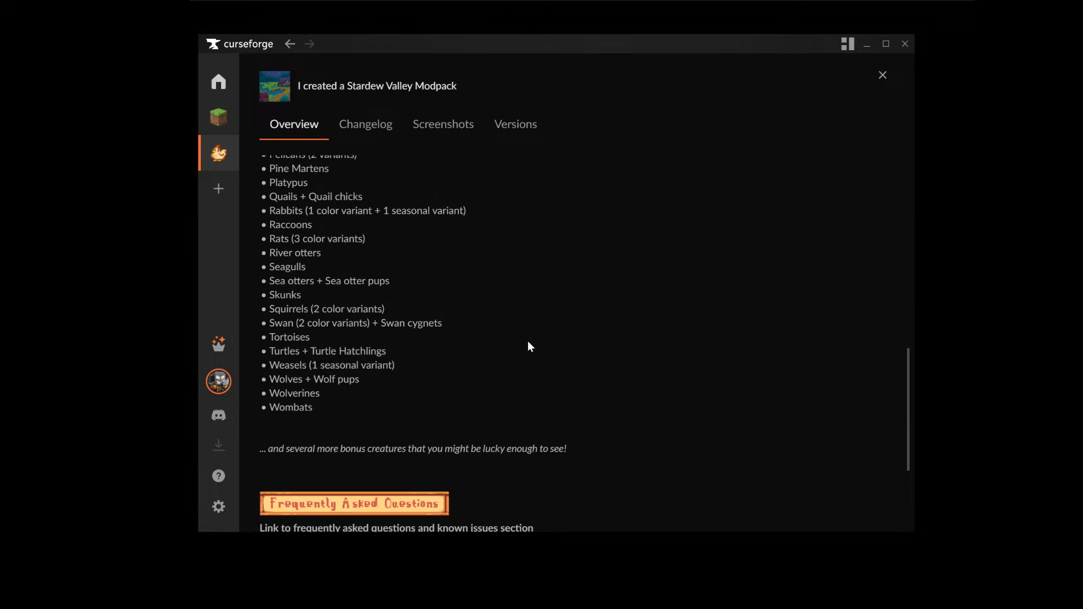
pyautogui.scroll(-1, 528, 345)
pyautogui.scroll(-4, 528, 342)
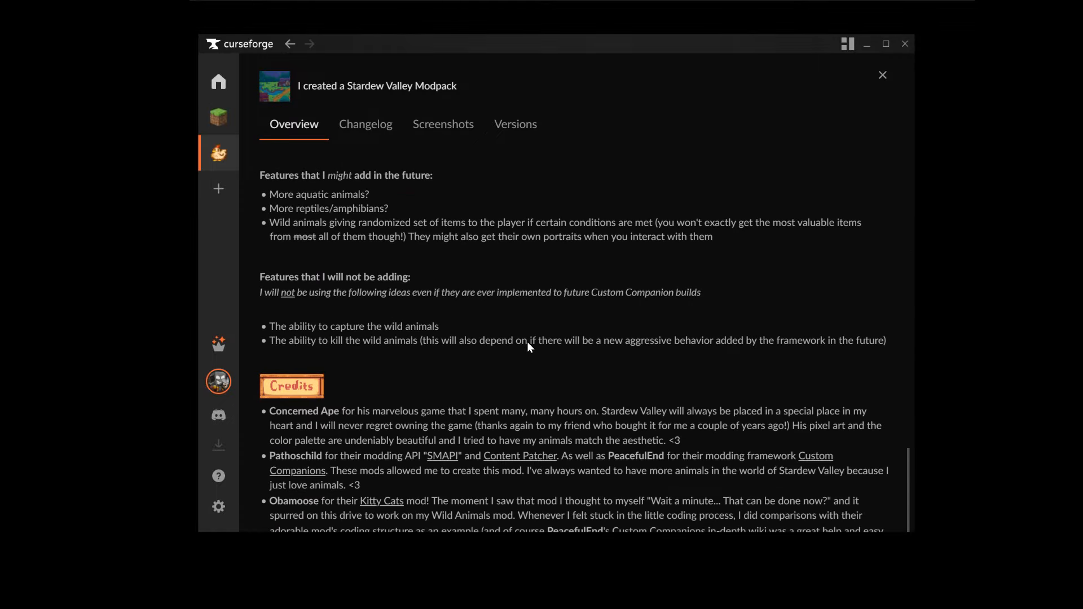
pyautogui.click(289, 44)
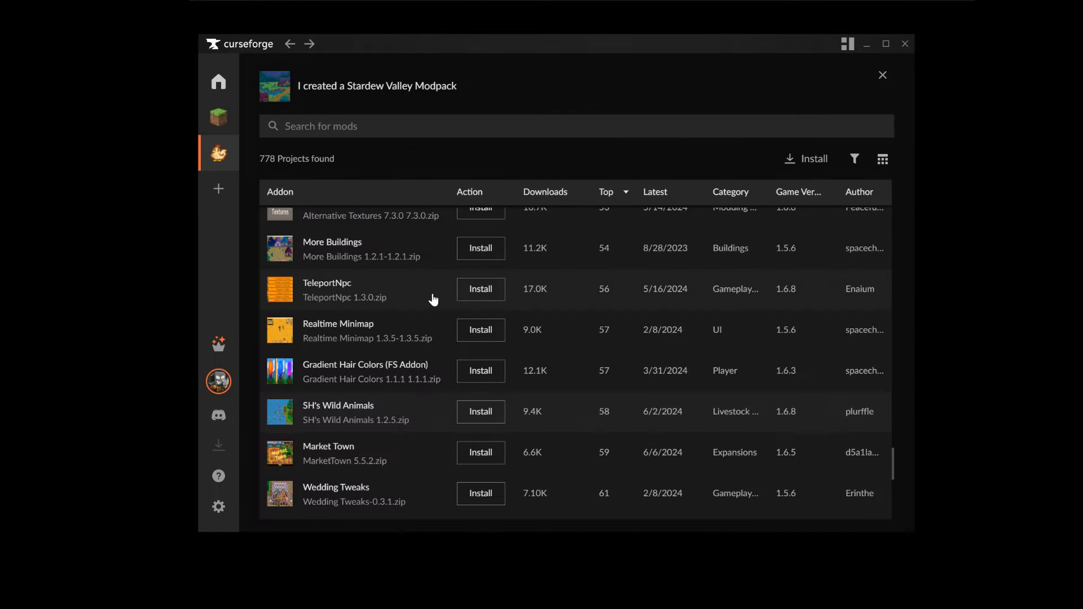
pyautogui.click(472, 417)
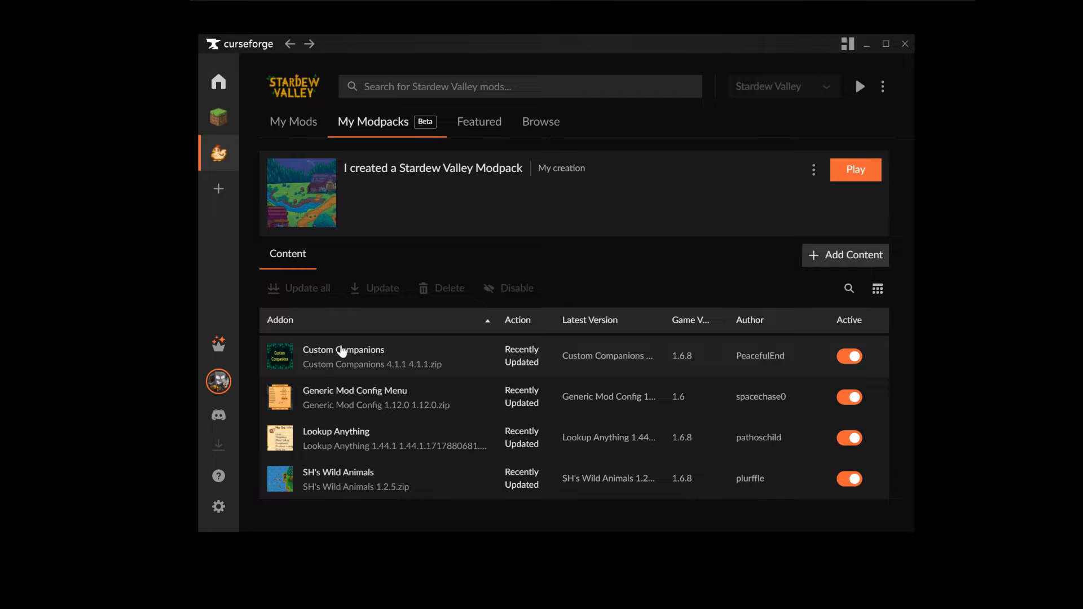
# Launch the modpack and examine the skipped mods section in the SMAPI console
pyautogui.click(829, 169)
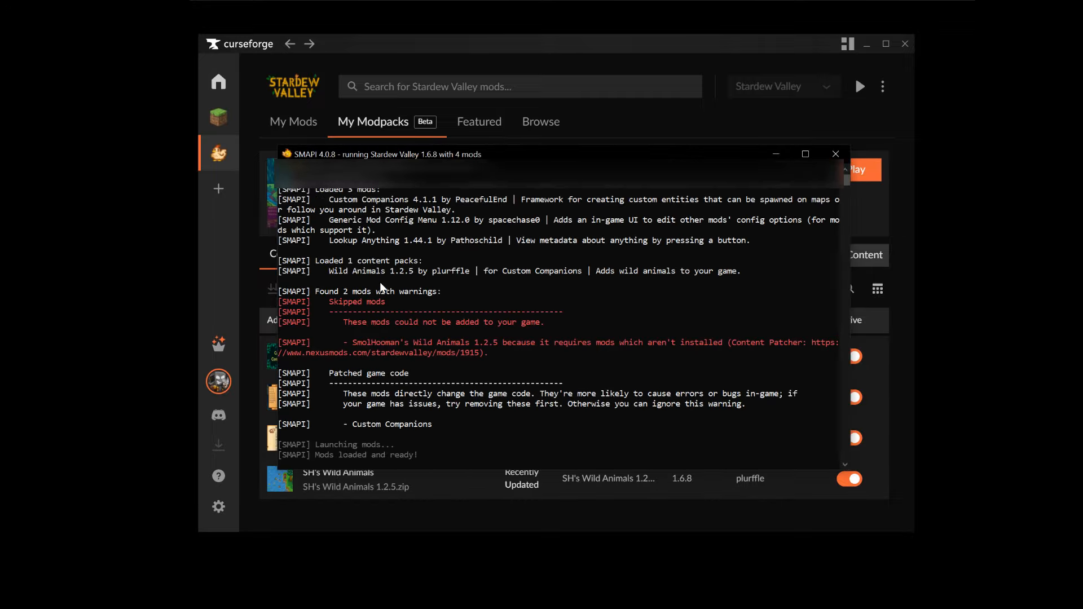
pyautogui.click(575, 154)
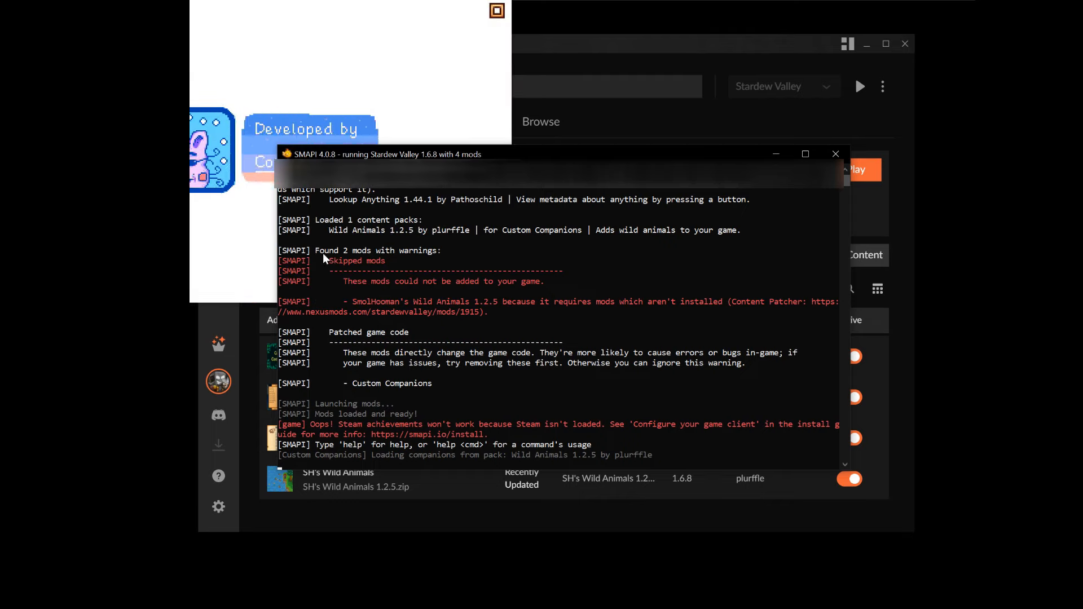
pyautogui.moveTo(318, 250); pyautogui.dragTo(386, 266)
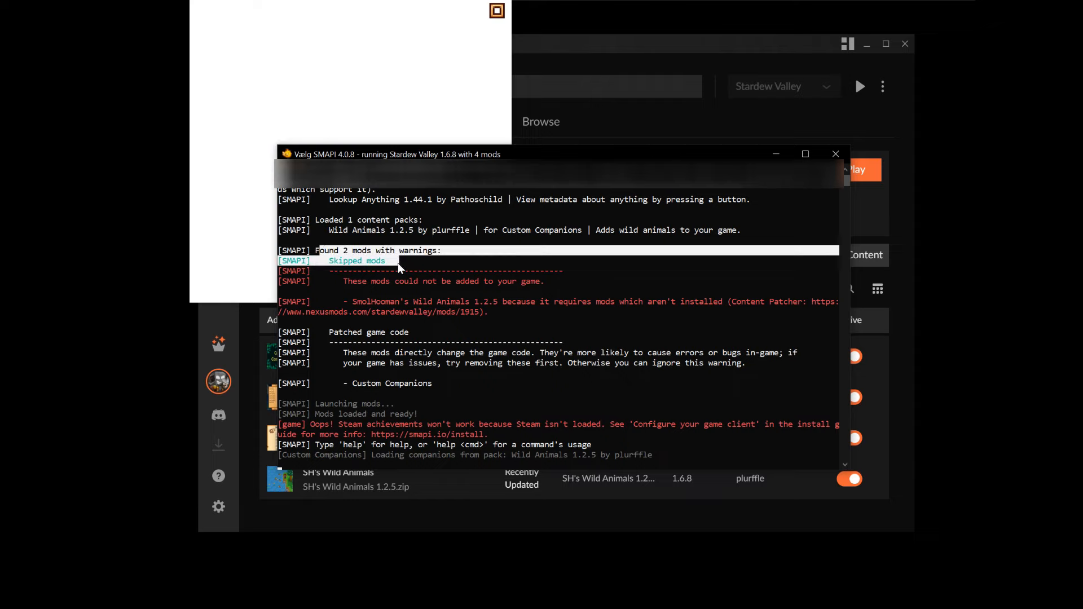
pyautogui.click(398, 263)
pyautogui.moveTo(370, 281); pyautogui.dragTo(533, 290)
pyautogui.click(533, 291)
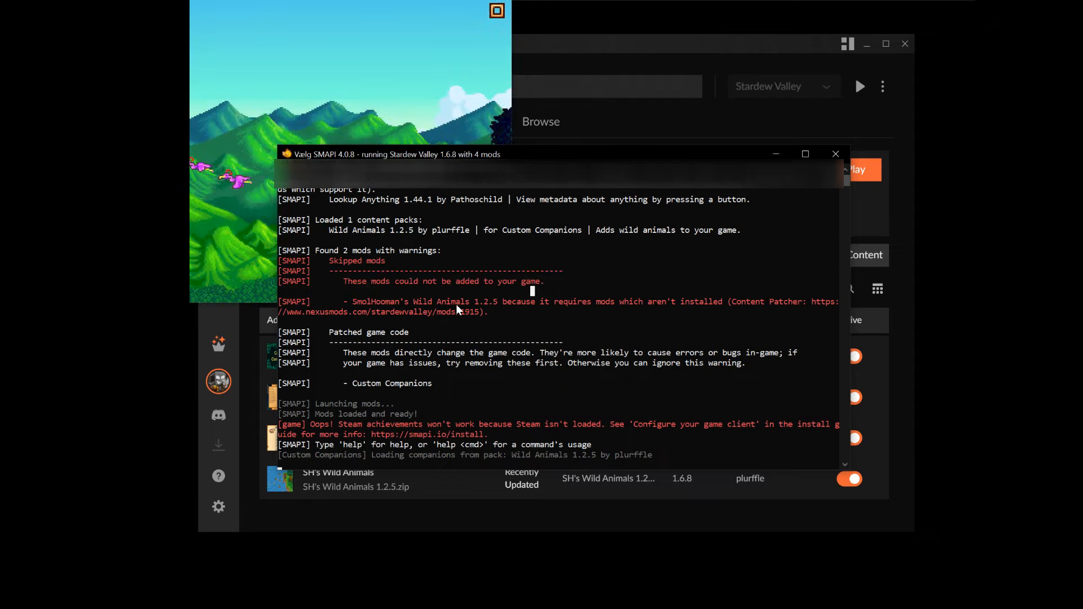
# Check the dependency named under the skipped mods in the SMAPI console and install Content Patcher into the modpack
pyautogui.moveTo(732, 302); pyautogui.dragTo(794, 304)
pyautogui.click(780, 310)
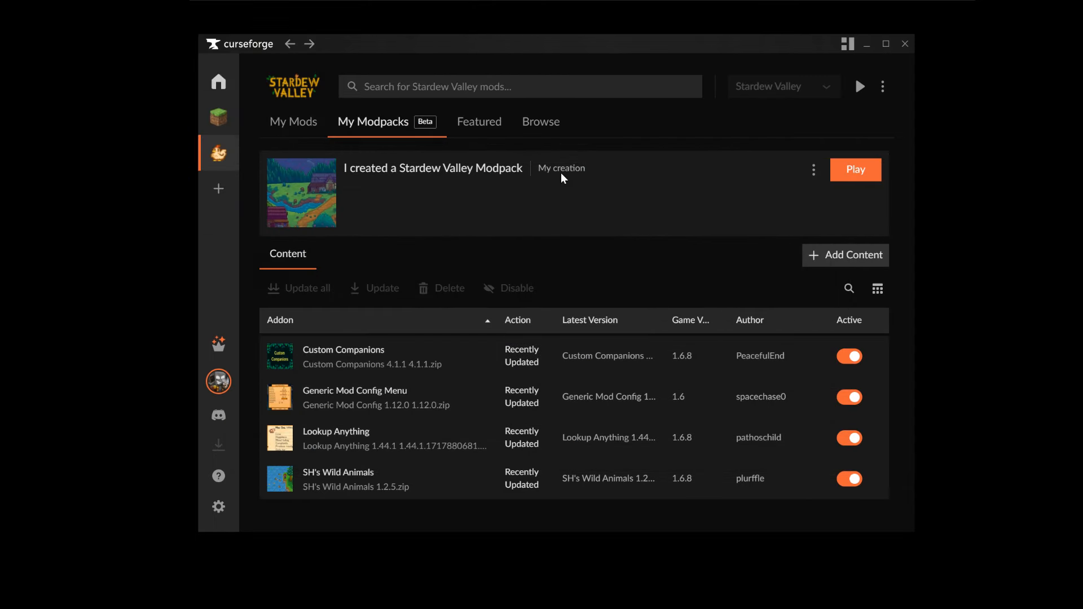
pyautogui.click(817, 255)
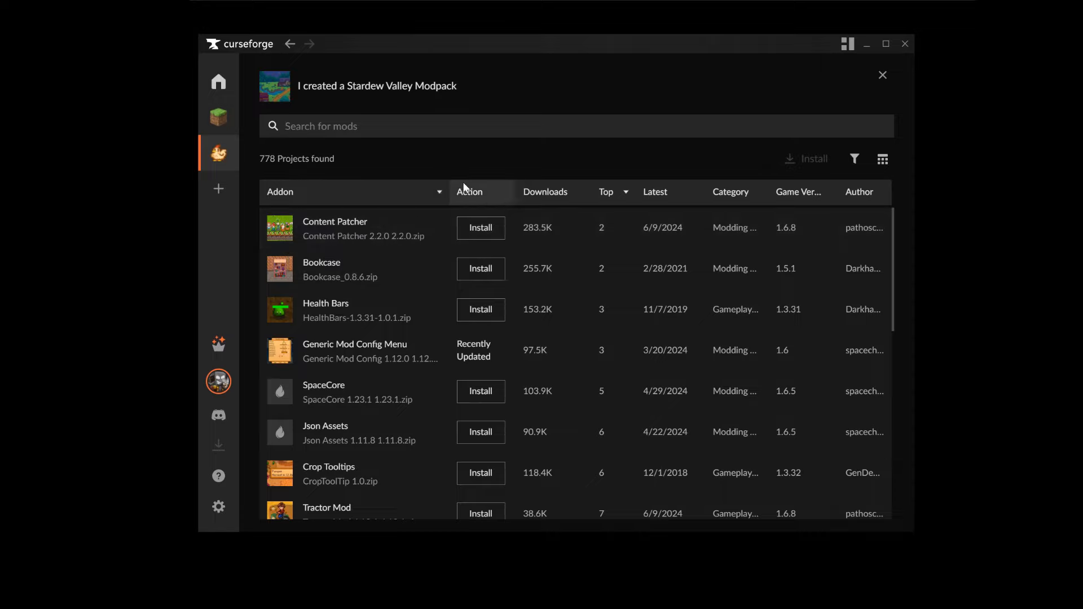
pyautogui.click(481, 231)
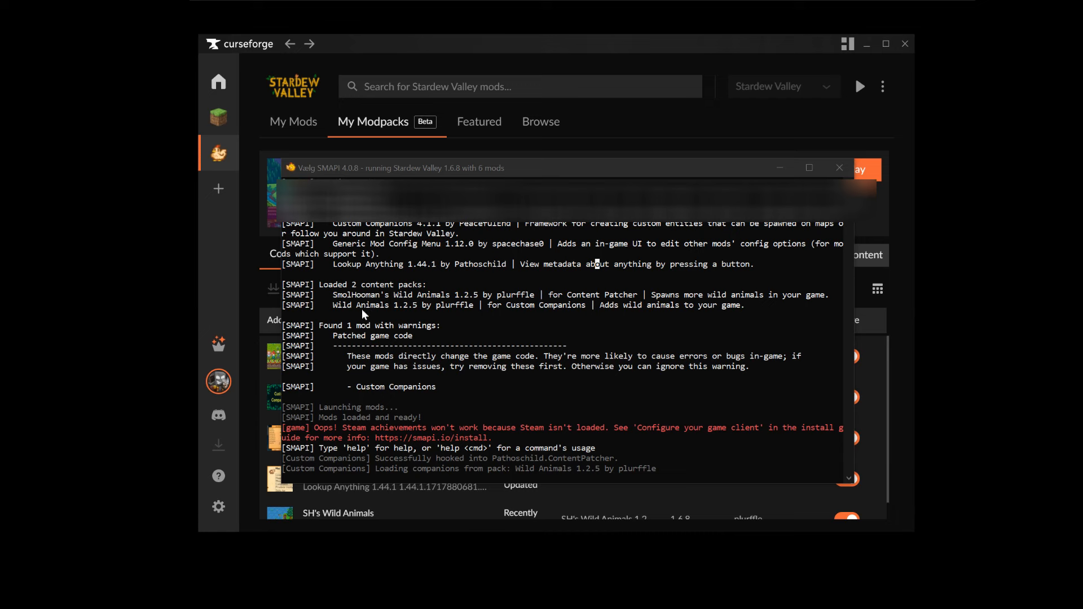
# Examine the loaded content packs and warnings in the SMAPI console and open the game's saved-game loading screen
pyautogui.scroll(-1, 412, 431)
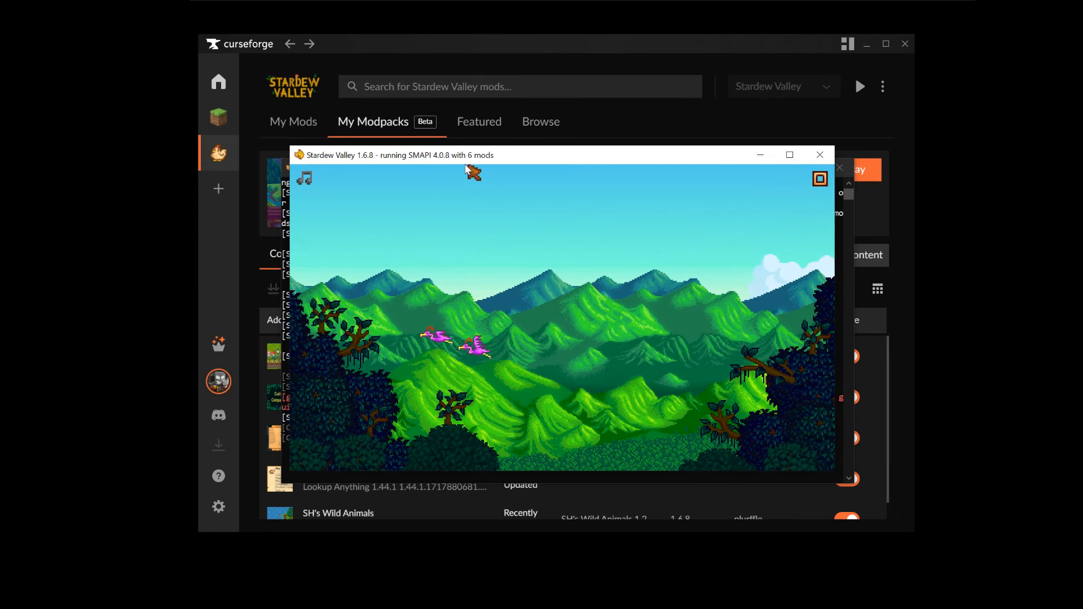
pyautogui.click(495, 204)
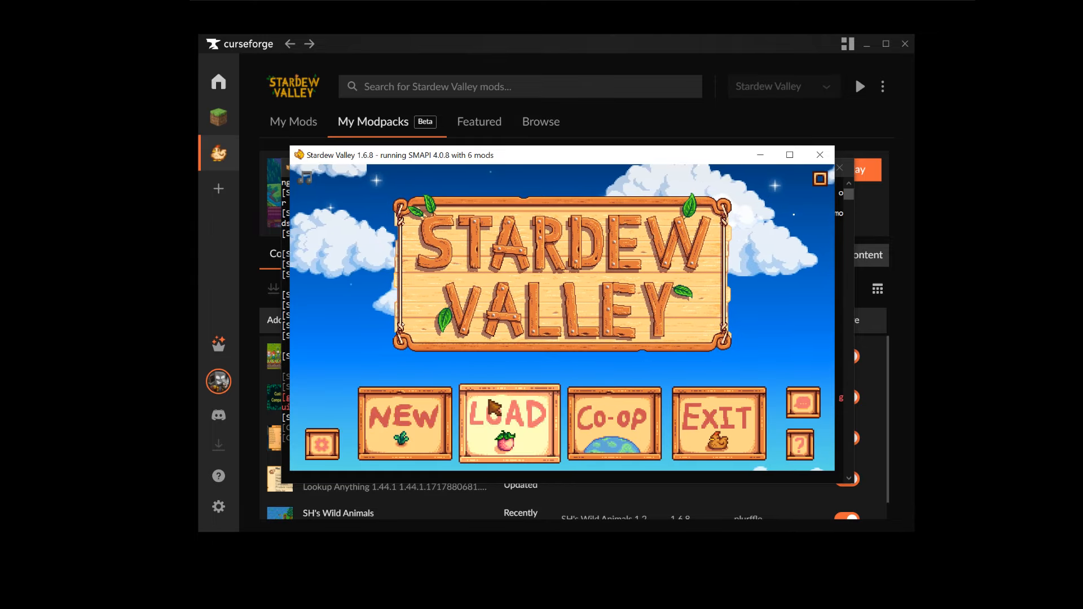
pyautogui.click(495, 407)
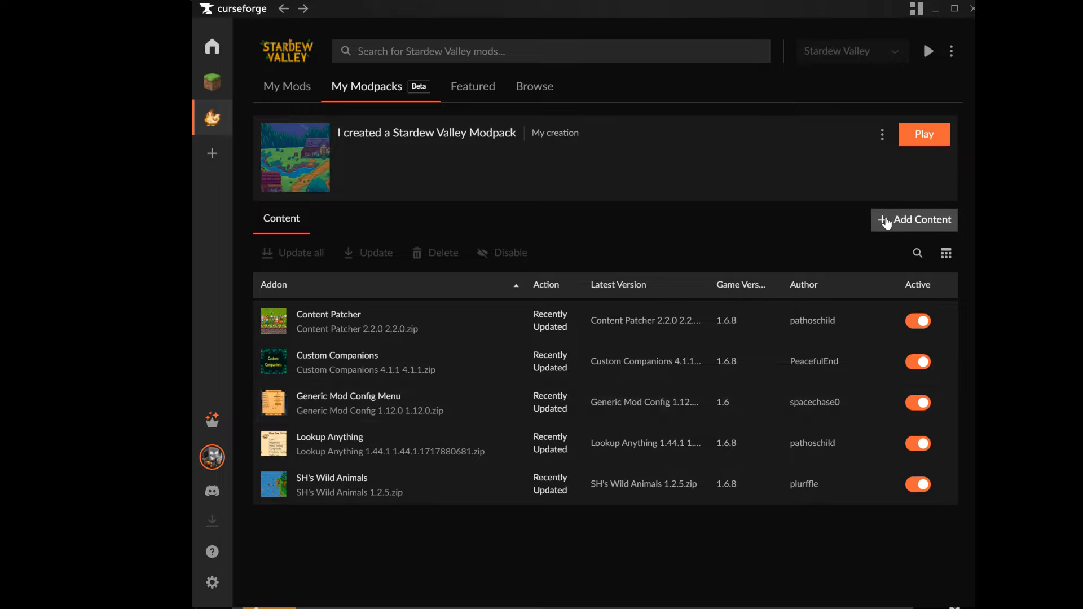
# Browse the mods available for the modpack, open Bigger Backpack and read through its overview and dependencies
pyautogui.click(897, 224)
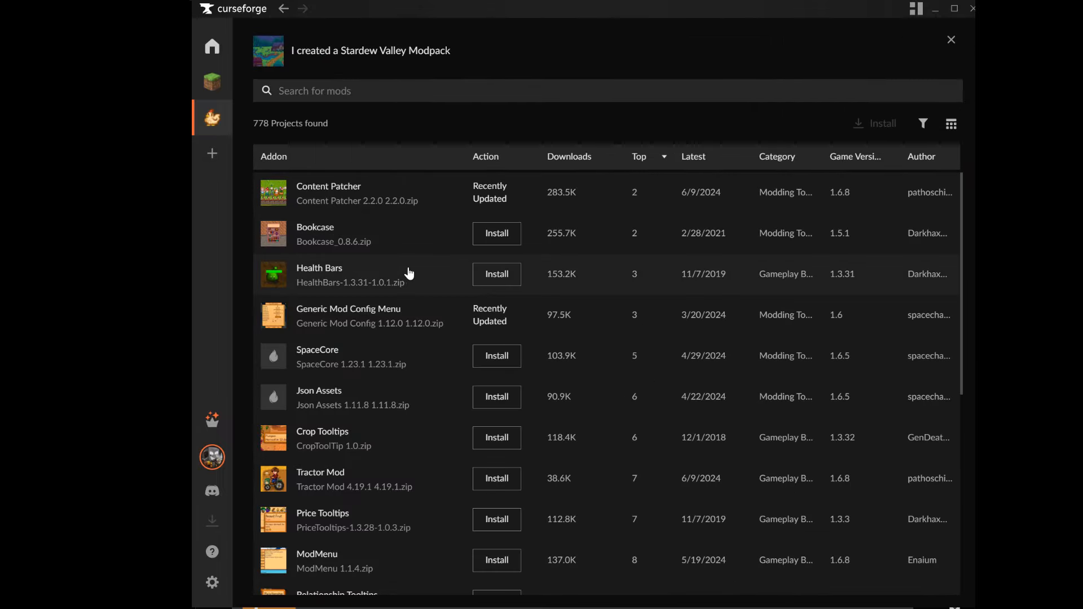
pyautogui.scroll(-8, 404, 318)
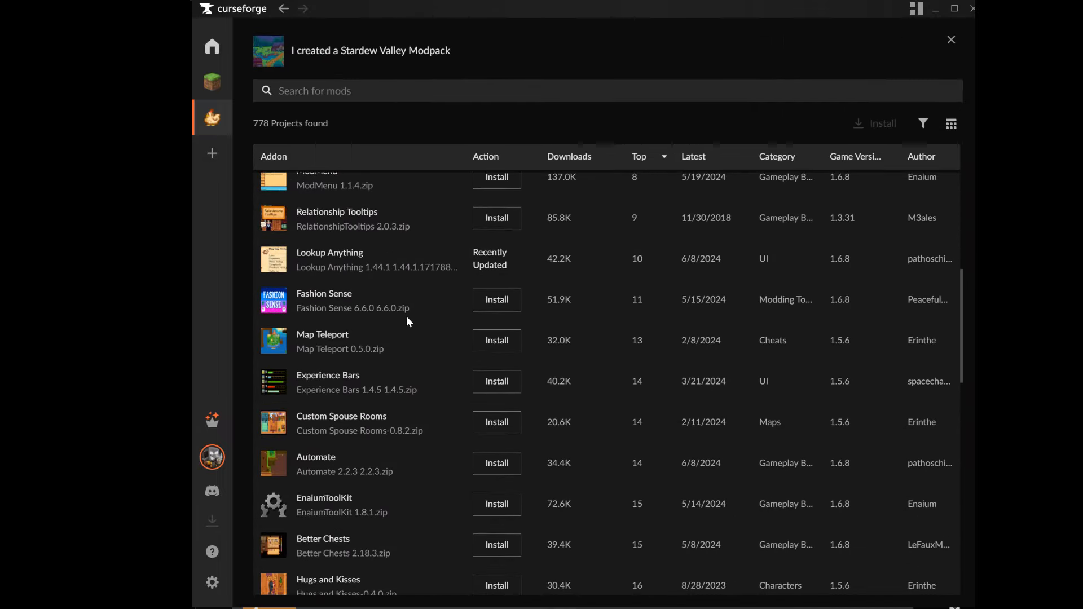
pyautogui.scroll(-3, 407, 322)
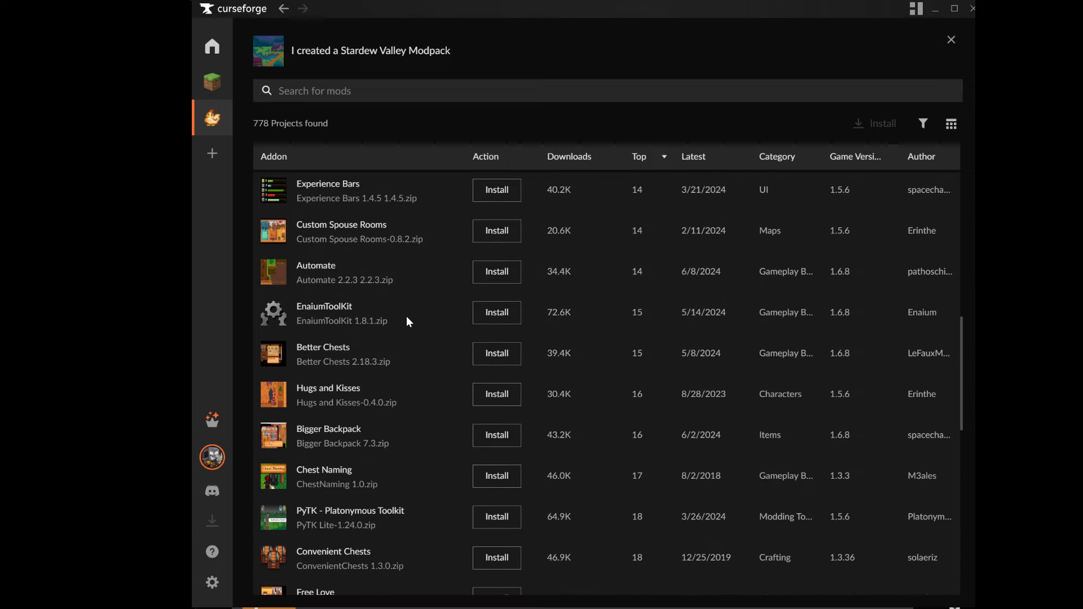
pyautogui.click(330, 430)
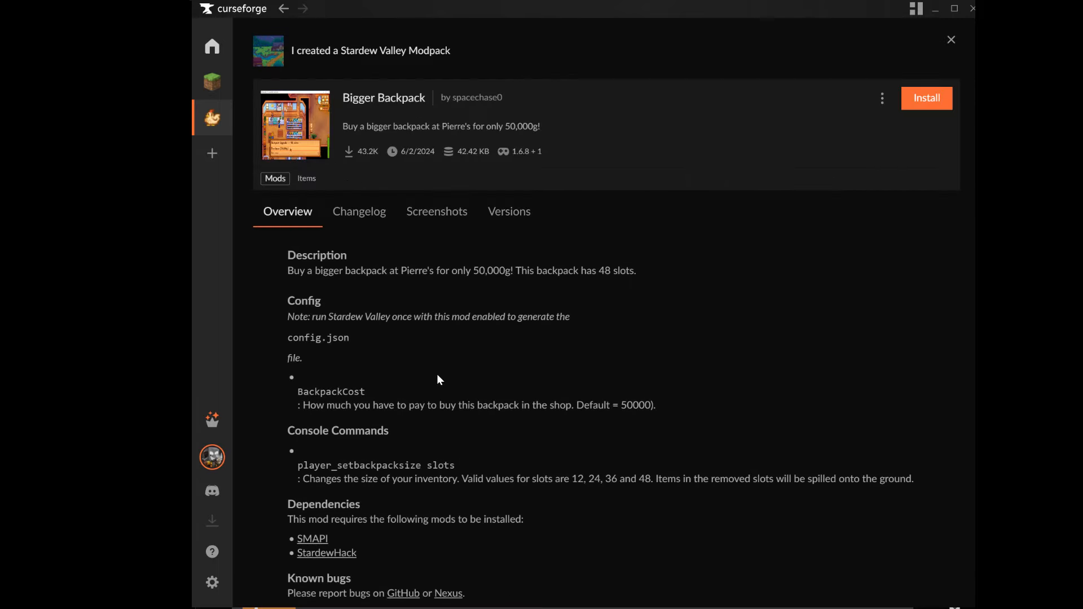
pyautogui.scroll(-3, 437, 374)
pyautogui.moveTo(361, 364); pyautogui.dragTo(278, 370)
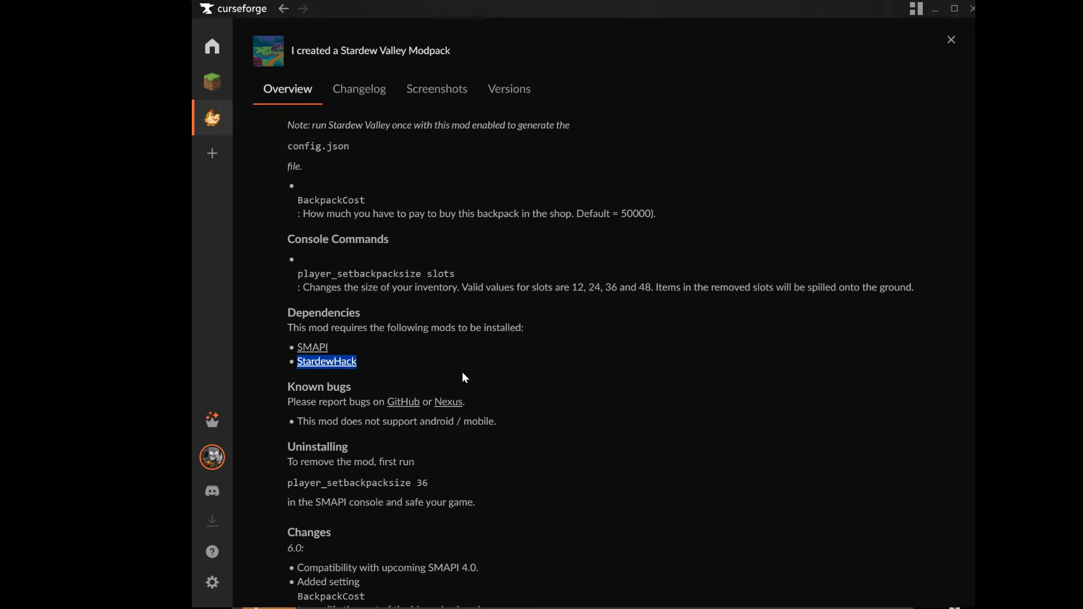
# Install Bigger Backpack into the modpack and return to the modpack's content list
pyautogui.hotkey('alt', 'Left')
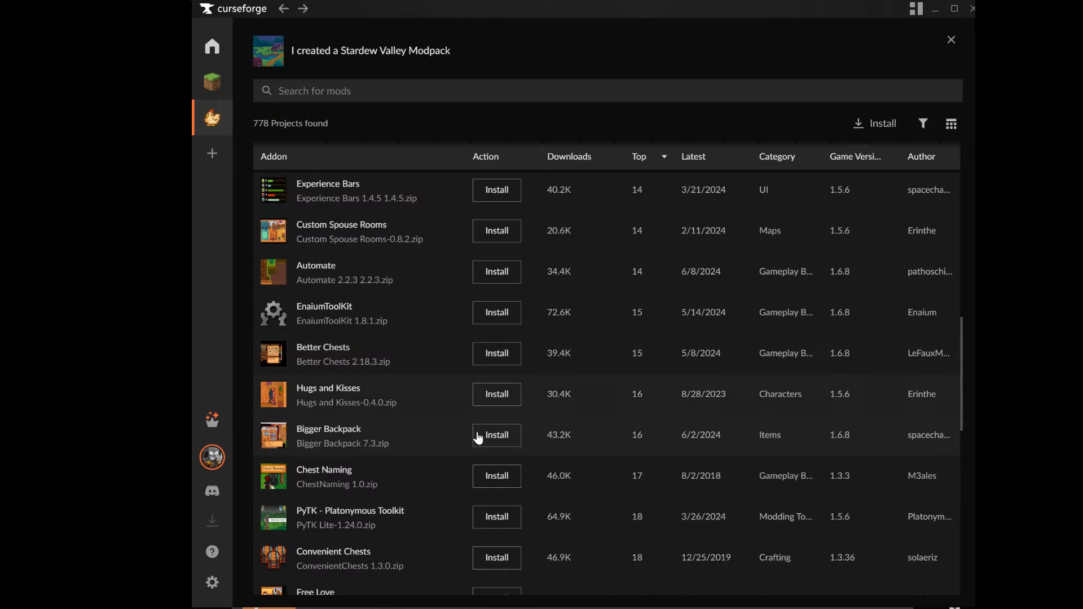
pyautogui.click(505, 442)
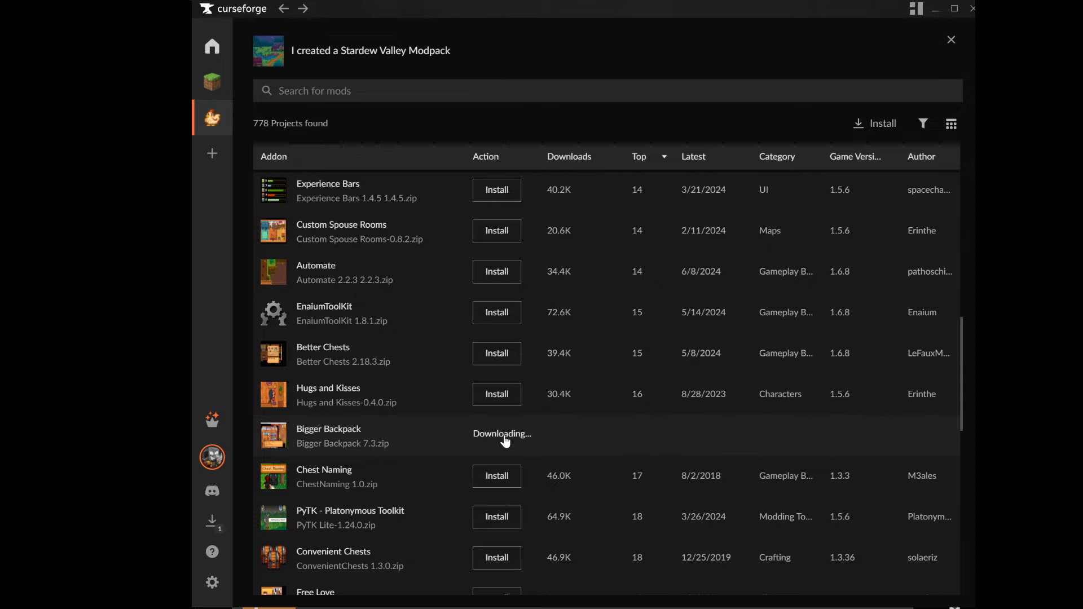
pyautogui.hotkey('alt', 'Left')
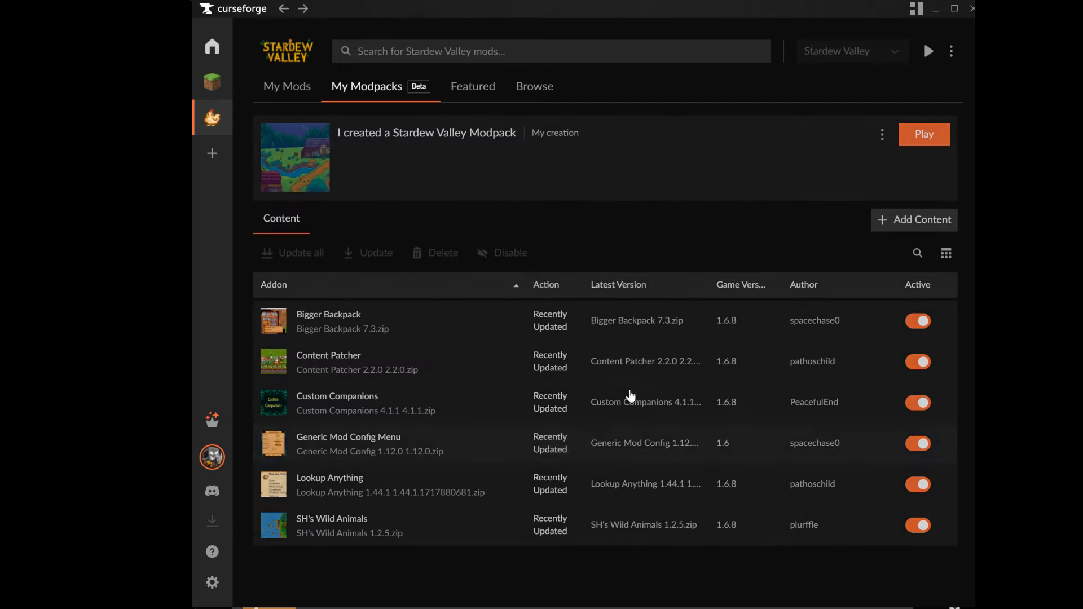
# Launch the modpack, examine why Bigger Backpack is skipped in the SMAPI console, and exit the game
pyautogui.click(929, 140)
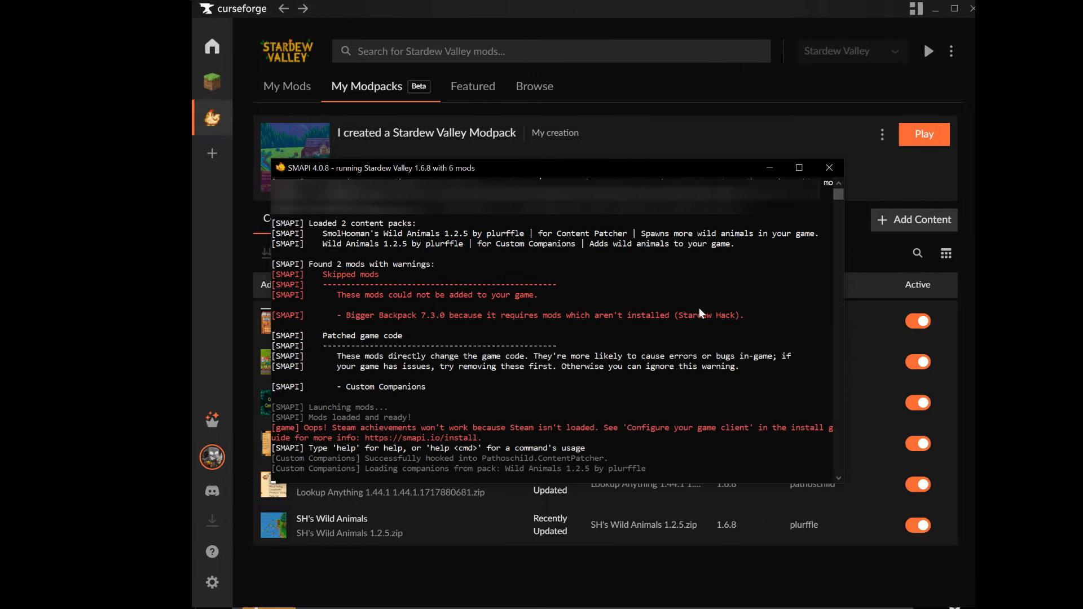
pyautogui.moveTo(666, 307); pyautogui.dragTo(526, 306)
pyautogui.click(702, 313)
pyautogui.click(718, 326)
pyautogui.click(685, 327)
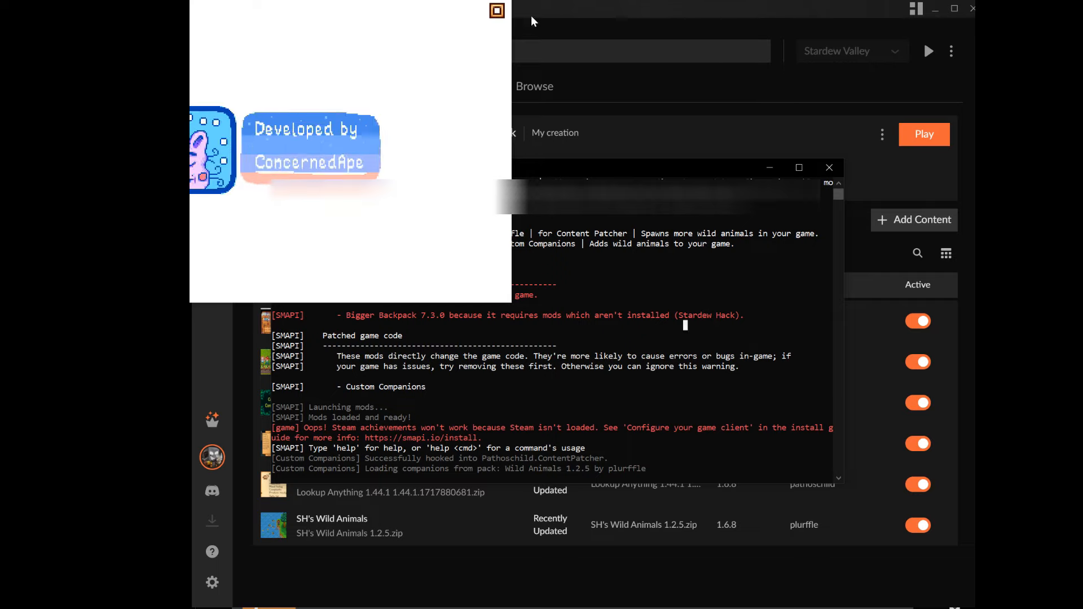
pyautogui.click(504, 1)
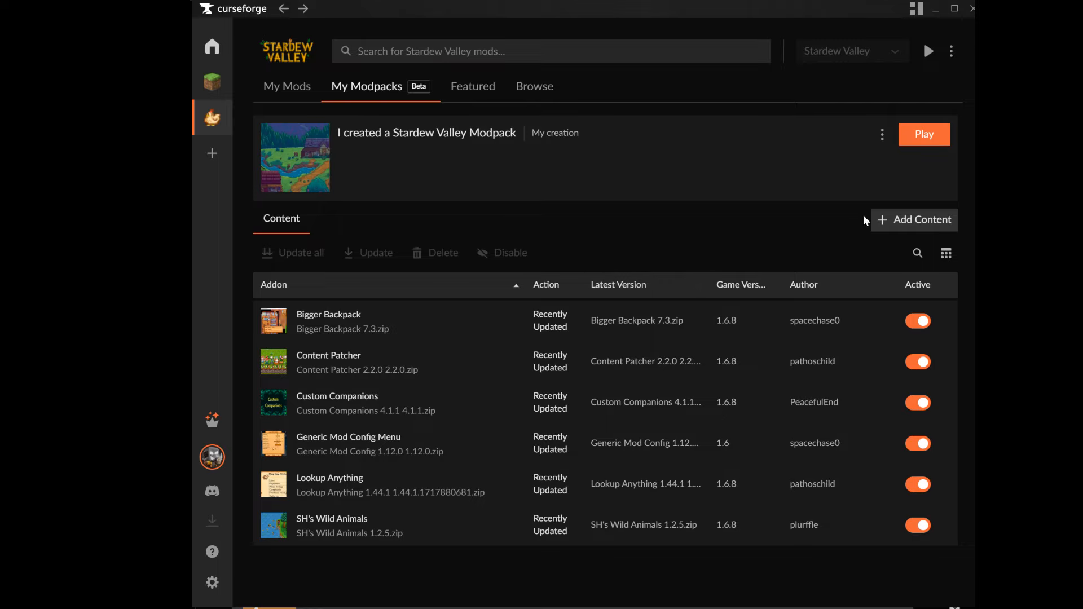
# Search the mods available for the modpack for "Stardewhack" and "Stardew hack"
pyautogui.click(902, 220)
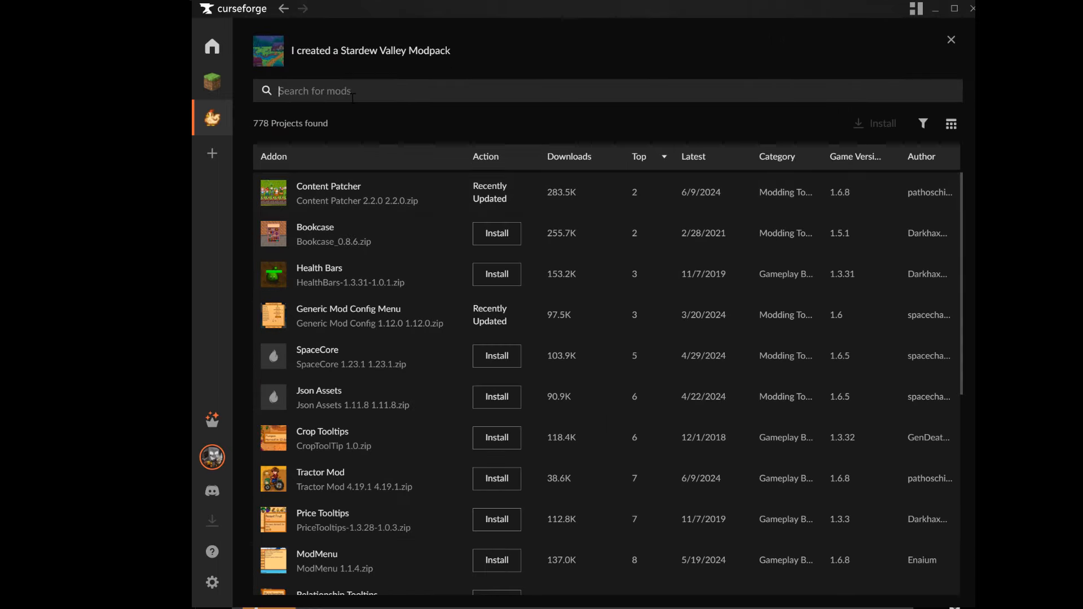
pyautogui.click(352, 98)
pyautogui.write('Strd')
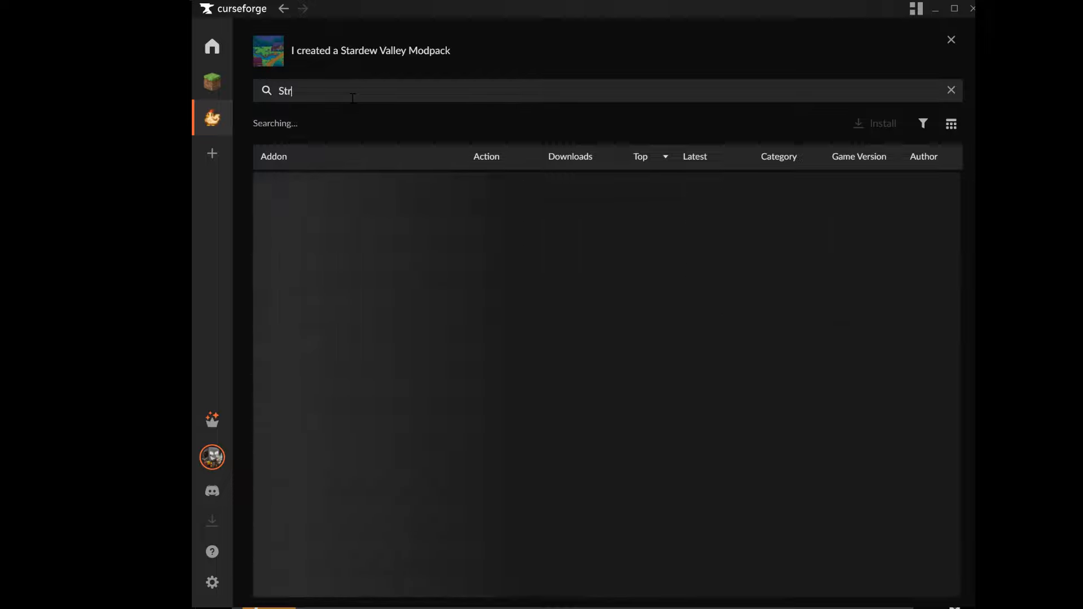
pyautogui.press('BackSpace')
pyautogui.press('BackSpace')
pyautogui.write('ardewhack')
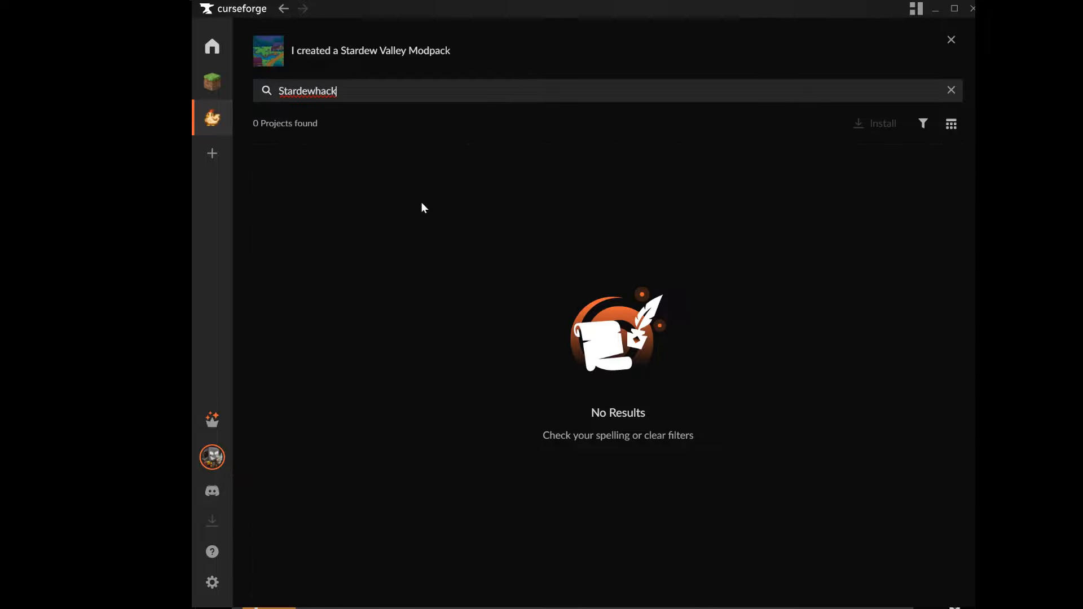
pyautogui.click(316, 93)
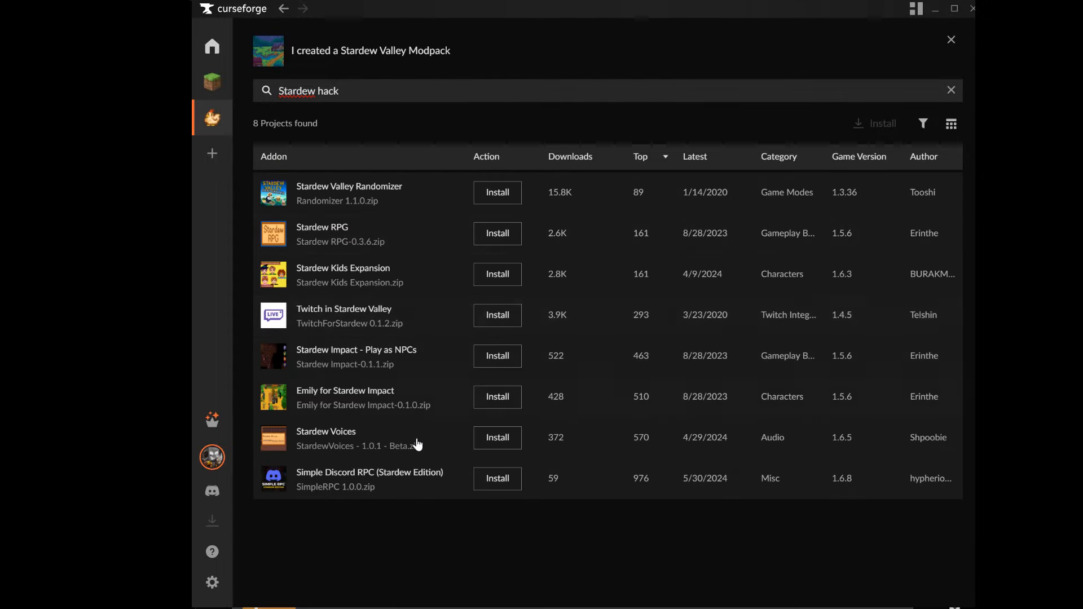
# Clear the mod search, reopen the Bigger Backpack overview and follow its StardewHack dependency link to Nexus Mods
pyautogui.click(951, 91)
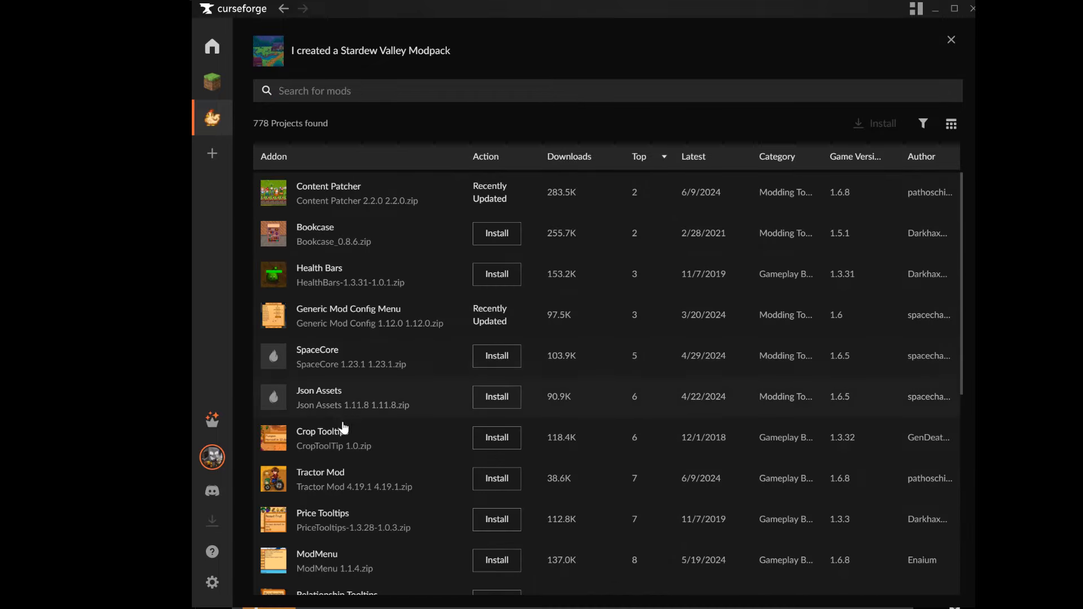
pyautogui.scroll(-5, 328, 479)
pyautogui.scroll(-5, 325, 458)
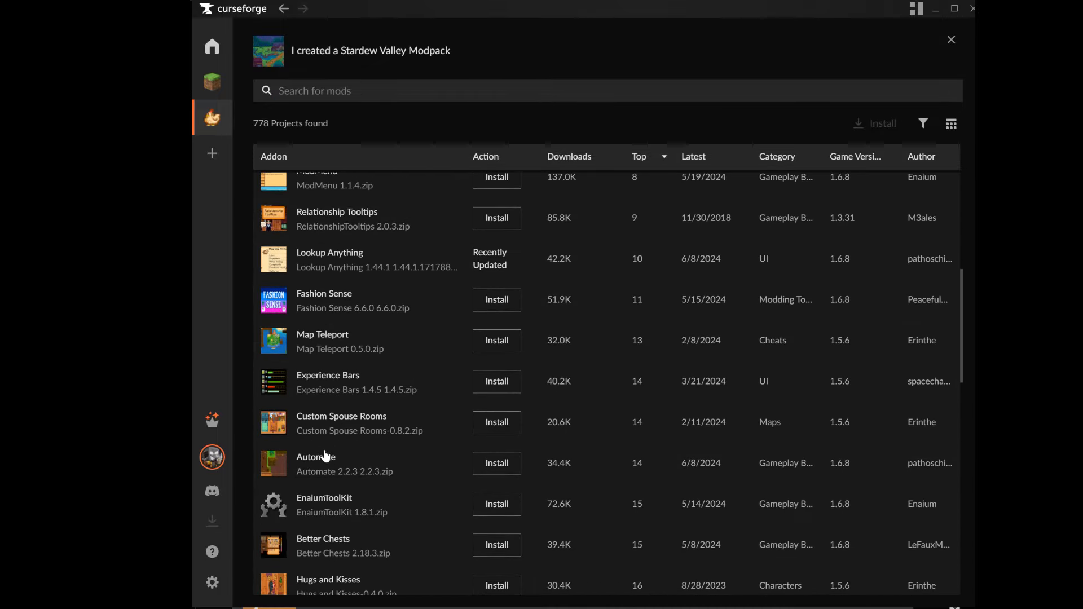
pyautogui.click(338, 491)
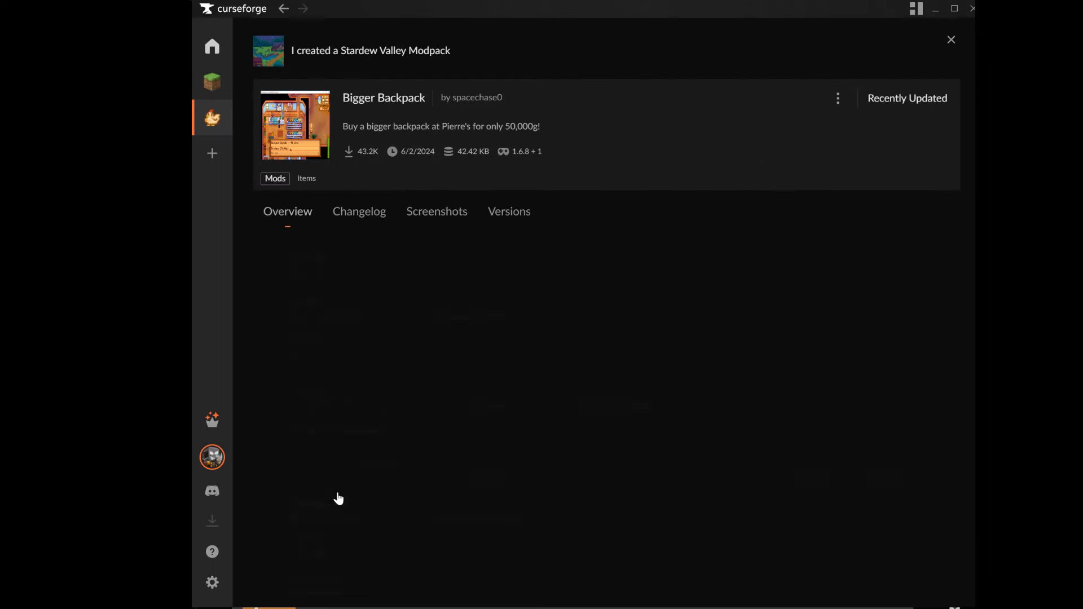
pyautogui.scroll(-5, 433, 356)
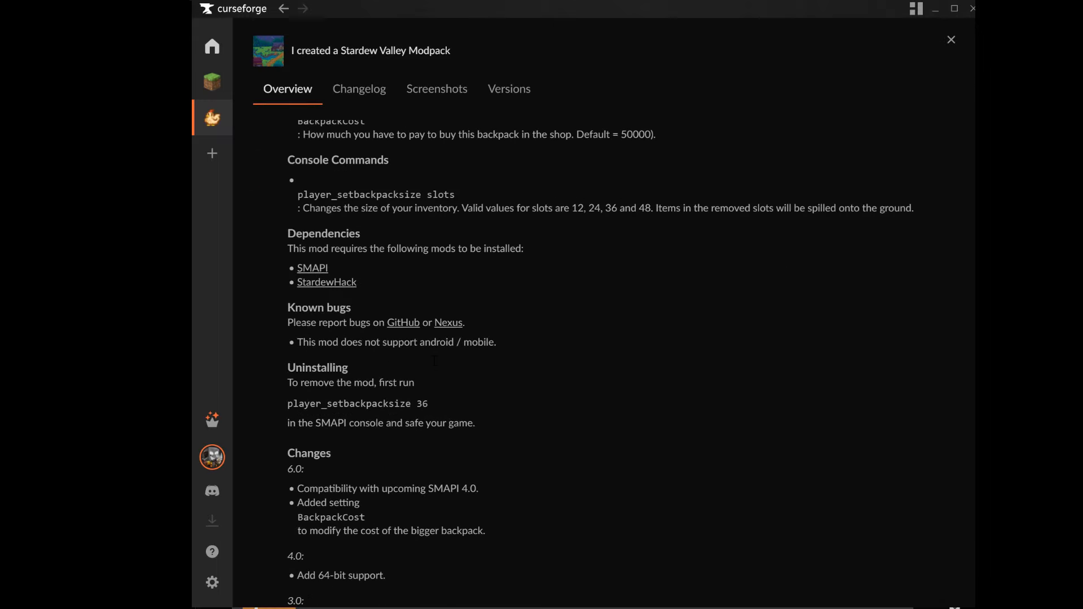
pyautogui.click(327, 283)
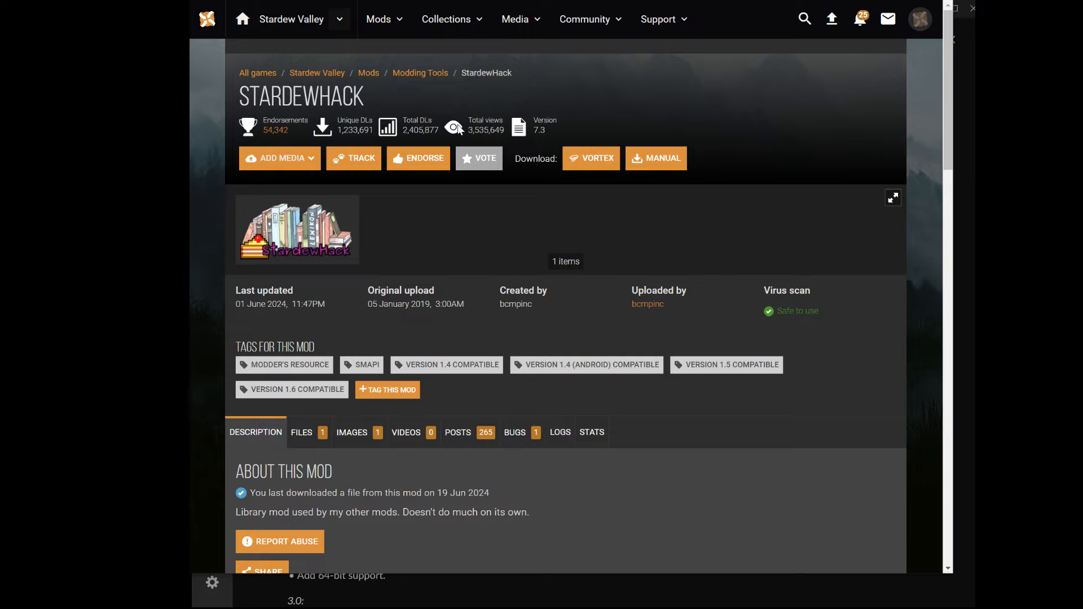
# Read the author's instructions under StardewHack's permissions and credits, and collapse the section again
pyautogui.scroll(-5, 478, 243)
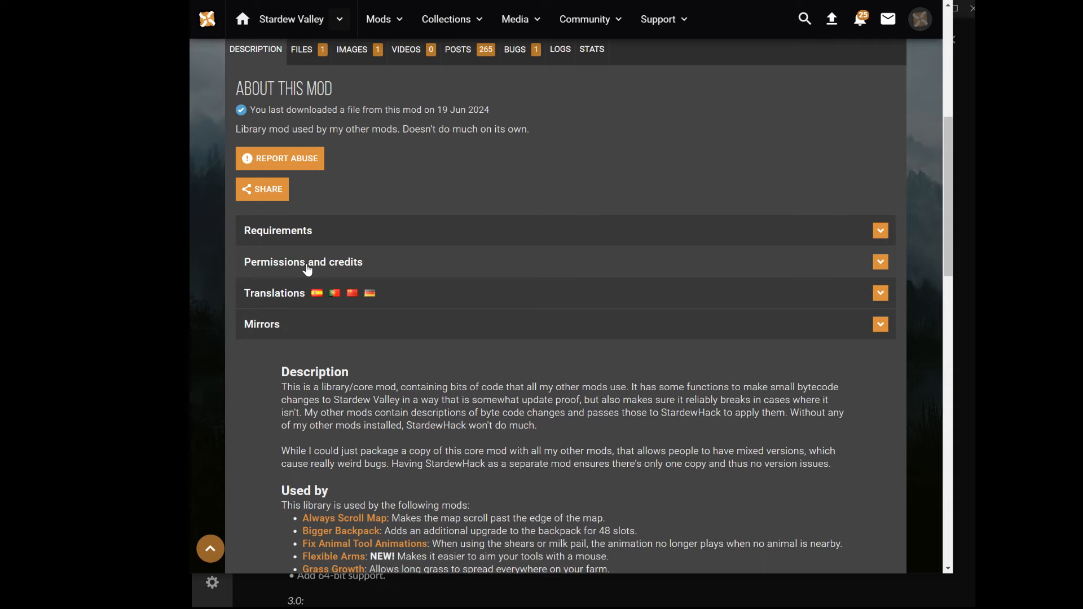
pyautogui.click(307, 269)
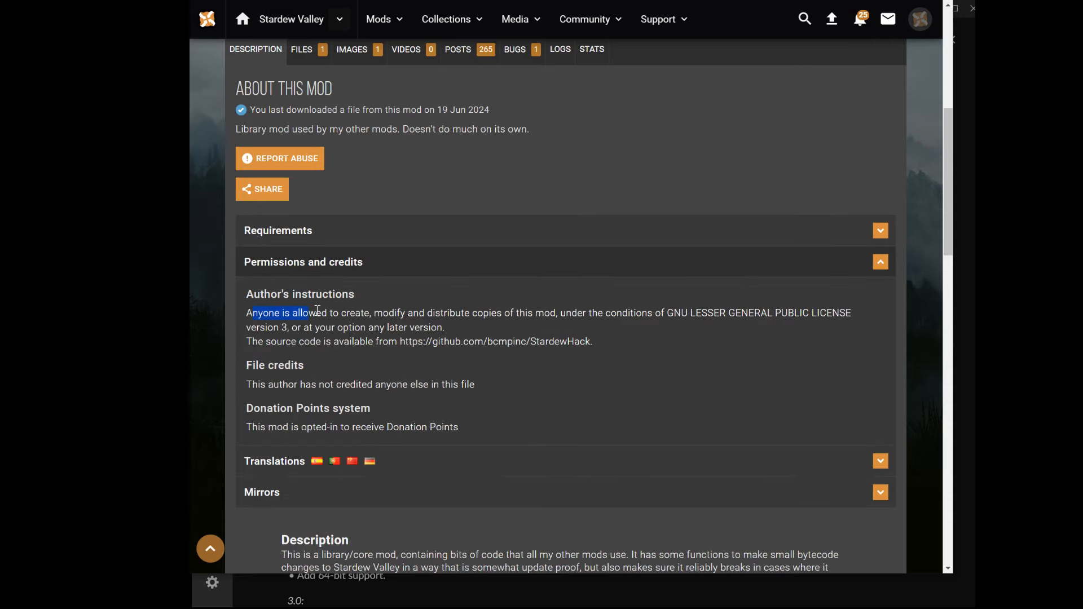
pyautogui.moveTo(386, 307); pyautogui.dragTo(446, 310)
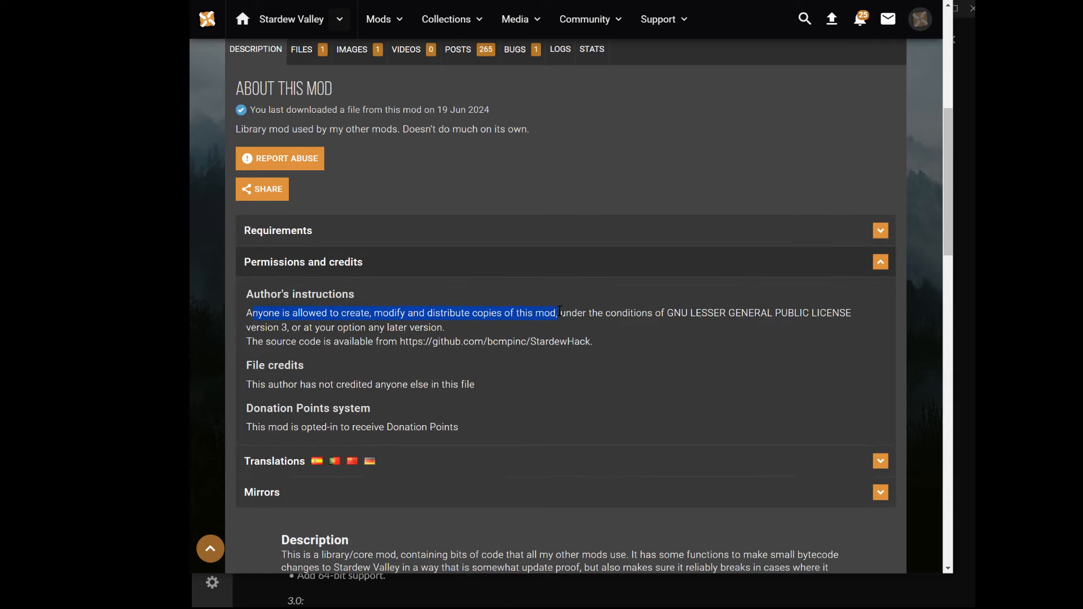
pyautogui.moveTo(251, 315); pyautogui.dragTo(503, 310)
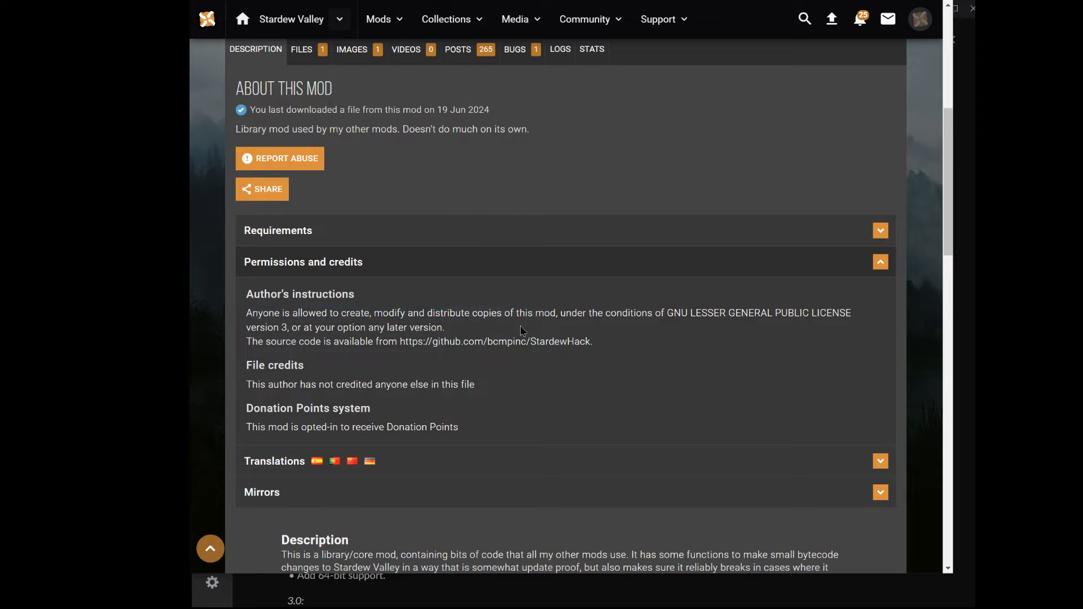
pyautogui.click(342, 269)
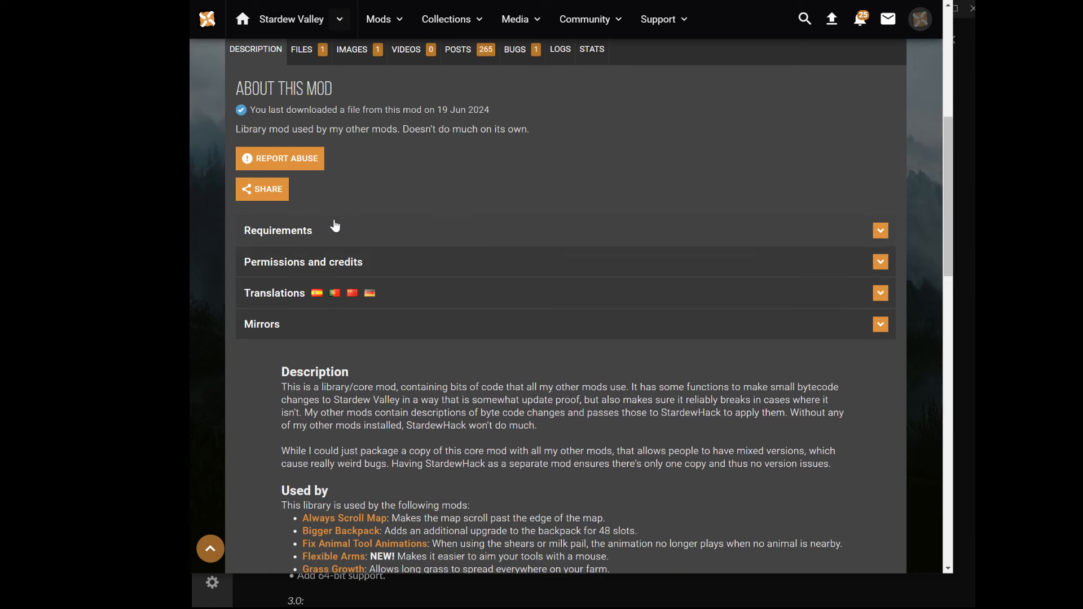
# Manually download the Stardew Hack 7.3 main file from Nexus Mods using the slow download option
pyautogui.scroll(1, 335, 226)
pyautogui.click(305, 112)
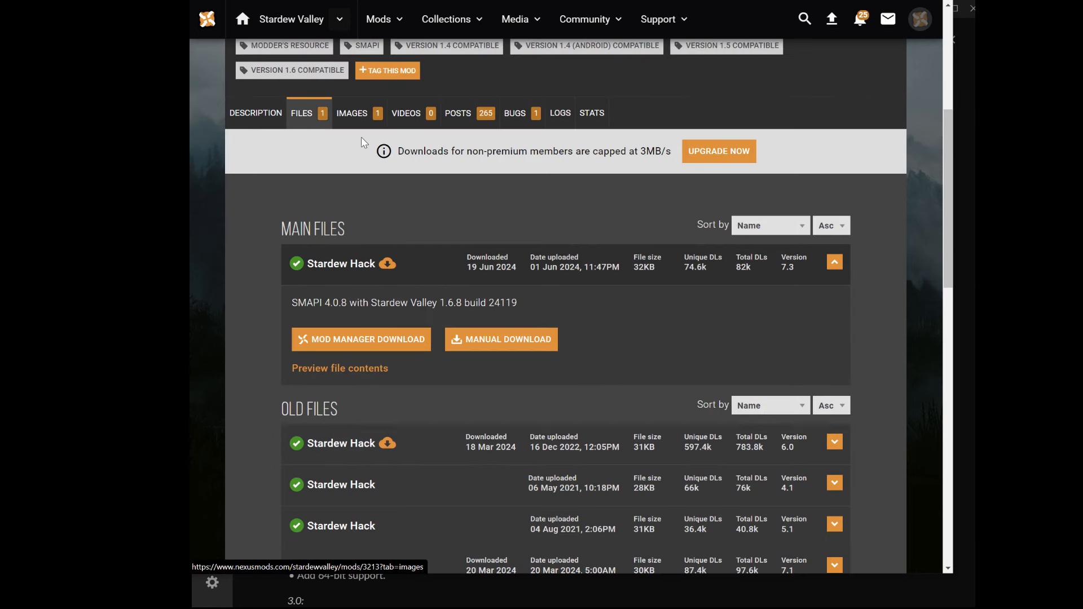
pyautogui.click(519, 340)
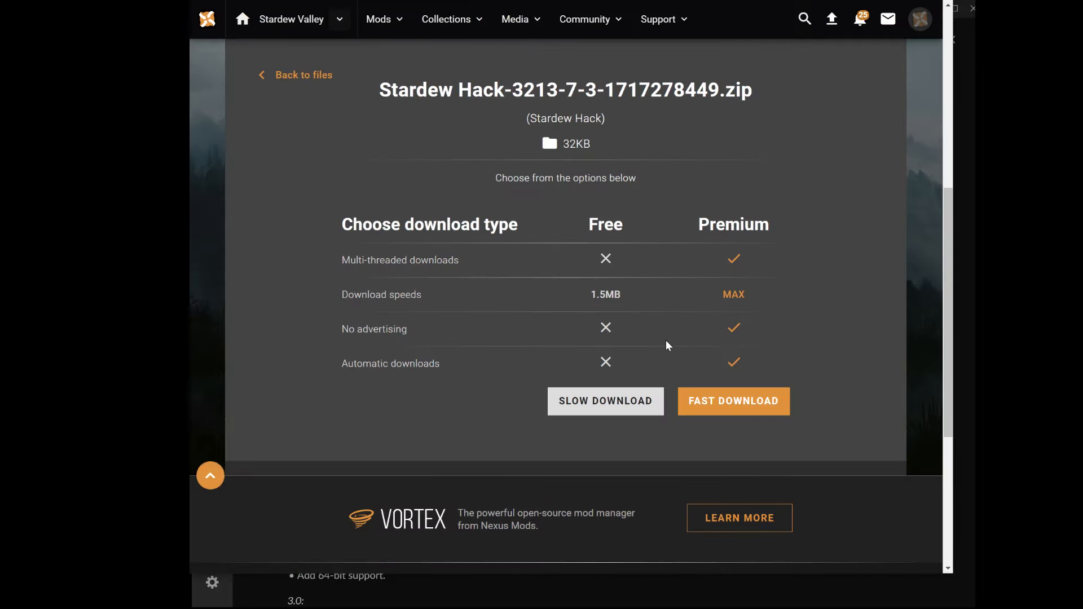
pyautogui.click(601, 402)
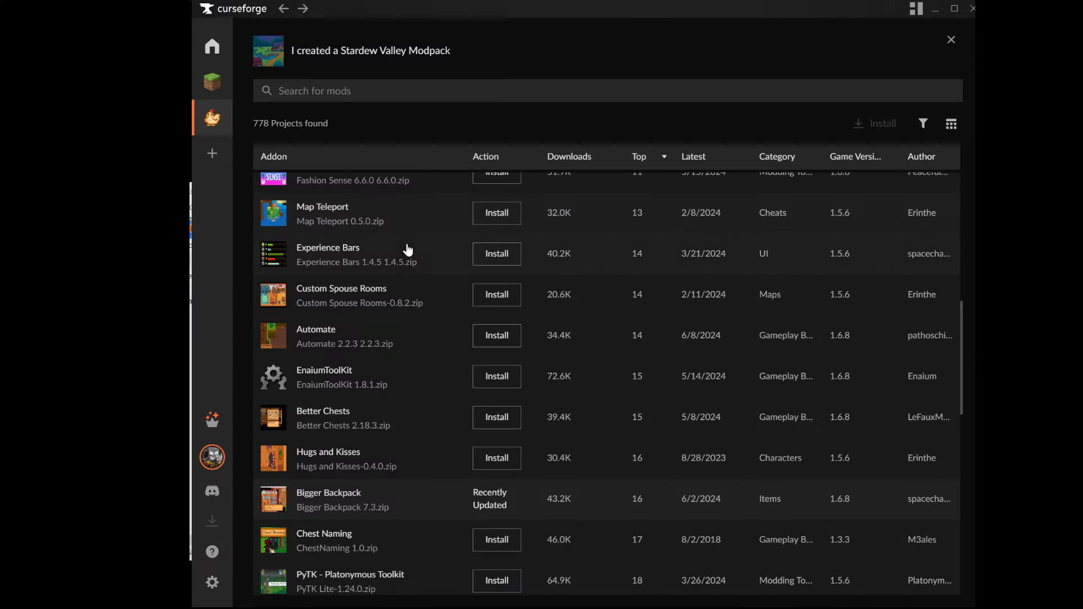
# Leave the mod browser, reopen the custom "I created a Stardew Valley Modpack" profile and open its mods folder on disk
pyautogui.press('Escape')
pyautogui.click(392, 89)
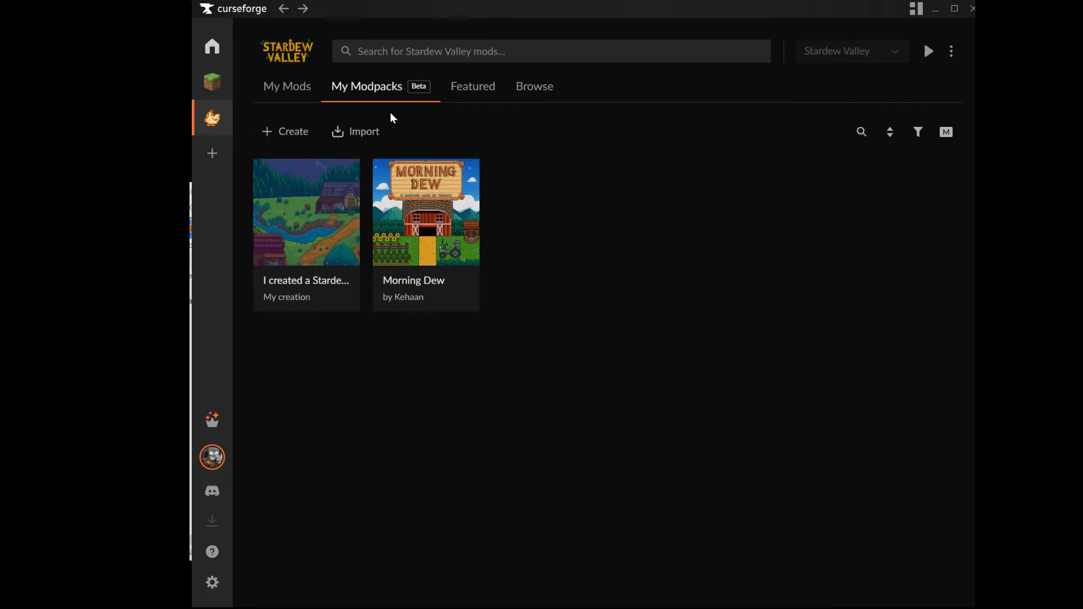
pyautogui.click(277, 224)
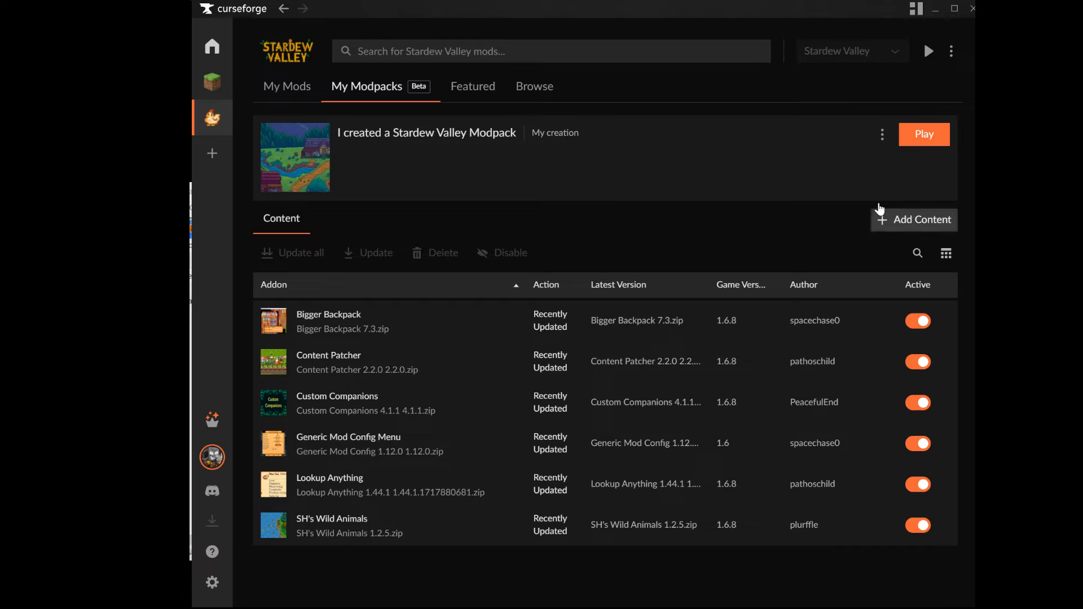
pyautogui.click(881, 138)
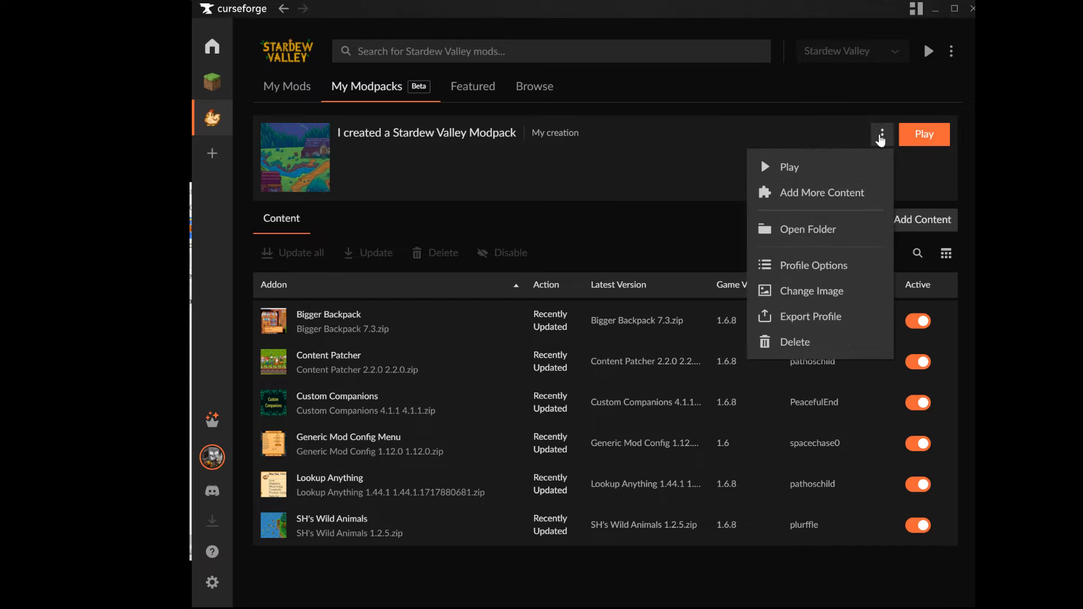
pyautogui.click(798, 231)
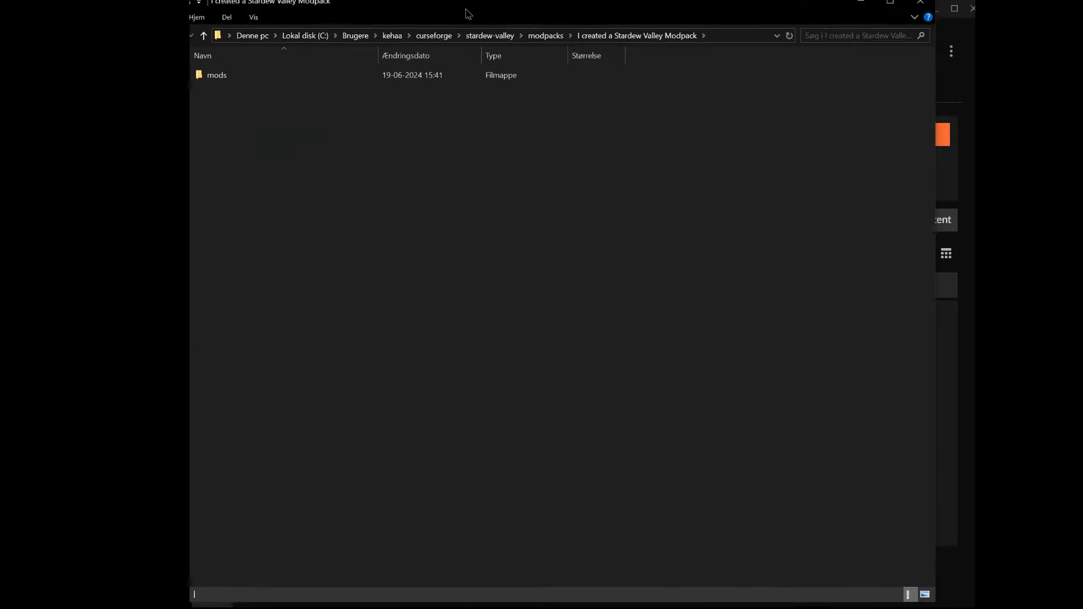
pyautogui.doubleClick(215, 76)
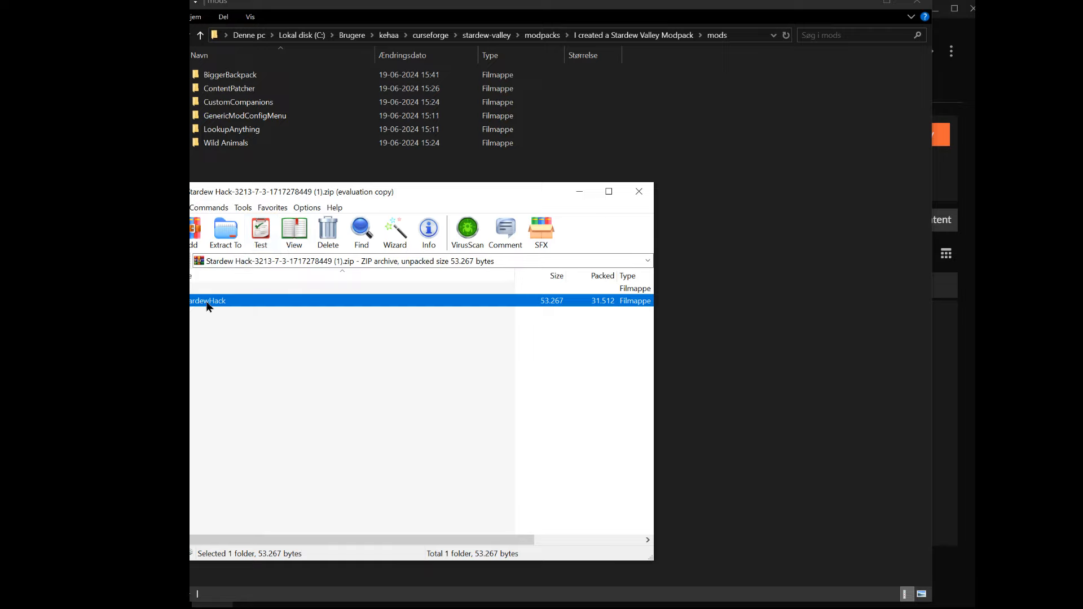
# Extract the StardewHack folder from the downloaded archive into the modpack's mods folder, and close the folder and archive windows
pyautogui.moveTo(208, 306); pyautogui.dragTo(723, 186)
pyautogui.click(244, 176)
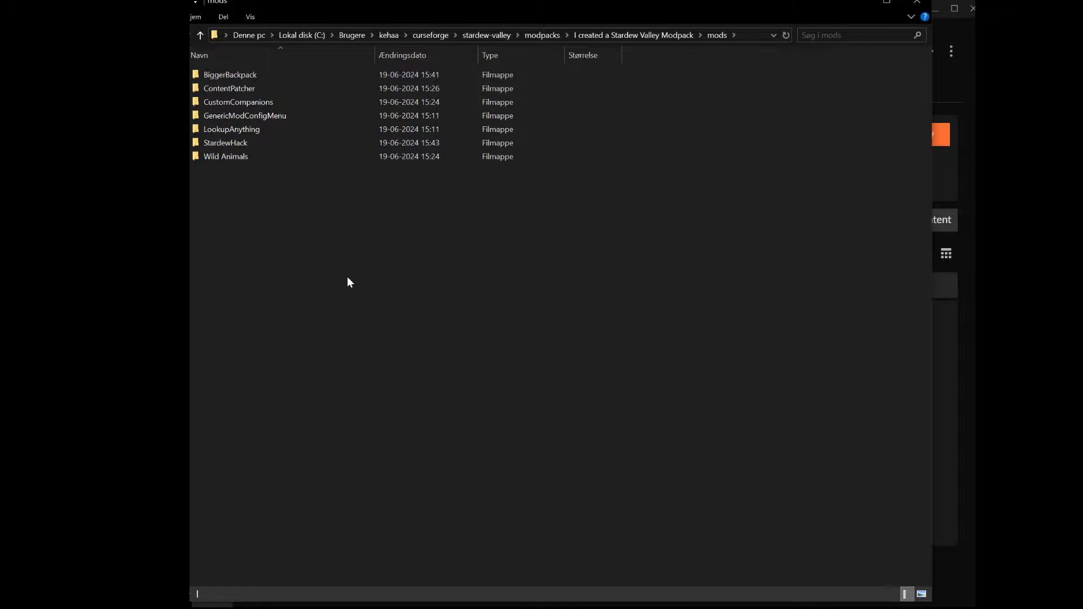
pyautogui.click(917, 4)
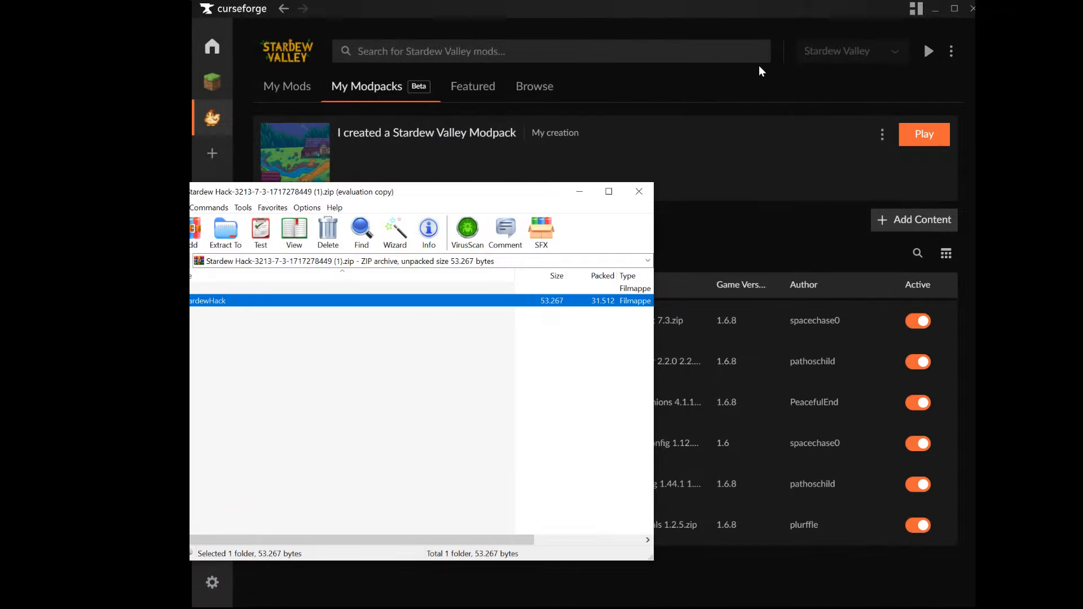
pyautogui.click(643, 193)
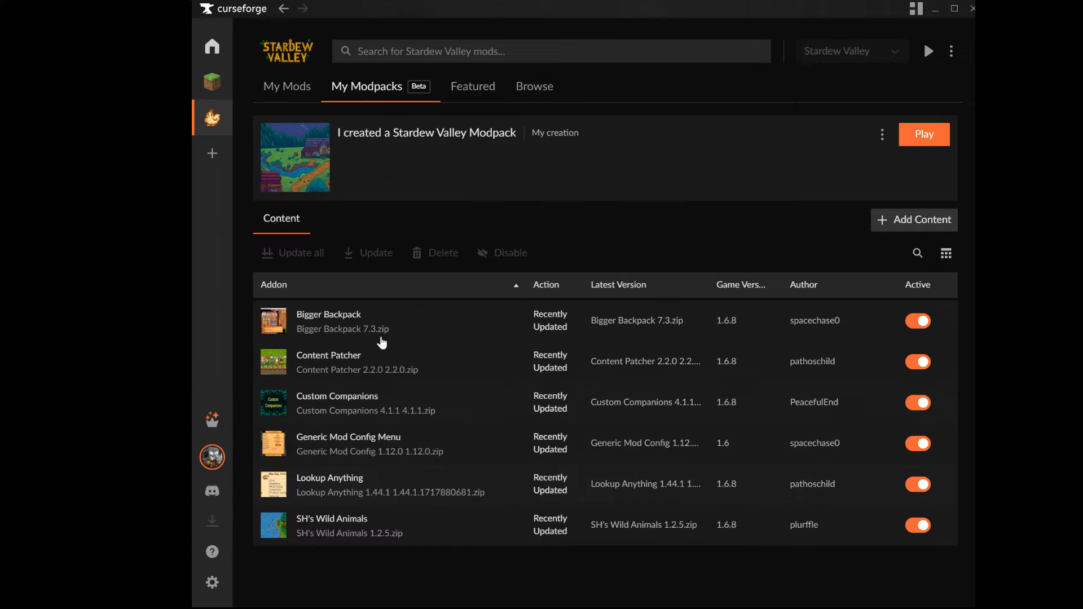
# Launch the modpack and check the loaded mods in the SMAPI console and the game's title screen
pyautogui.click(778, 329)
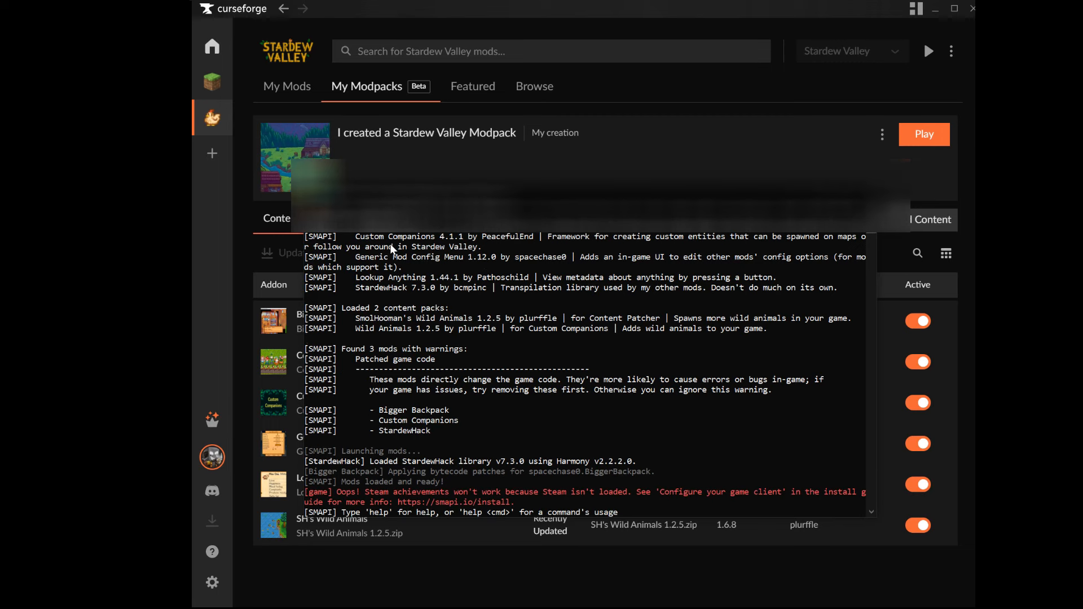
pyautogui.click(369, 348)
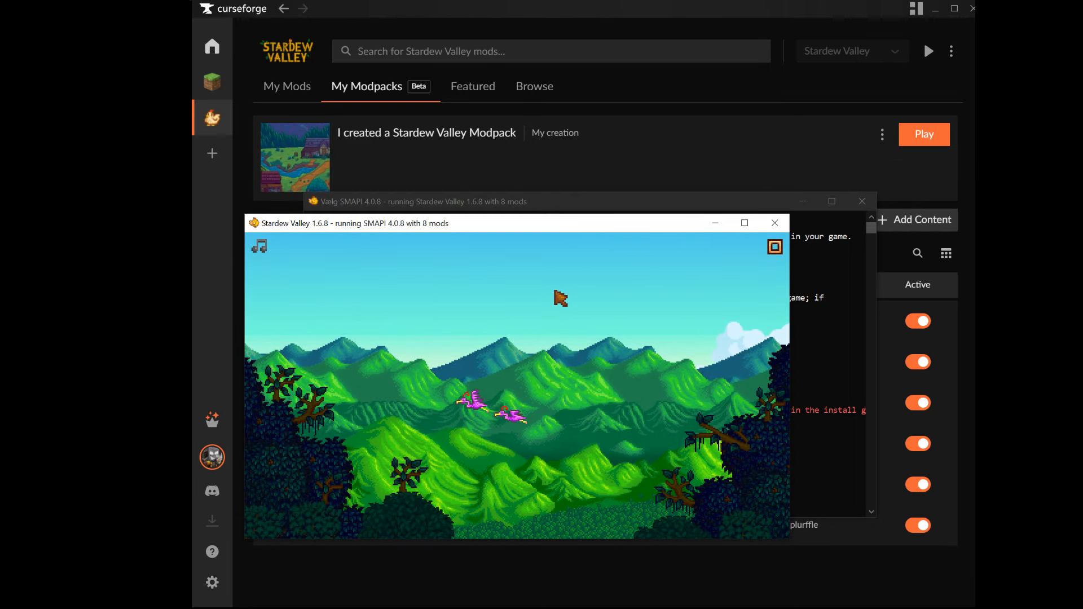
pyautogui.click(558, 298)
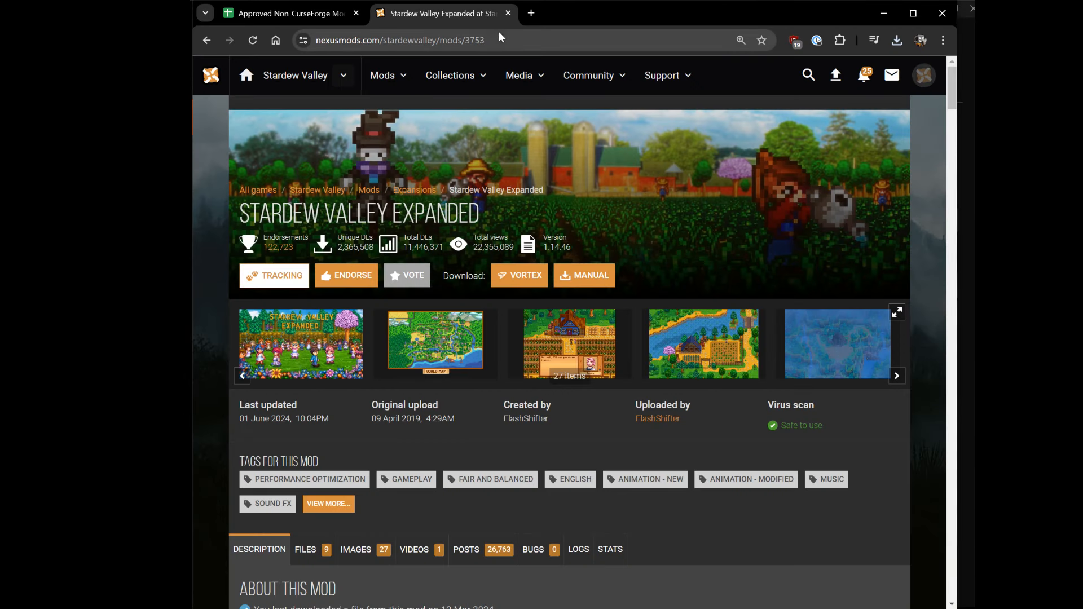
# Read the asset and upload permissions under Permissions and credits on the Stardew Valley Expanded page at Nexus Mods
pyautogui.click(493, 73)
pyautogui.scroll(-5, 490, 177)
pyautogui.scroll(-2, 510, 182)
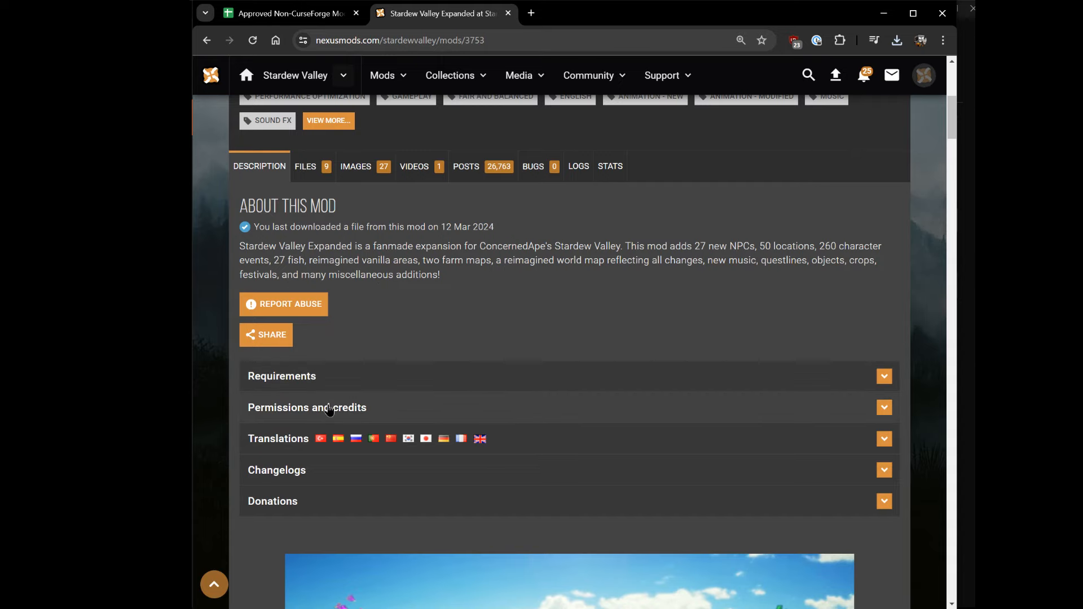
pyautogui.click(326, 407)
pyautogui.scroll(-3, 304, 316)
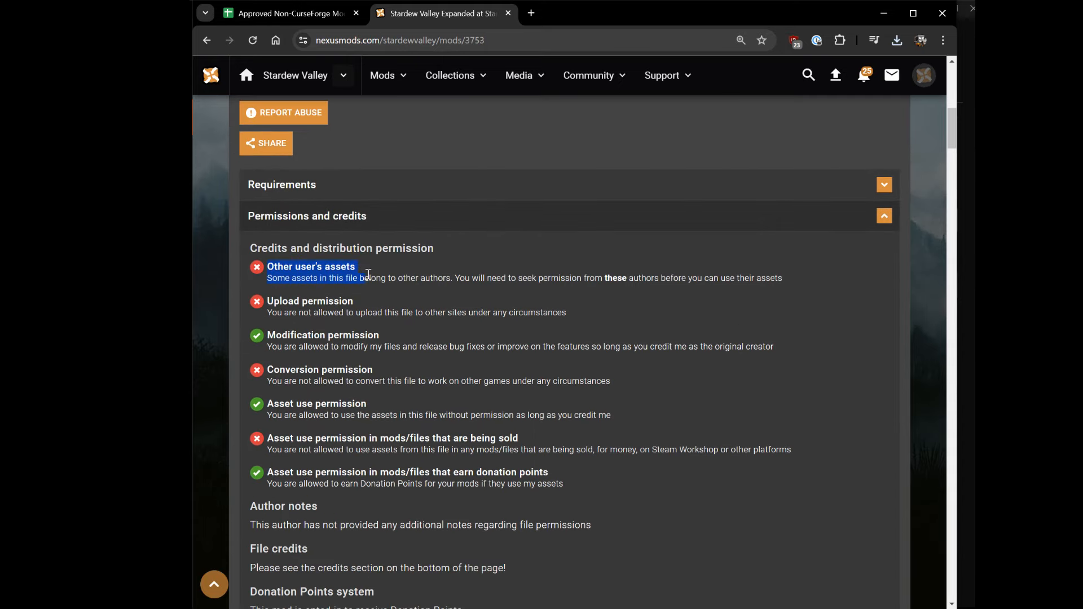
pyautogui.moveTo(516, 273); pyautogui.dragTo(791, 284)
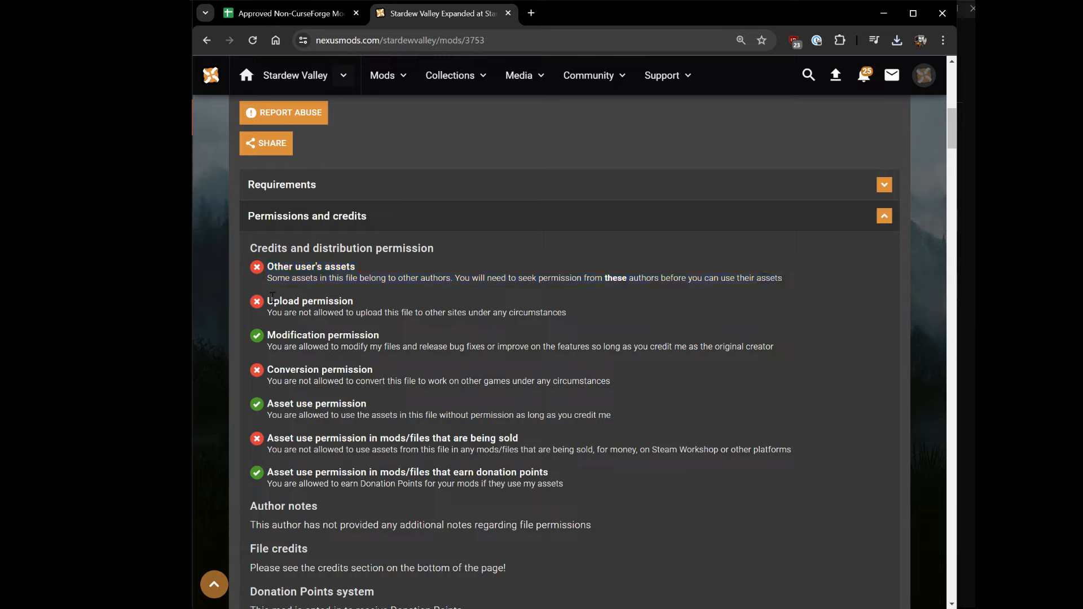
pyautogui.moveTo(336, 301); pyautogui.dragTo(584, 315)
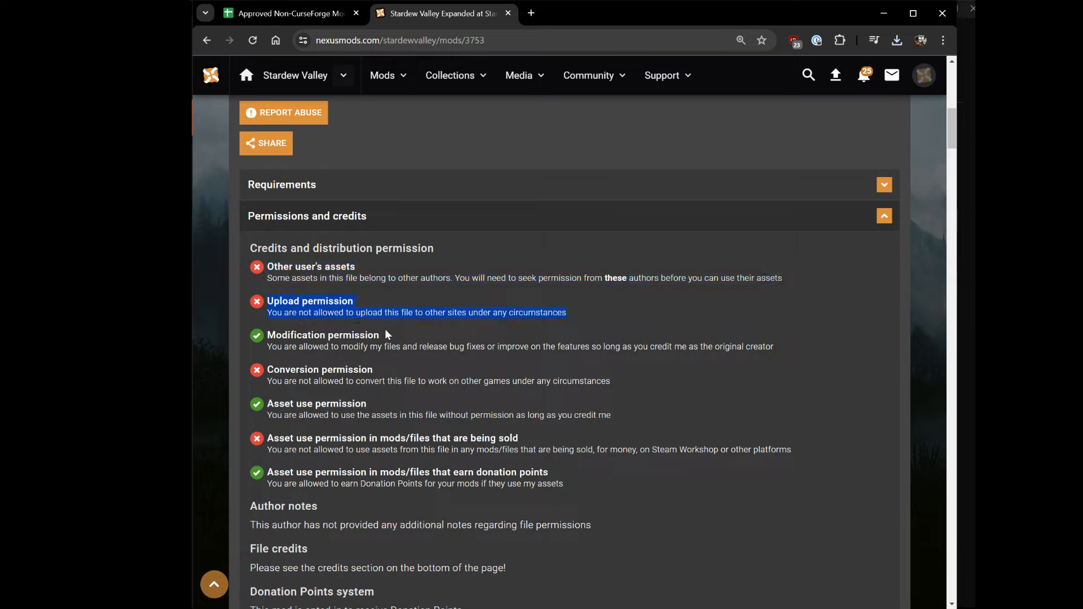
# Switch back to CurseForge, browse the Expansions category of content for the modpack, review the Downtown Zuzu overview and install the mod
pyautogui.click(974, 225)
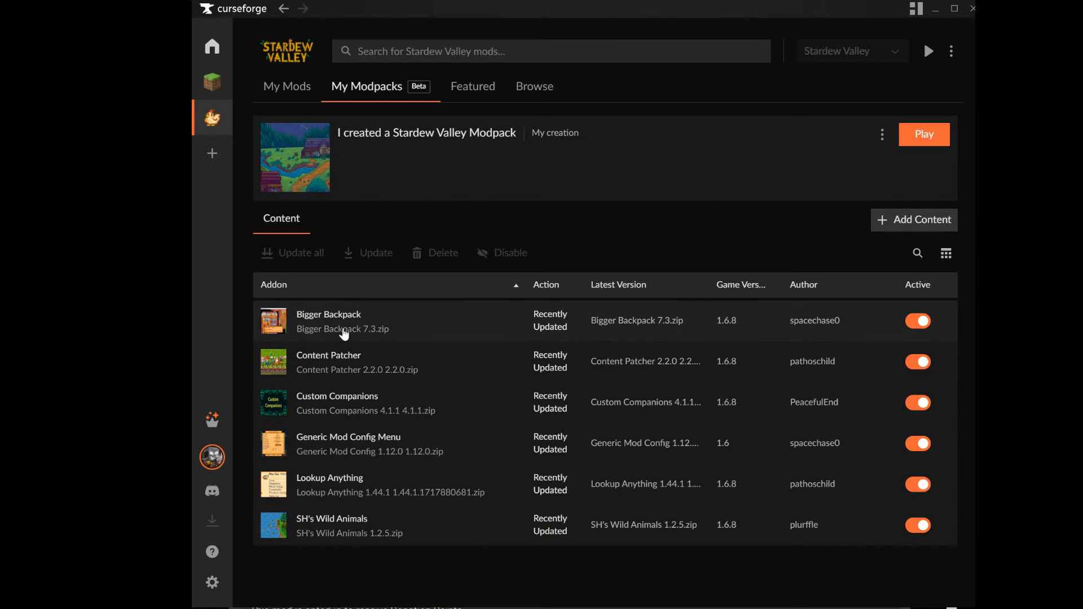
pyautogui.click(901, 213)
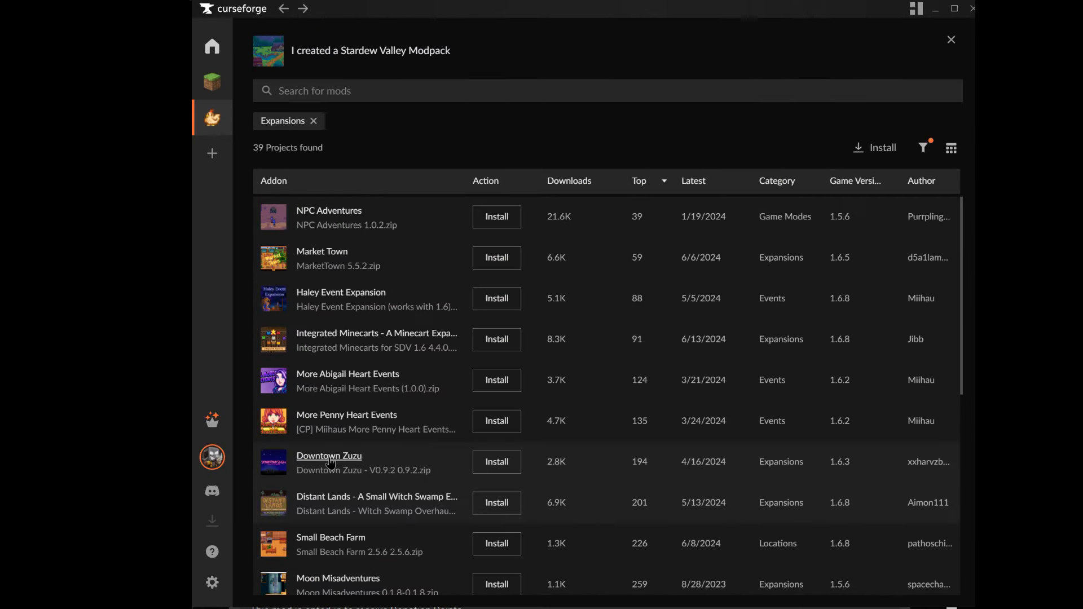
pyautogui.click(331, 460)
pyautogui.scroll(-10, 482, 421)
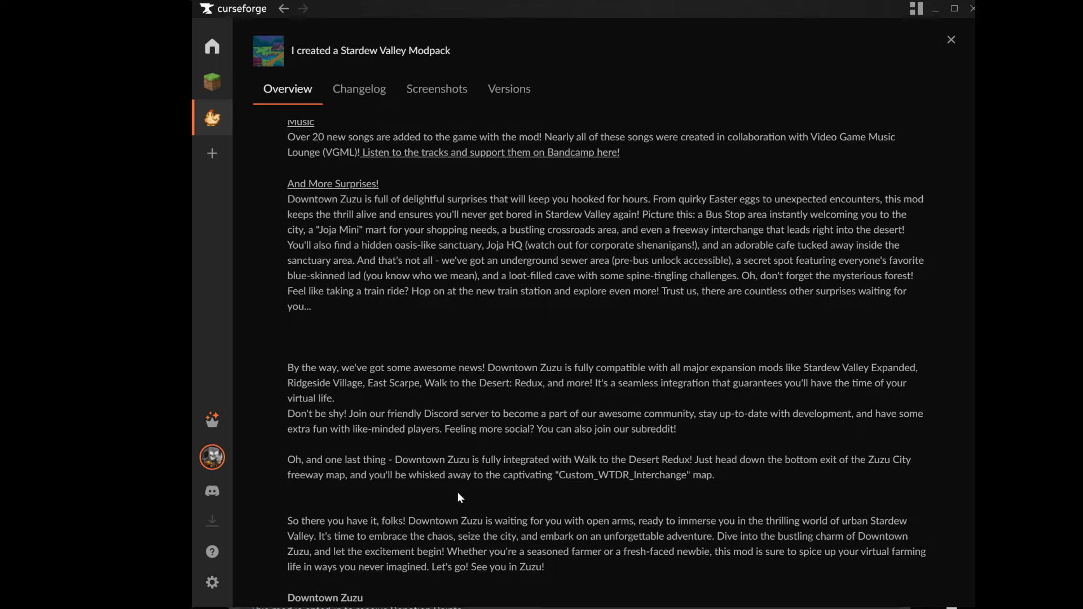
pyautogui.scroll(15, 488, 441)
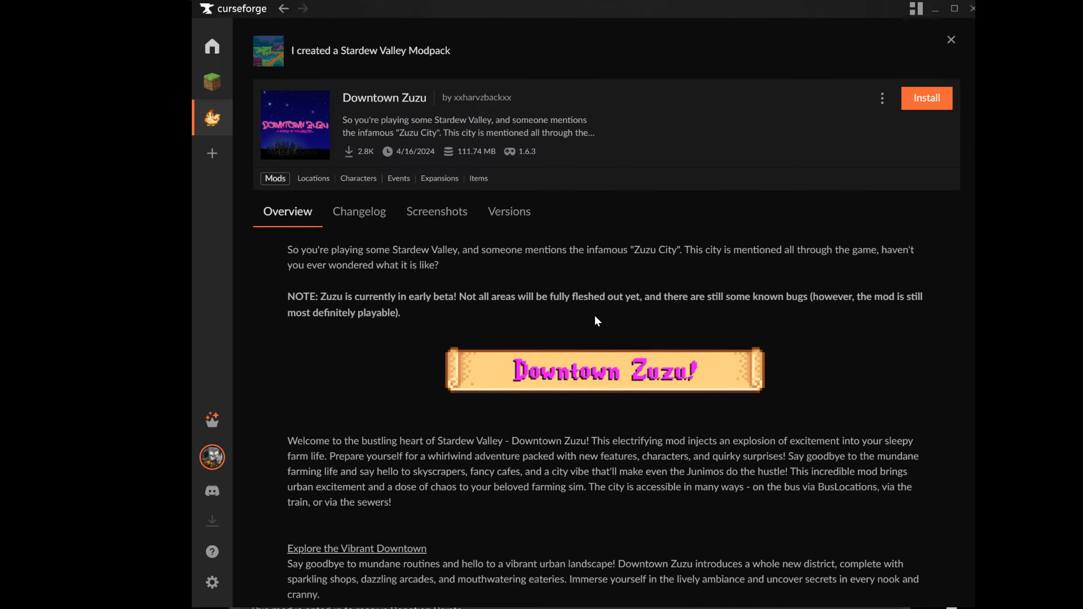
pyautogui.click(948, 100)
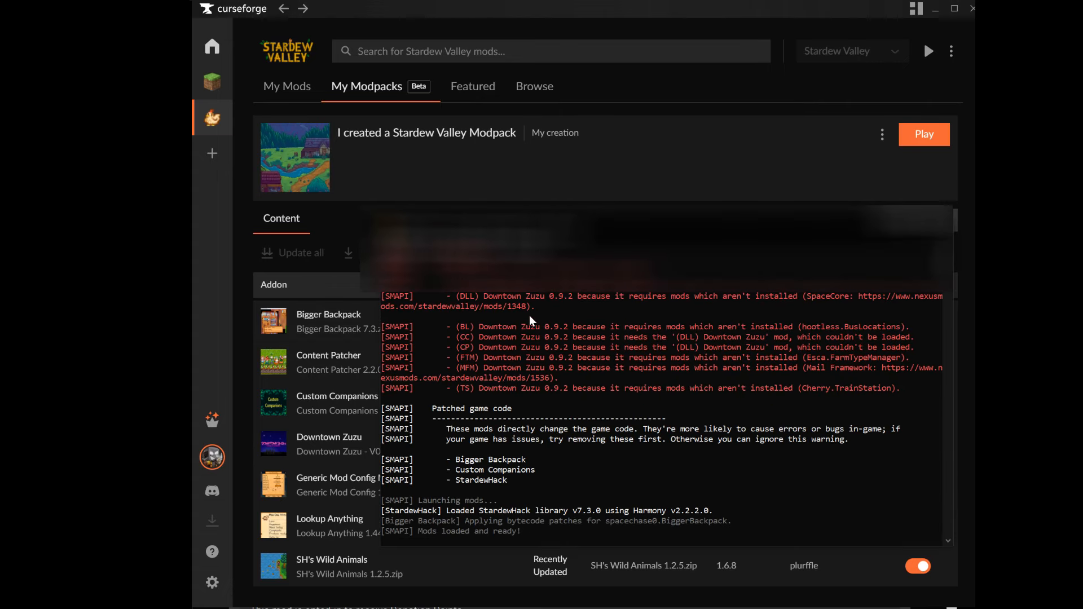
# Copy the missing dependency name SpaceCore from the SMAPI console and search the modpack's available content for it
pyautogui.click(803, 308)
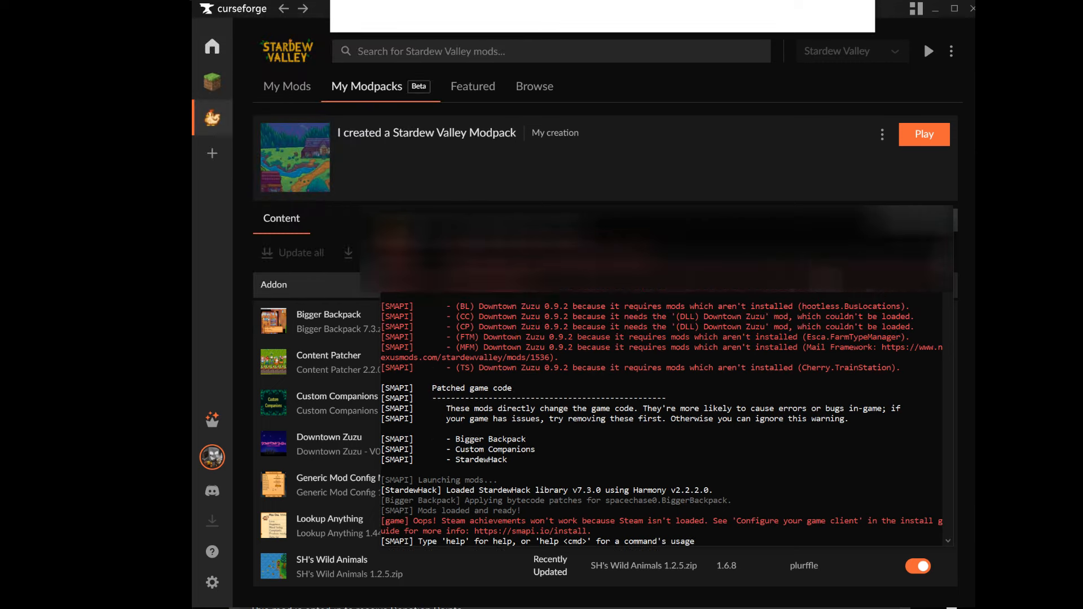
pyautogui.click(898, 227)
pyautogui.click(354, 98)
pyautogui.write('(SpaceCore:')
pyautogui.press('BackSpace')
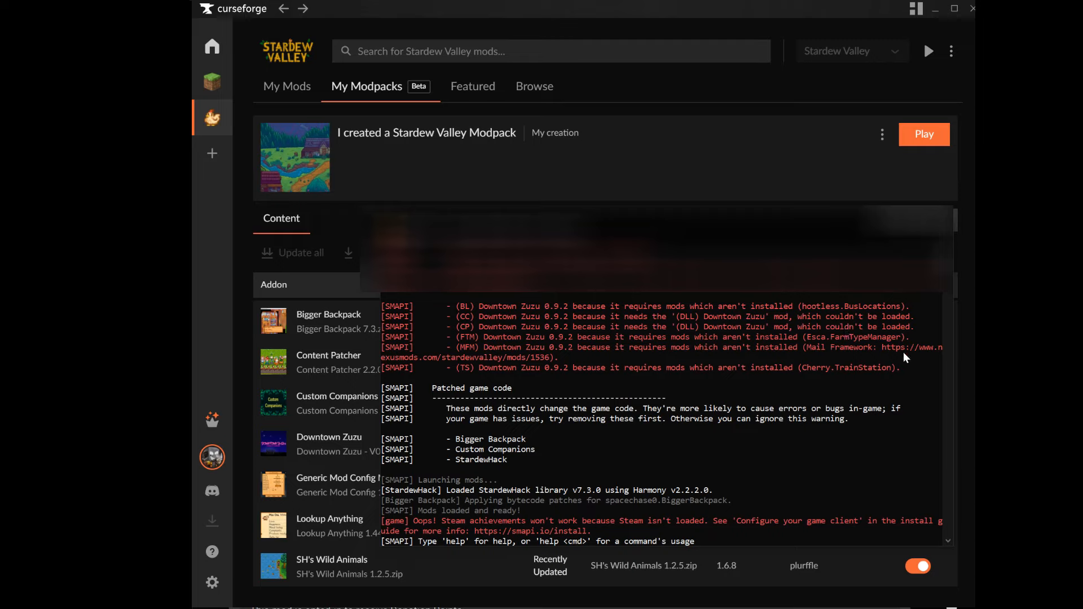
# Follow the Mail Framework link from the SMAPI console to Nexus Mods and read the mod's upload permission under Permissions and credits
pyautogui.moveTo(805, 348); pyautogui.dragTo(550, 364)
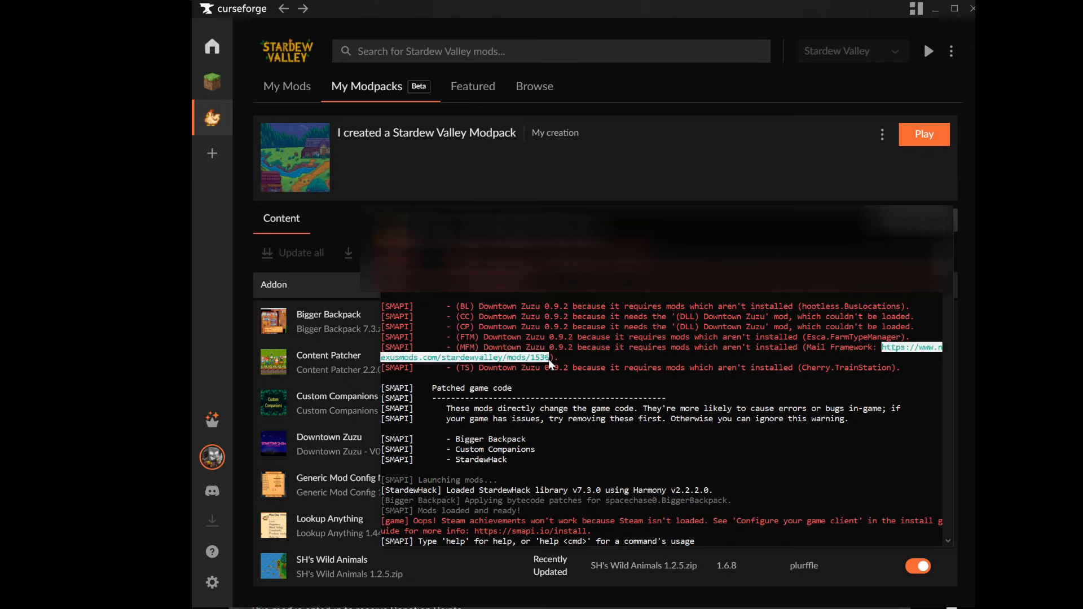
pyautogui.hotkey('ctrl', 'c')
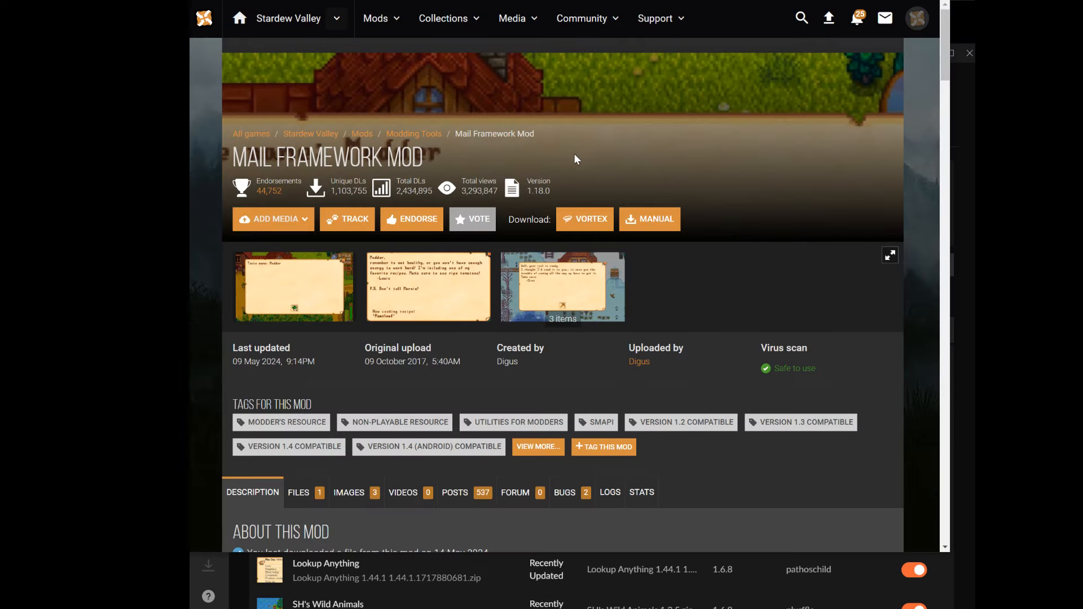
pyautogui.tripleClick(270, 159)
pyautogui.scroll(-7, 299, 265)
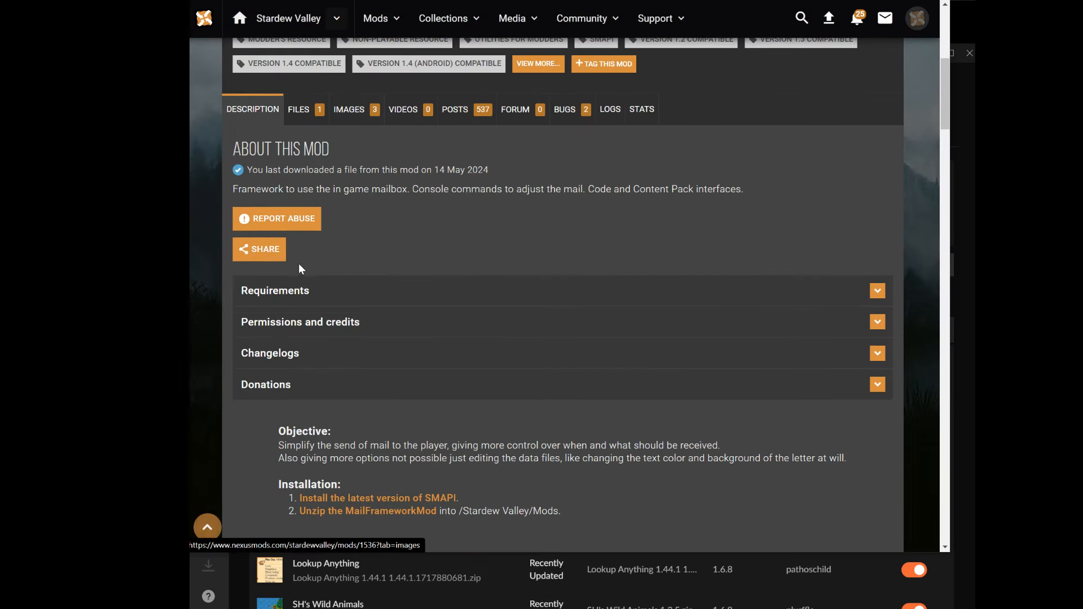
pyautogui.click(293, 320)
pyautogui.scroll(-3, 293, 322)
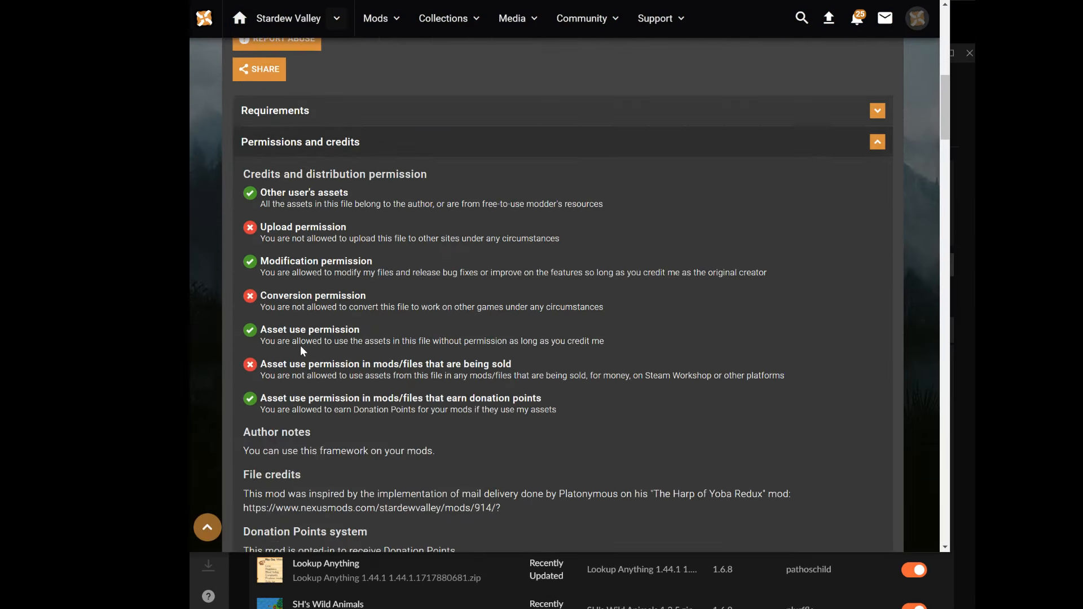
pyautogui.moveTo(256, 221); pyautogui.dragTo(556, 213)
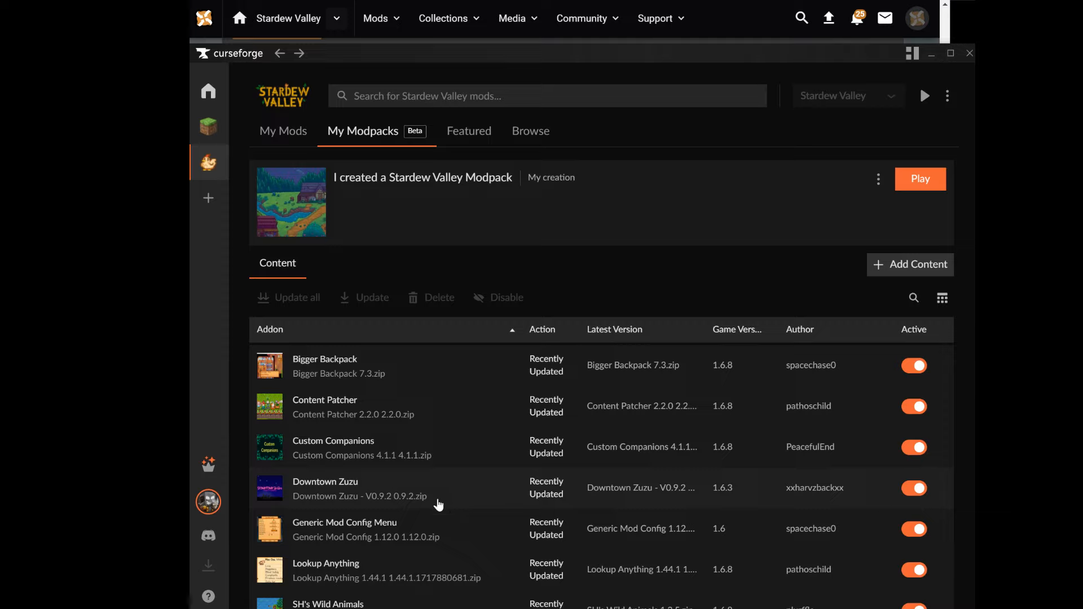
# Delete Downtown Zuzu from the modpack's content in CurseForge
pyautogui.click(457, 496)
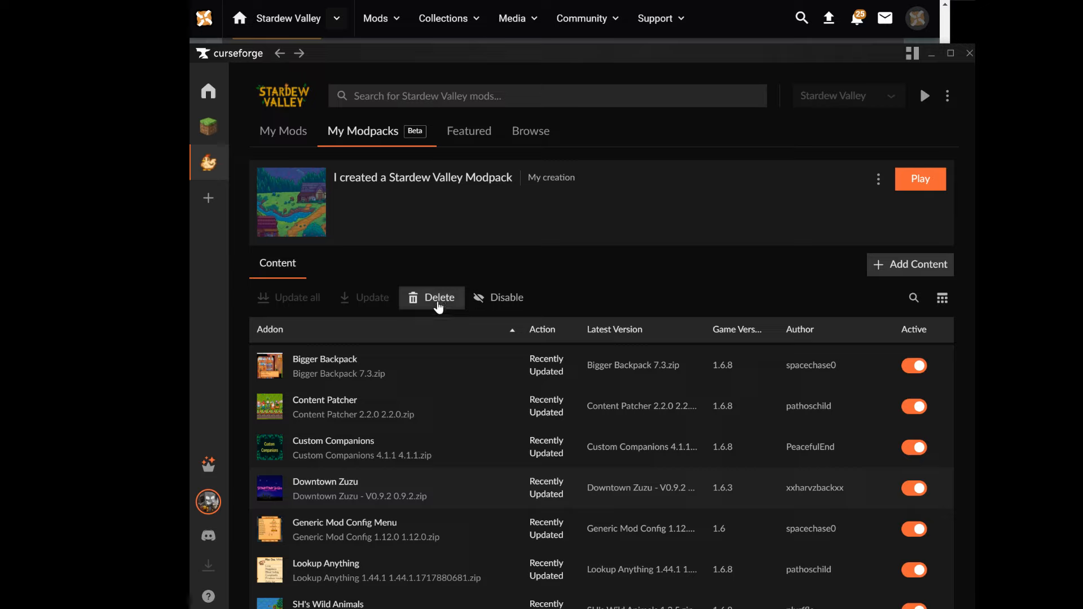
pyautogui.click(439, 299)
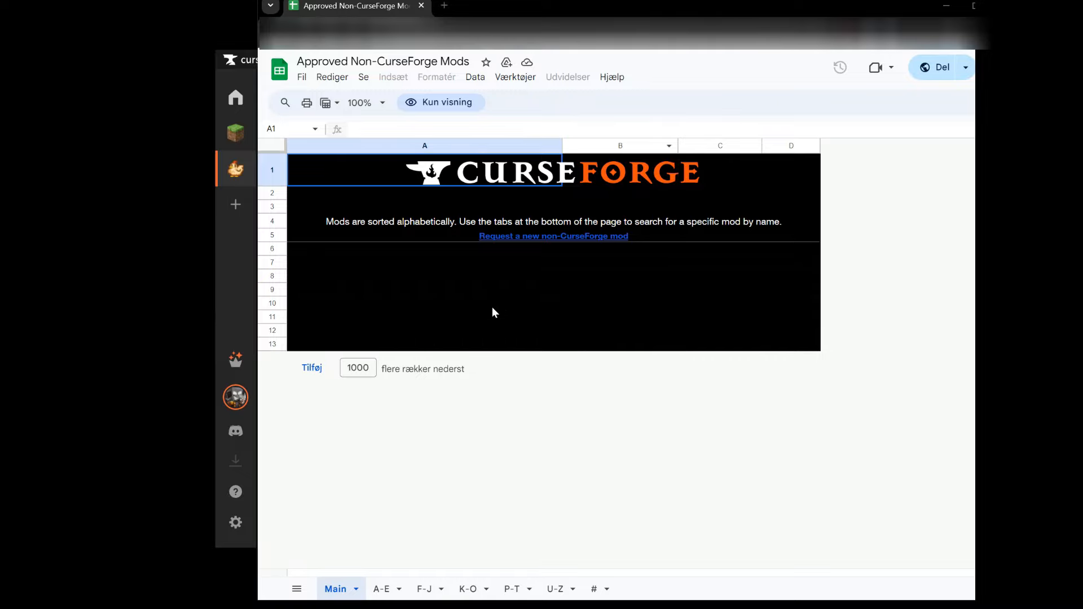
# Look through the A-E sheet of the Approved Non-CurseForge Mods list for Stardew Valley entries, including Better Water 2 (Content Patcher)
pyautogui.click(383, 590)
pyautogui.scroll(-20, 346, 331)
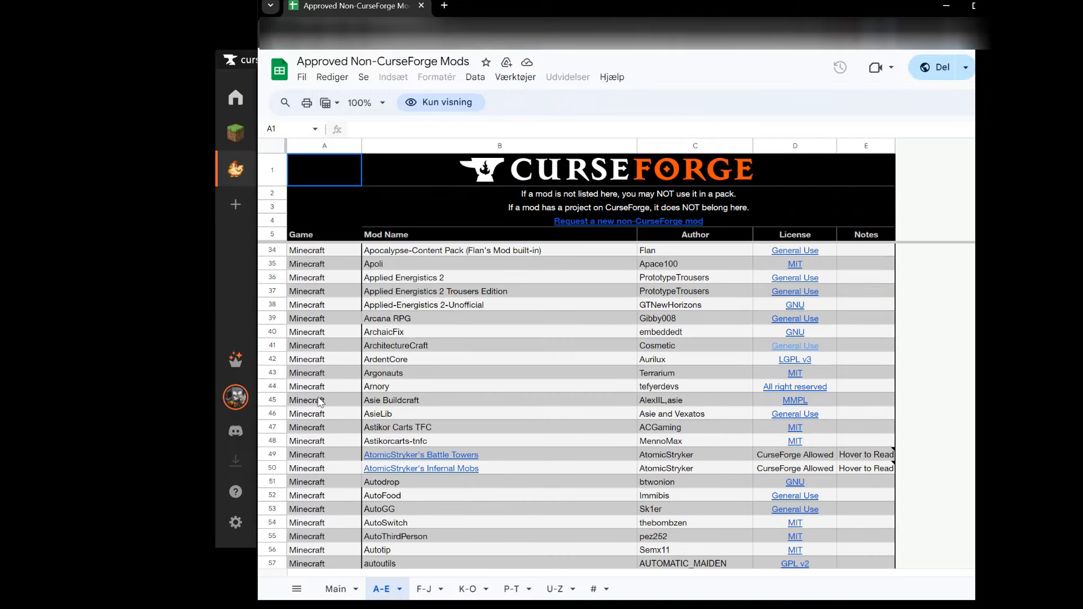
pyautogui.scroll(5, 330, 382)
pyautogui.click(313, 355)
pyautogui.click(568, 353)
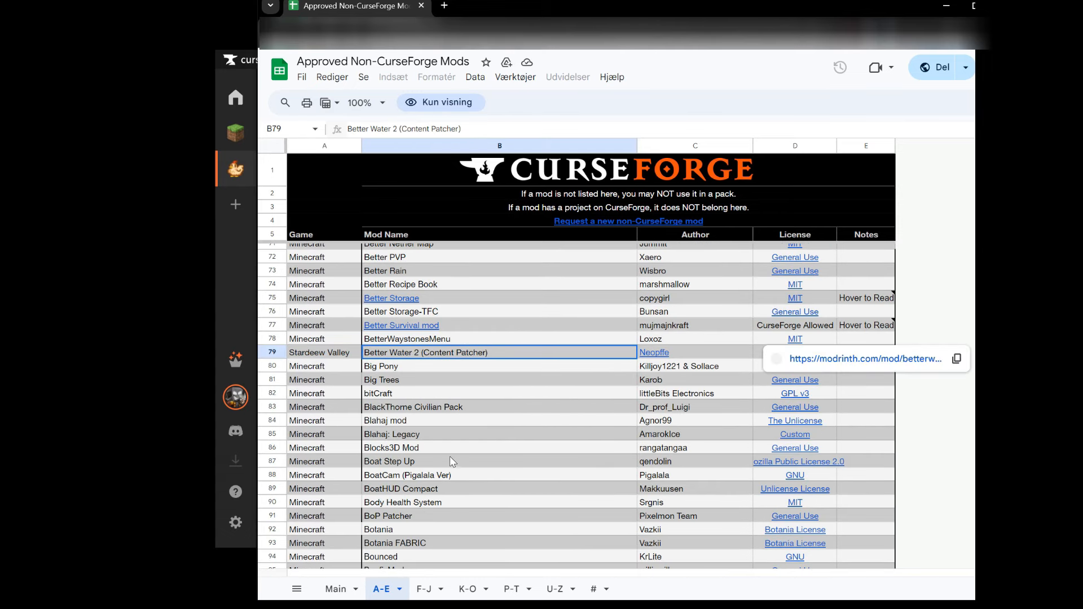
pyautogui.scroll(-20, 448, 454)
pyautogui.scroll(-20, 437, 456)
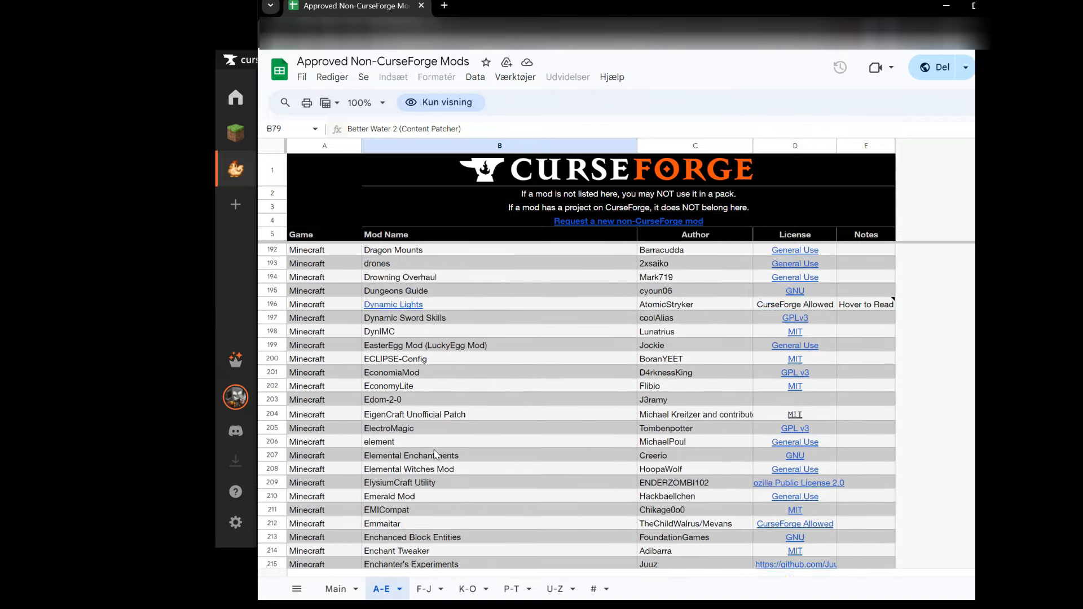
# Look through the F-J sheet for Stardew Valley mods and check the author and license of Infinite Zoom
pyautogui.click(426, 589)
pyautogui.scroll(-20, 414, 384)
pyautogui.scroll(-13, 411, 387)
pyautogui.scroll(10, 412, 388)
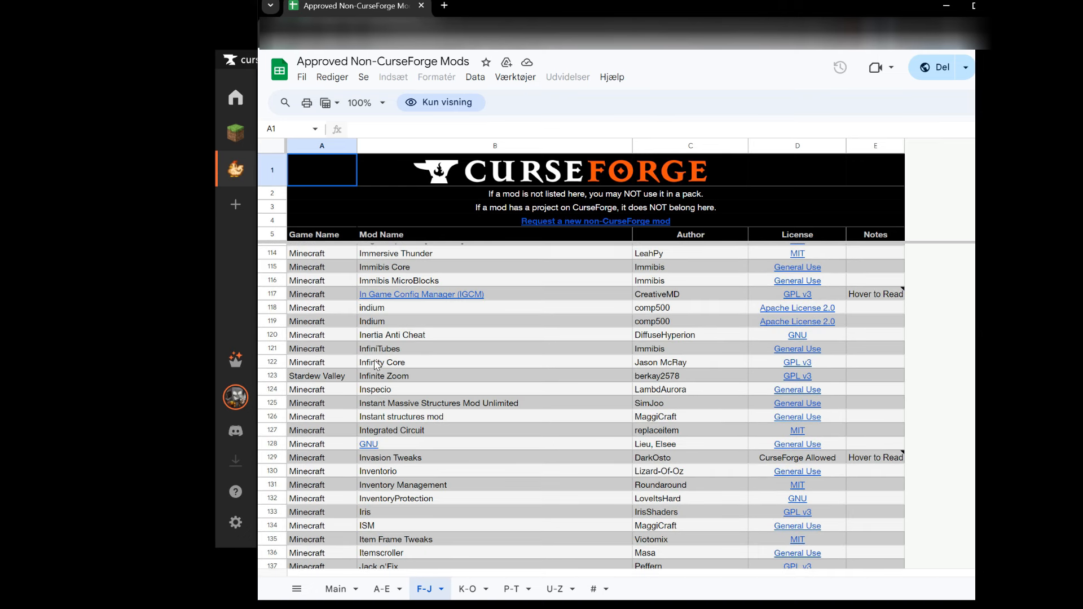
pyautogui.click(383, 377)
pyautogui.moveTo(809, 388)
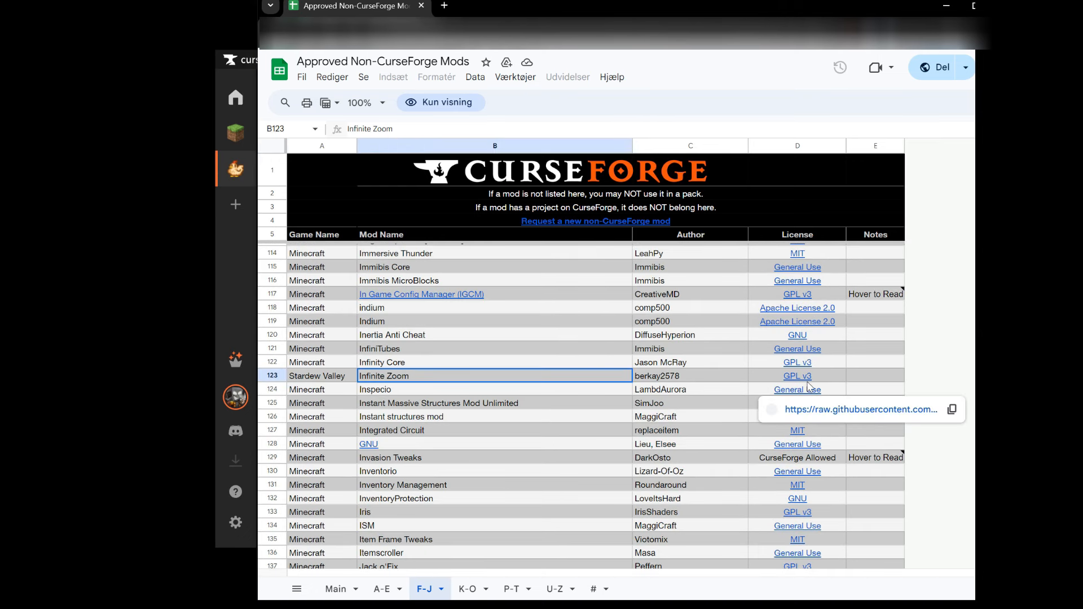
pyautogui.click(712, 379)
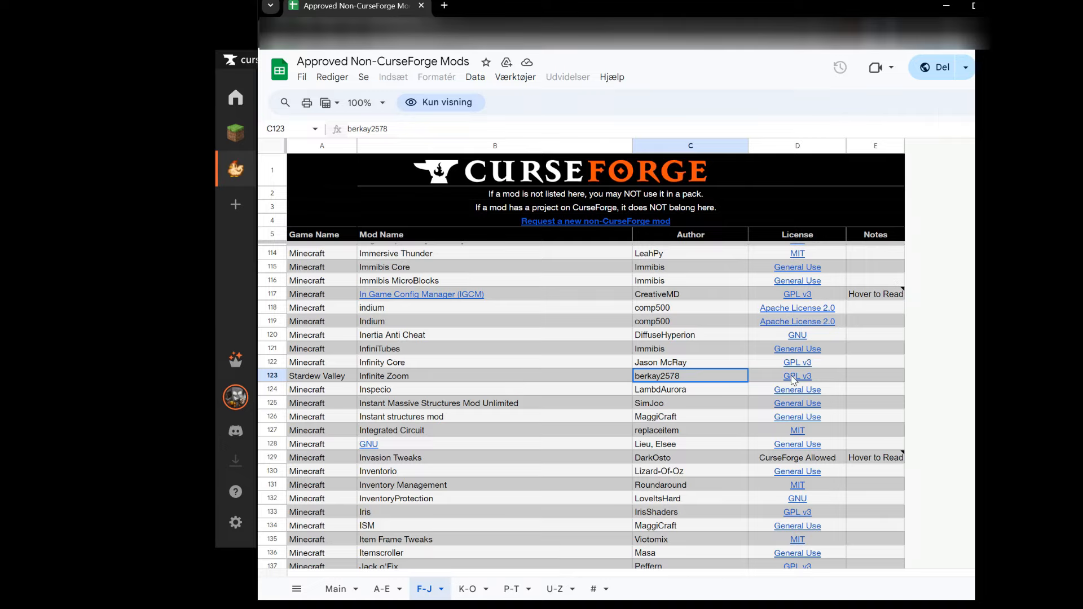
# Follow the GPL v3 license link of Infinite Zoom to its Nexus Mods page and look for Permissions and credits
pyautogui.moveTo(792, 380)
pyautogui.click(807, 399)
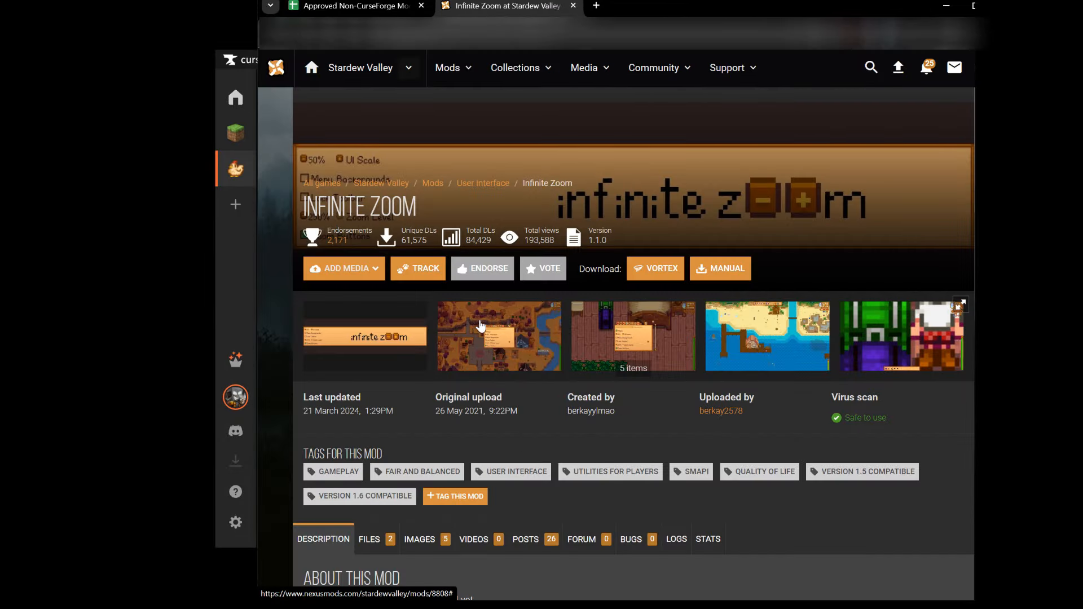
pyautogui.scroll(-7, 395, 355)
pyautogui.click(373, 367)
pyautogui.click(370, 366)
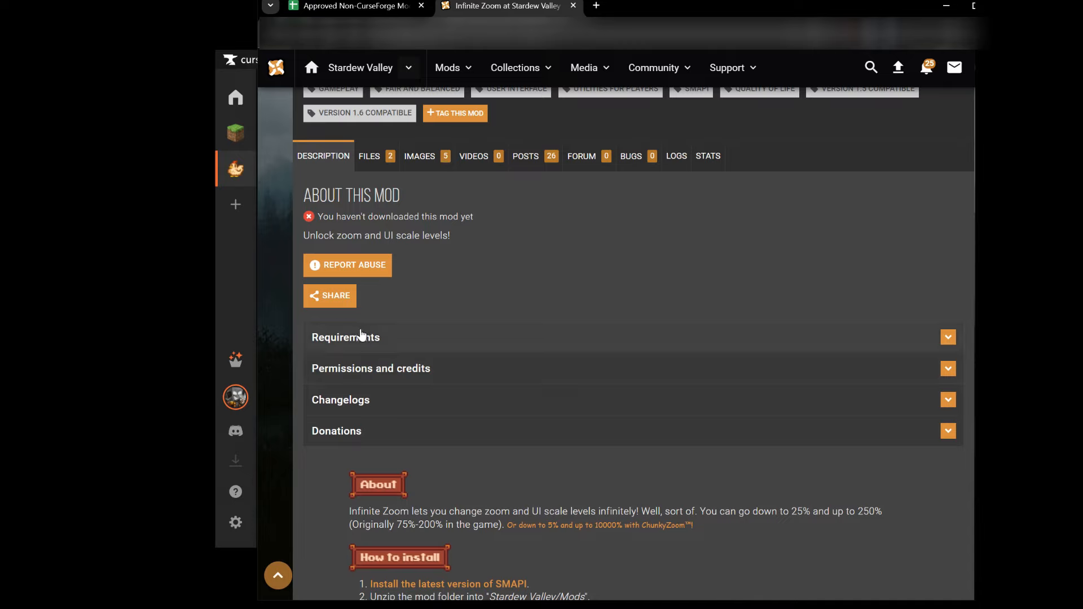
# Request the manual download of the main file InfiniteZoom_v1.1 from the mod's files
pyautogui.click(362, 161)
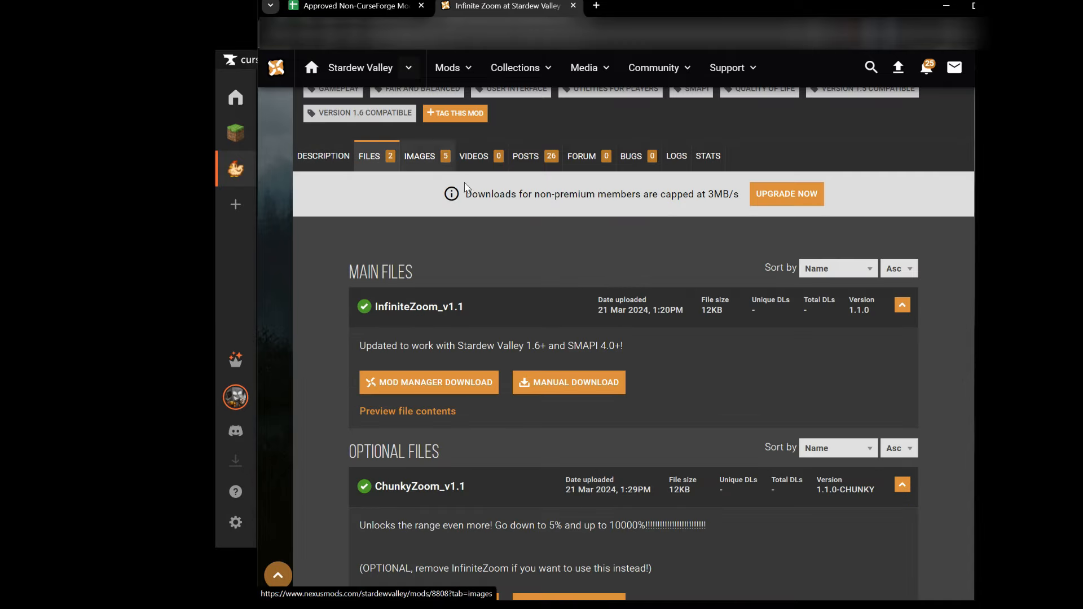
pyautogui.scroll(-1, 569, 271)
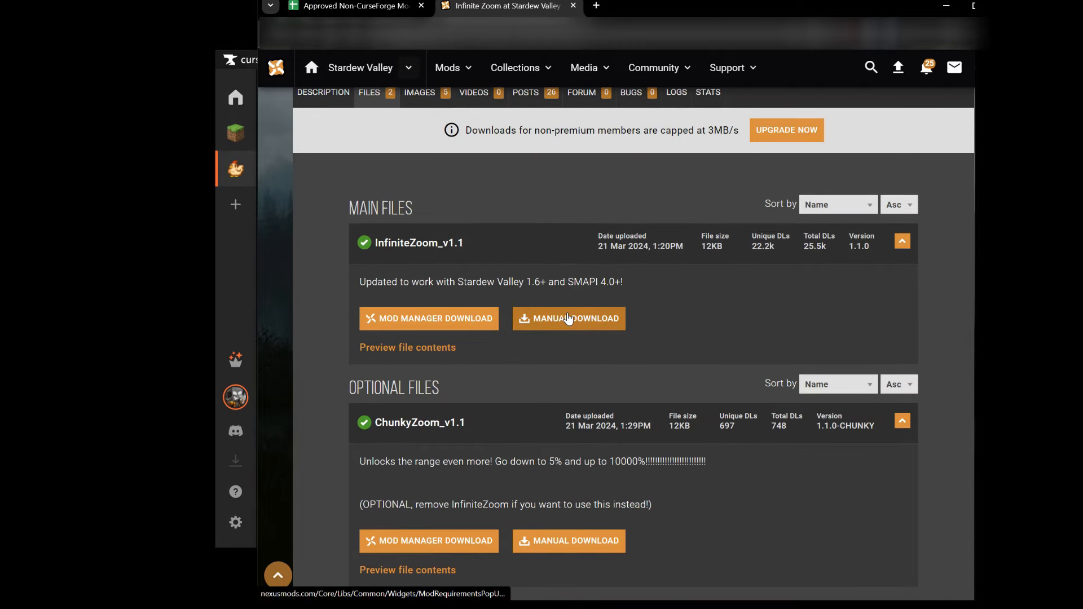
pyautogui.click(568, 319)
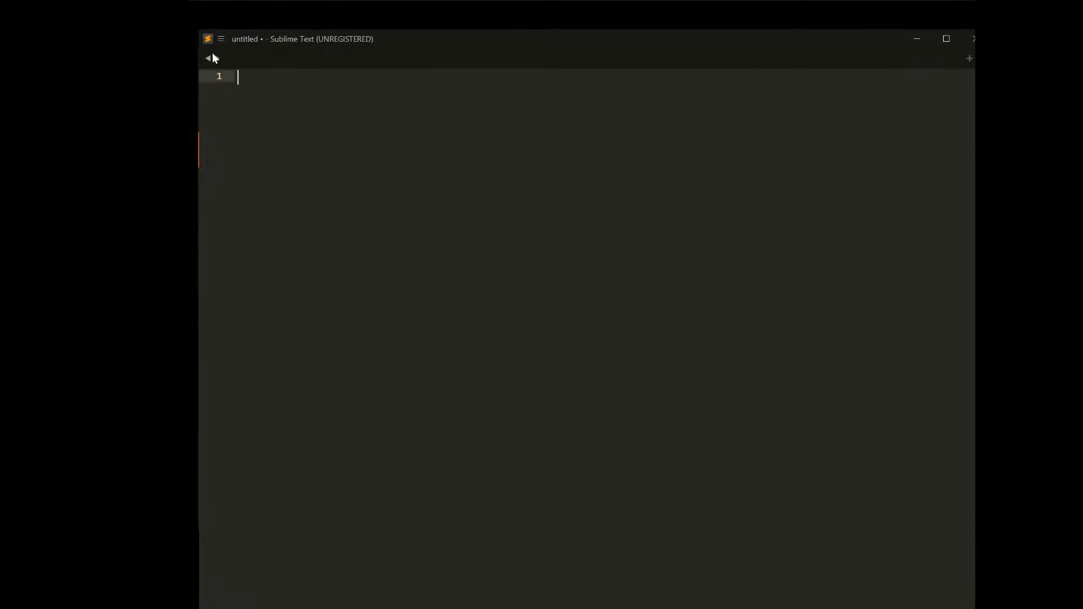
# Switch to Sublime Text and start opening a folder
pyautogui.click(221, 39)
pyautogui.moveTo(261, 53)
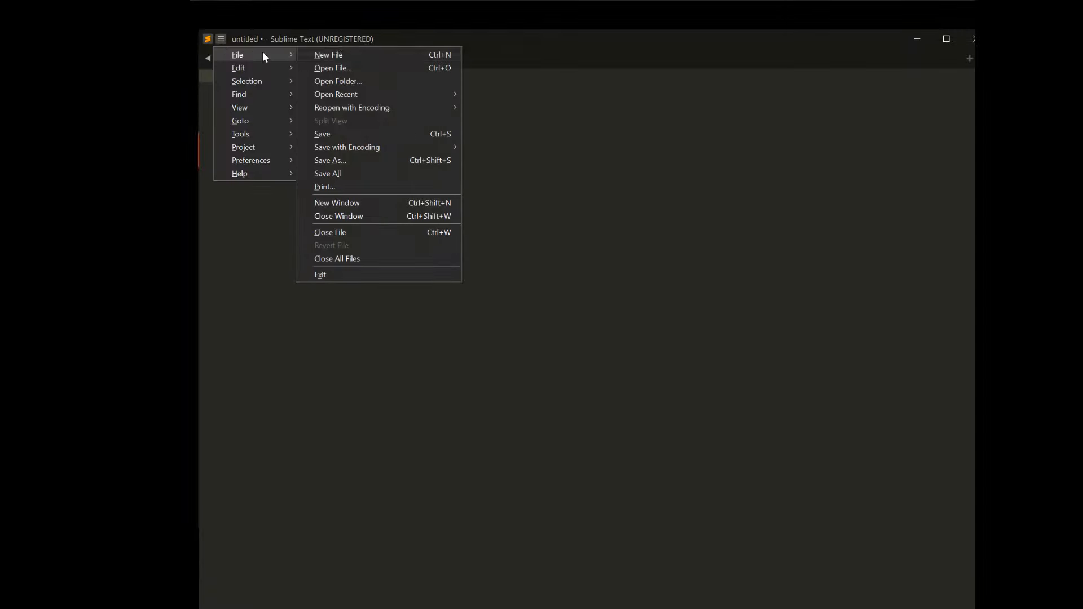
pyautogui.click(355, 77)
pyautogui.click(572, 165)
pyautogui.hotkey('ctrl', 'v')
pyautogui.press('Return')
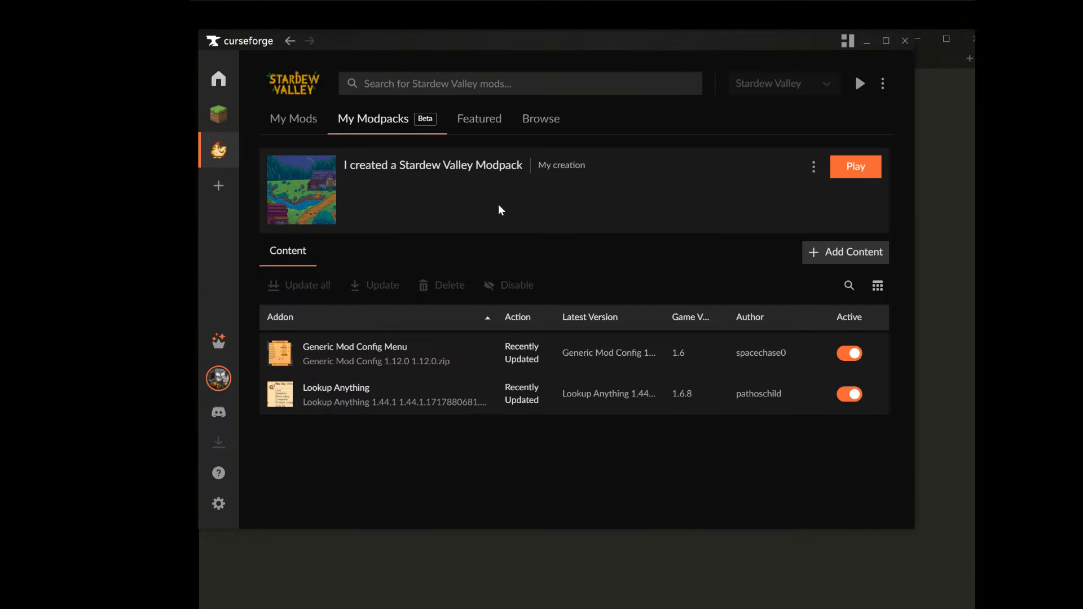
# Open the "I created a Stardew Valley Modpack" folder from CurseForge and copy its full path
pyautogui.click(812, 167)
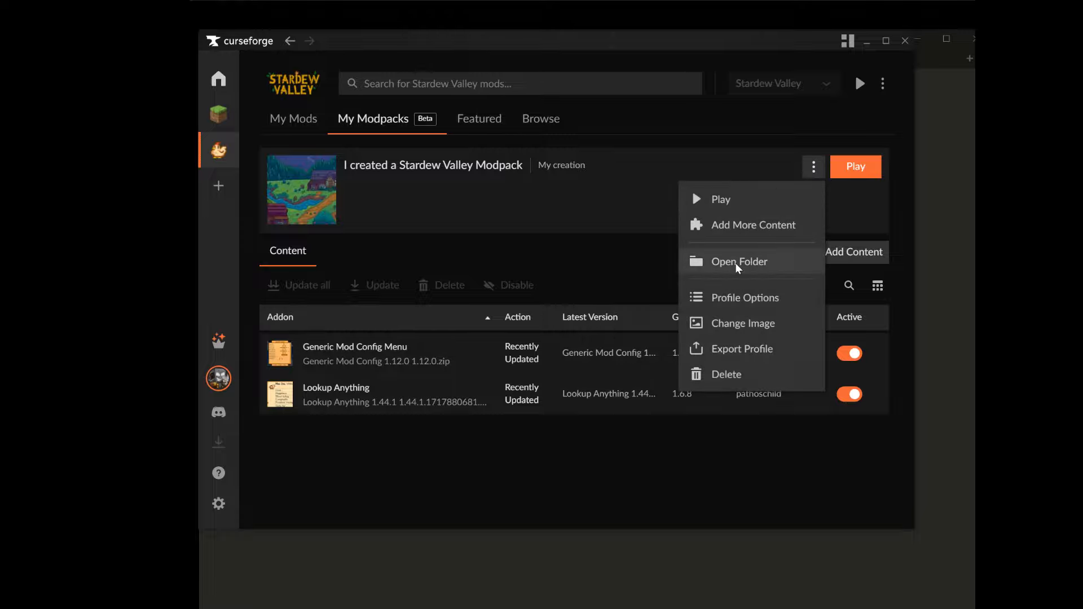
pyautogui.click(737, 260)
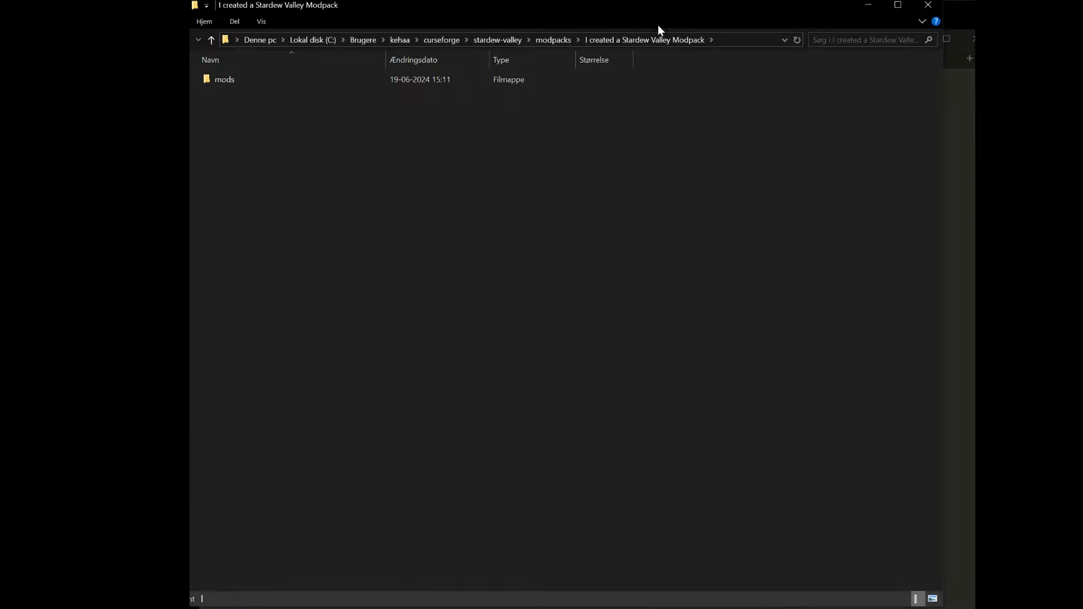
pyautogui.click(734, 43)
pyautogui.click(734, 43)
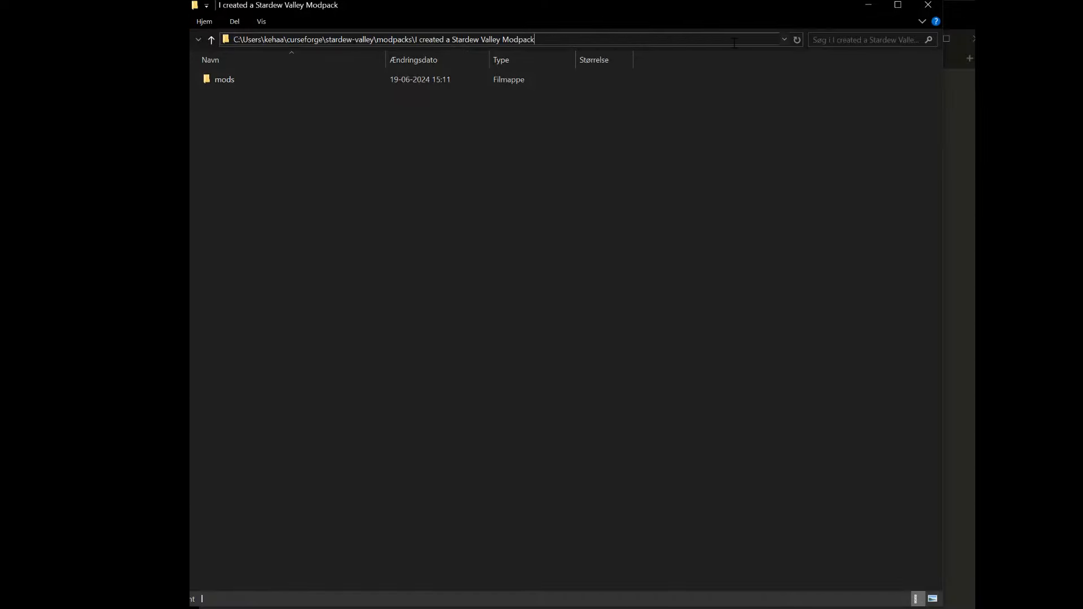
pyautogui.hotkey('ctrl', 'a')
pyautogui.rightClick(290, 38)
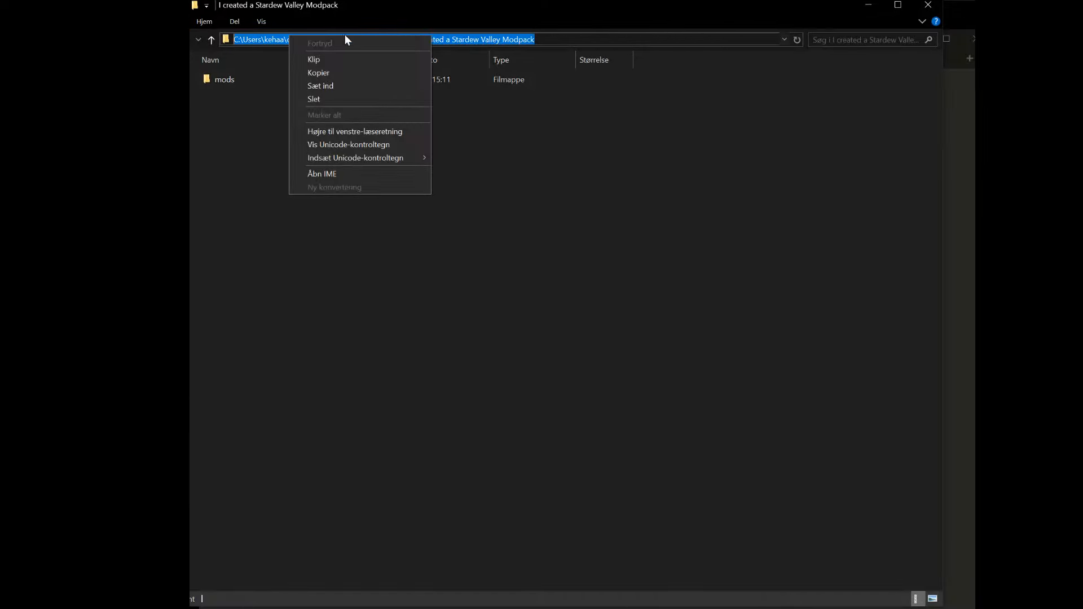
pyautogui.click(320, 73)
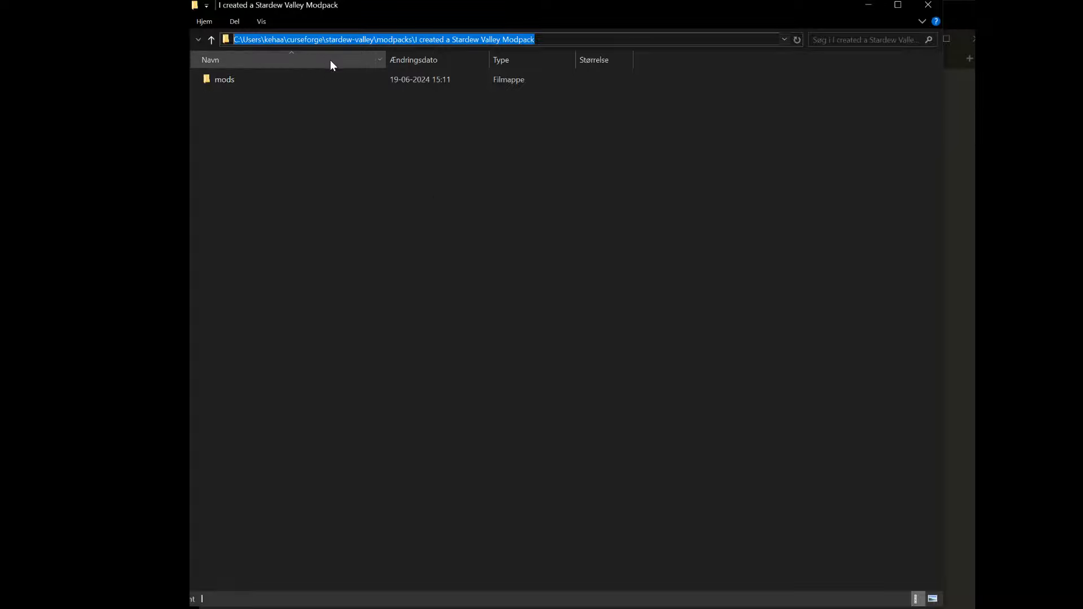
pyautogui.click(928, 5)
pyautogui.click(920, 110)
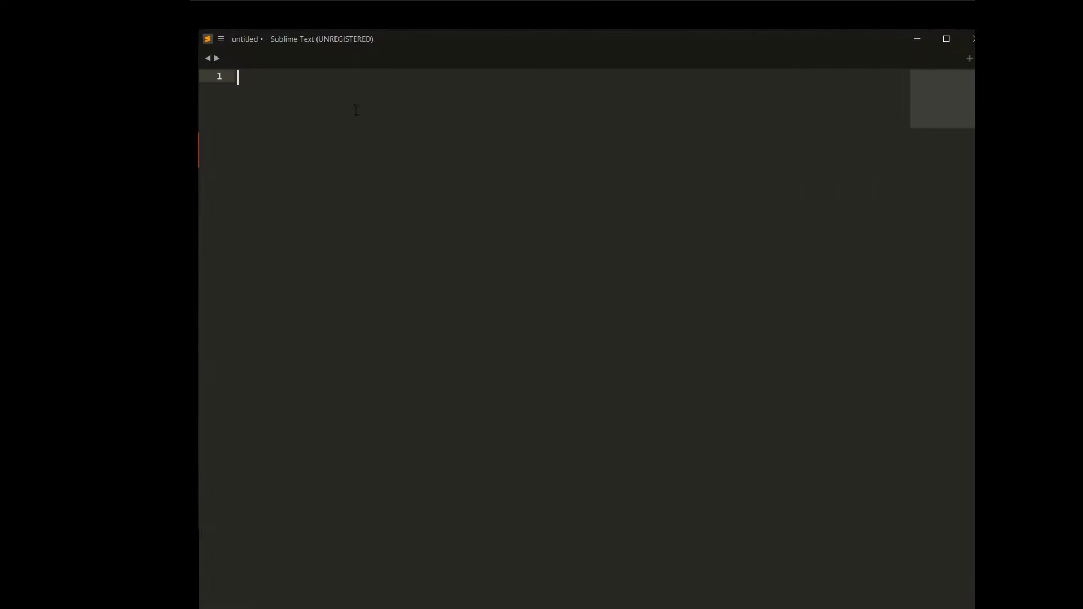
# Open the "I created a Stardew Valley Modpack" folder from the modpacks directory in Sublime Text
pyautogui.hotkey('alt', 'Tab')
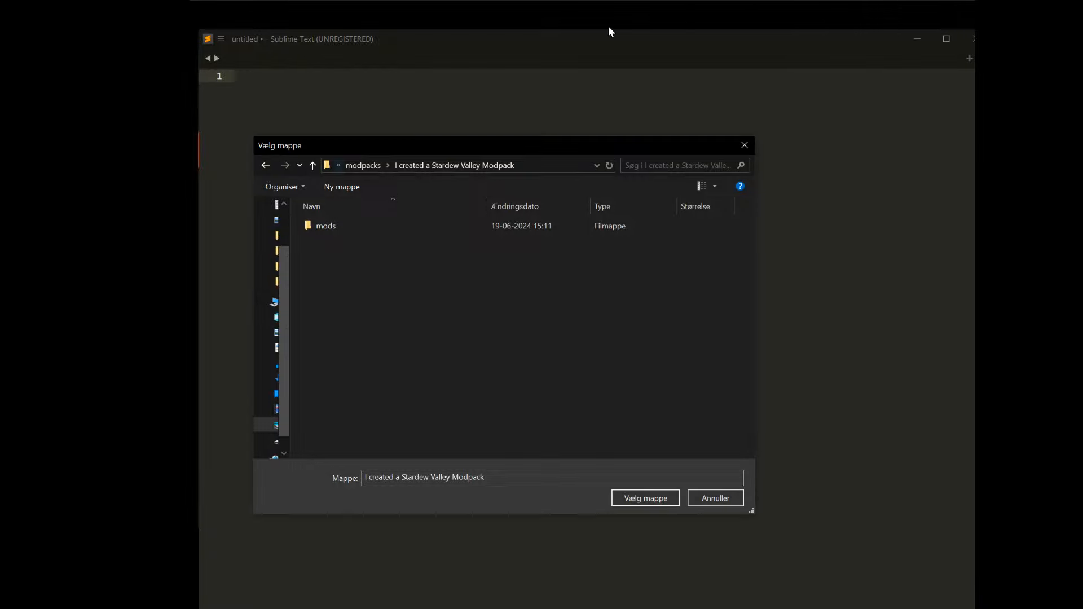
pyautogui.click(542, 164)
pyautogui.rightClick(544, 166)
pyautogui.doubleClick(326, 226)
pyautogui.click(365, 166)
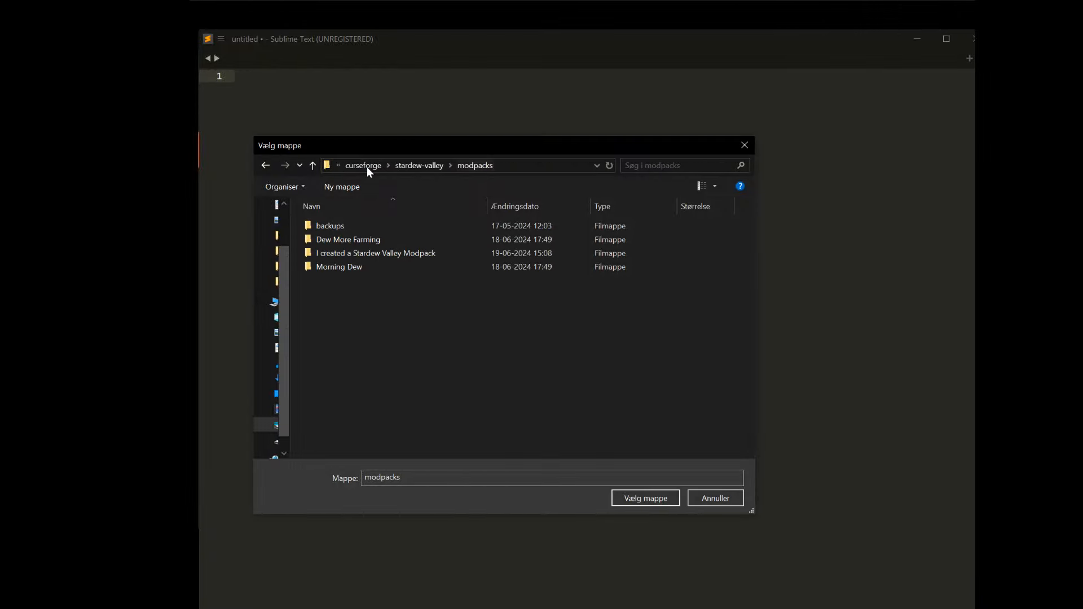
pyautogui.doubleClick(357, 253)
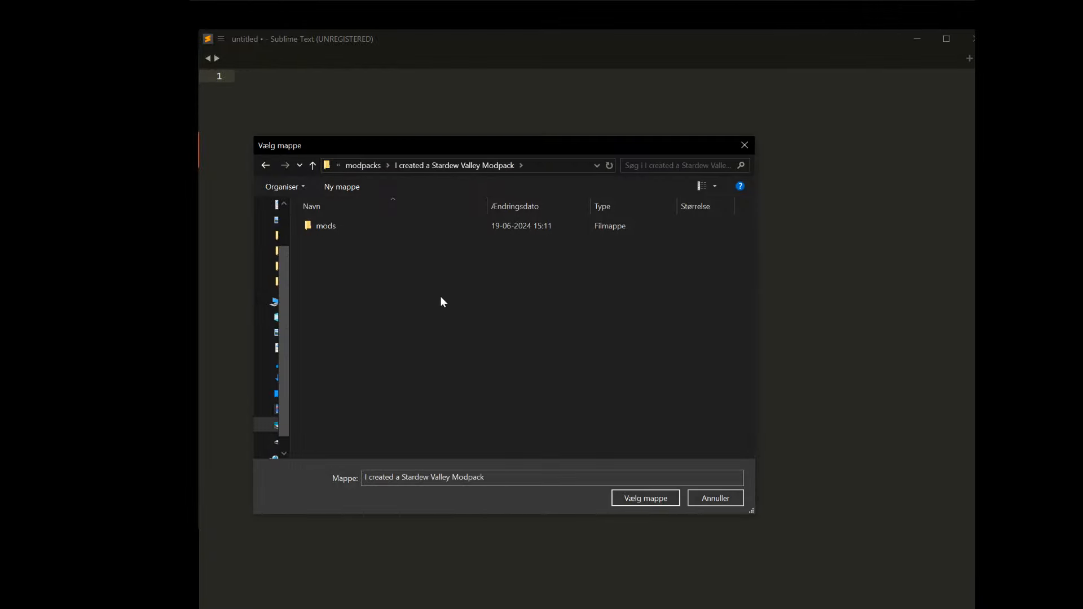
pyautogui.click(643, 499)
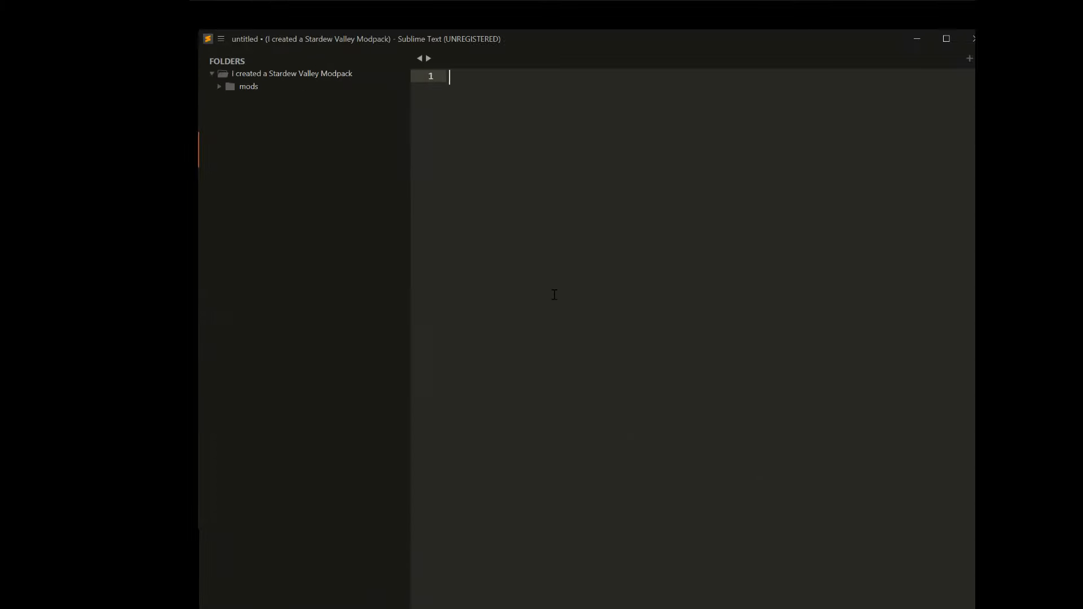
# Expand the mods folder and view the config.json files of LookupAnything and GenericModConfigMenu
pyautogui.click(218, 88)
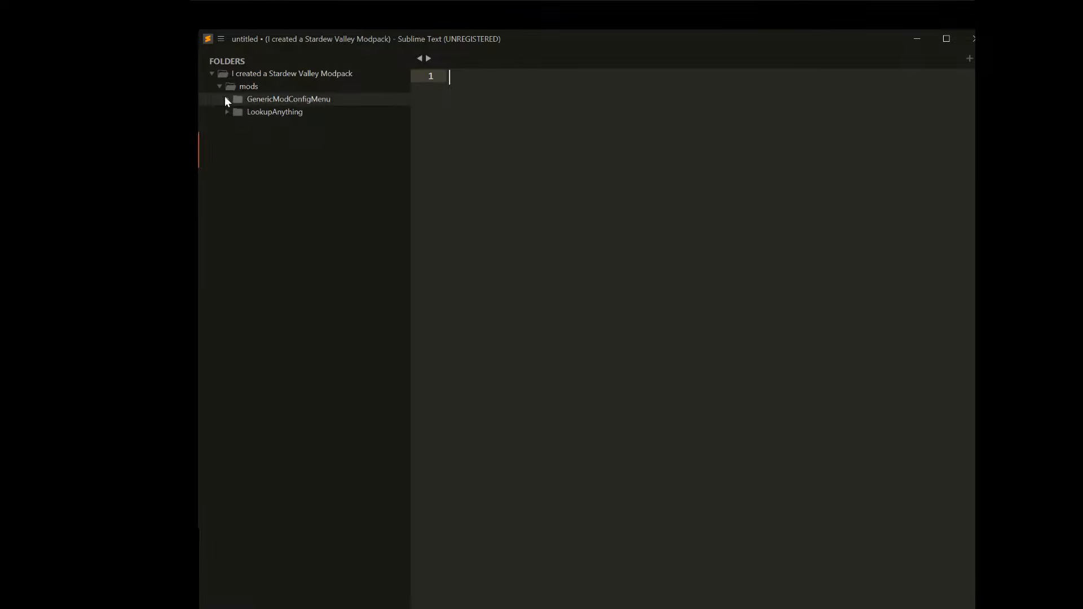
pyautogui.click(225, 112)
pyautogui.click(259, 149)
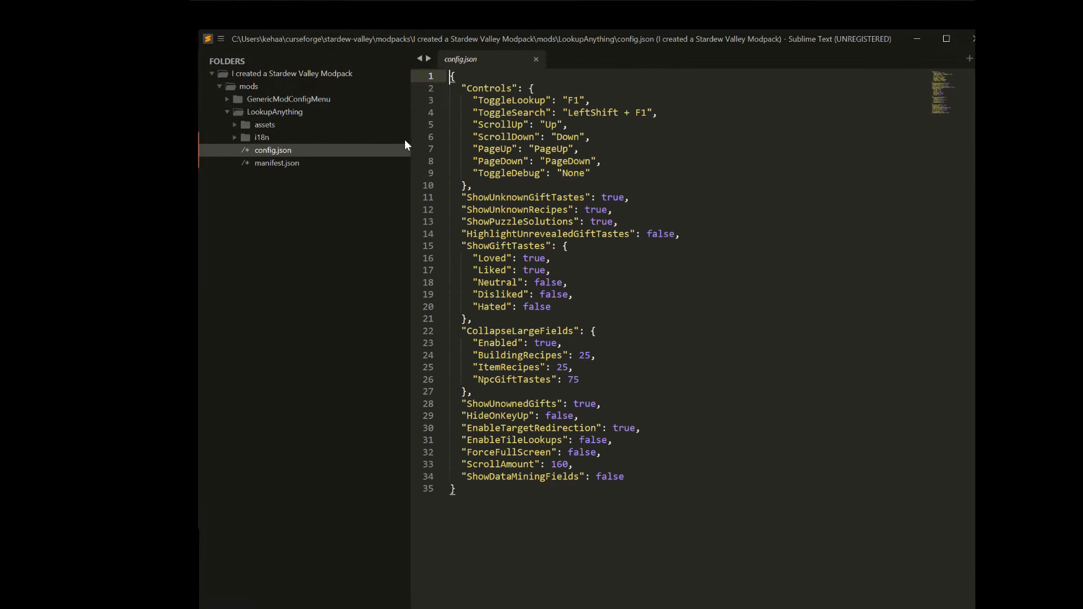
pyautogui.click(227, 99)
pyautogui.click(263, 137)
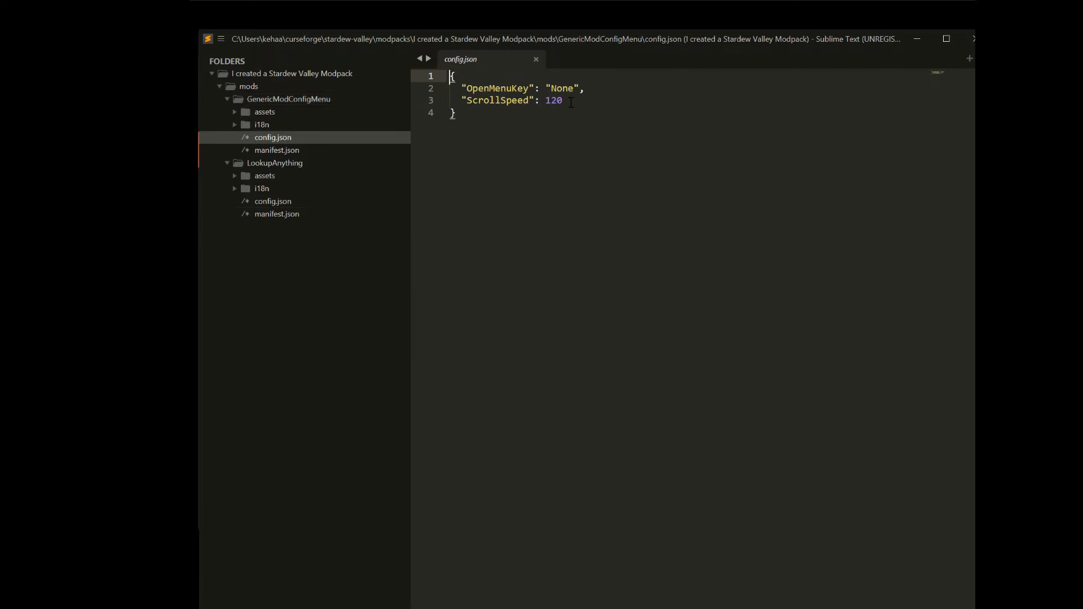
# In LookupAnything's config.json, set the ToggleLookup control to "Q" and save the file
pyautogui.click(271, 200)
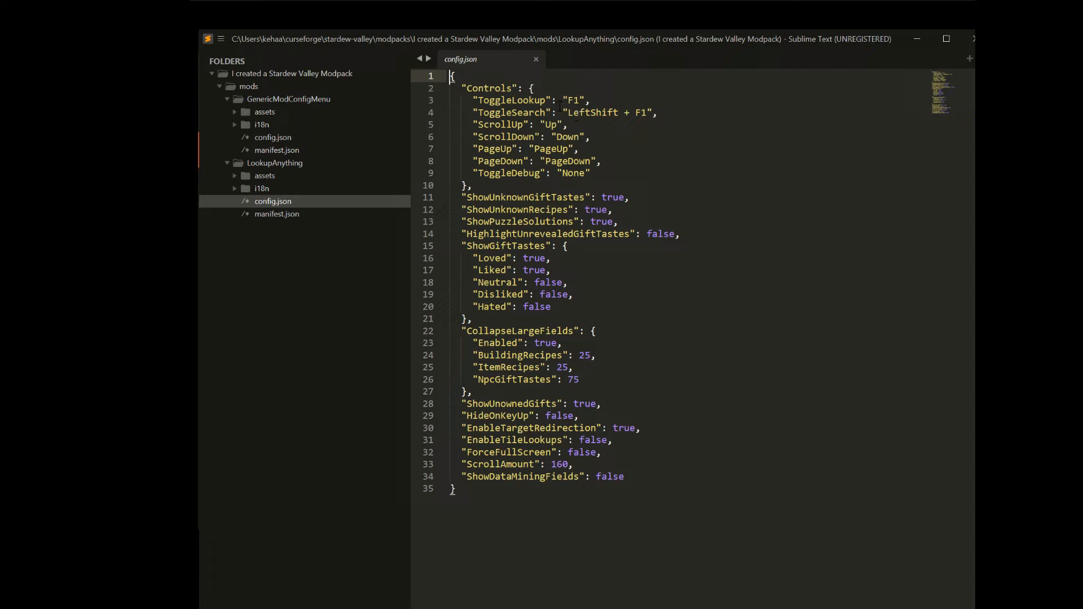
pyautogui.click(499, 101)
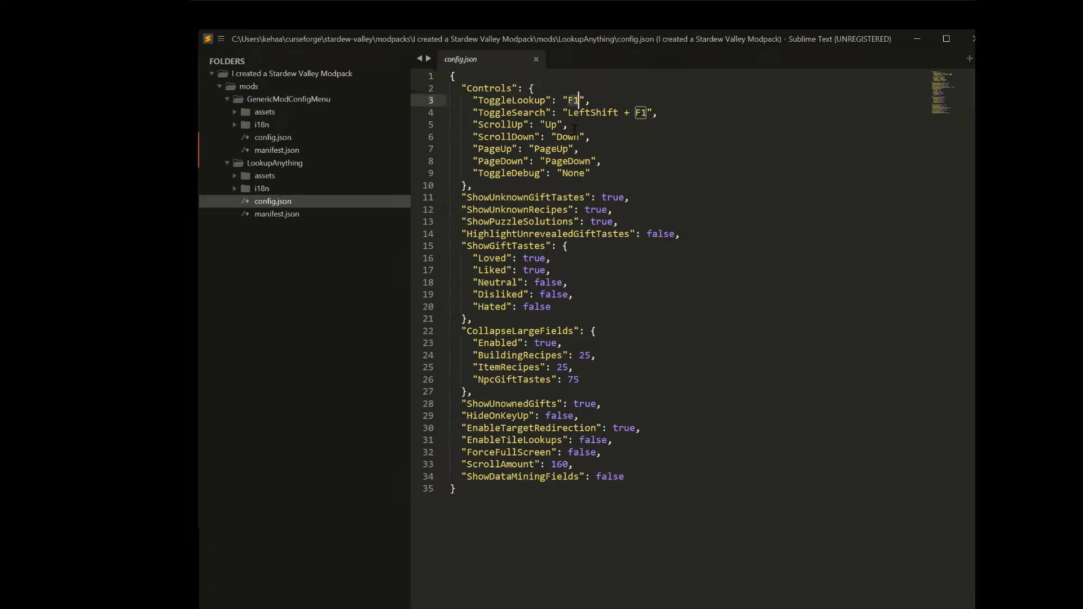
pyautogui.write('Q')
pyautogui.hotkey('ctrl', 's')
pyautogui.click(221, 38)
pyautogui.moveTo(249, 55)
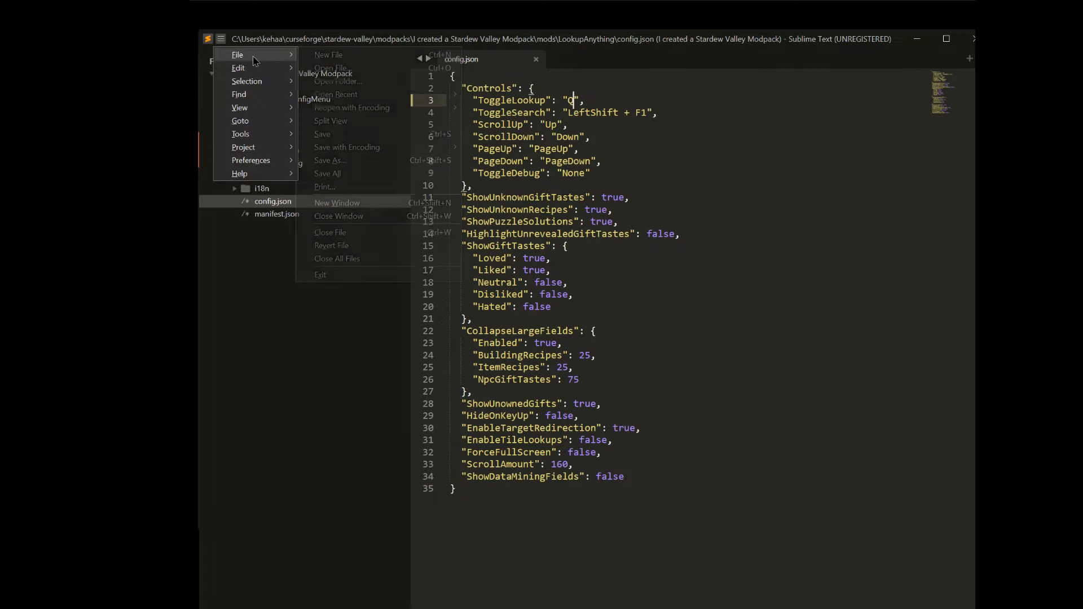
pyautogui.click(372, 134)
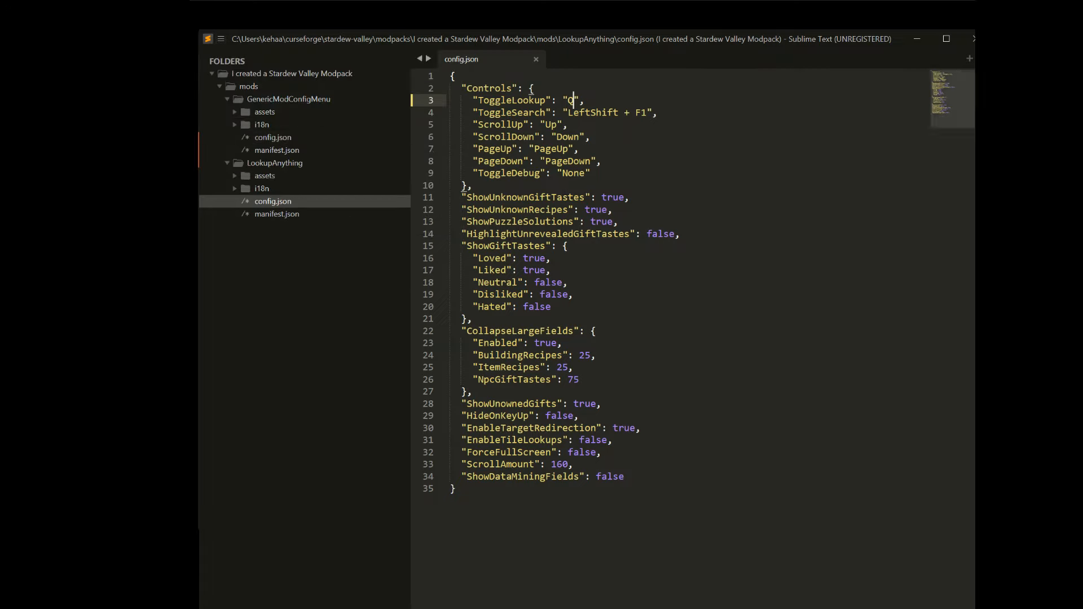
# Launch the modpack from CurseForge and test the Lookup Anything hotkey inside the farmhouse
pyautogui.hotkey('alt', 'Tab')
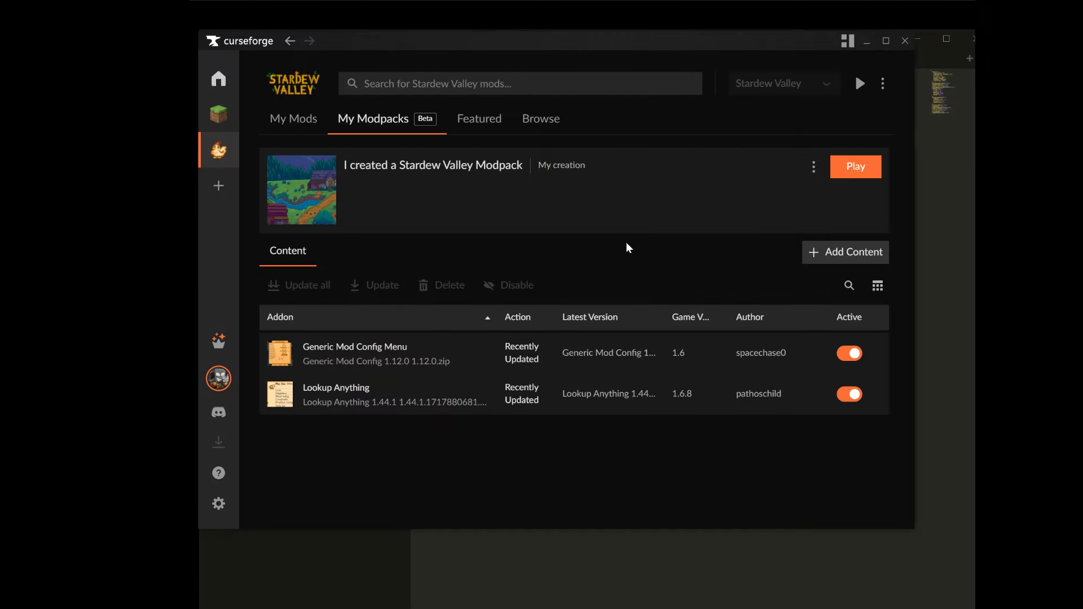
pyautogui.click(843, 170)
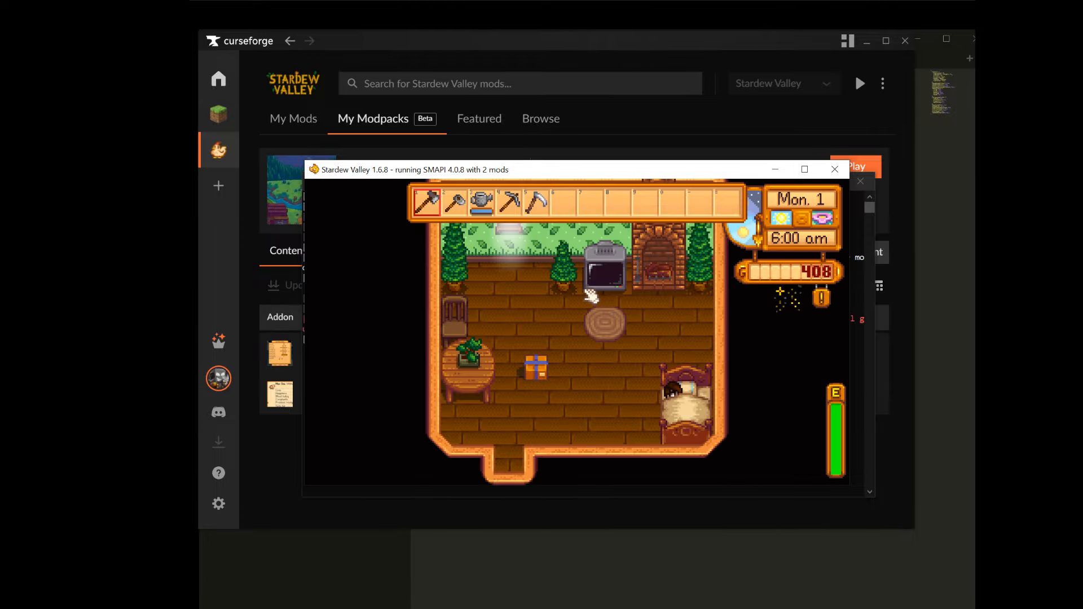
pyautogui.press('a')
pyautogui.press('F1')
pyautogui.press('Escape')
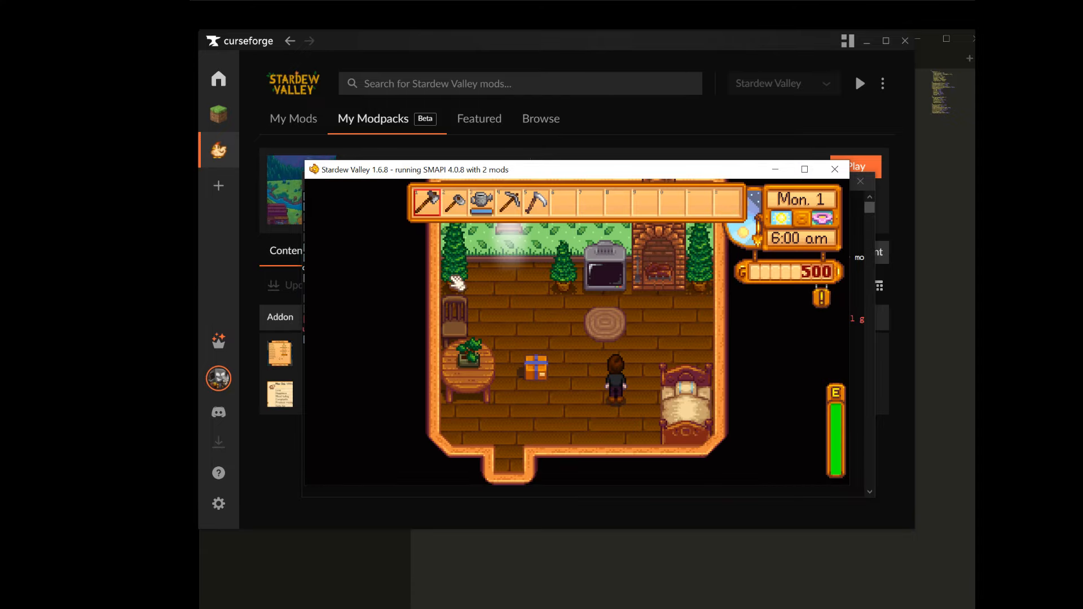
pyautogui.press('F1')
pyautogui.press('Escape')
# Open the Lookup Anything settings through the in-game mod configuration options
pyautogui.press('e')
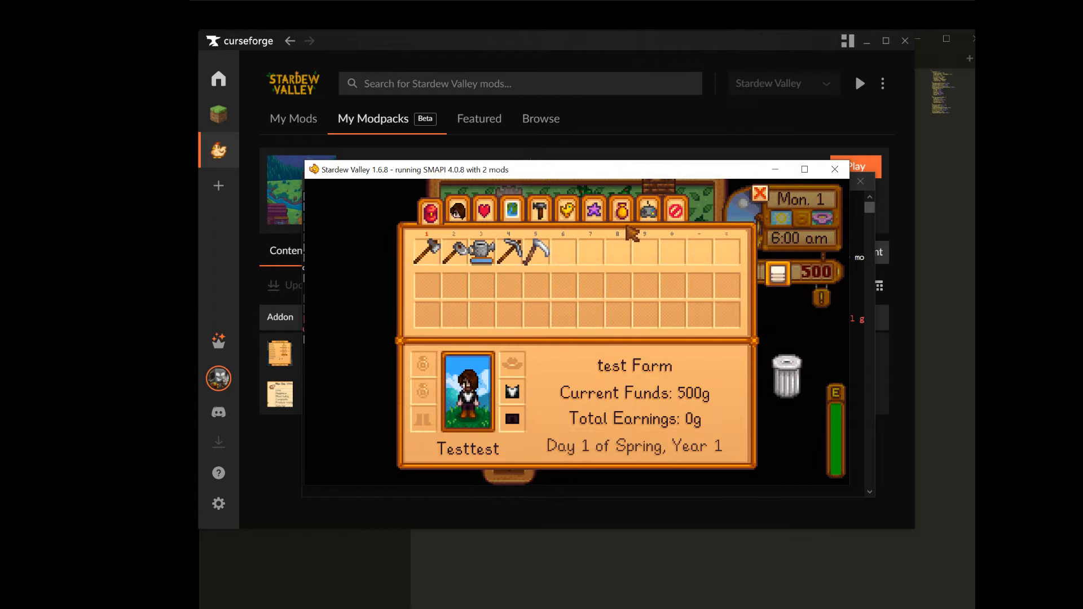
pyautogui.click(644, 212)
pyautogui.scroll(-5, 476, 304)
pyautogui.moveTo(782, 252); pyautogui.dragTo(779, 474)
pyautogui.click(462, 443)
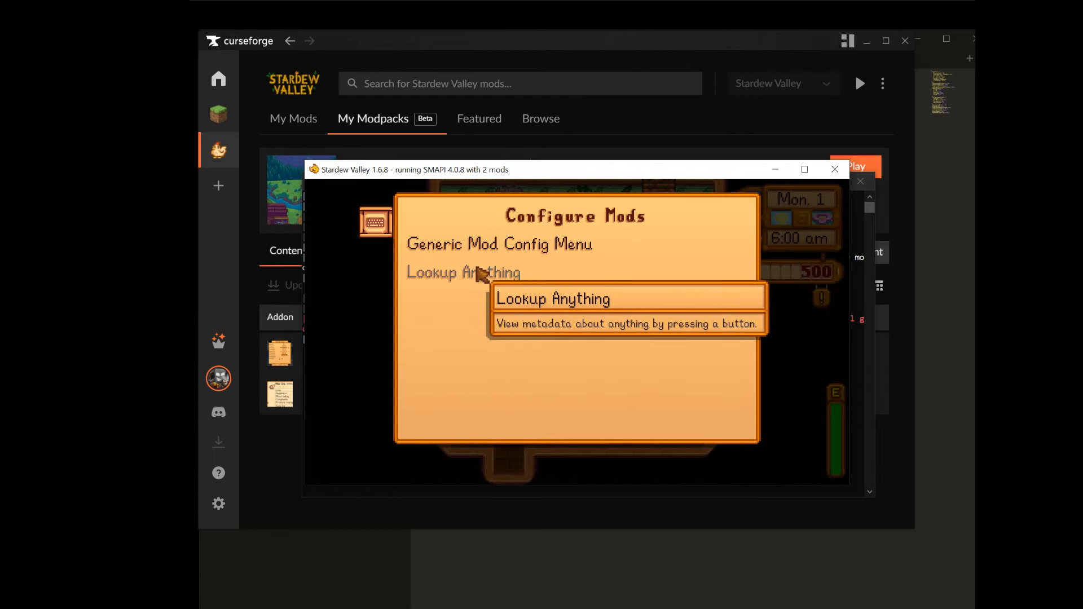
pyautogui.click(481, 271)
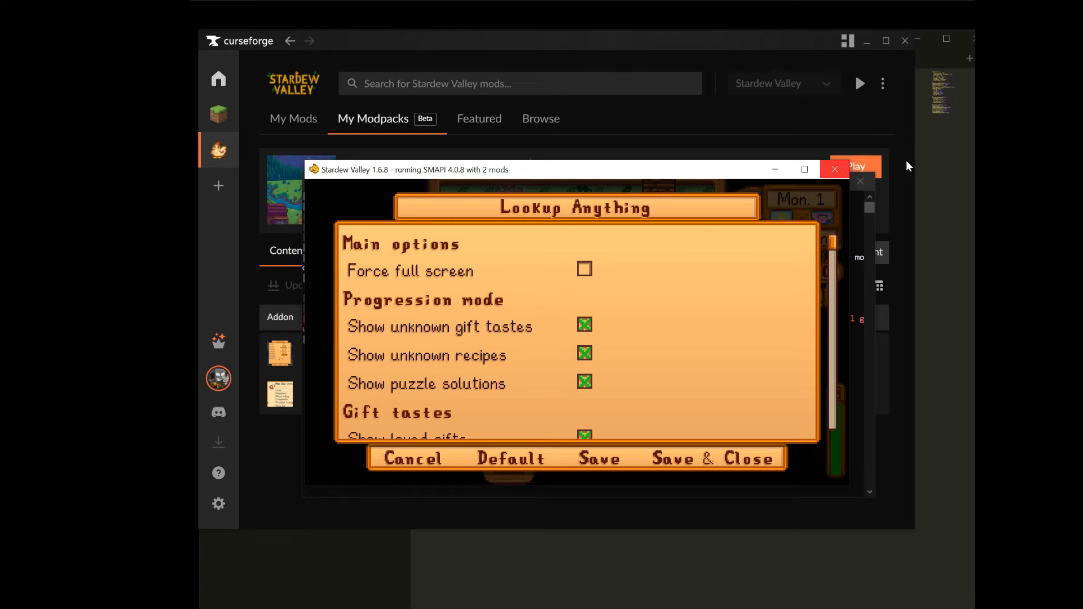
# Check the ShowUnknownGiftTastes, ShowUnknownRecipes and ShowPuzzleSolutions entries of LookupAnything's config.json in Sublime Text
pyautogui.click(929, 158)
pyautogui.click(588, 160)
pyautogui.click(606, 198)
pyautogui.click(606, 210)
pyautogui.click(607, 223)
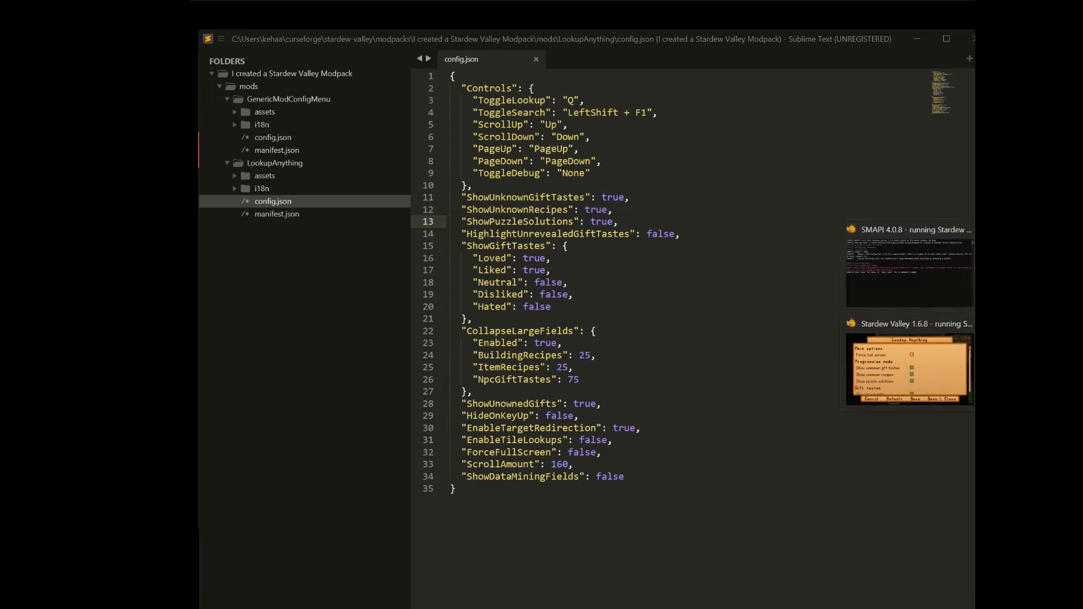
# Back in Stardew Valley, disable Show unknown gift tastes, Show unknown recipes and Show puzzle solutions, and save the mod's settings
pyautogui.click(855, 340)
pyautogui.click(584, 325)
pyautogui.click(584, 353)
pyautogui.click(584, 382)
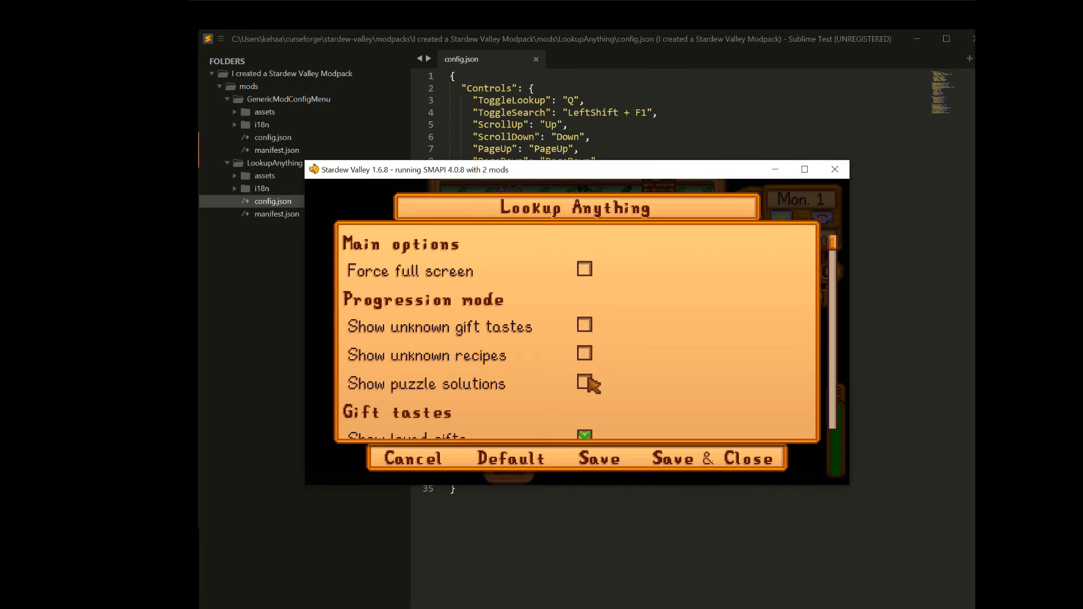
pyautogui.click(685, 466)
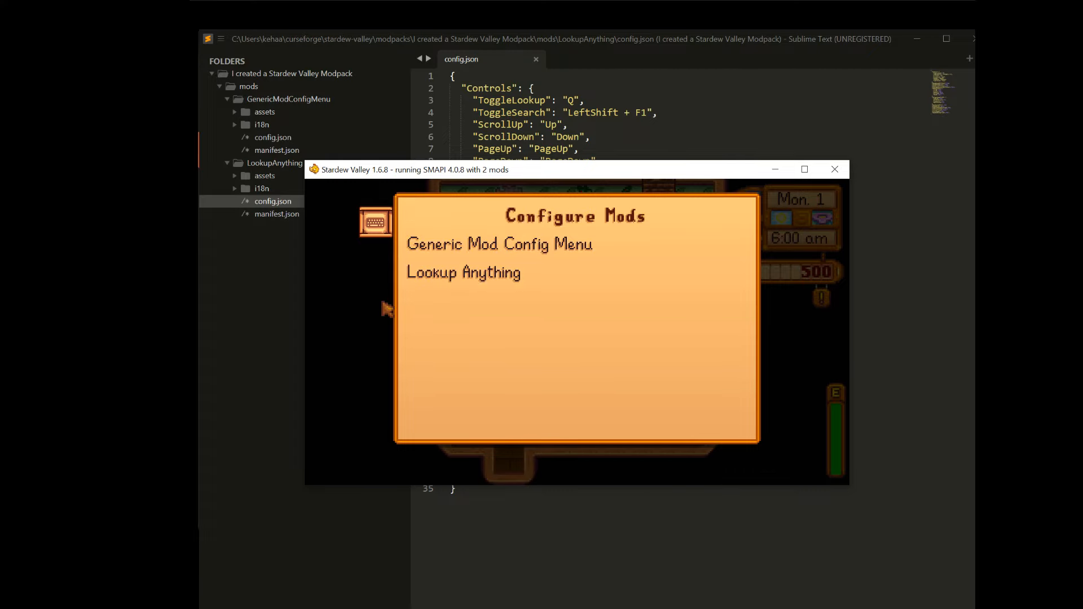
pyautogui.press('Escape')
# Review lines 11 to 13 of LookupAnything's config.json in Sublime Text for the in-game changes
pyautogui.click(567, 118)
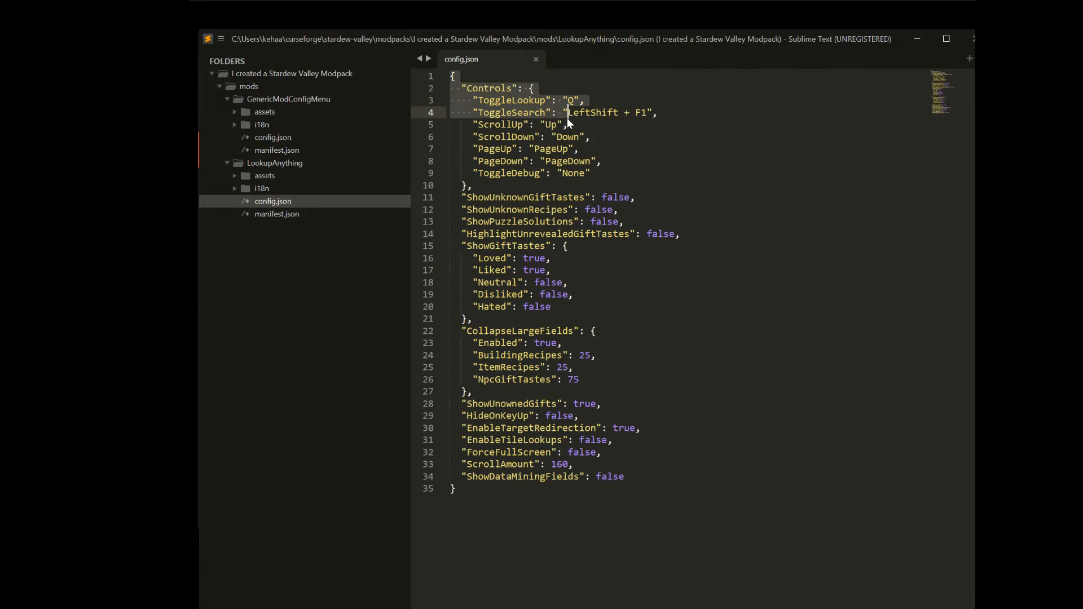
pyautogui.click(618, 210)
pyautogui.moveTo(635, 224); pyautogui.dragTo(529, 197)
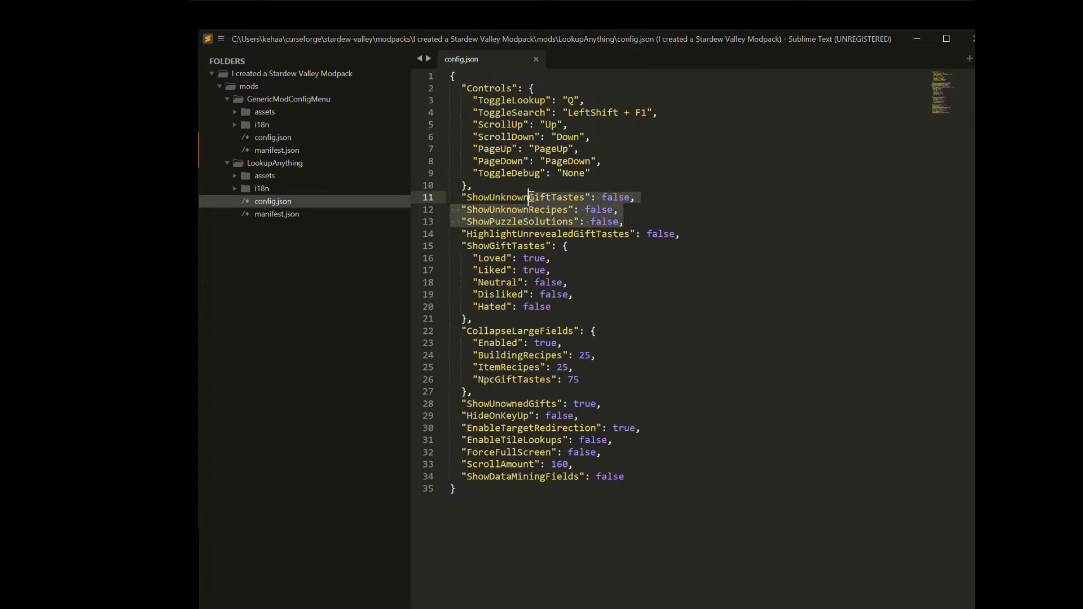
# Switch to the CurseForge for Authors site in the browser and start a new project for Stardew Valley
pyautogui.click(604, 177)
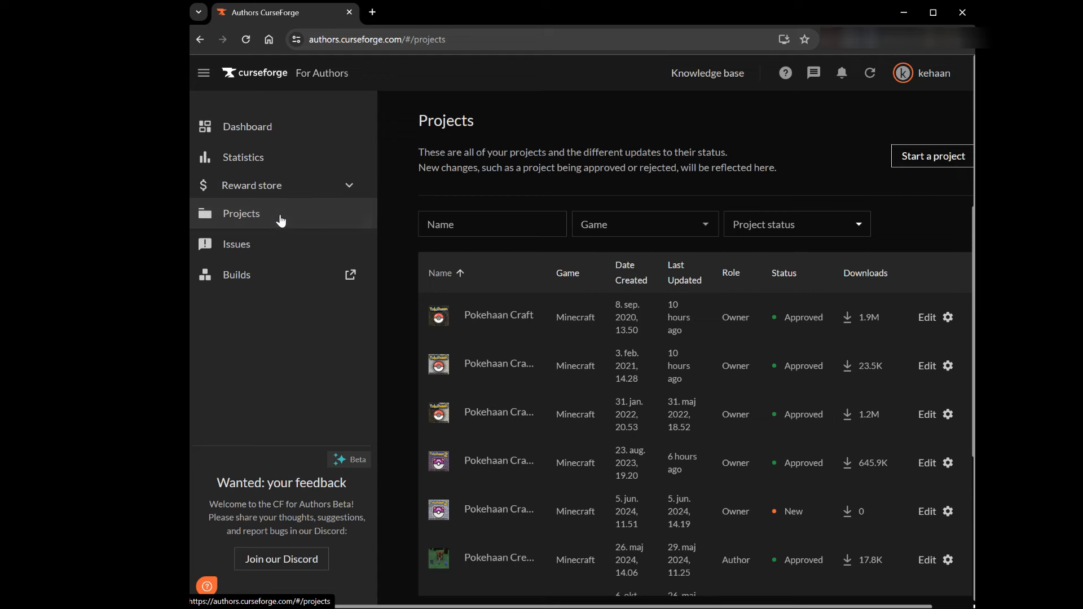
pyautogui.click(908, 161)
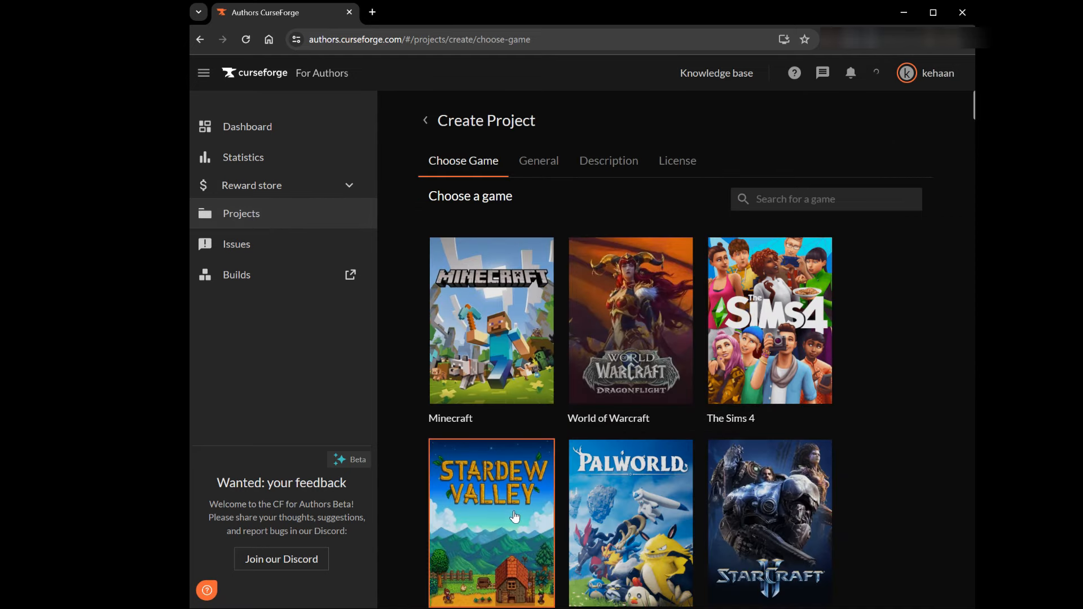
pyautogui.scroll(-2, 482, 516)
pyautogui.click(475, 375)
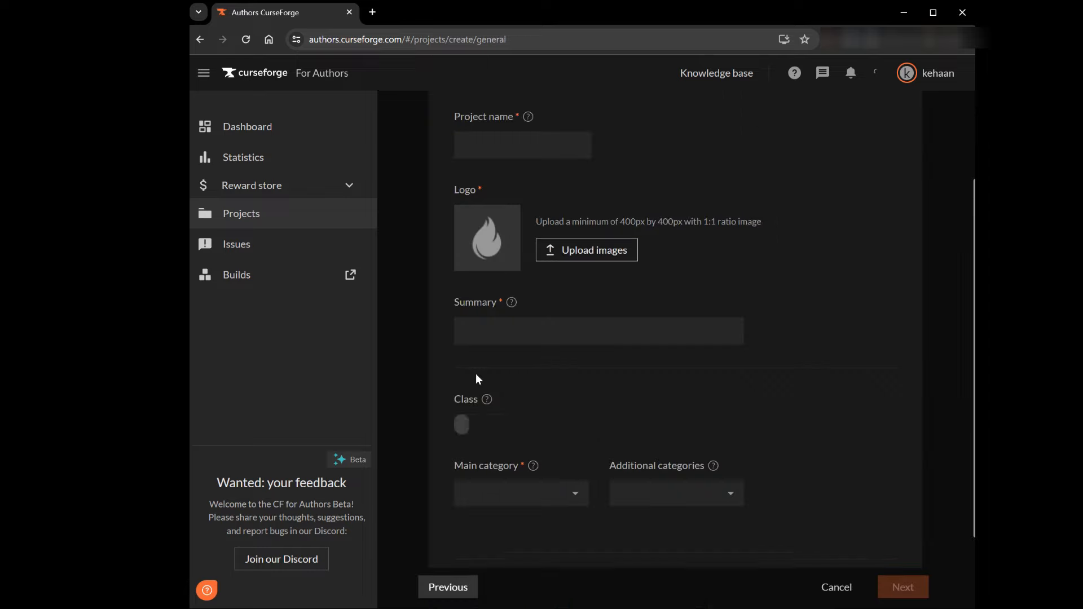
# Name the new project "I Created A Stardew Valley Modpack"
pyautogui.scroll(2, 501, 242)
pyautogui.click(503, 266)
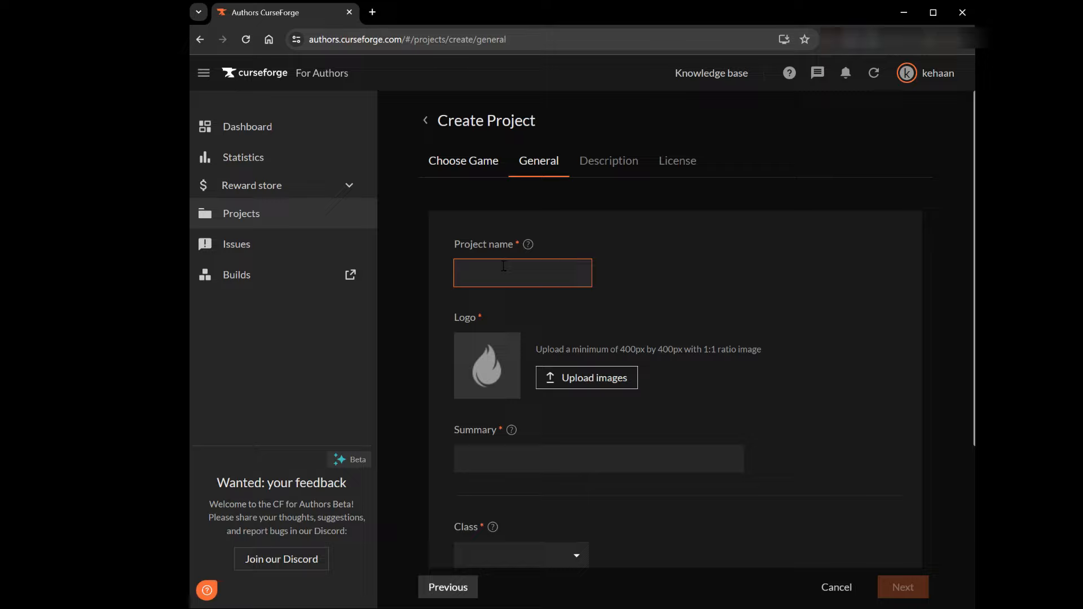
pyautogui.write('A Stardew Valley Modpack')
pyautogui.moveTo(463, 261)
pyautogui.mouseDown()
pyautogui.moveTo(401, 254)
pyautogui.moveTo(468, 273)
pyautogui.moveTo(455, 277)
pyautogui.mouseUp()
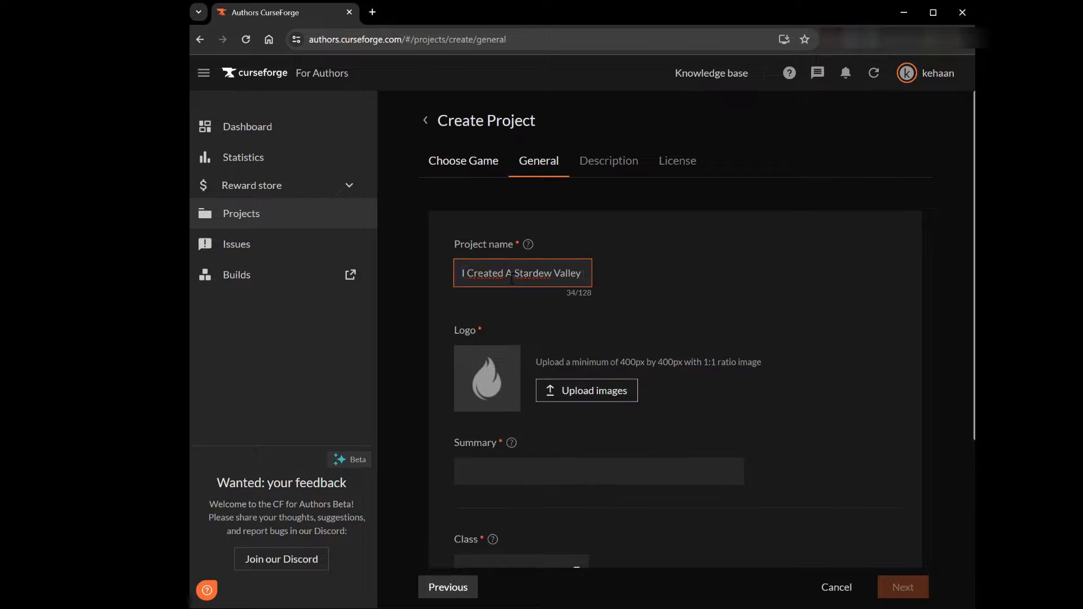
pyautogui.press('End')
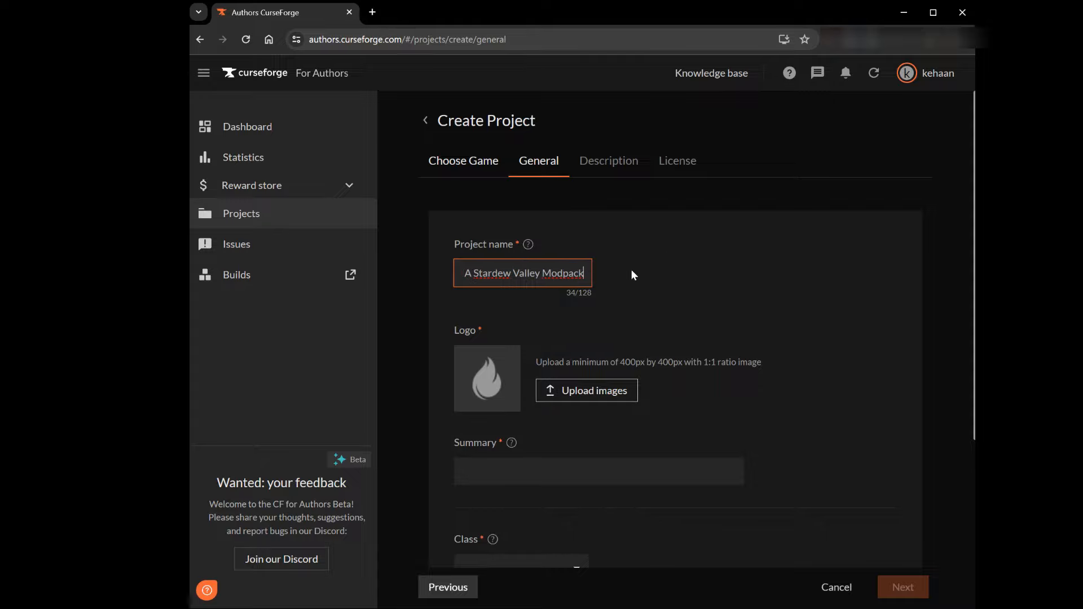
# Check the pixel dimensions of the A1.png logo in paint.net against the logo requirements, leaving its size unaltered, and close the image
pyautogui.scroll(-2, 625, 272)
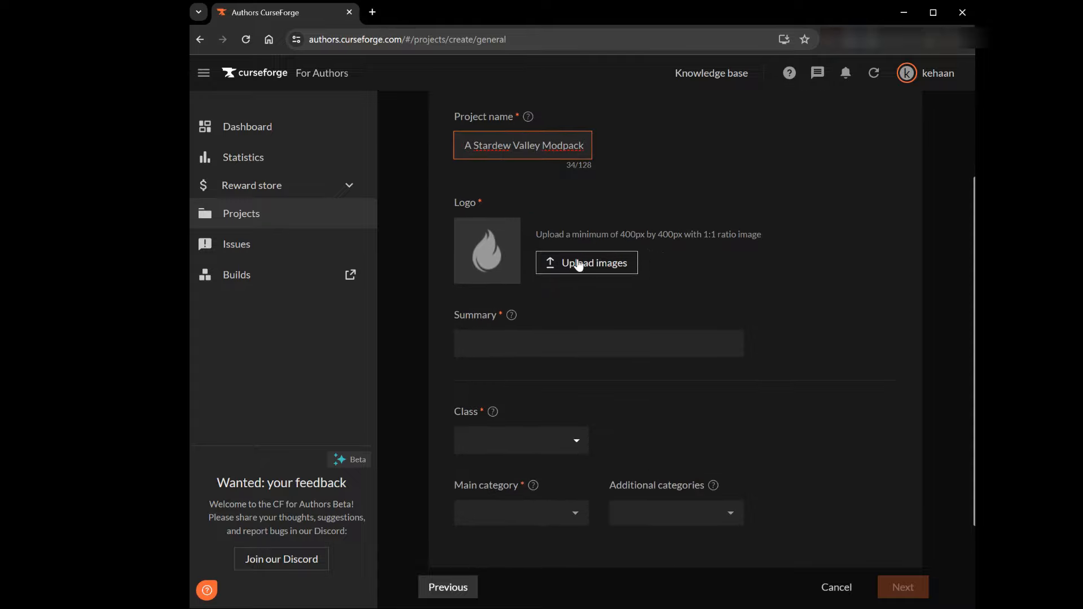
pyautogui.hotkey('alt', 'Tab')
pyautogui.scroll(5, 541, 321)
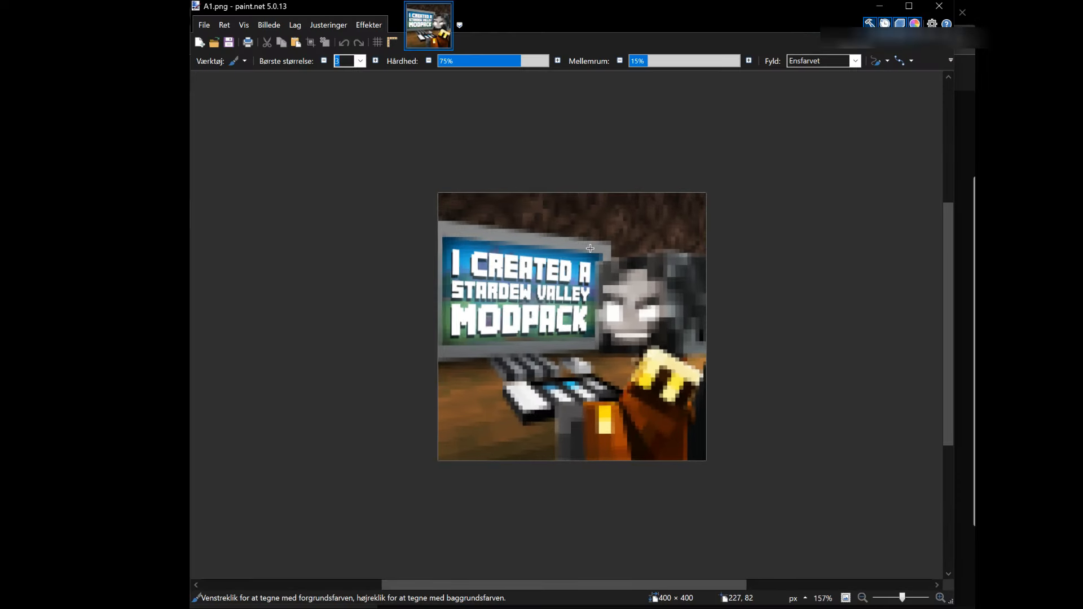
pyautogui.click(275, 29)
pyautogui.click(294, 57)
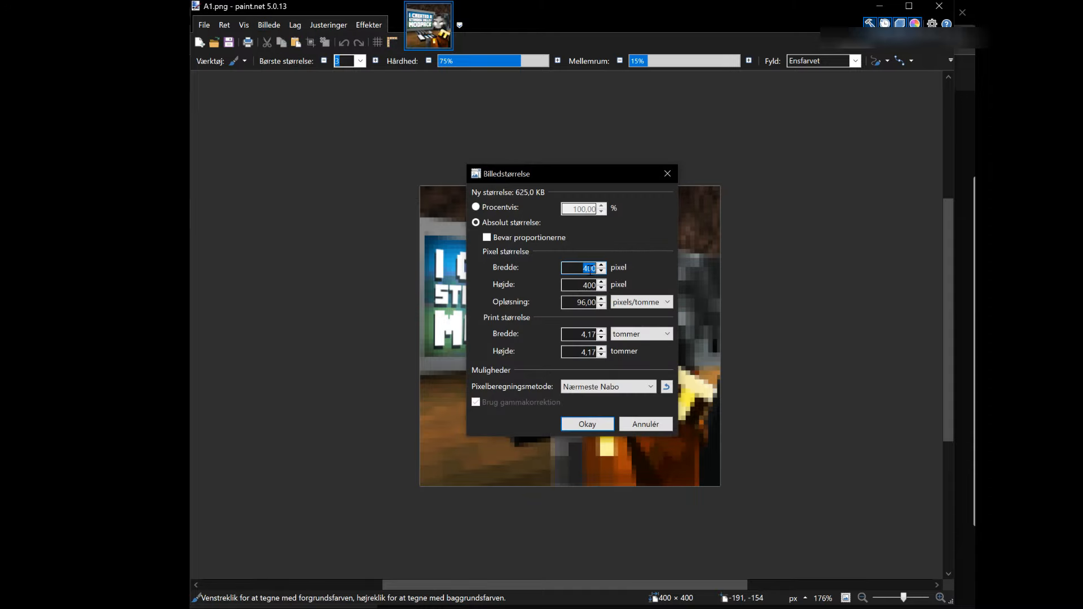
pyautogui.click(649, 430)
pyautogui.click(939, 7)
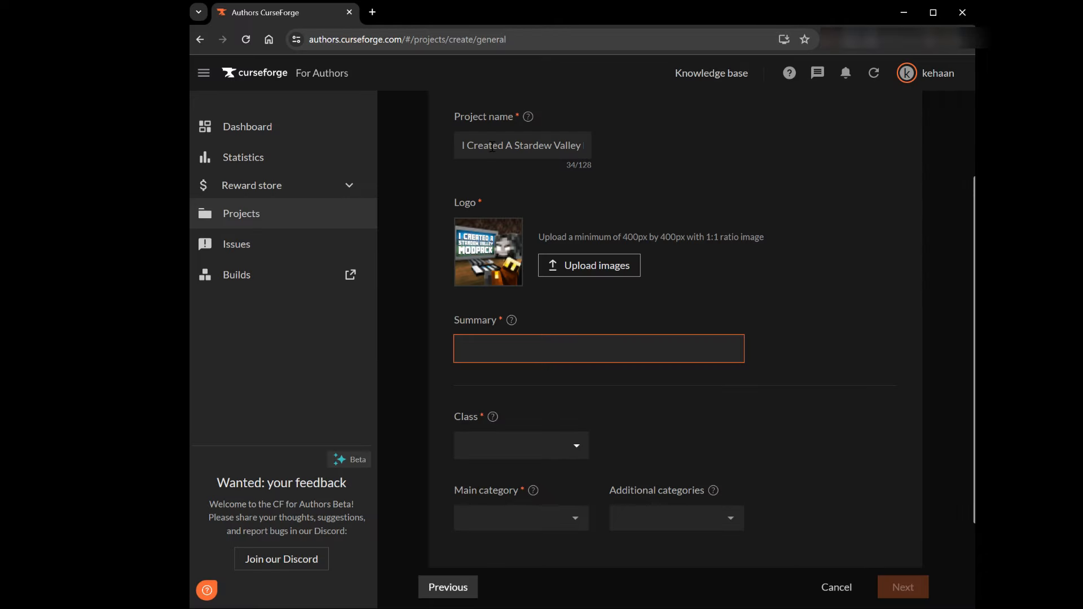
# Begin the project summary with "A modpack that is made"
pyautogui.write('A modpack tha')
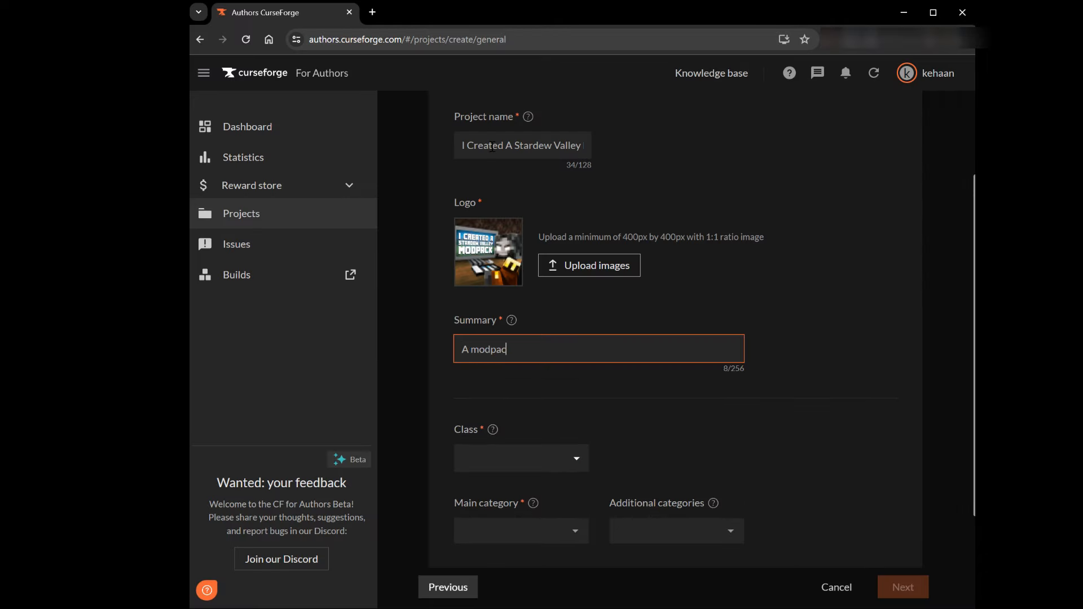
pyautogui.write('t is made')
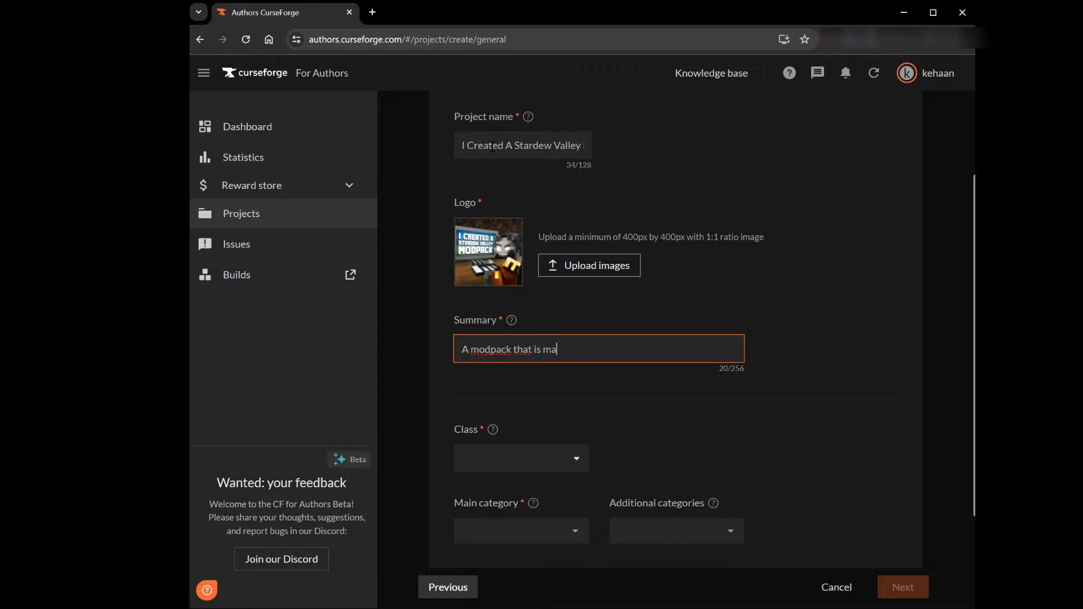
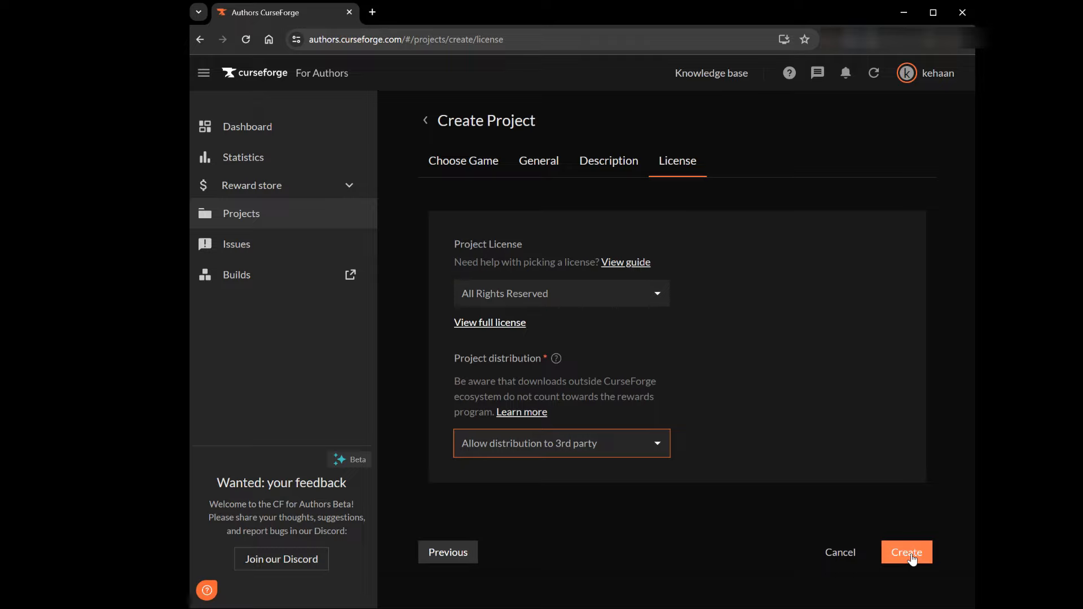
# Keep the project distribution at Allow distribution to 3rd party and create the project
pyautogui.click(646, 449)
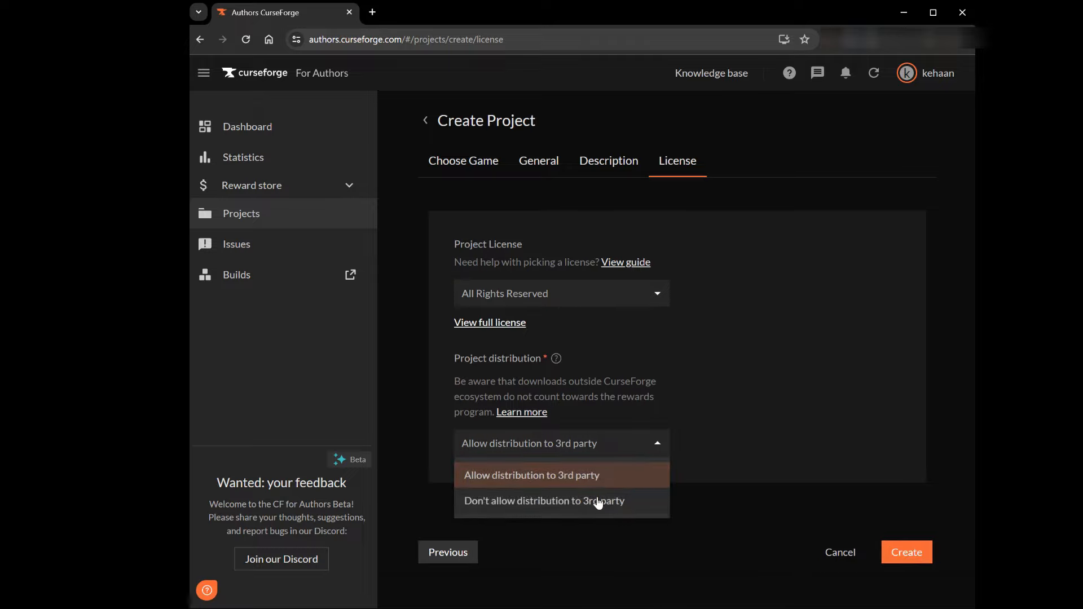
pyautogui.click(586, 474)
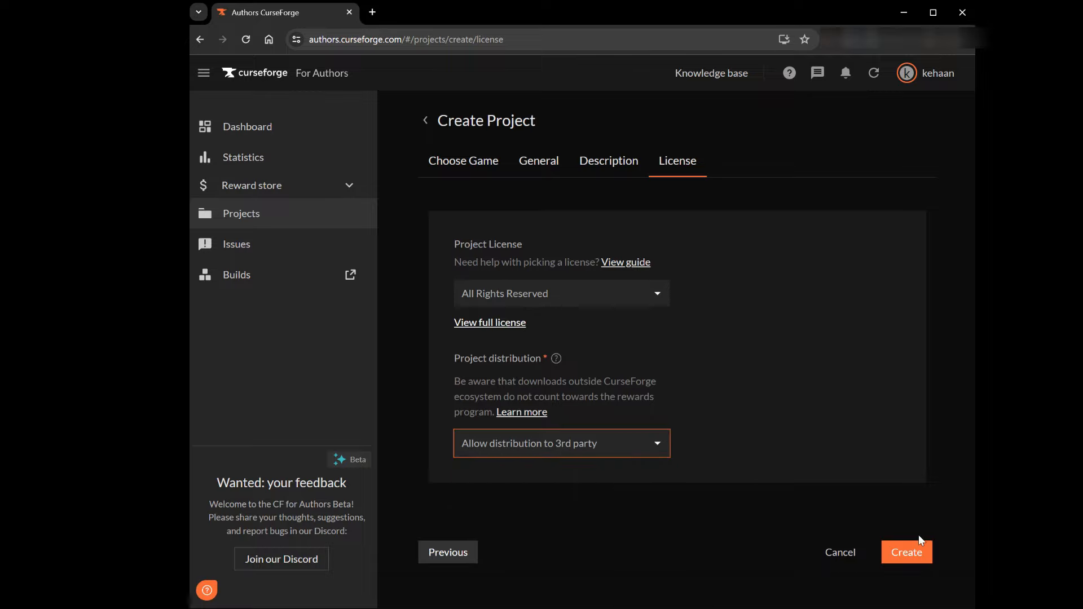
pyautogui.click(917, 556)
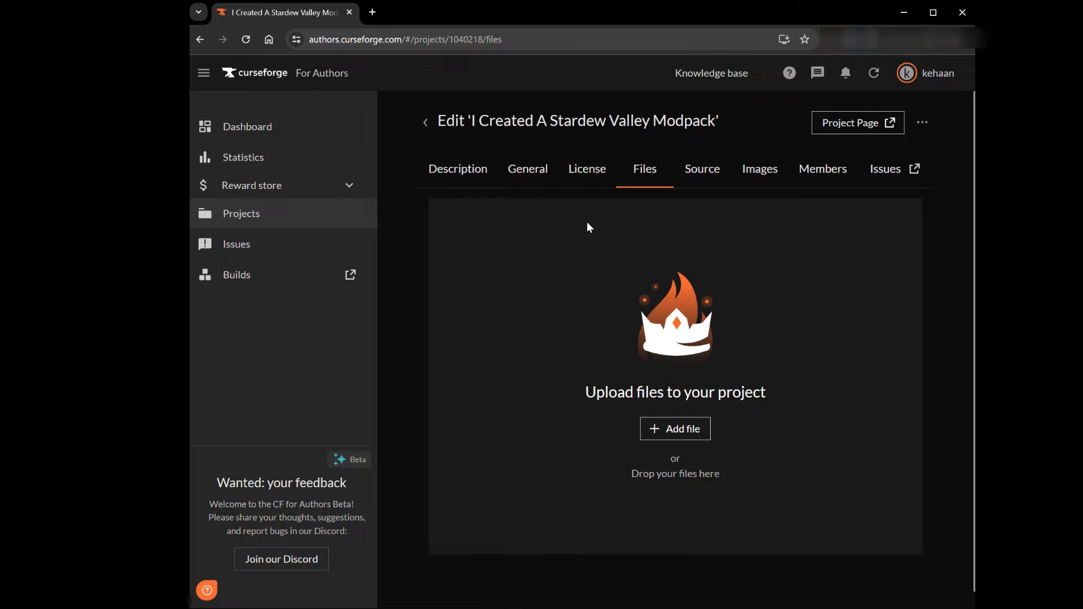
# Review the new project's general settings, from name, logo and categories to comments, wiki and donation options
pyautogui.click(532, 172)
pyautogui.scroll(-3, 433, 231)
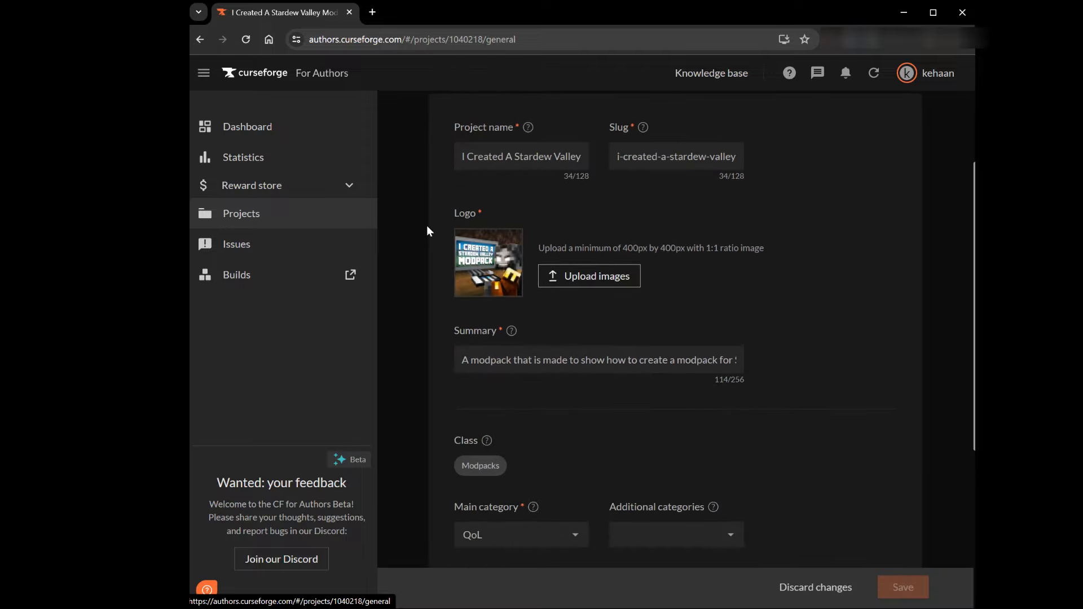
pyautogui.scroll(-4, 427, 228)
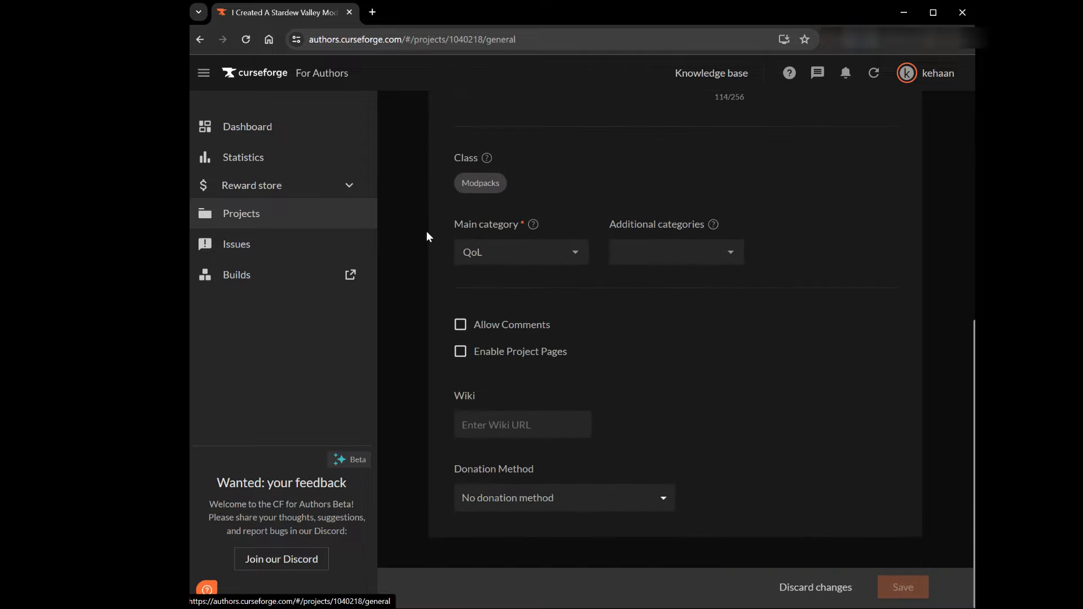
pyautogui.scroll(7, 426, 231)
# Set the project's issue tracker to Internal, save the changes, and open the issues section of the project overview
pyautogui.click(887, 144)
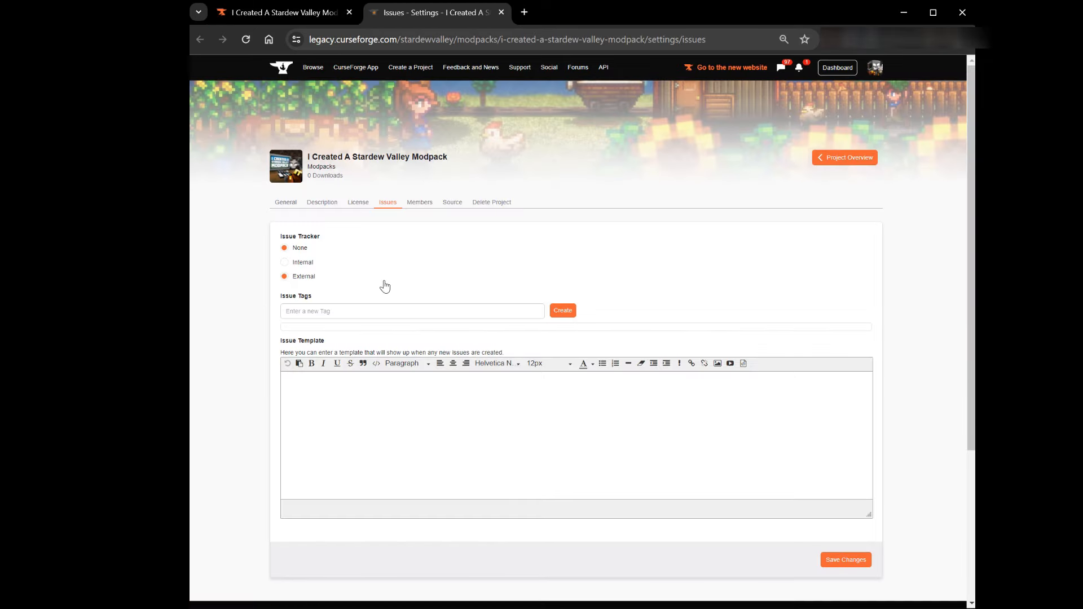
pyautogui.click(286, 265)
pyautogui.click(836, 567)
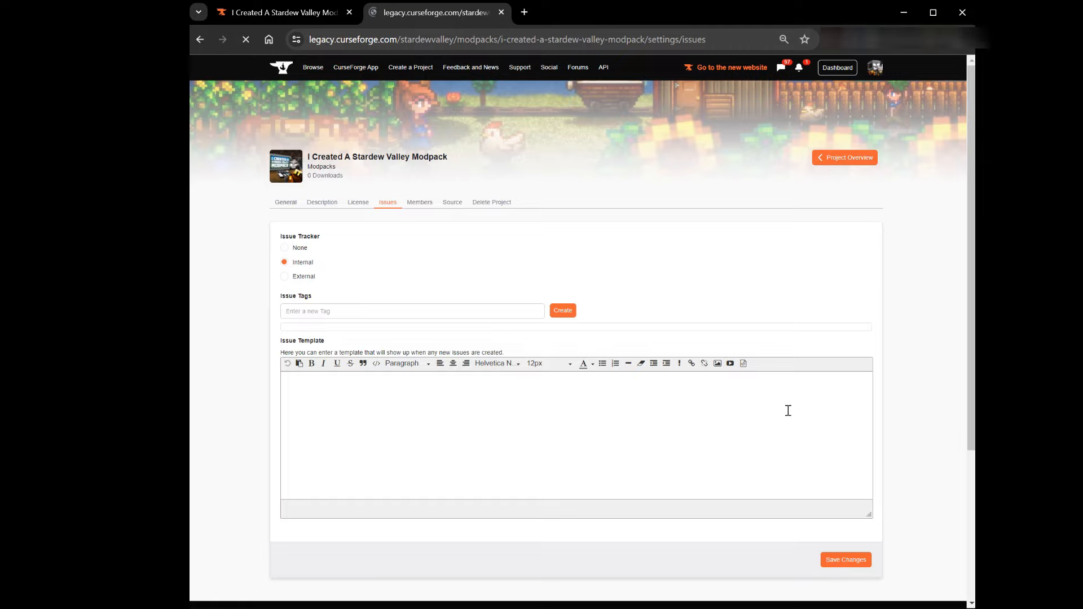
pyautogui.click(833, 160)
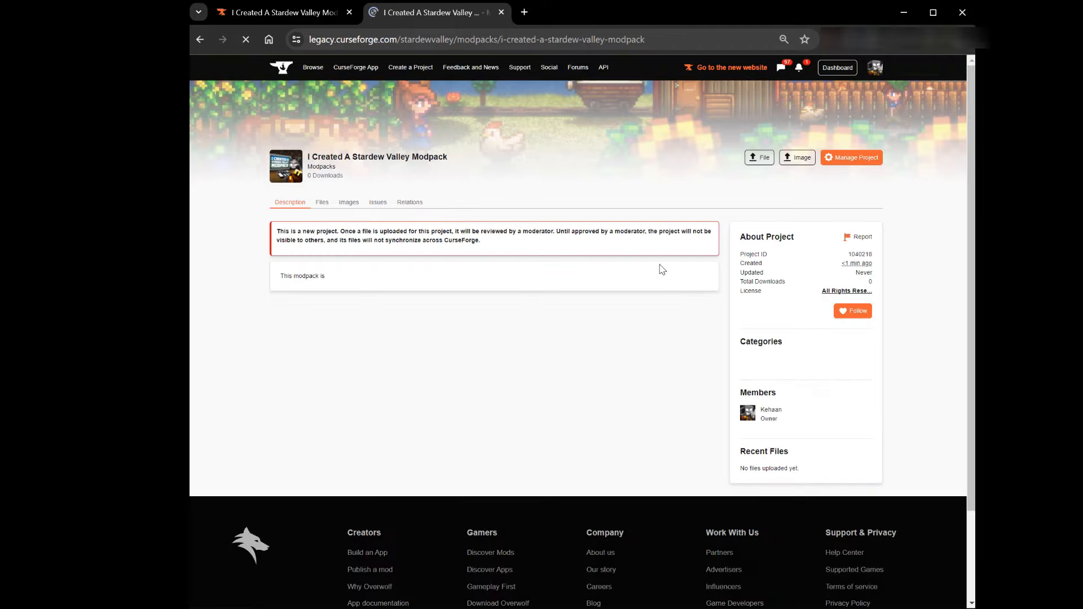
pyautogui.click(375, 202)
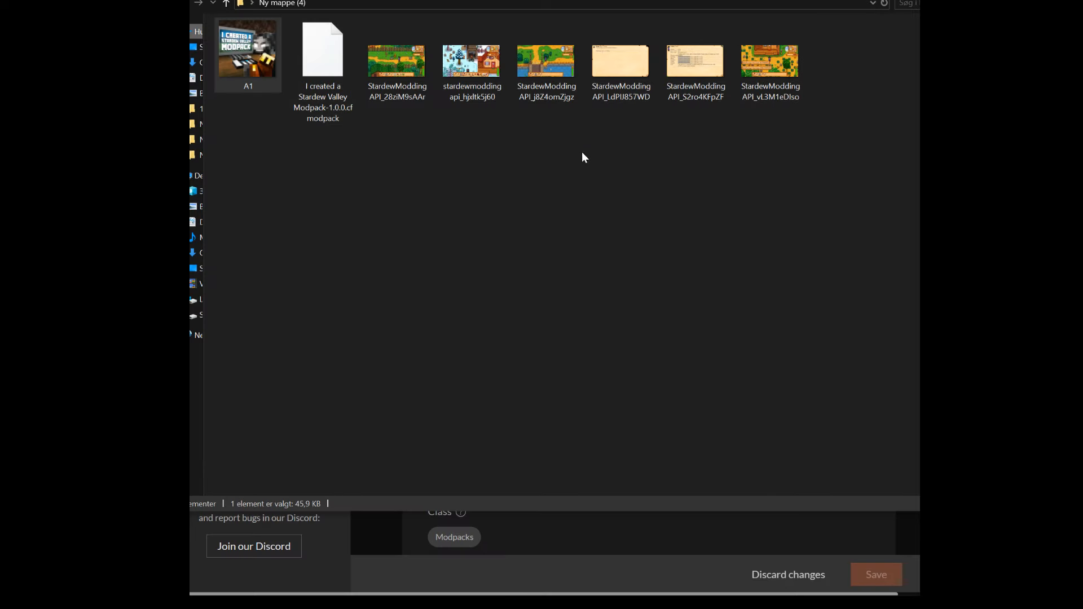
# Back in the authors site, upload A1.png and the six Stardew Valley screenshots to the project's image gallery
pyautogui.hotkey('alt', 'Tab')
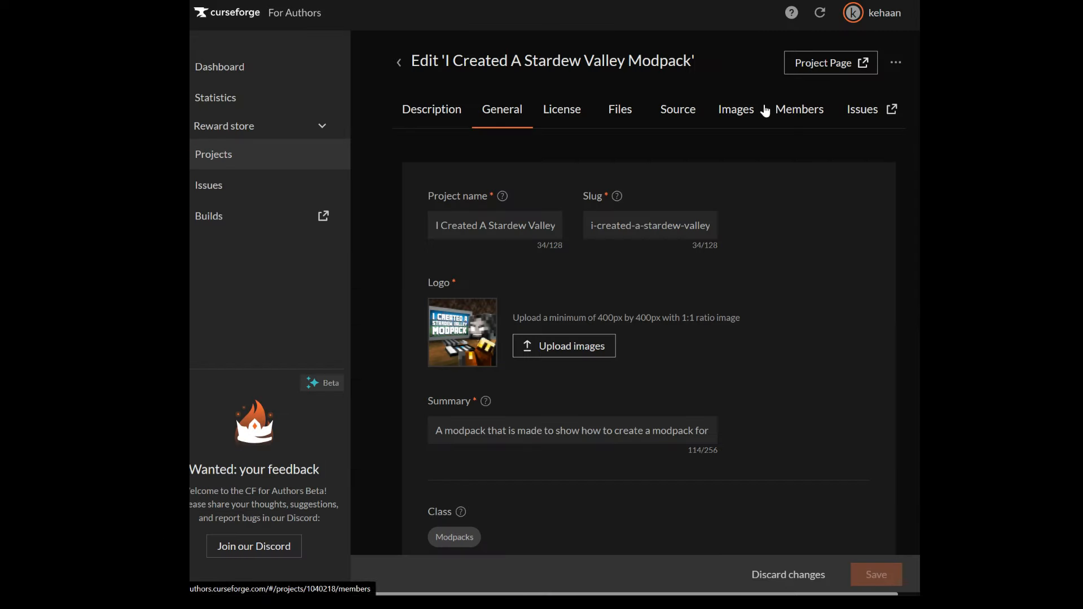
pyautogui.click(725, 116)
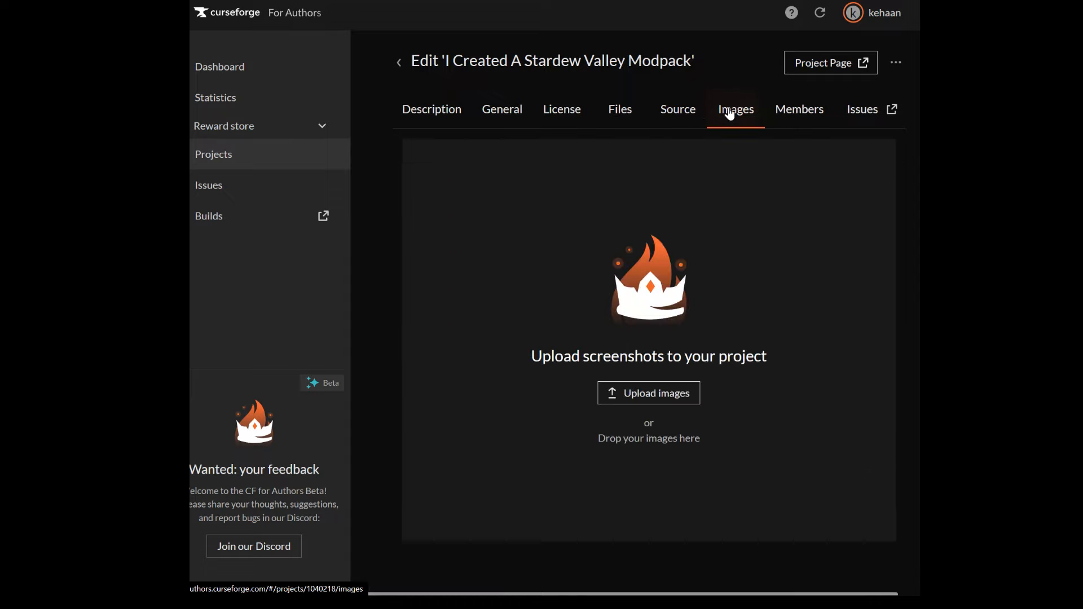
pyautogui.scroll(-1, 614, 176)
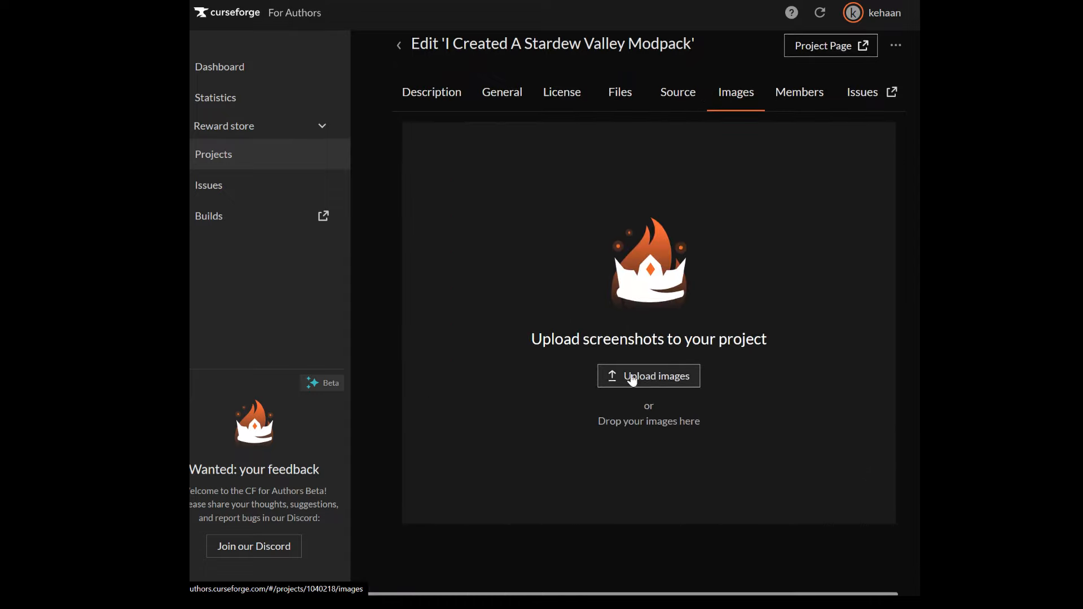
pyautogui.click(639, 407)
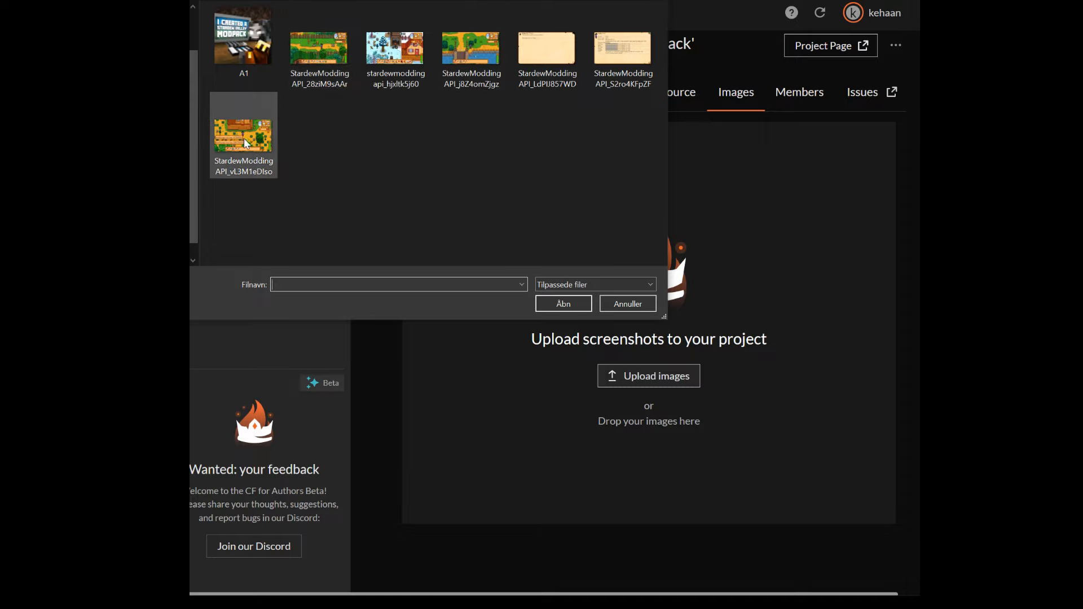
pyautogui.doubleClick(245, 35)
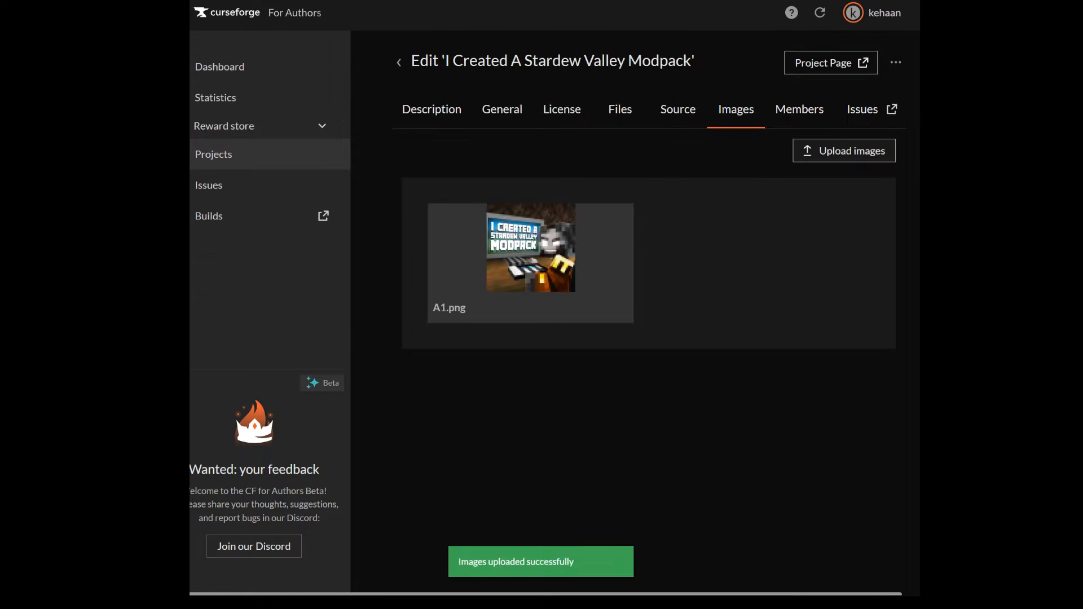
pyautogui.moveTo(190, 322); pyautogui.dragTo(698, 273)
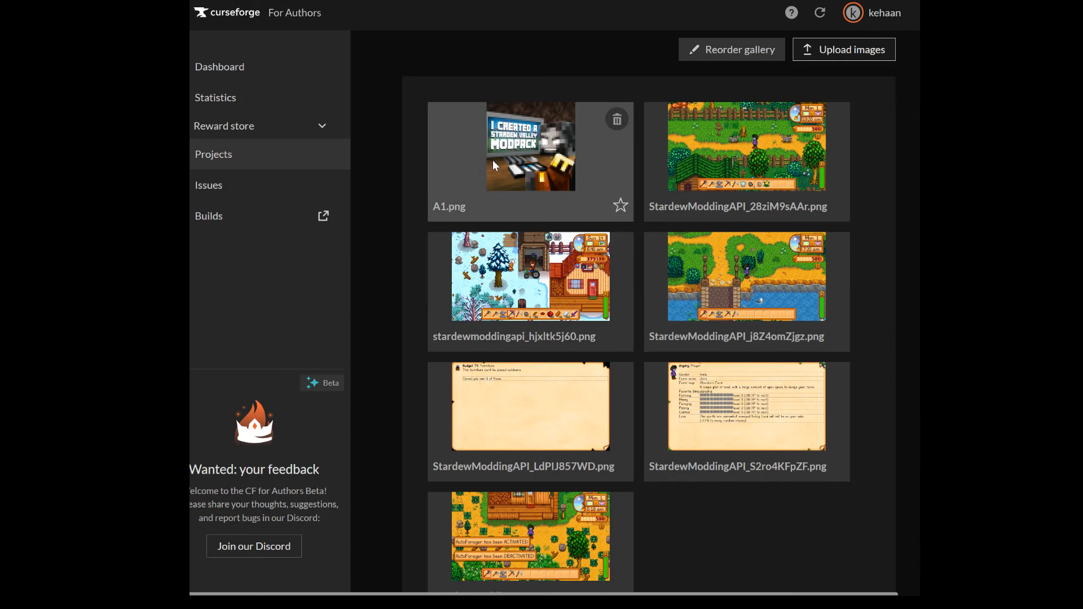
# Set both the title and the description of the A1.png gallery image to "Pack logo" and apply the changes
pyautogui.scroll(1, 479, 212)
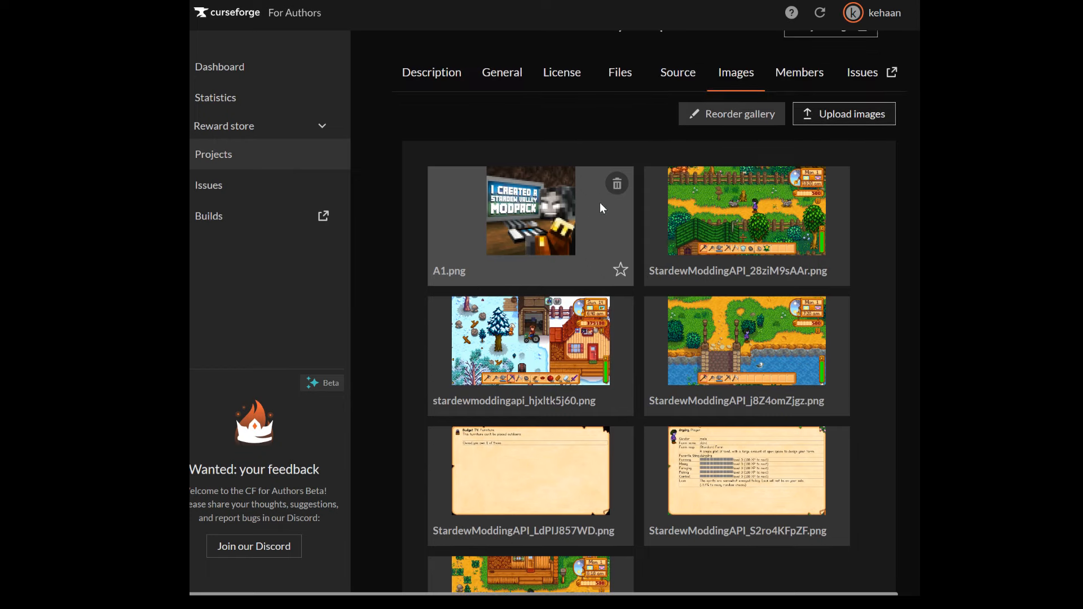
pyautogui.click(545, 226)
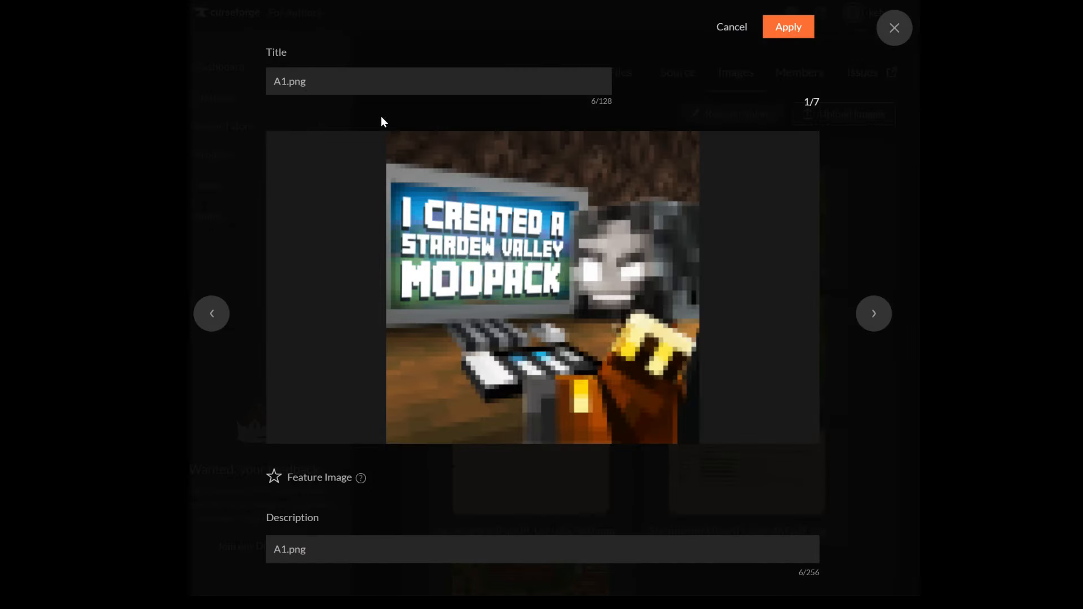
pyautogui.tripleClick(311, 85)
pyautogui.write('Pack logo')
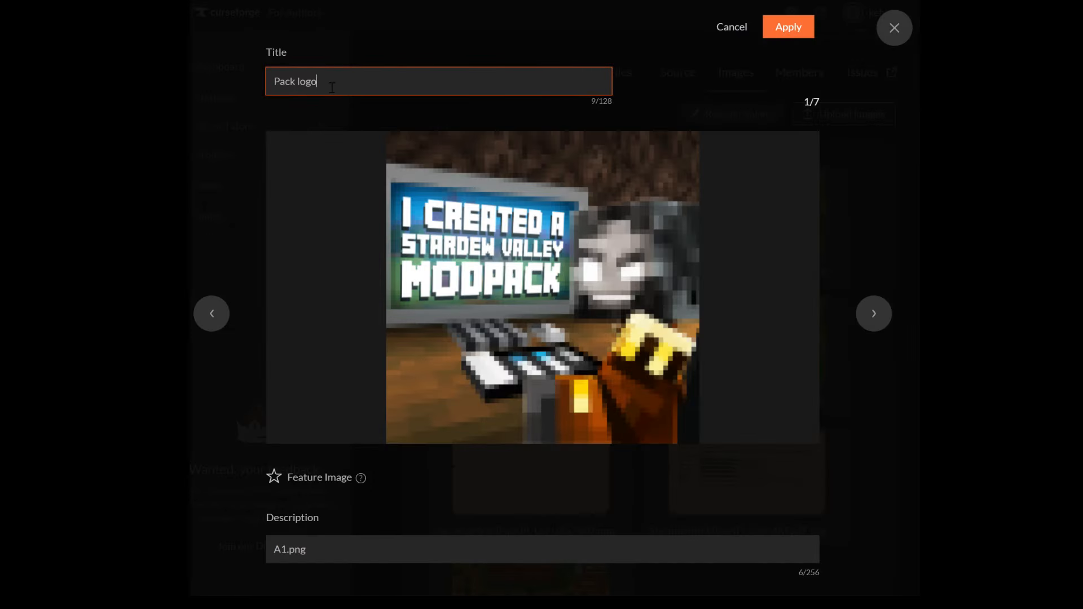
pyautogui.moveTo(333, 88); pyautogui.dragTo(267, 83)
pyautogui.rightClick(286, 85)
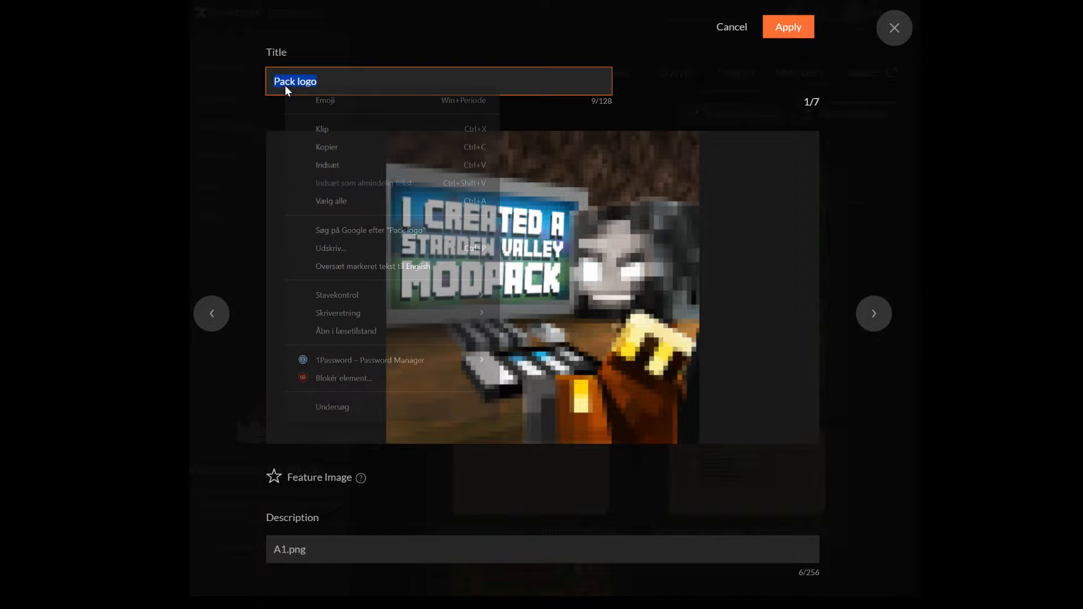
pyautogui.click(329, 142)
pyautogui.click(341, 541)
pyautogui.tripleClick(340, 541)
pyautogui.hotkey('ctrl', 'v')
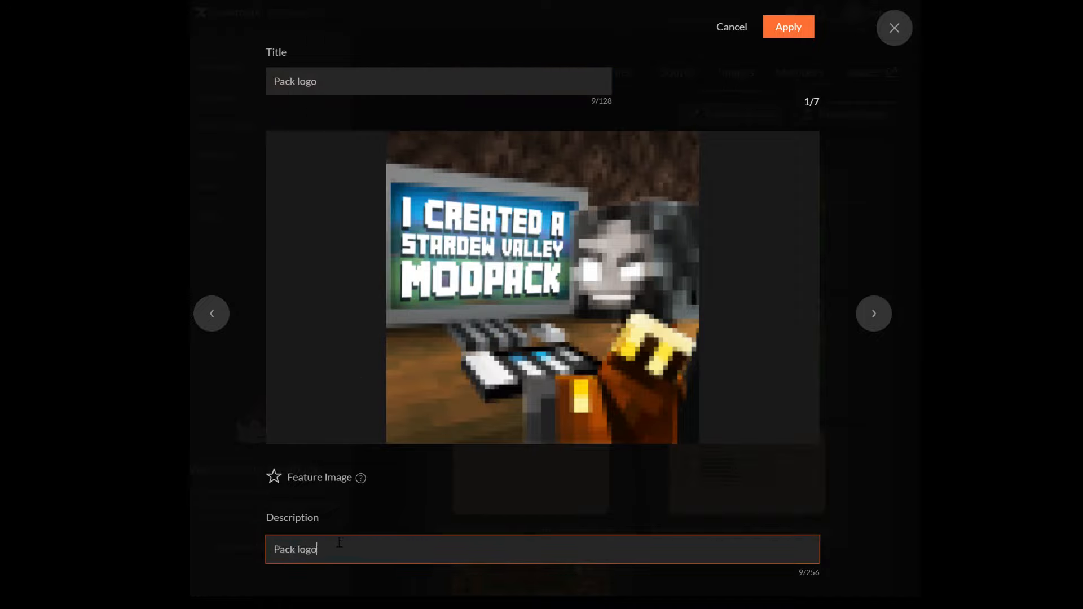
pyautogui.click(792, 35)
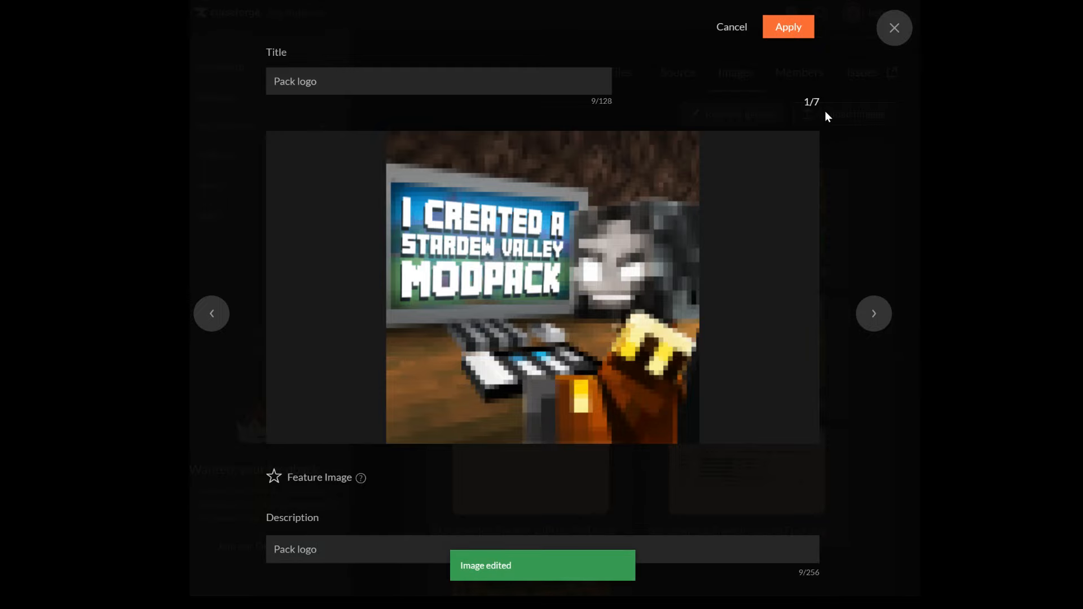
# Title the second gallery image "SH's Wild Animals", describe it as "There is lots of wild animals in the world because of SH's Wild animals mod." and apply
pyautogui.click(875, 314)
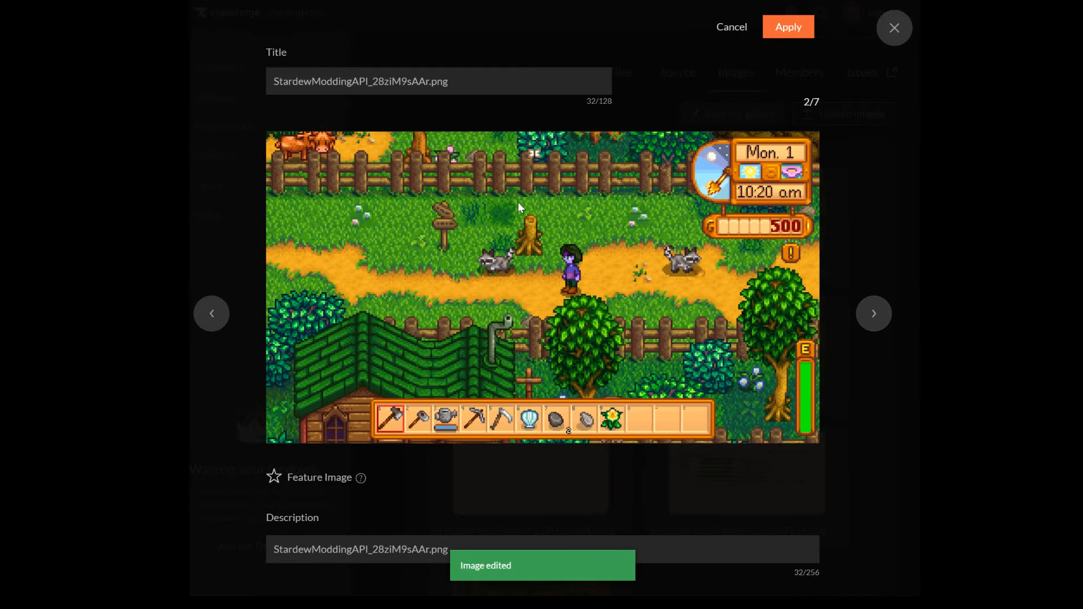
pyautogui.click(473, 82)
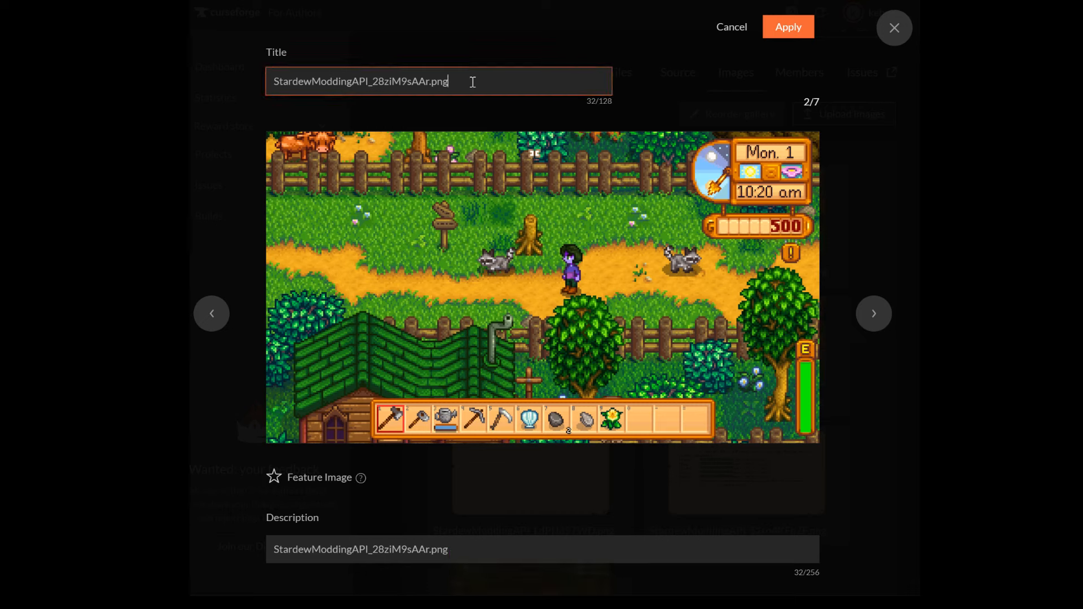
pyautogui.moveTo(472, 83); pyautogui.dragTo(198, 78)
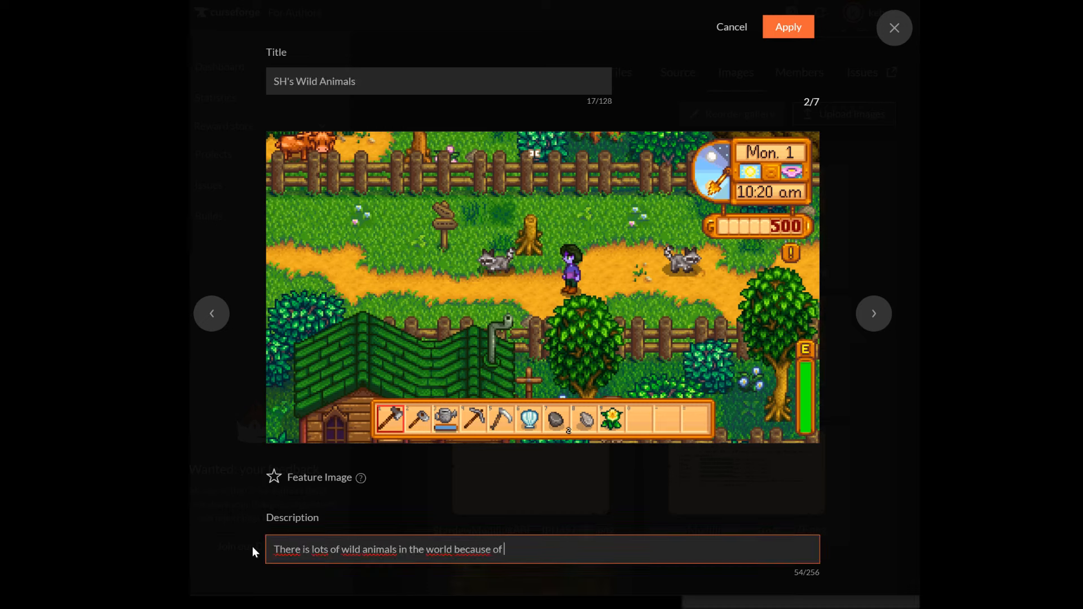
pyautogui.write("SH's Wild animals mod.")
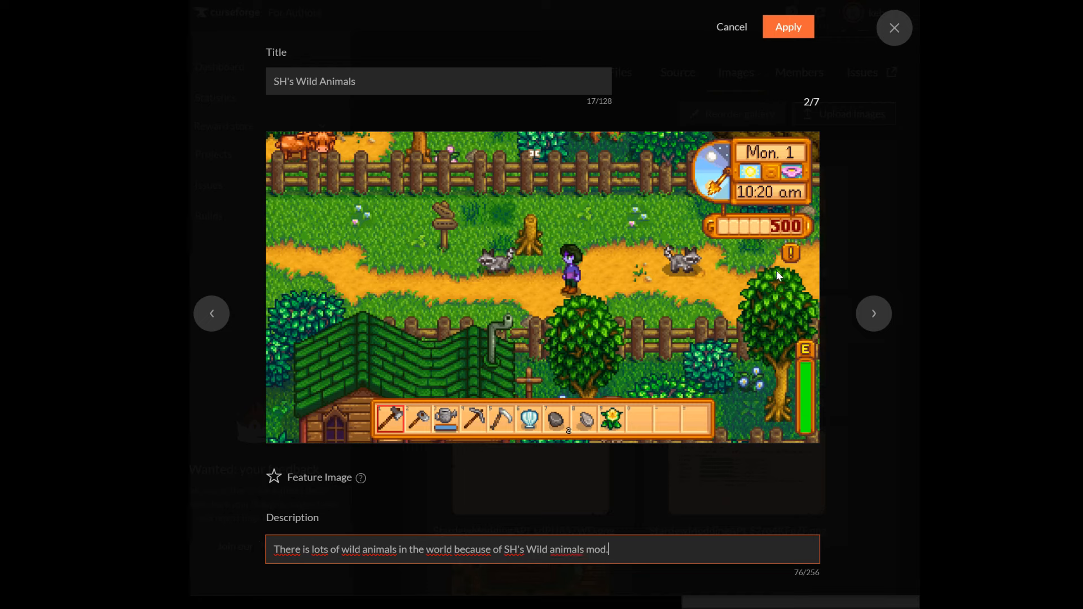
pyautogui.click(791, 33)
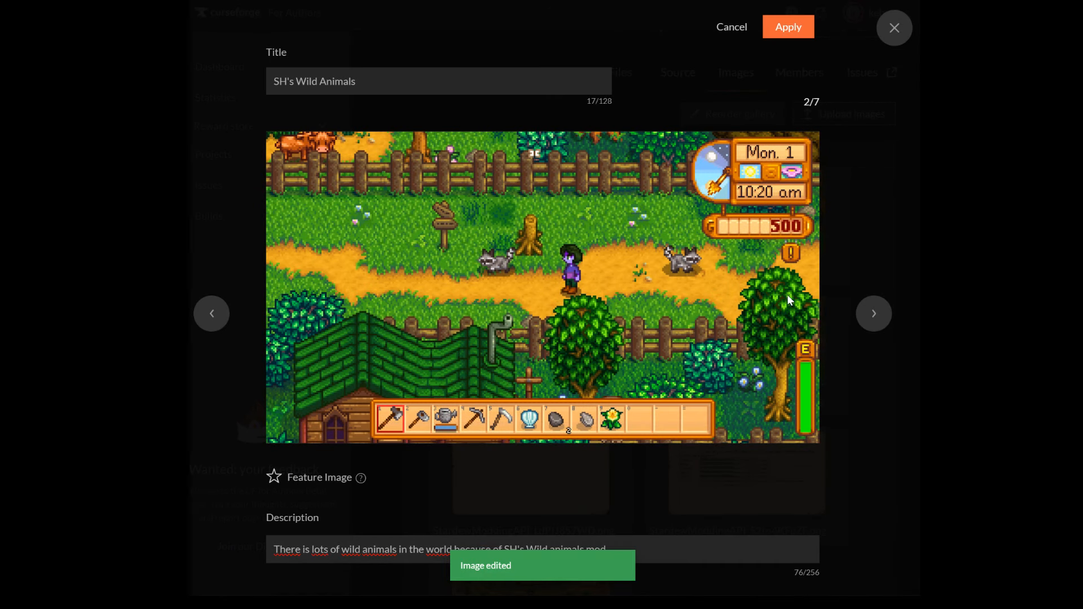
pyautogui.click(873, 313)
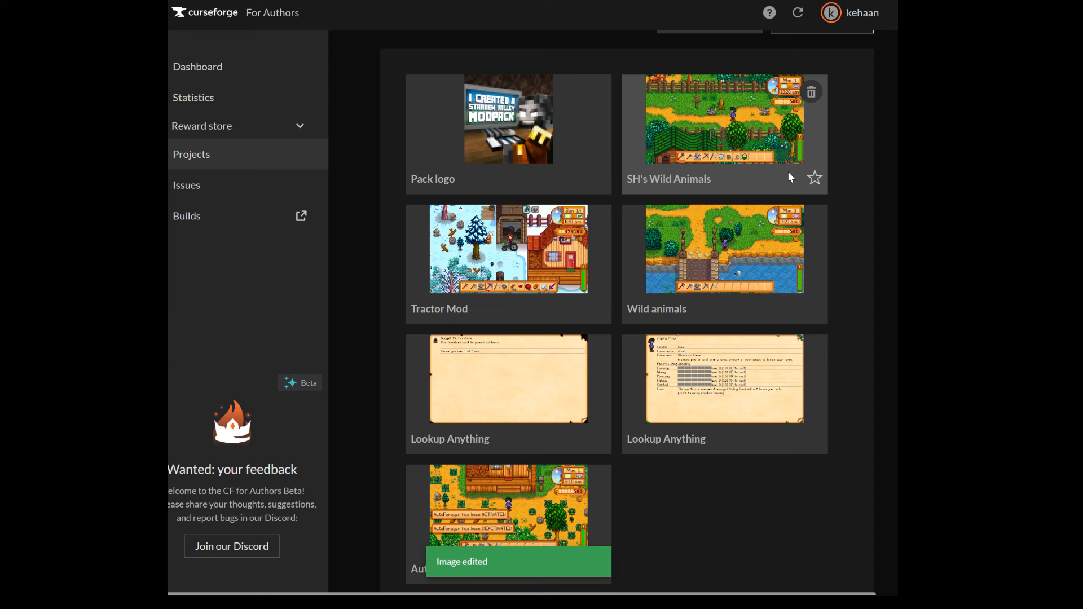
# Mark the "SH's Wild Animals" gallery image as a feature image, apply the change and return to the gallery
pyautogui.click(766, 154)
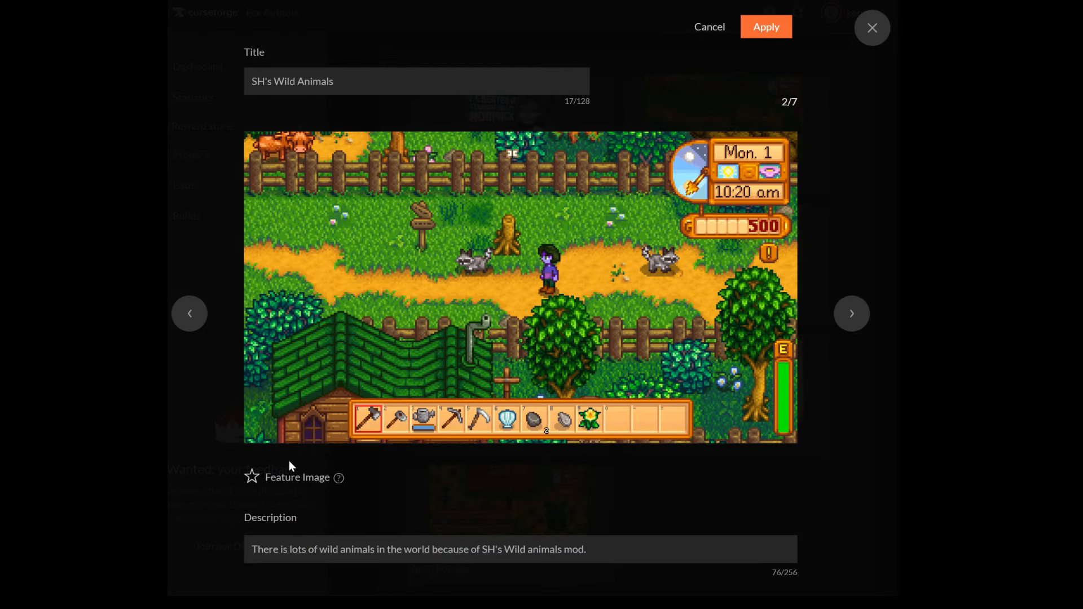
pyautogui.click(252, 477)
pyautogui.click(766, 37)
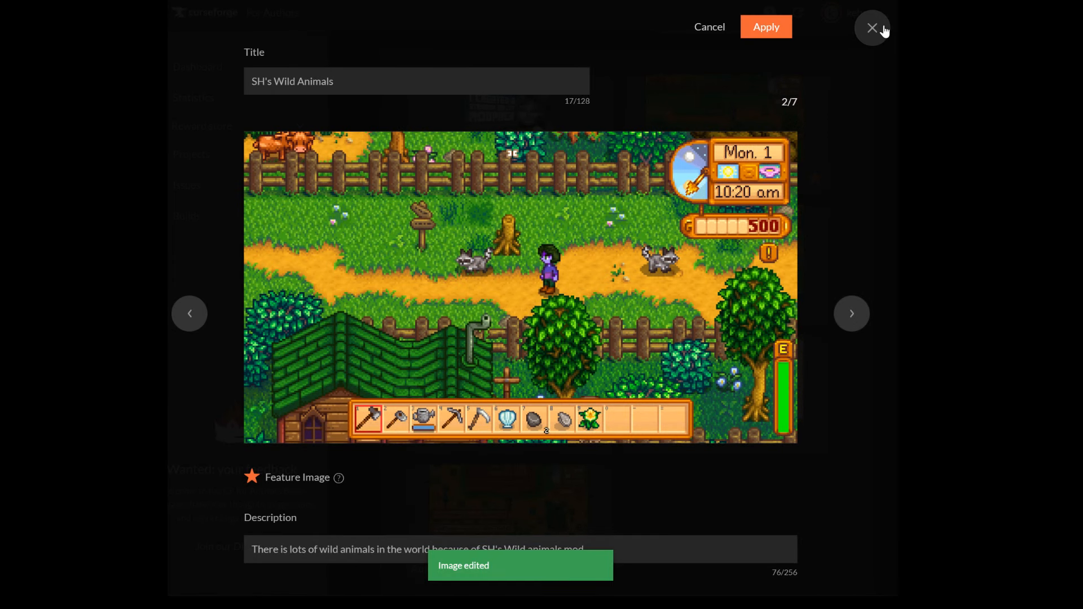
pyautogui.click(879, 27)
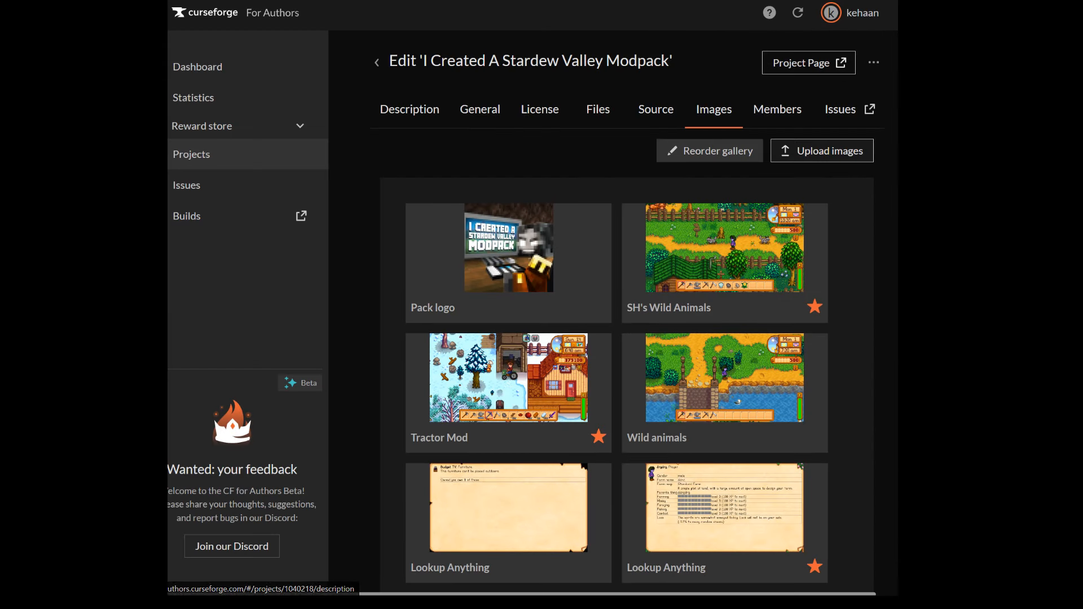
# Review the project's description text, from the introduction and mod list to the additional credits and pack developer links
pyautogui.click(409, 109)
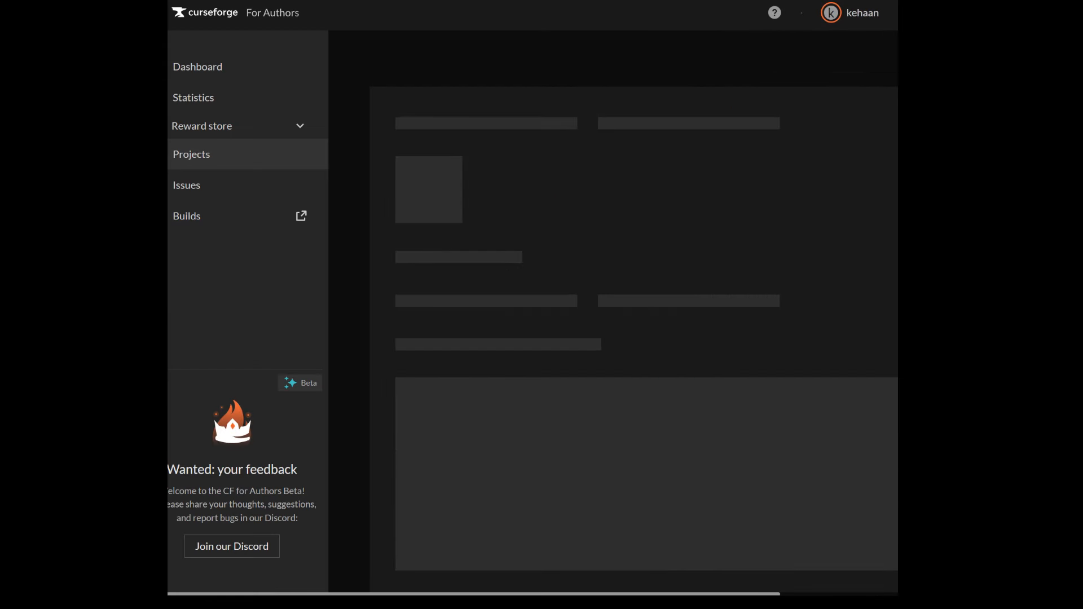
pyautogui.middleClick(513, 294)
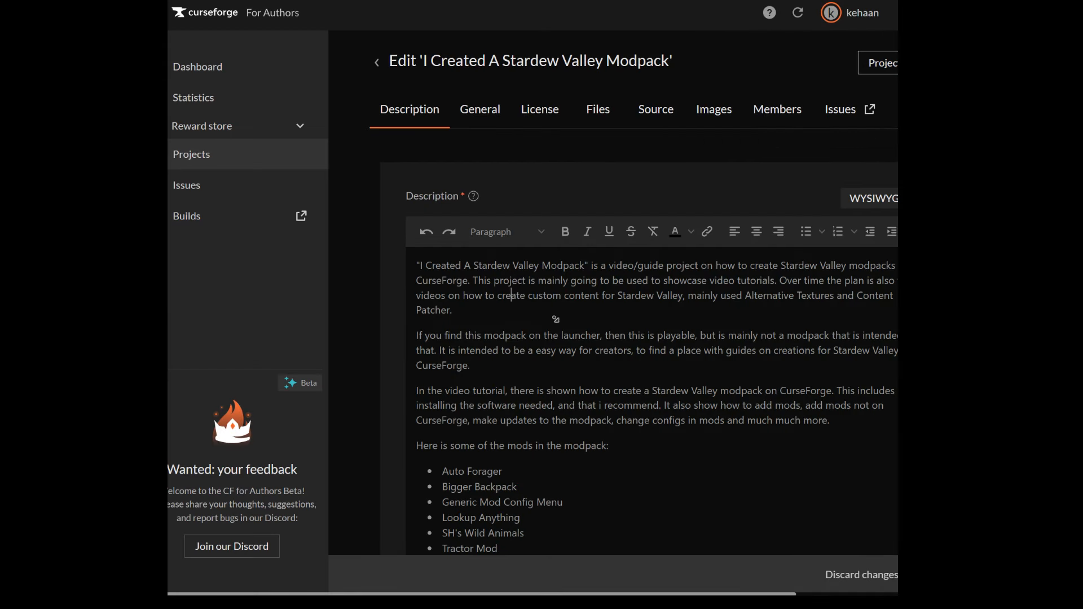
pyautogui.scroll(-5, 596, 345)
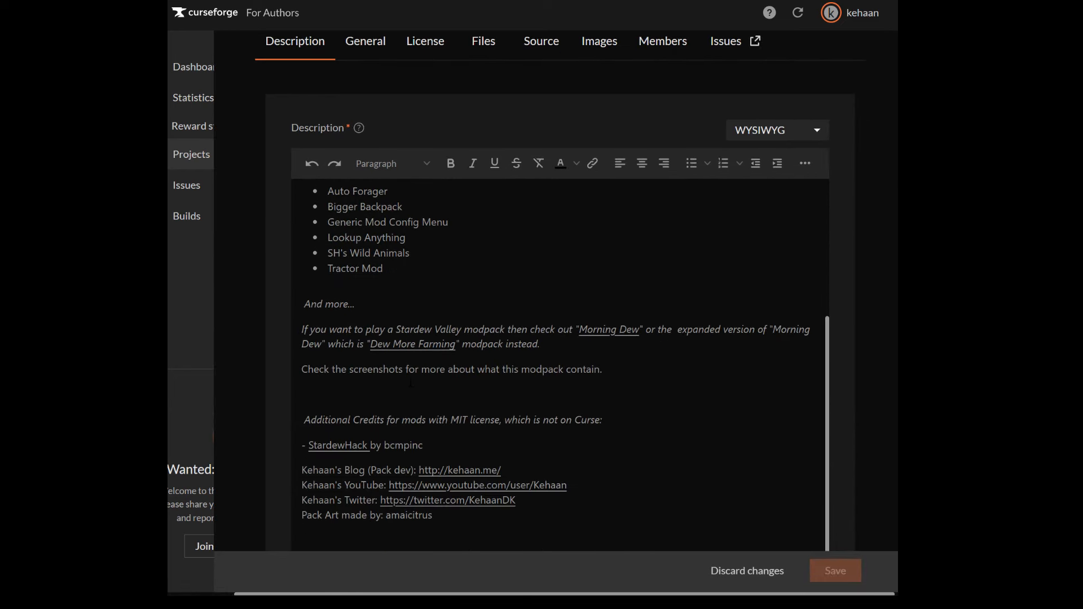
pyautogui.scroll(4, 409, 333)
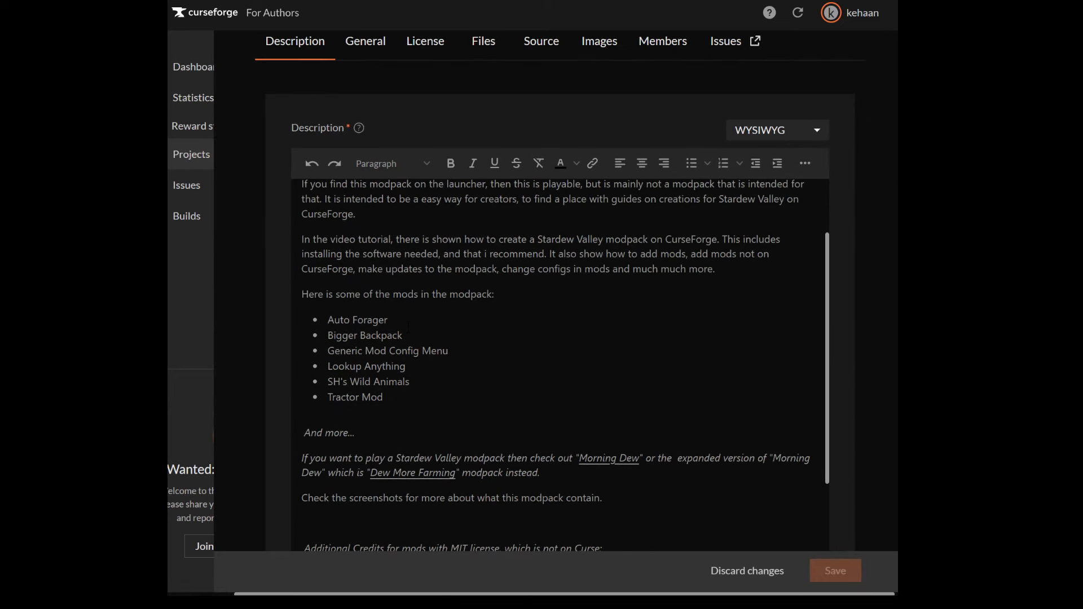
pyautogui.scroll(-3, 412, 322)
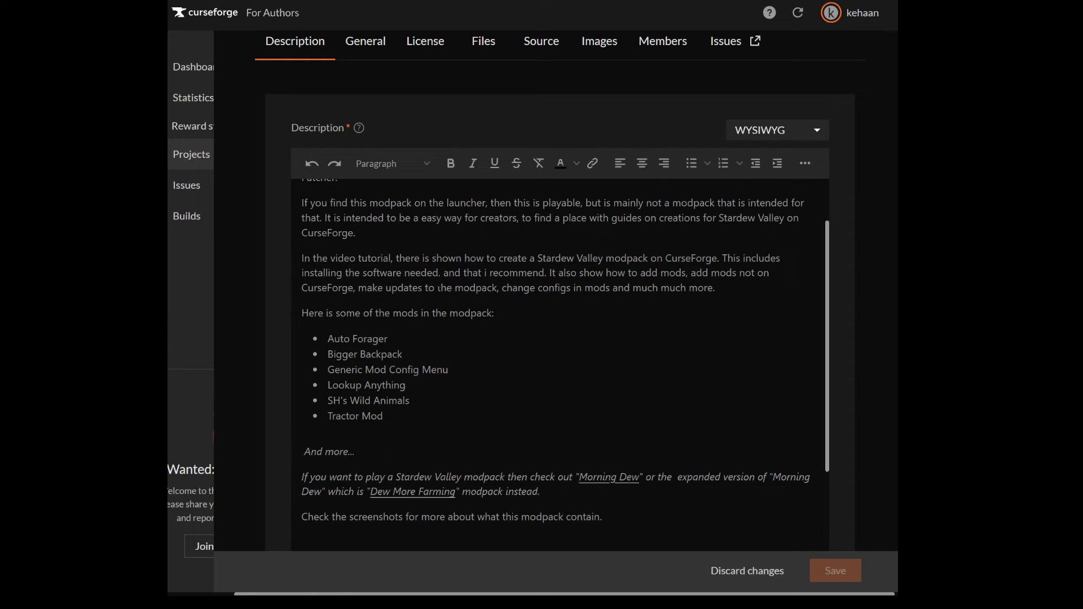
pyautogui.scroll(3, 412, 323)
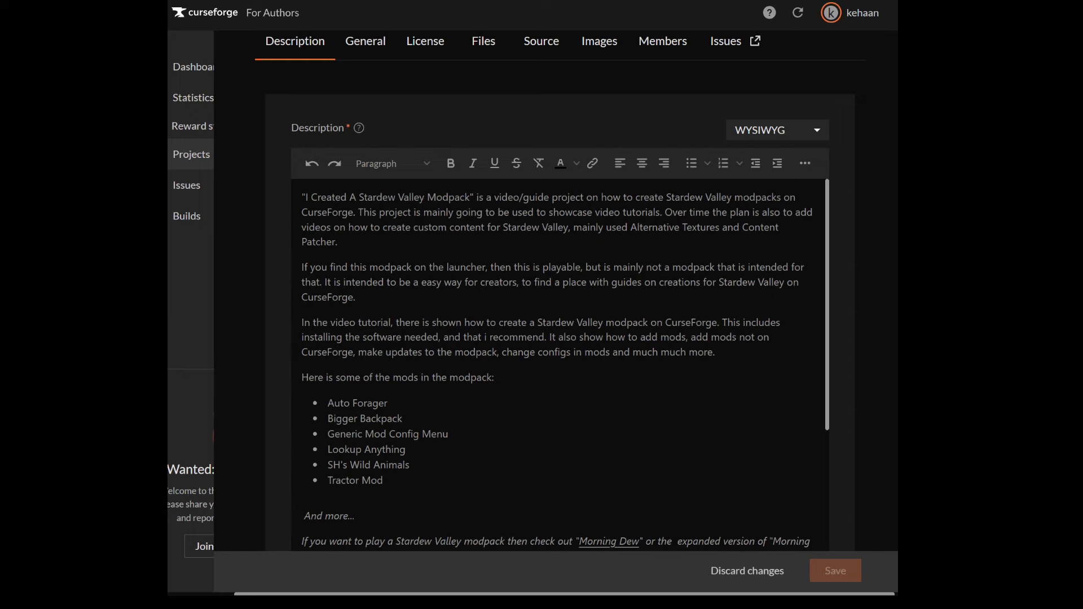
pyautogui.scroll(-1, 319, 388)
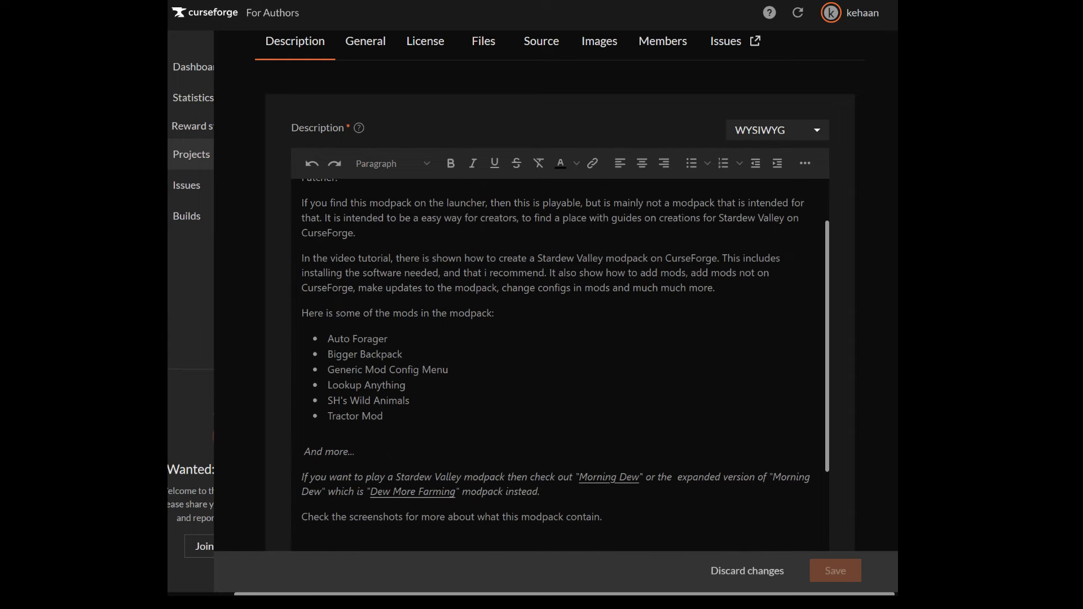
pyautogui.scroll(-1, 394, 310)
pyautogui.scroll(-1, 393, 337)
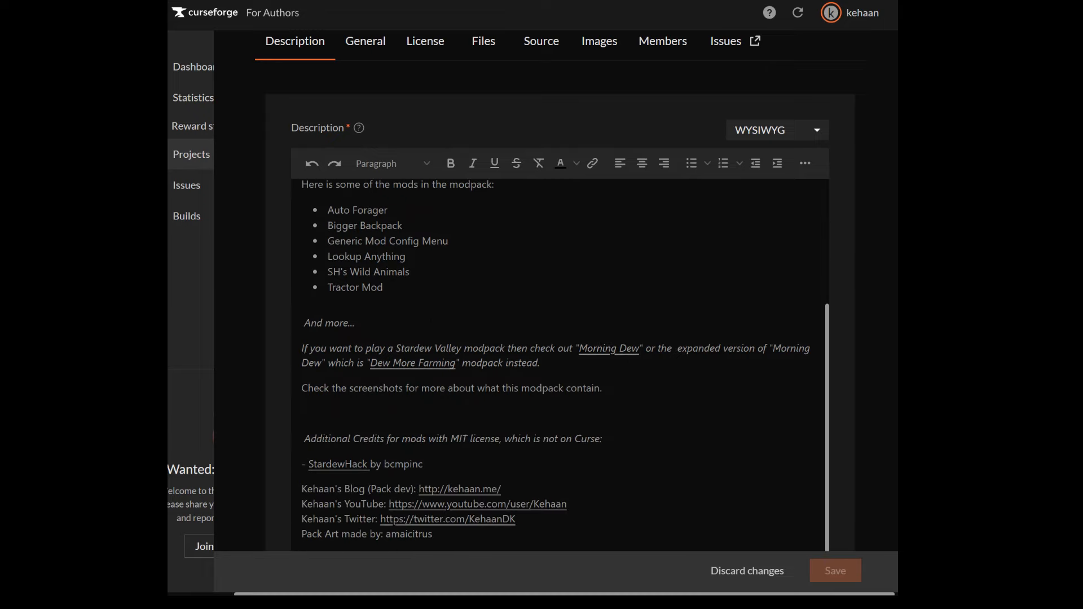
pyautogui.scroll(-1, 311, 388)
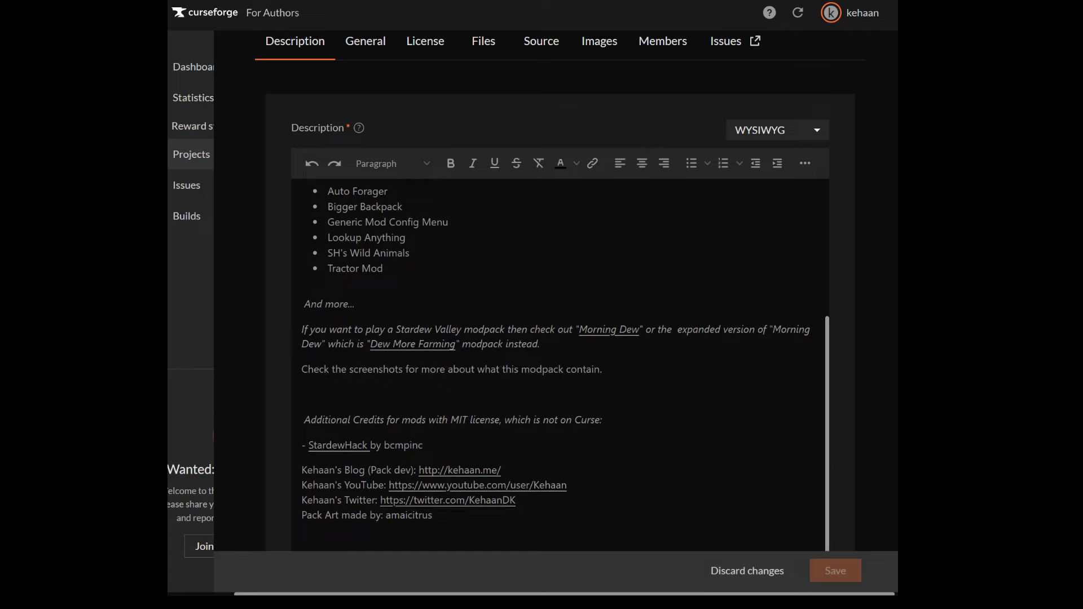
# Check the link settings of the StardewHack entry under the additional MIT license credits, leaving them as they are
pyautogui.moveTo(303, 419); pyautogui.dragTo(606, 418)
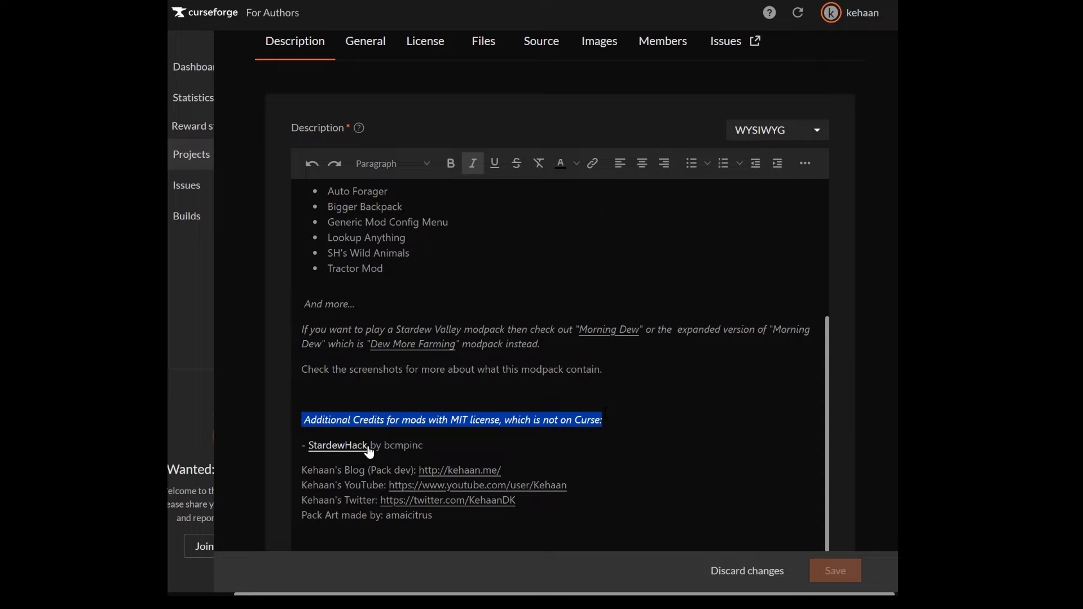
pyautogui.click(423, 445)
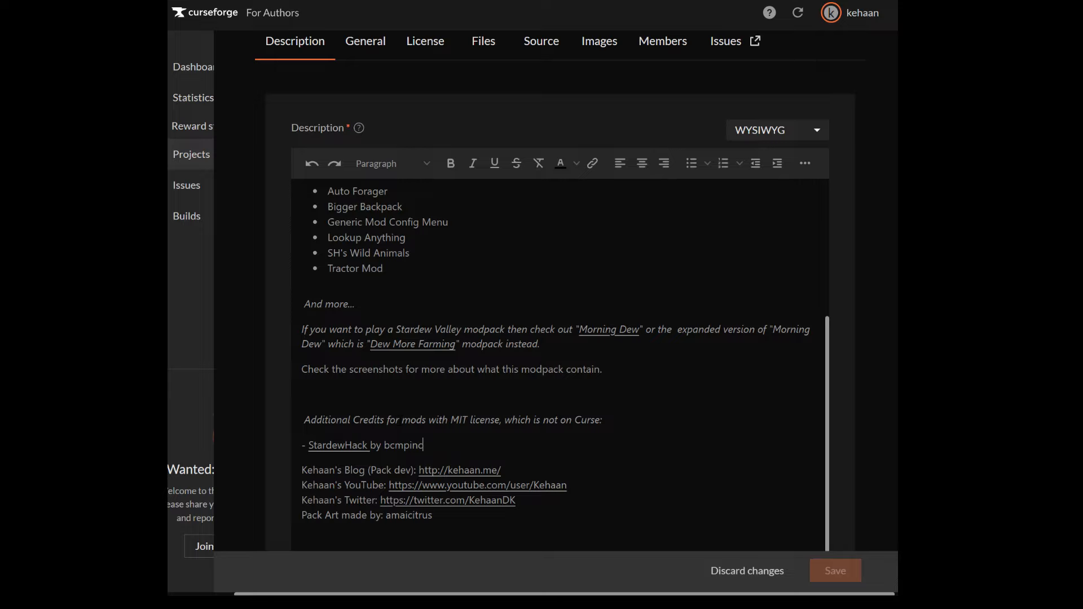
pyautogui.doubleClick(366, 447)
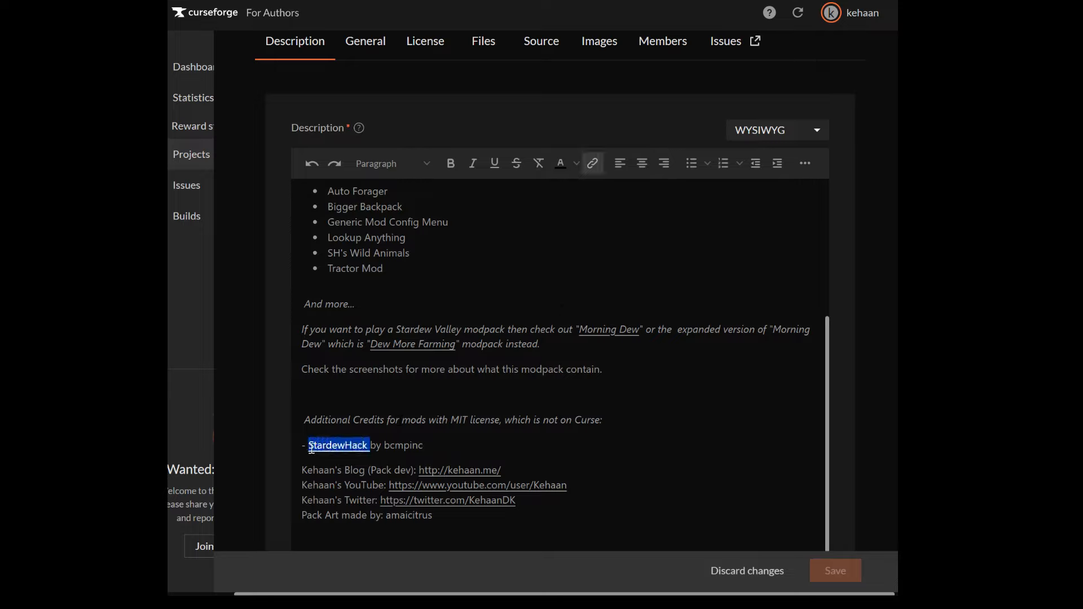
pyautogui.click(592, 166)
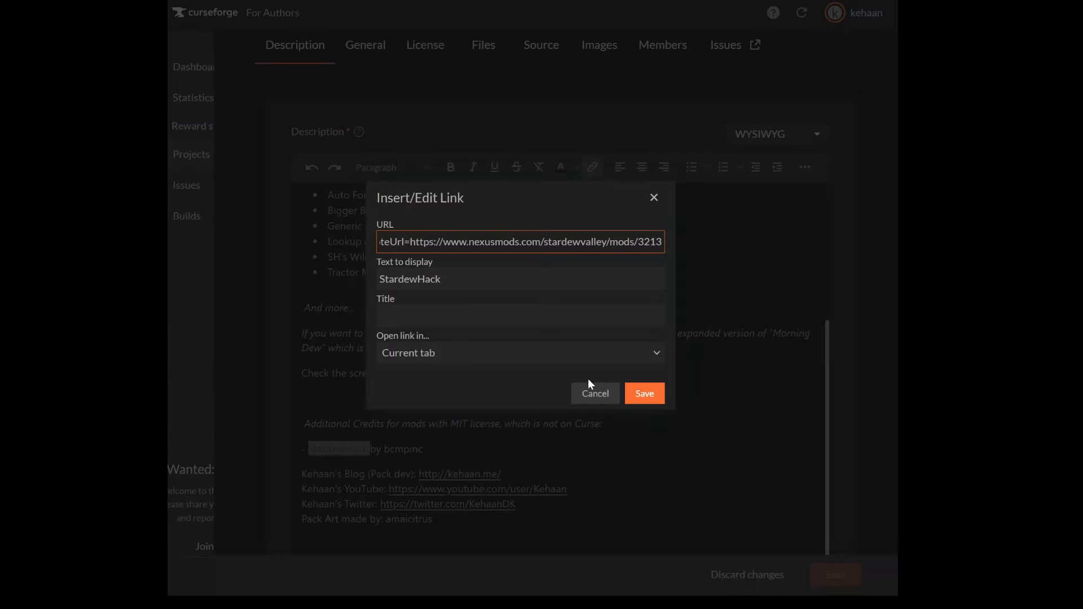
pyautogui.click(592, 392)
# Open the link settings for the mod author's name in the StardewHack credit, and close them without entering a URL
pyautogui.doubleClick(404, 448)
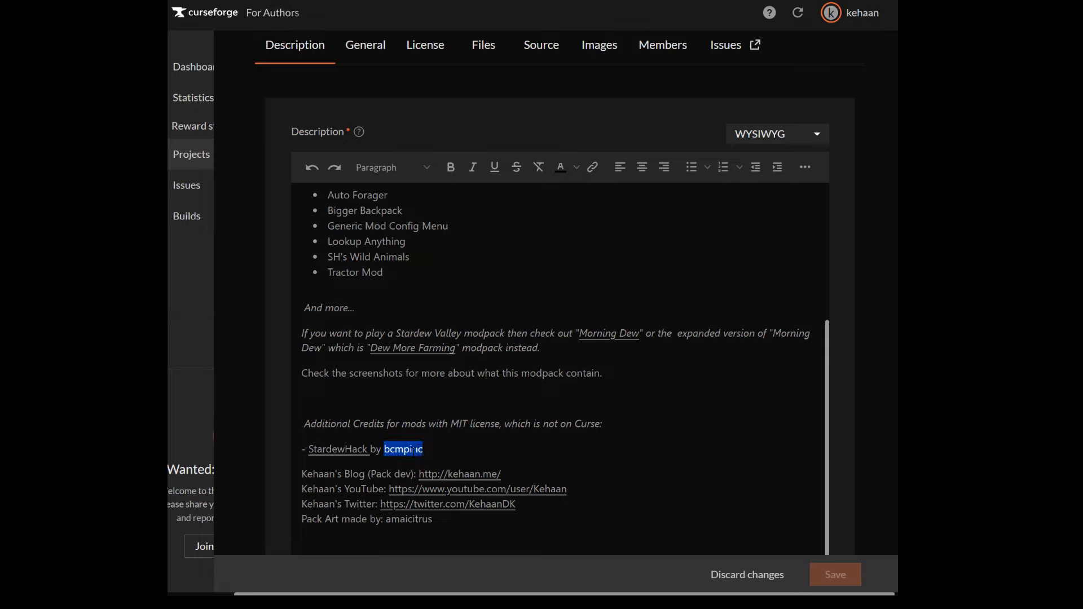
pyautogui.click(592, 166)
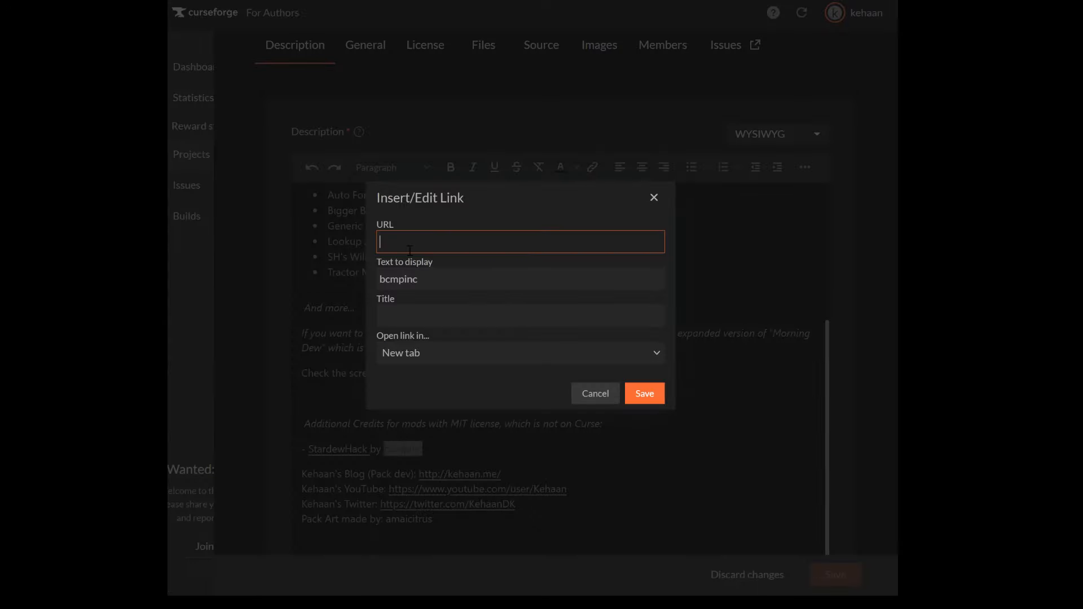
pyautogui.click(640, 394)
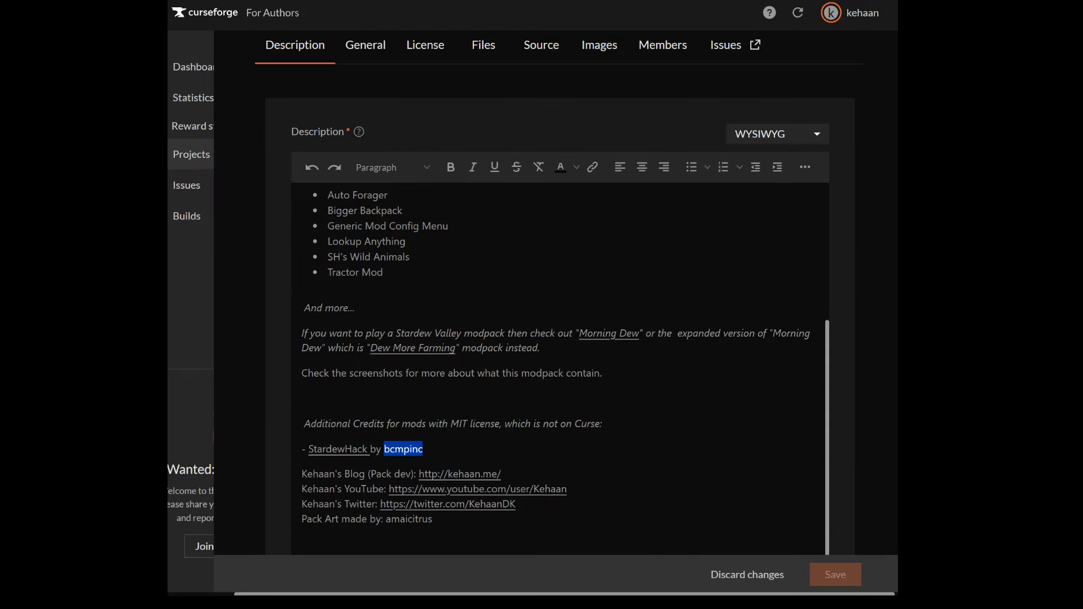
pyautogui.scroll(-1, 483, 488)
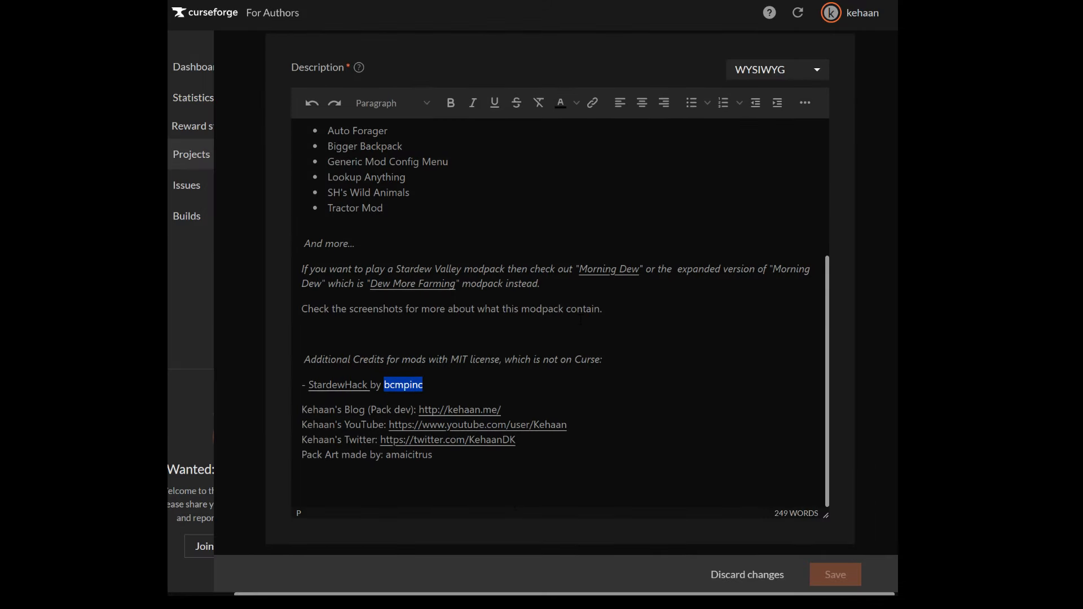
pyautogui.scroll(2, 526, 372)
pyautogui.scroll(2, 482, 355)
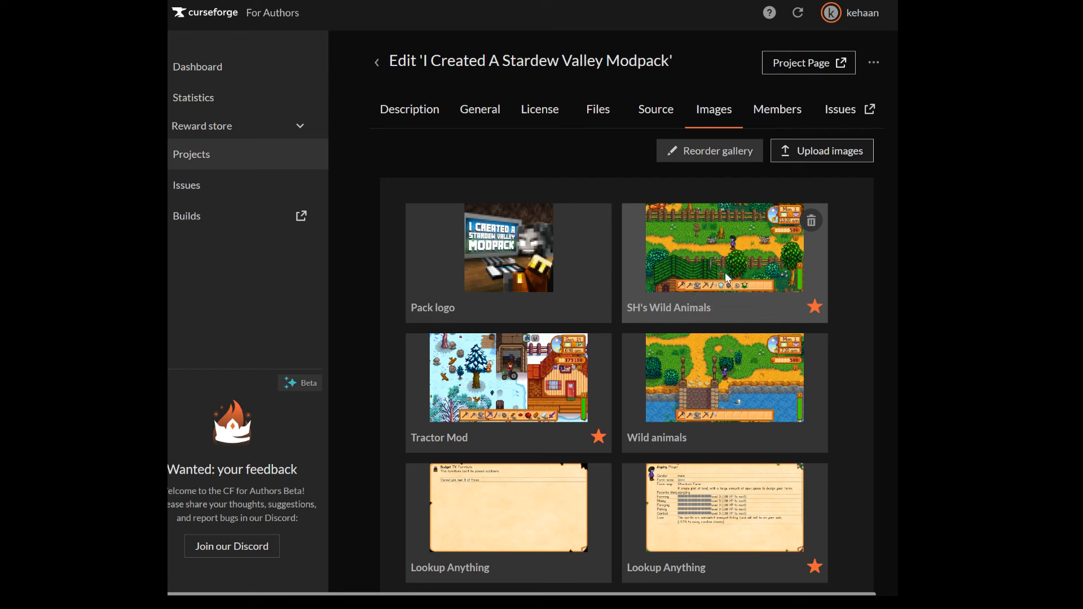
# Open the "Pack logo" image in the project's image gallery and copy its image address
pyautogui.scroll(-2, 574, 409)
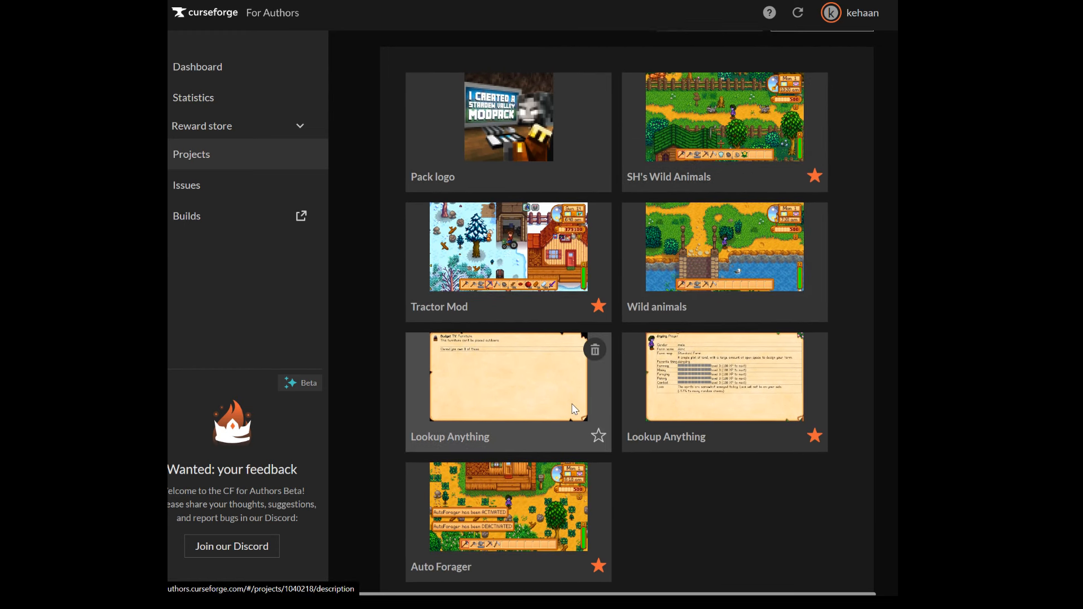
pyautogui.scroll(-1, 581, 367)
pyautogui.scroll(2, 641, 335)
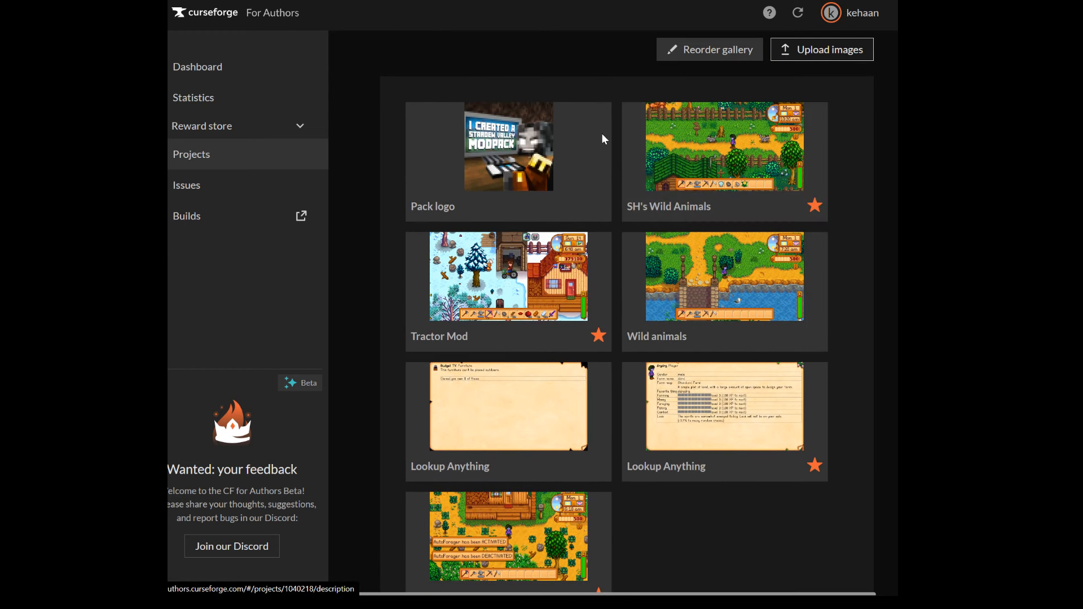
pyautogui.click(515, 143)
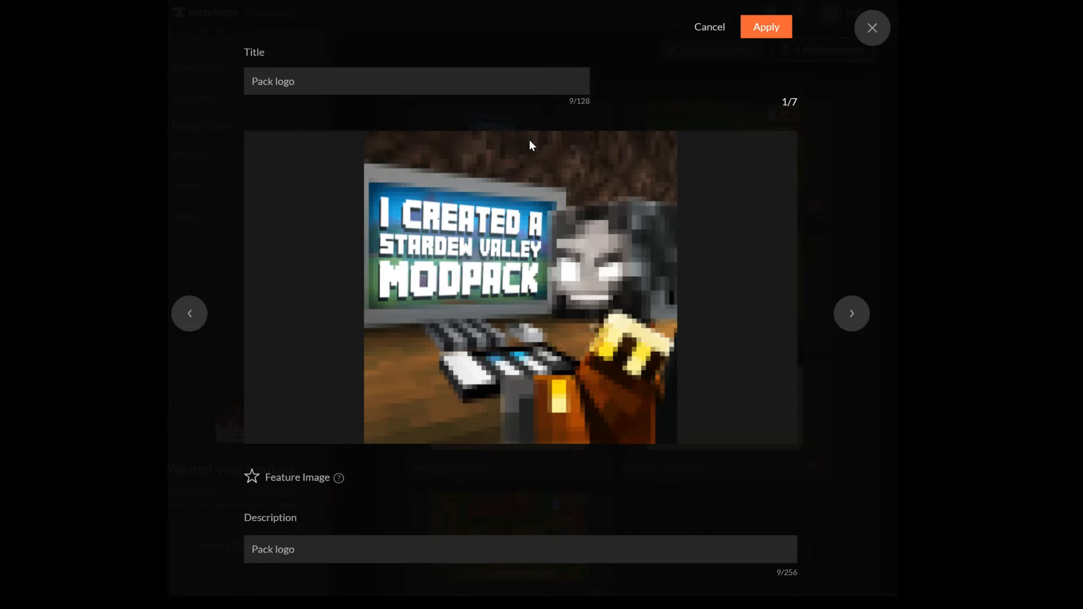
pyautogui.rightClick(541, 228)
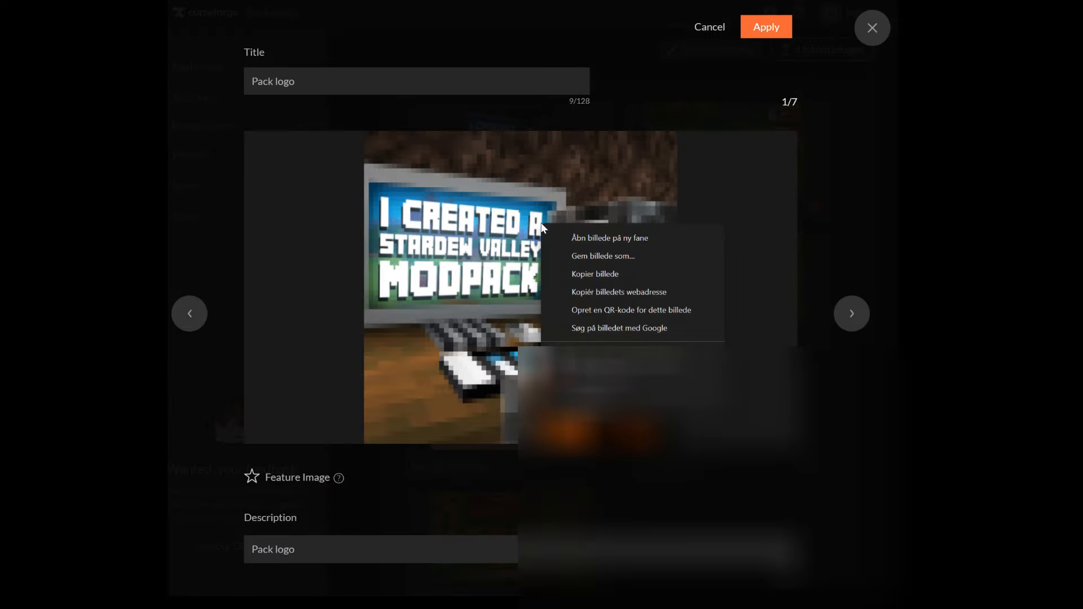
pyautogui.click(628, 292)
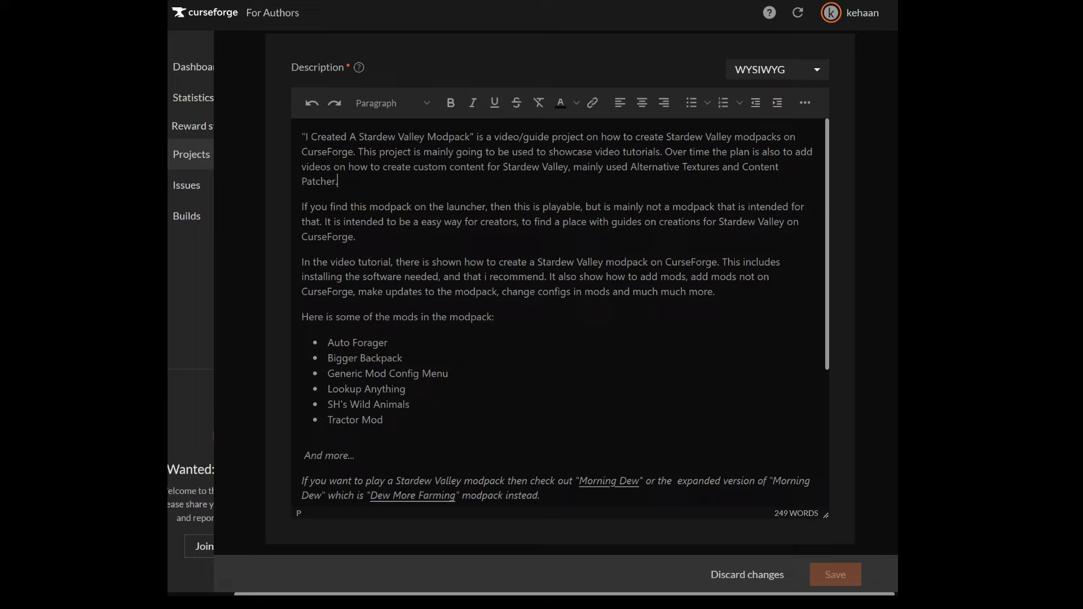
pyautogui.press('Return')
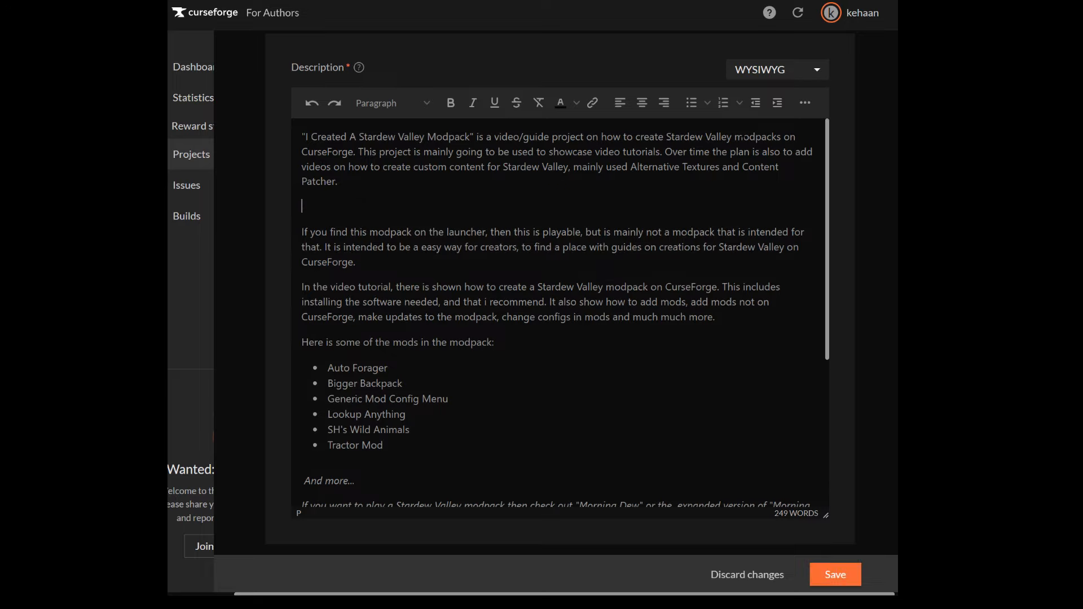
pyautogui.click(804, 102)
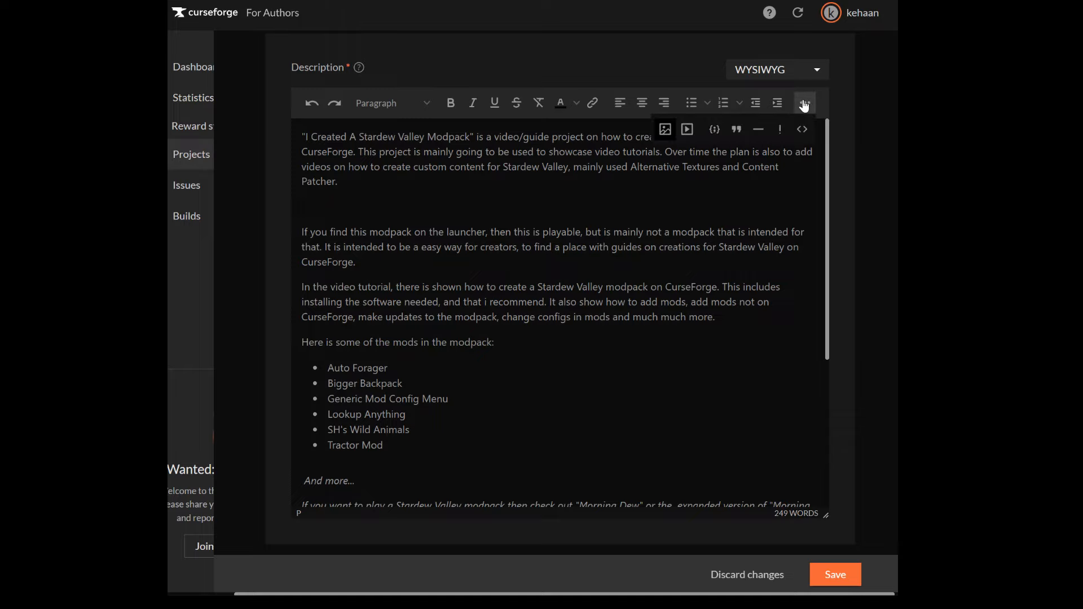
pyautogui.click(665, 130)
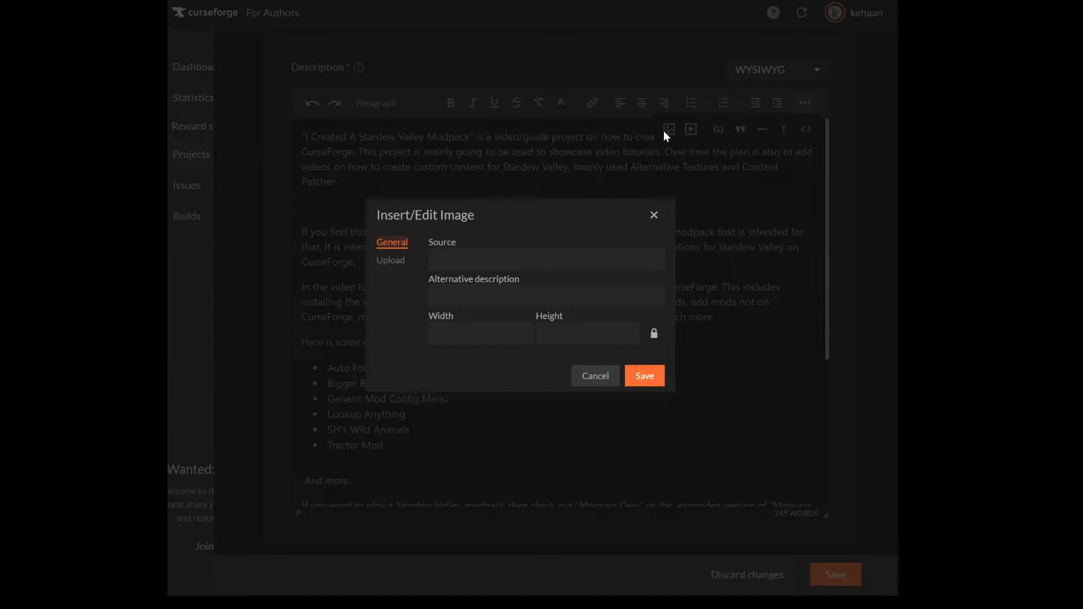
pyautogui.click(453, 257)
pyautogui.rightClick(453, 259)
pyautogui.click(516, 383)
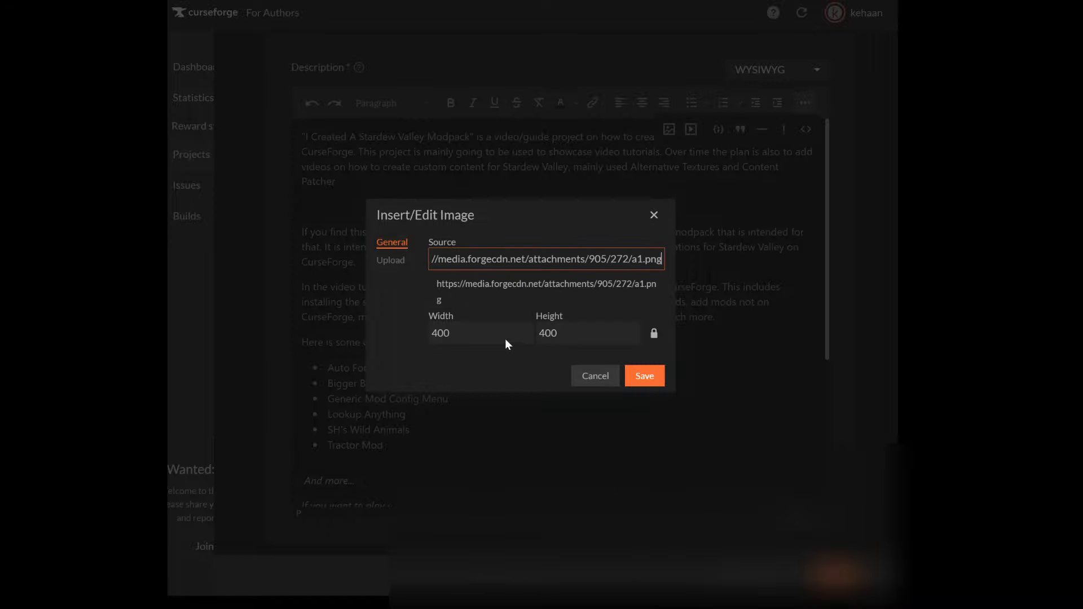
pyautogui.click(644, 377)
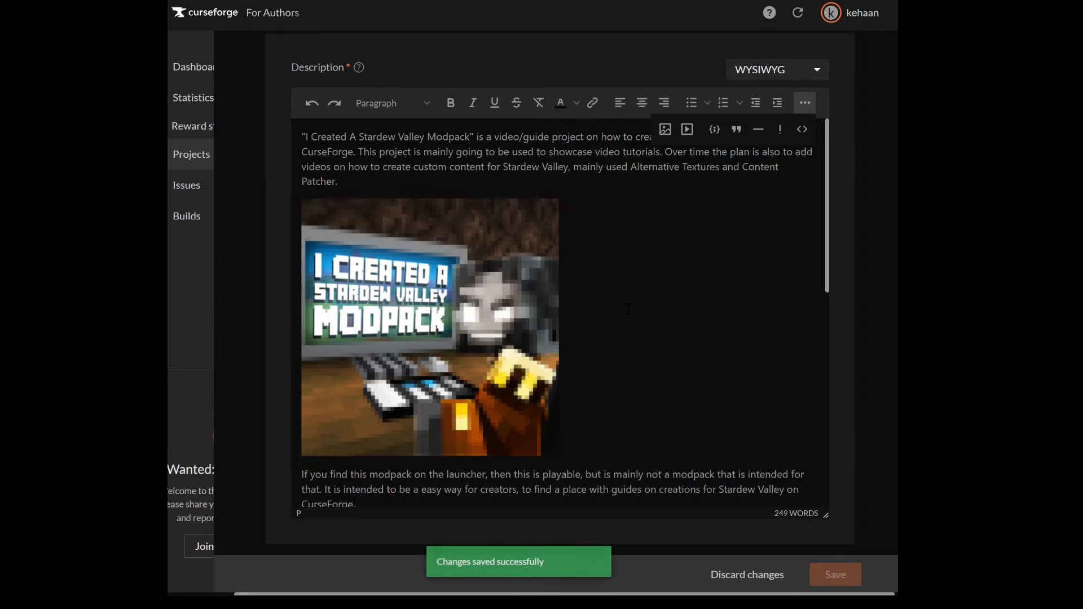
# Open the public project page and look through the screenshots in its image gallery
pyautogui.click(793, 63)
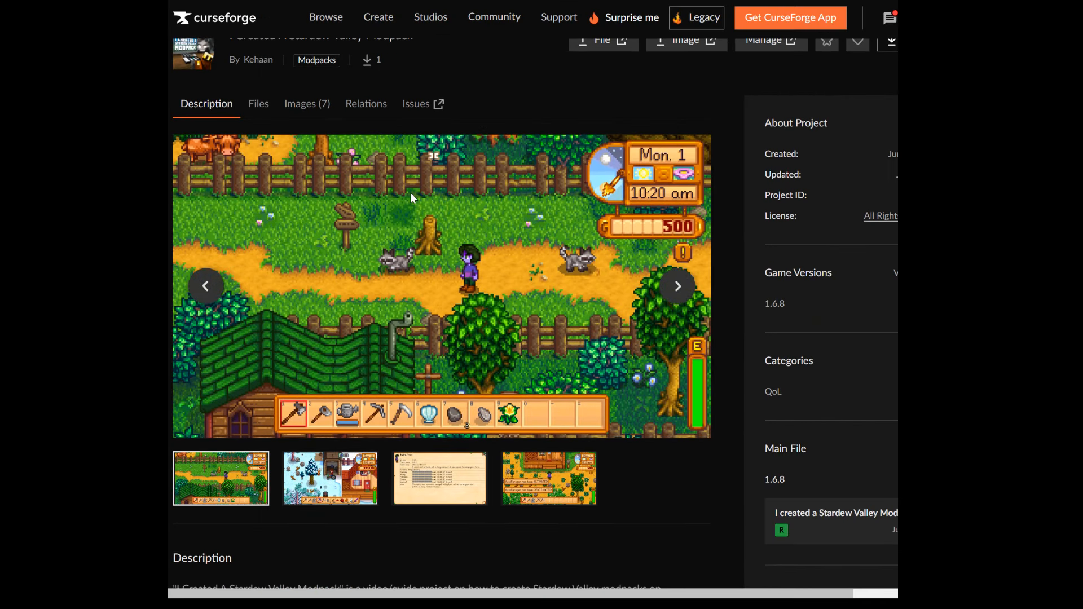
pyautogui.scroll(-1, 410, 192)
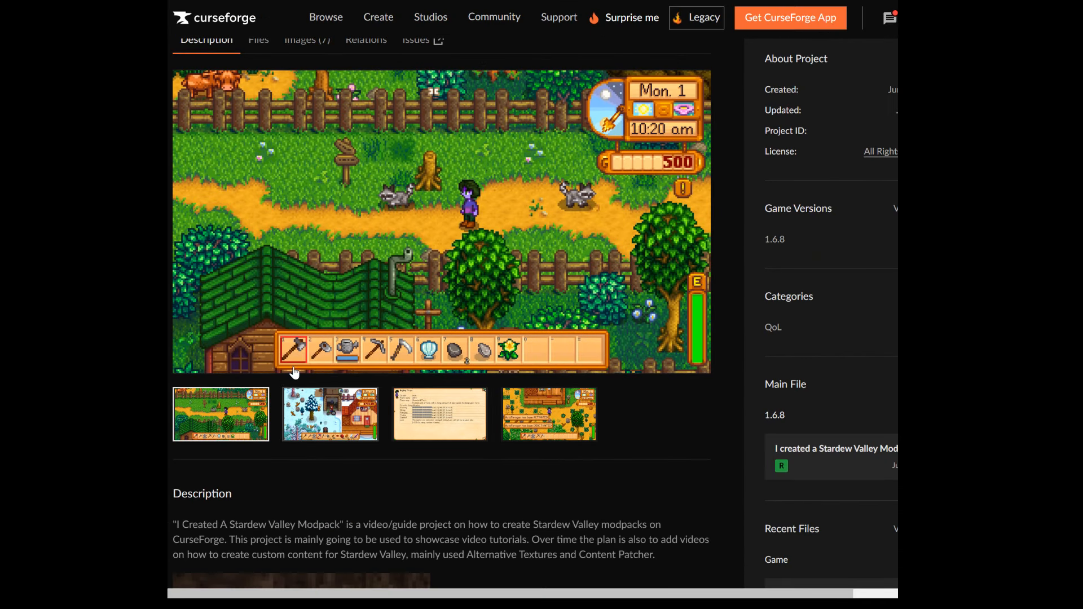
pyautogui.click(677, 225)
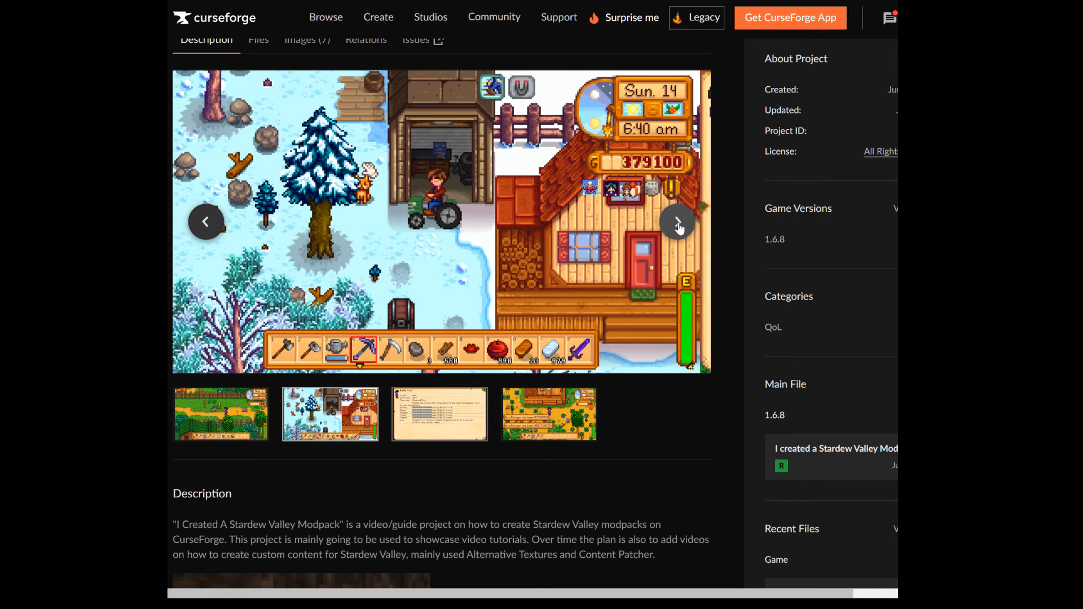
pyautogui.click(677, 222)
pyautogui.click(678, 223)
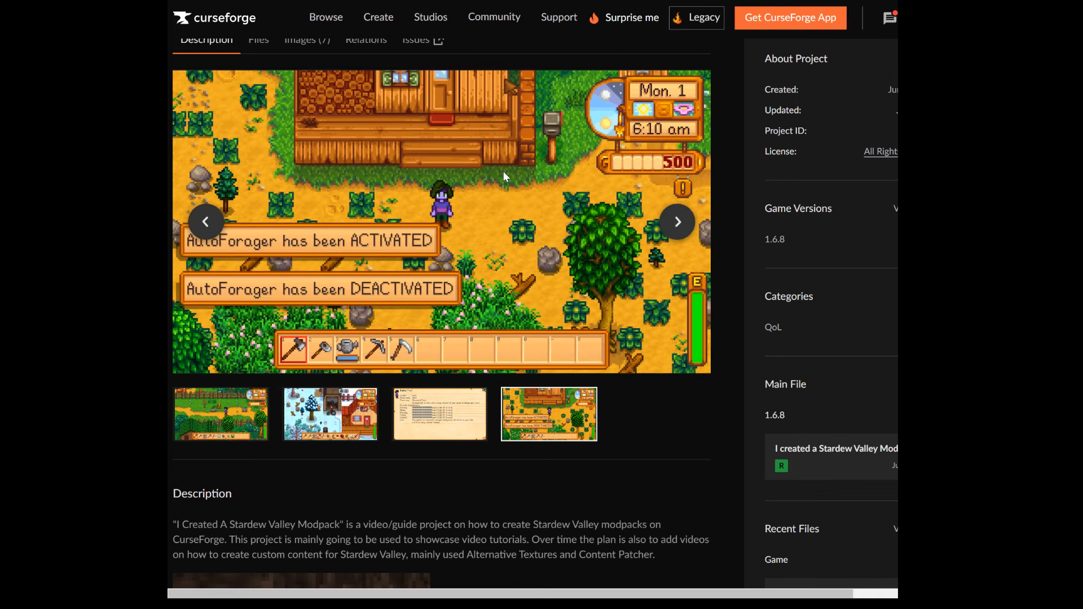
# Review the published description on the project page, from the inserted pack logo to the additional credits and developer links
pyautogui.scroll(-5, 503, 171)
pyautogui.scroll(-2, 252, 181)
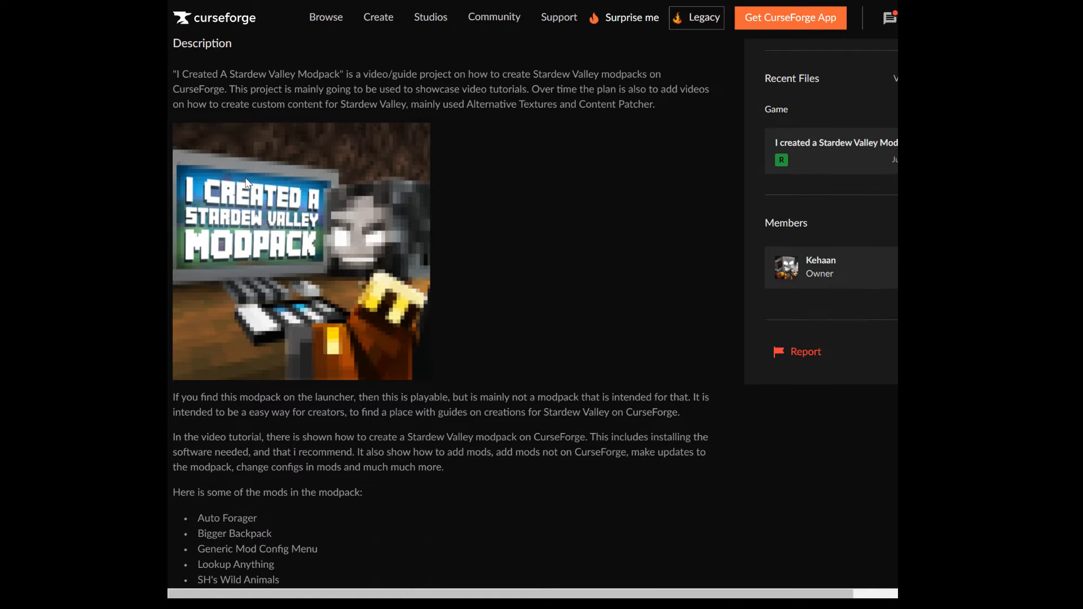
pyautogui.scroll(-2, 369, 201)
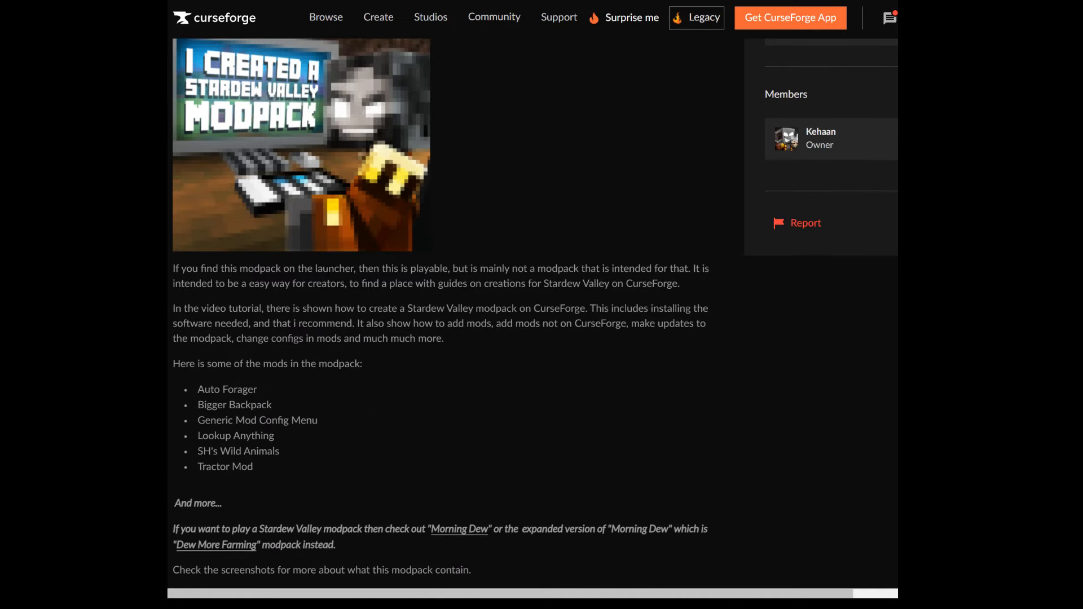
pyautogui.scroll(-3, 259, 306)
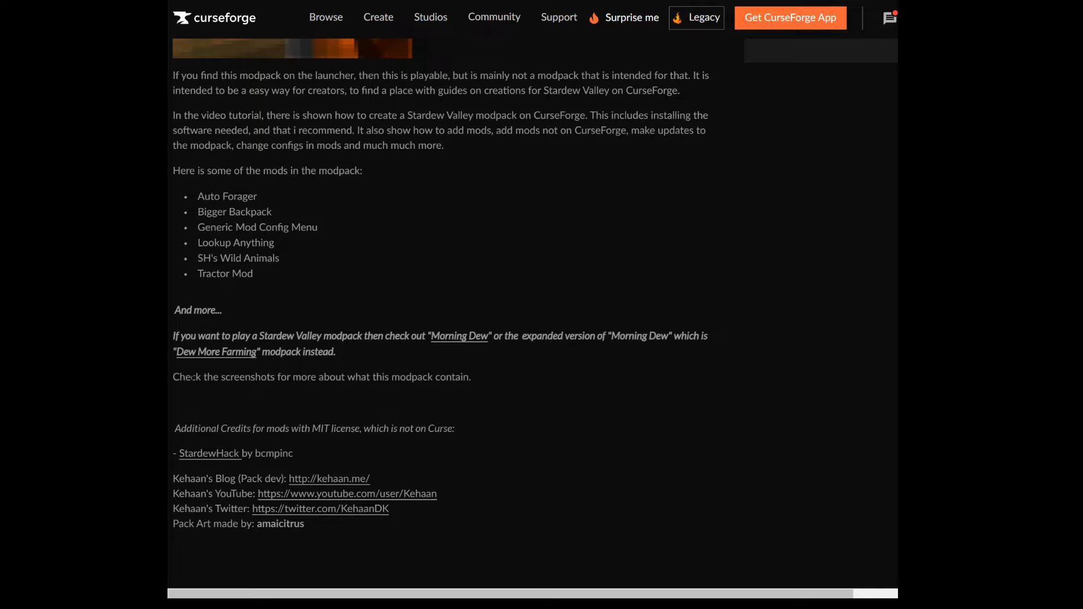
pyautogui.scroll(3, 451, 375)
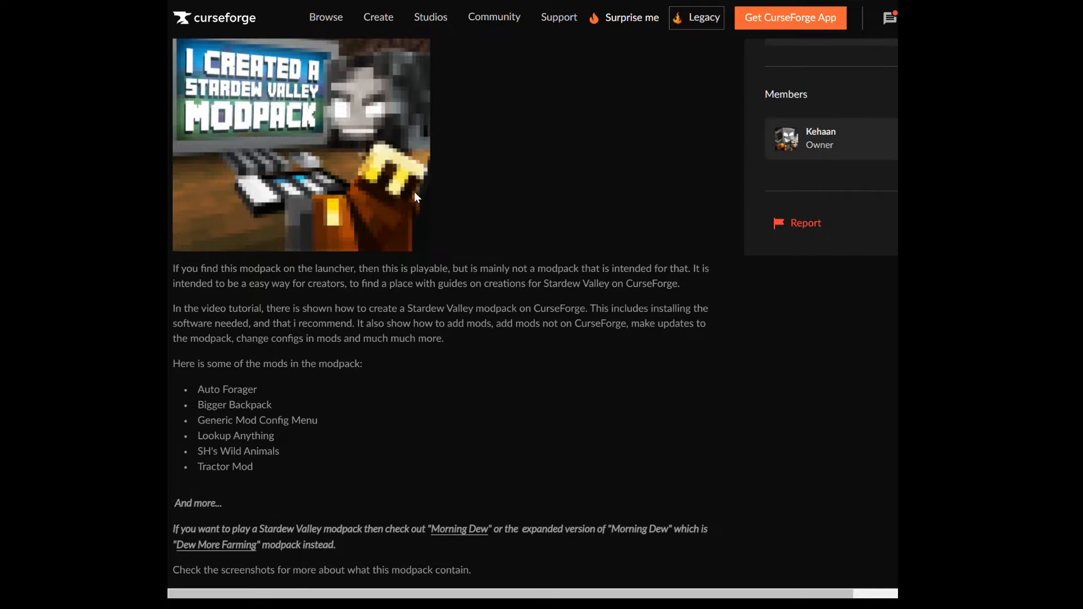
pyautogui.scroll(-3, 411, 202)
pyautogui.scroll(10, 410, 313)
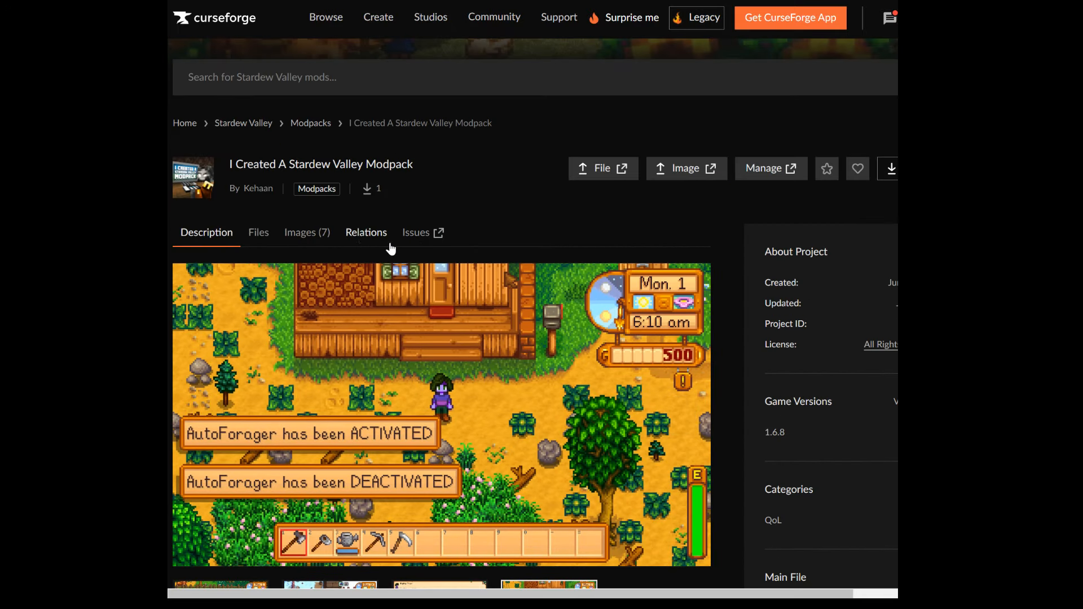
pyautogui.click(310, 234)
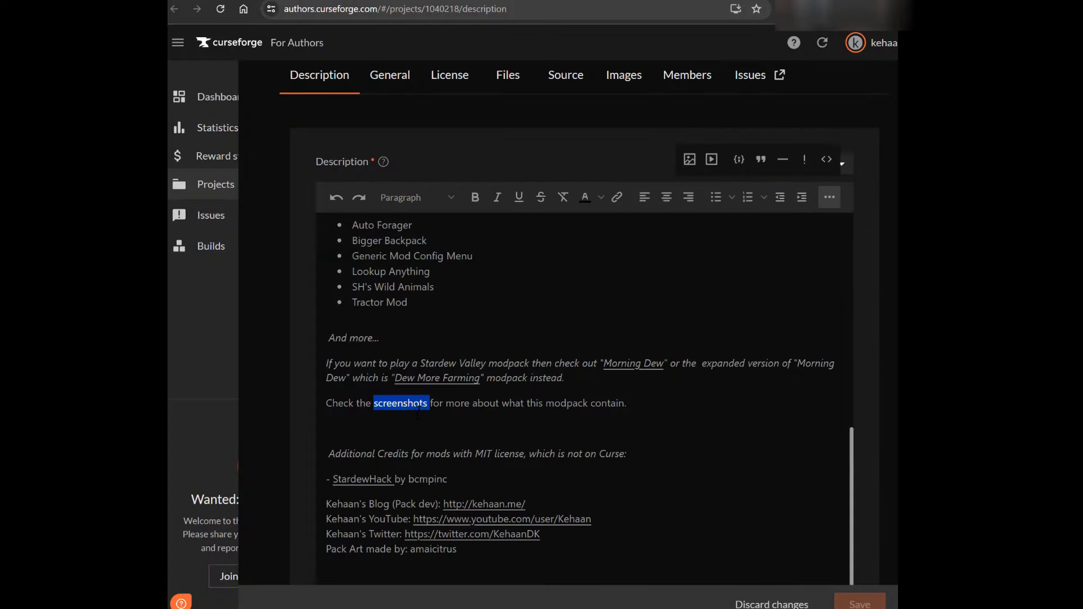
pyautogui.click(419, 402)
pyautogui.moveTo(427, 402); pyautogui.dragTo(374, 402)
pyautogui.click(616, 196)
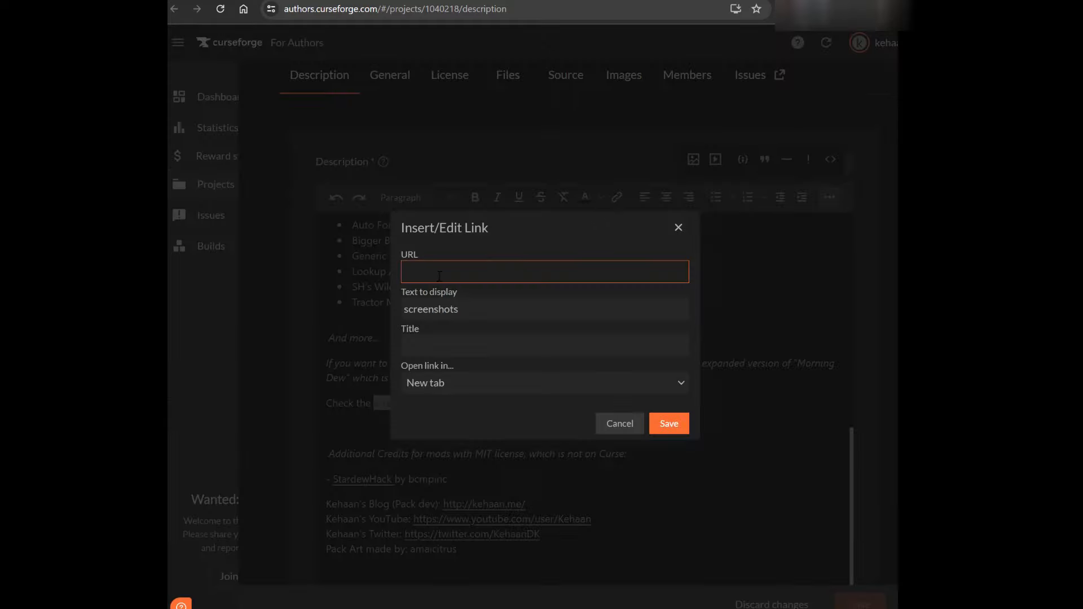
pyautogui.write('https://www.curseforge.com/stardewvalley/modpacks/i-created-a-stardew-valley-modpack/screenshots')
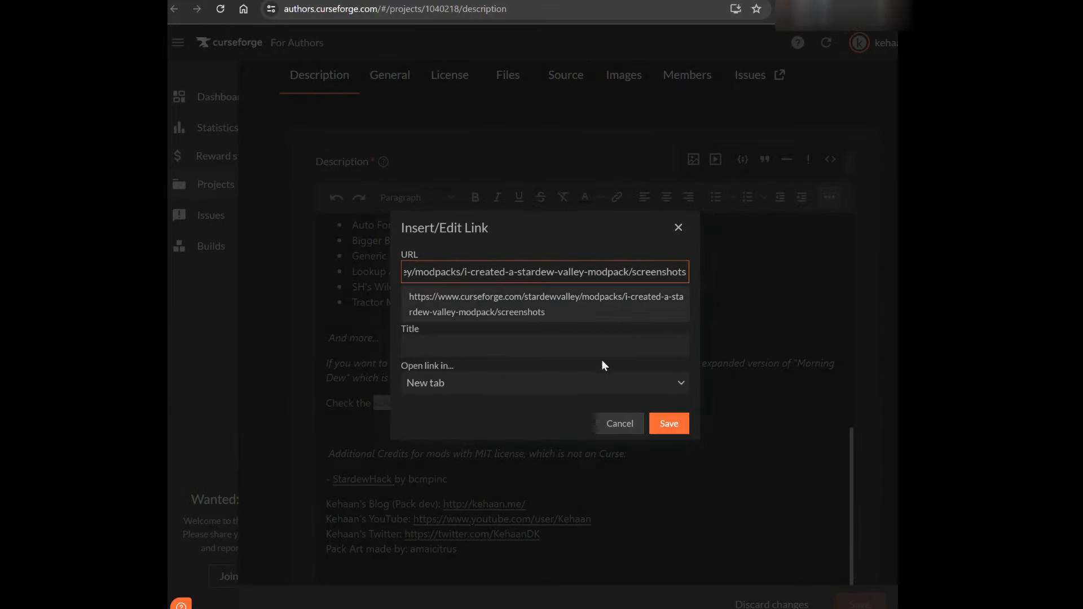
pyautogui.click(553, 407)
pyautogui.click(666, 422)
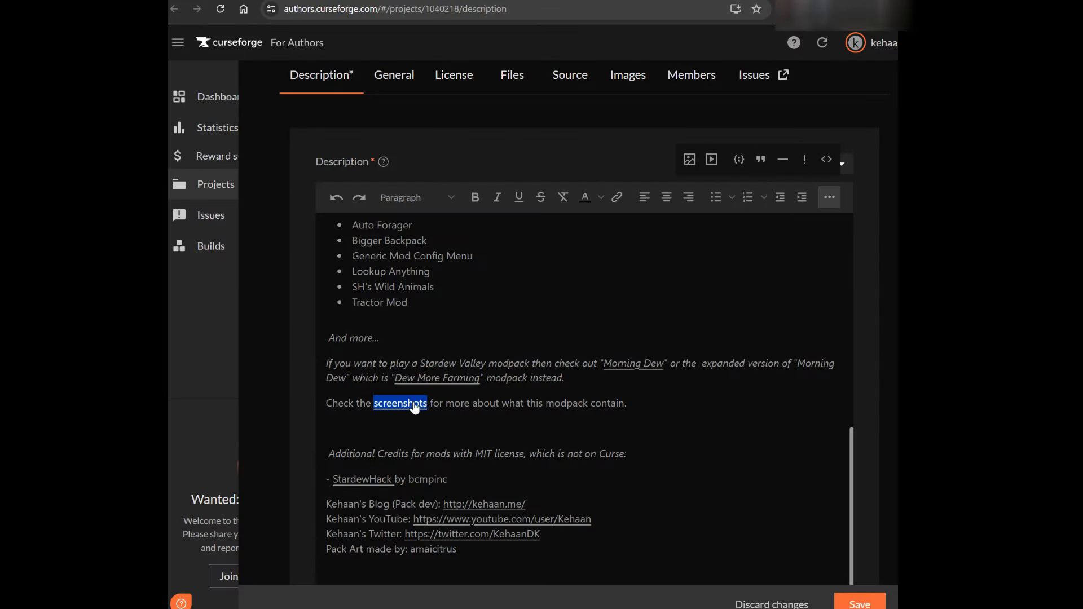
pyautogui.click(849, 602)
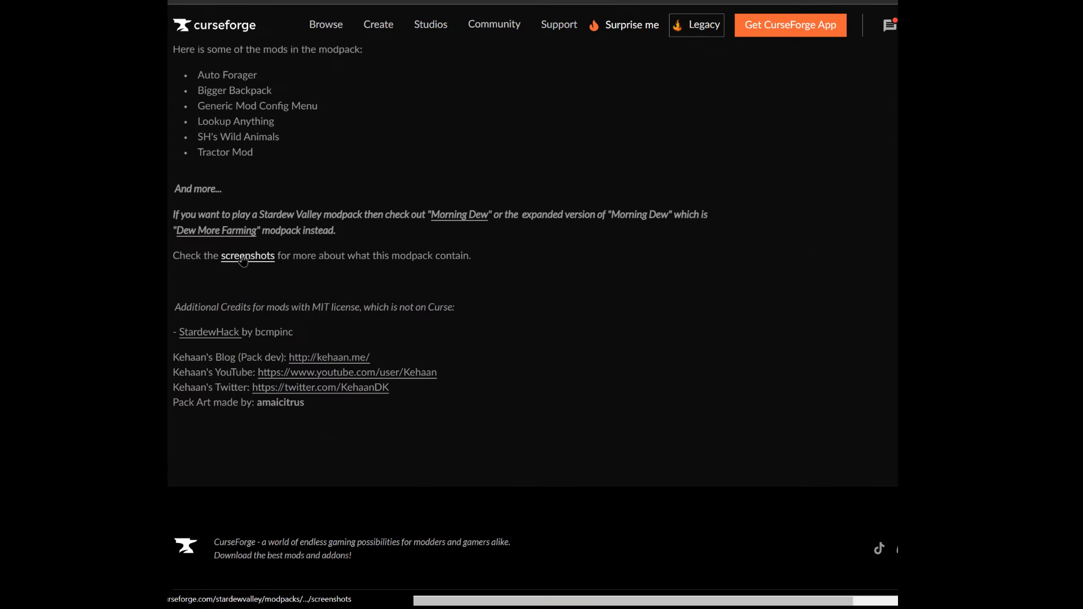
pyautogui.click(242, 257)
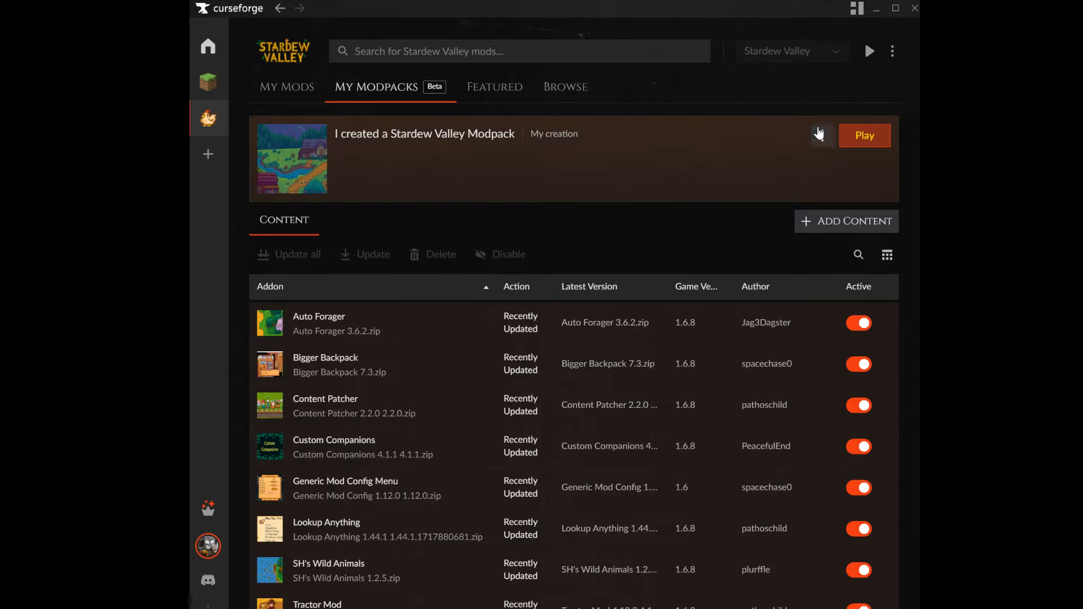
# In the CurseForge app, export the modpack profile with package version 1.0.0 as "I created a Stardew Valley Modpack-1.0.0" in the New folder
pyautogui.click(819, 143)
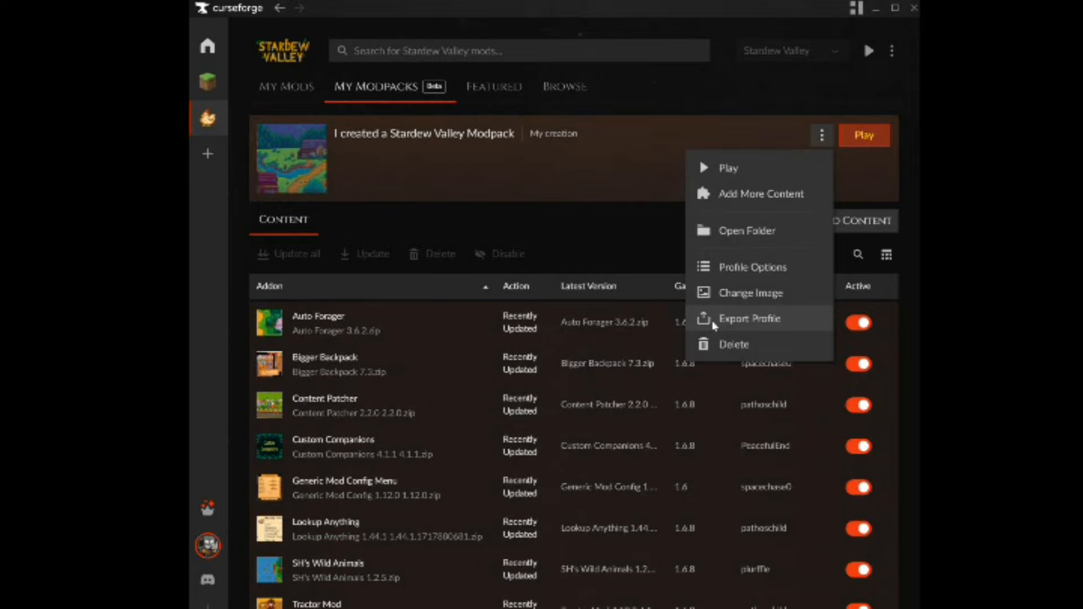
pyautogui.click(755, 332)
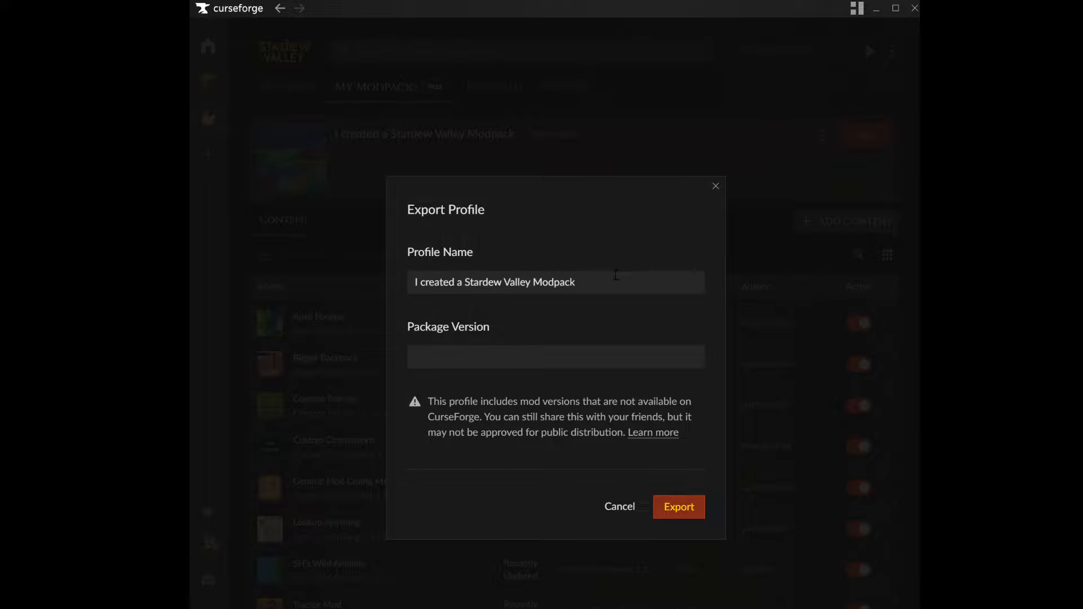
pyautogui.click(442, 355)
pyautogui.write('1.0.0')
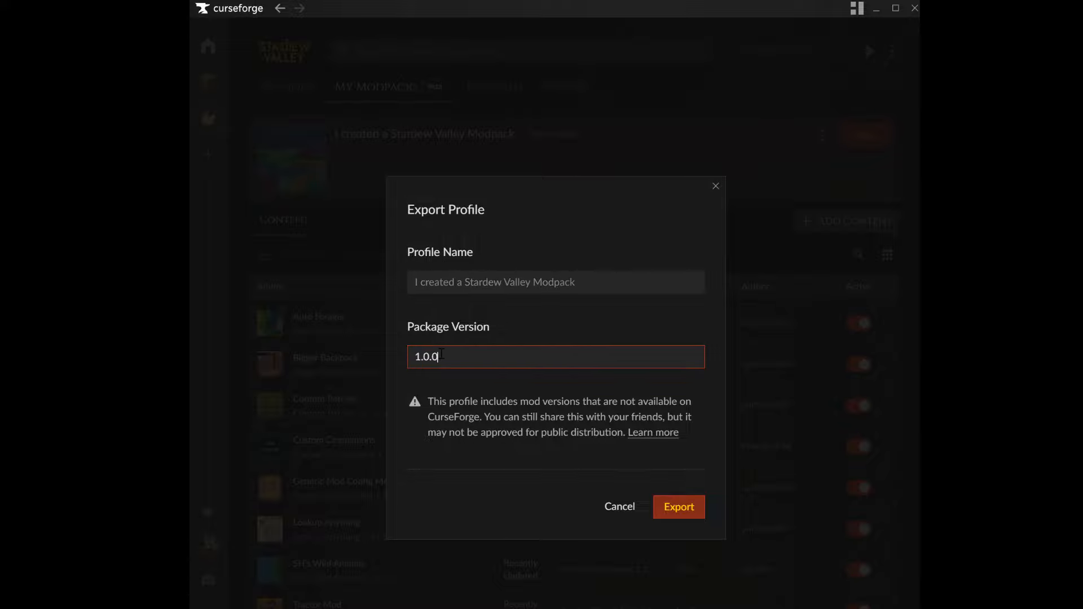
pyautogui.click(569, 417)
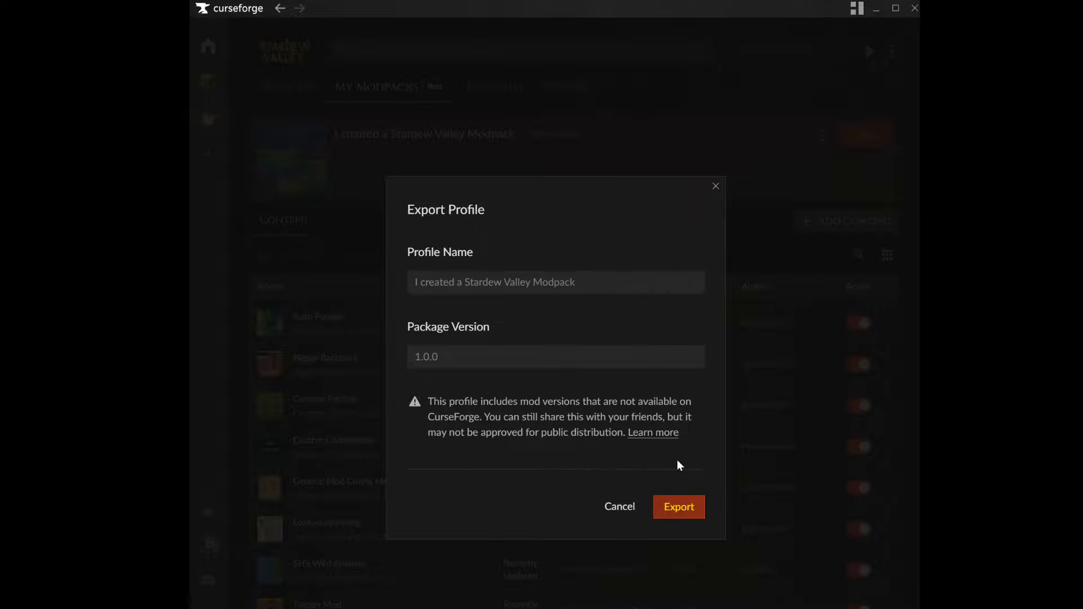
pyautogui.click(681, 514)
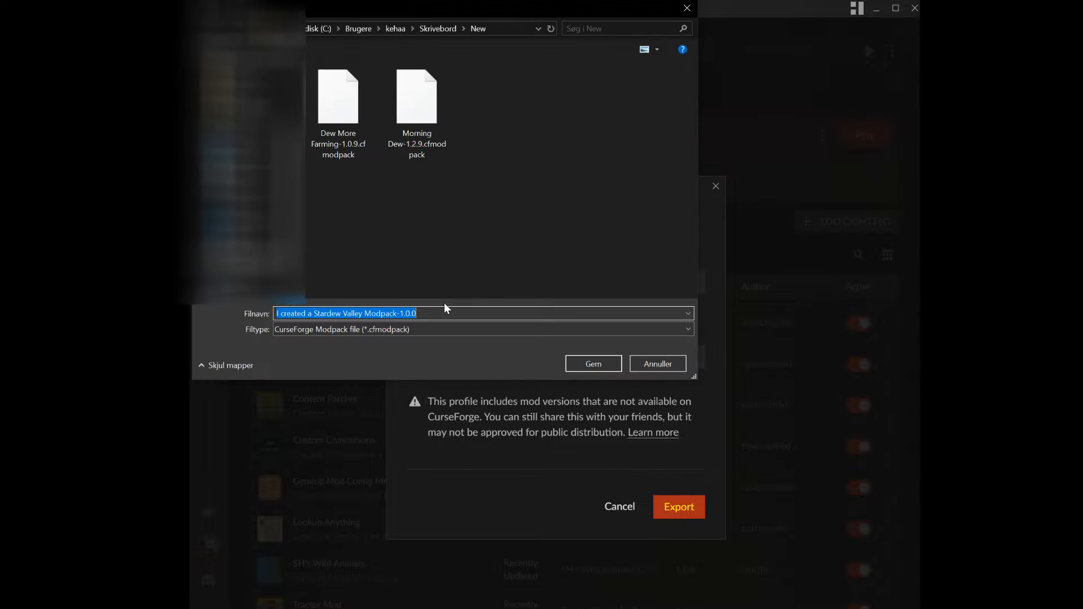
pyautogui.click(585, 362)
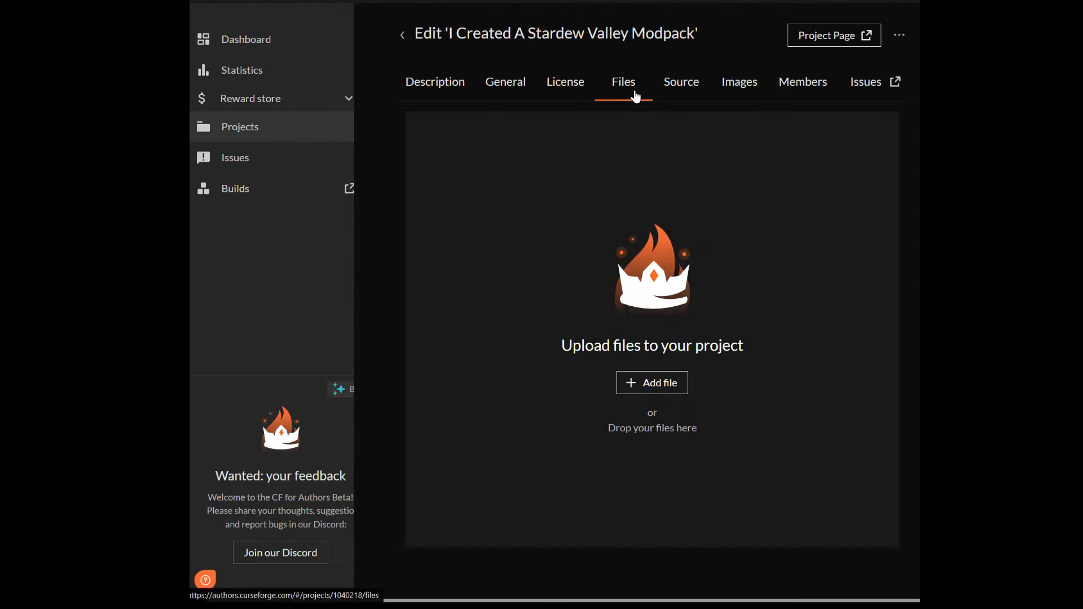
# Add a new file to the project's files and upload "I created a Stardew Valley Modpack-1.0.0.cfmodpack"
pyautogui.click(651, 384)
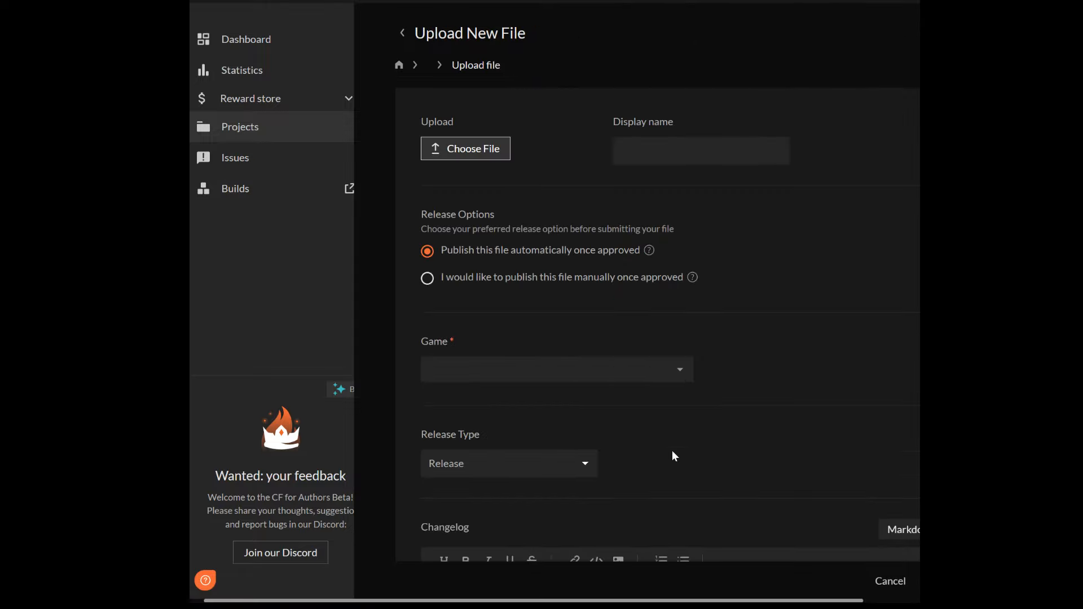
pyautogui.click(477, 151)
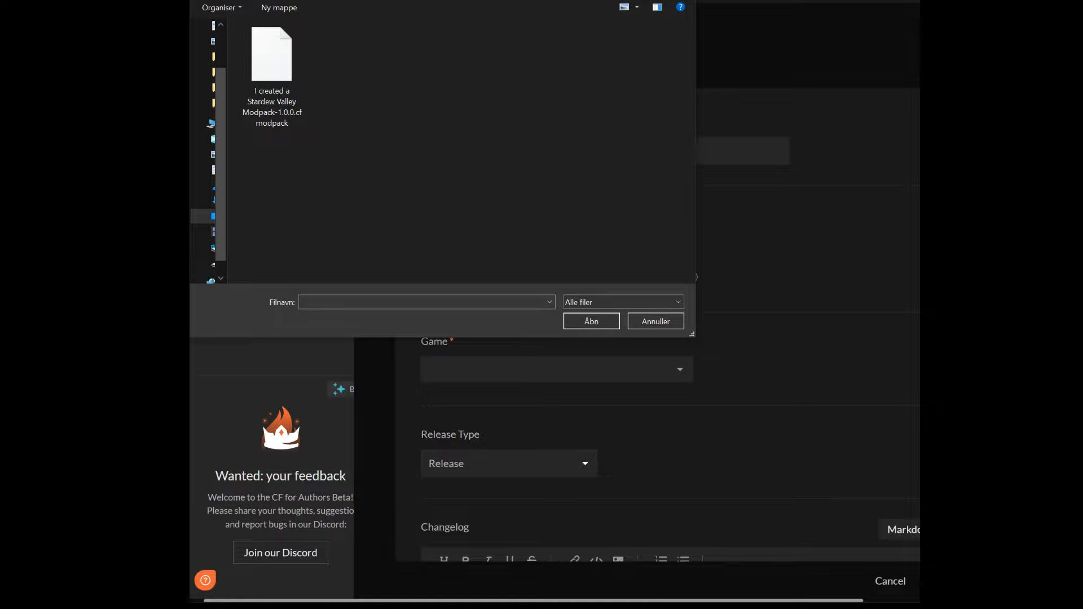
pyautogui.click(268, 54)
pyautogui.click(579, 322)
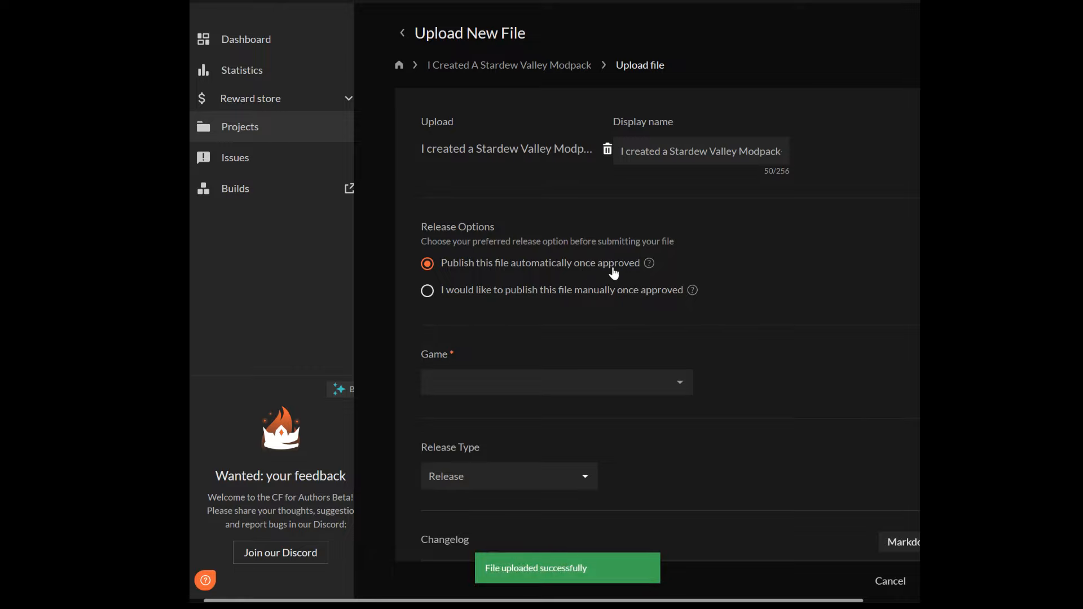
# Set the file's release option to manual publishing once approved, and read the help for the automatic publishing option
pyautogui.click(600, 293)
pyautogui.moveTo(691, 293)
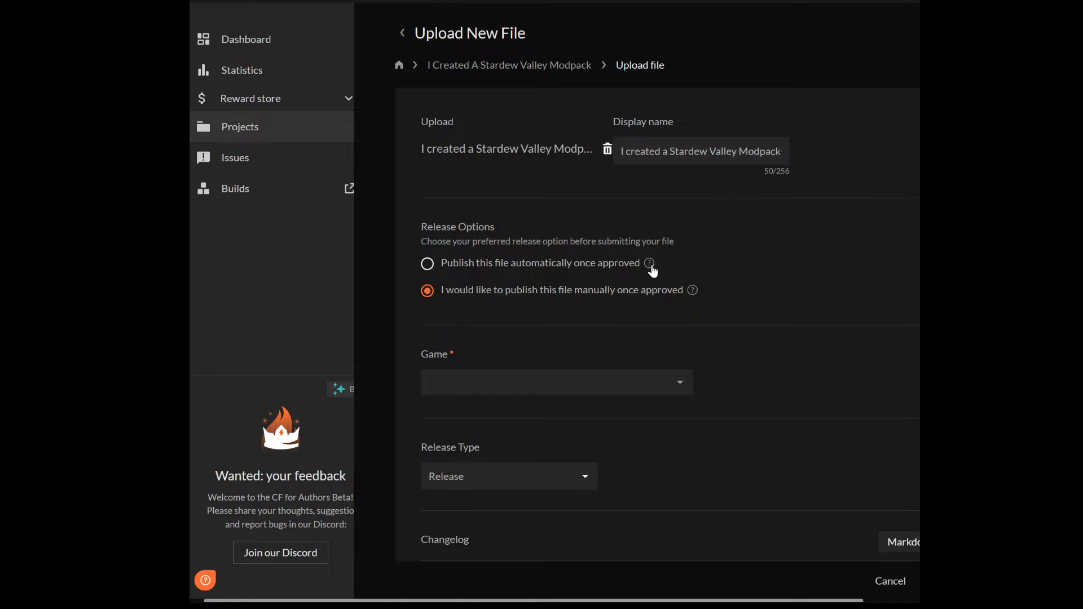
pyautogui.moveTo(650, 268)
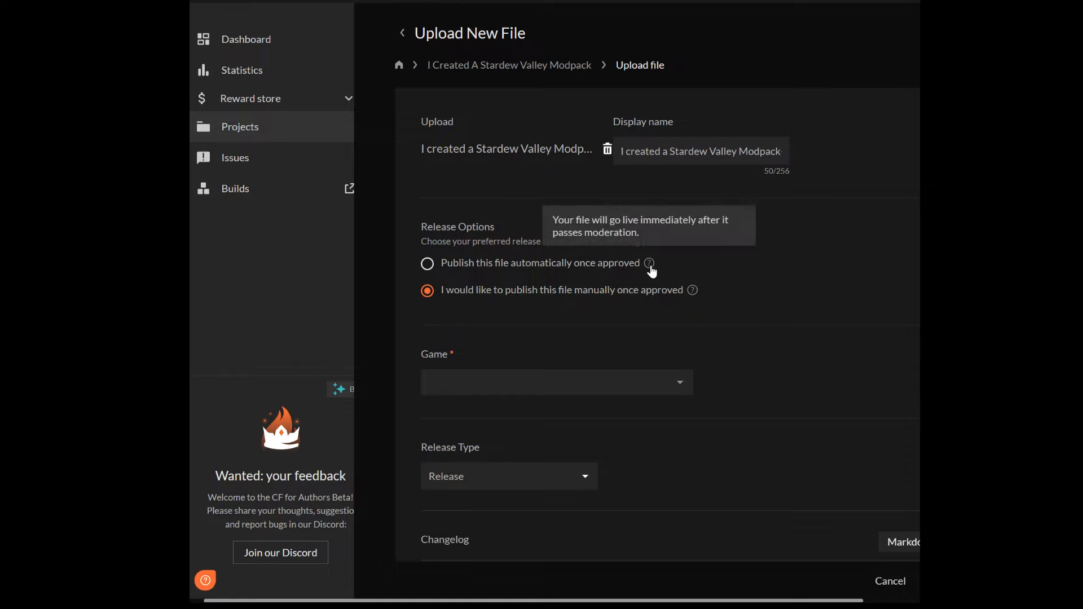
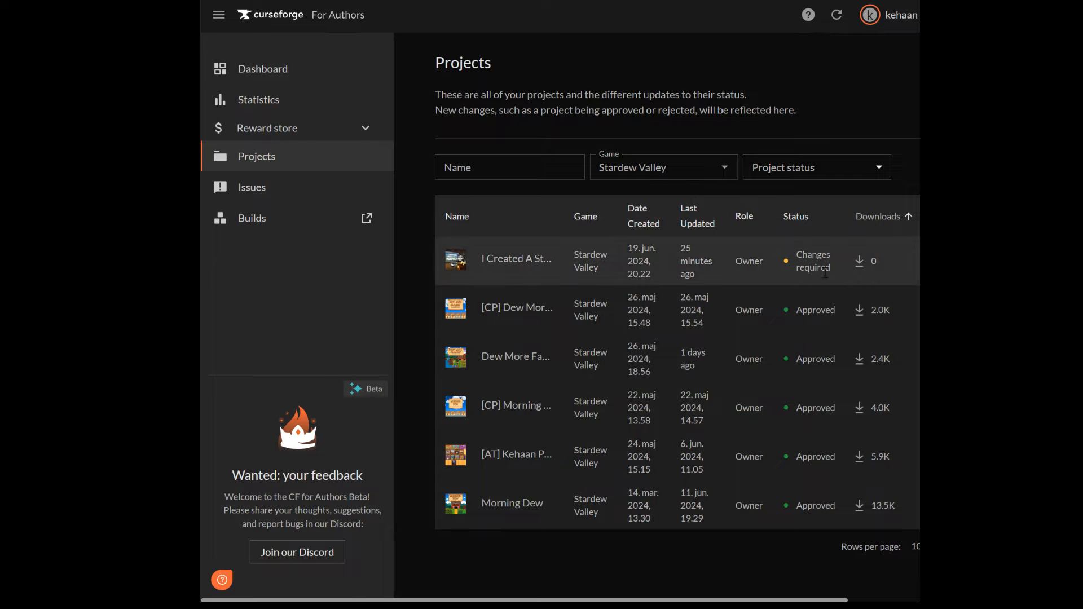
pyautogui.middleClick(845, 191)
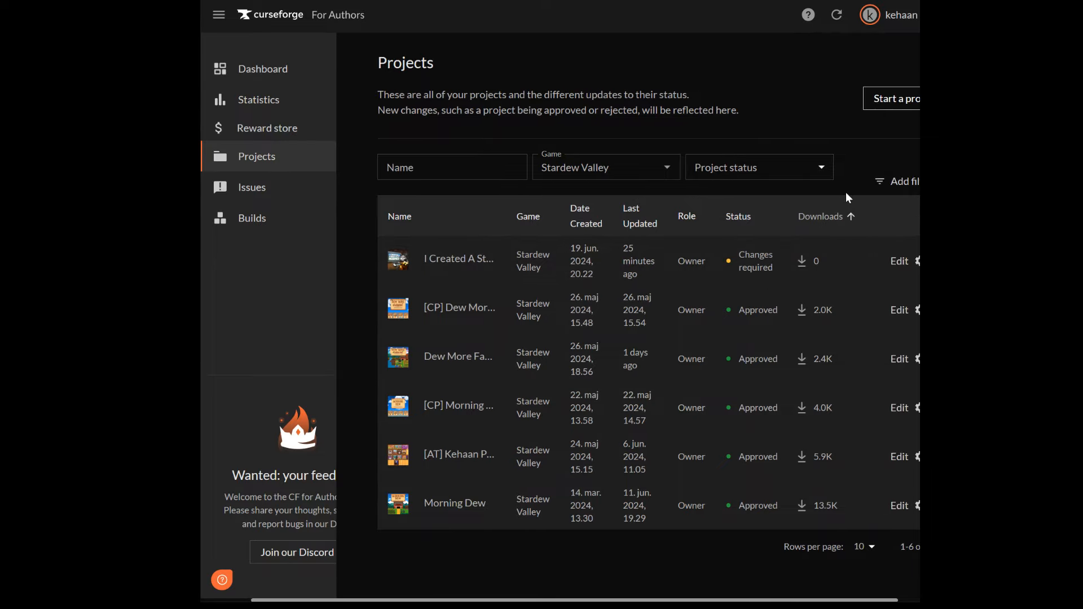
pyautogui.middleClick(879, 186)
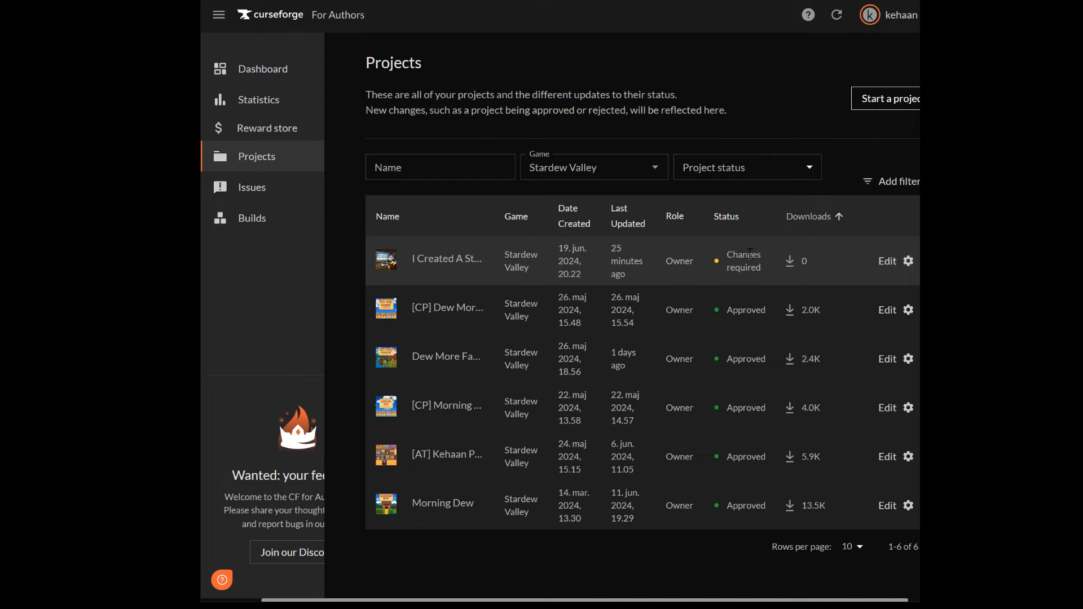
pyautogui.middleClick(786, 110)
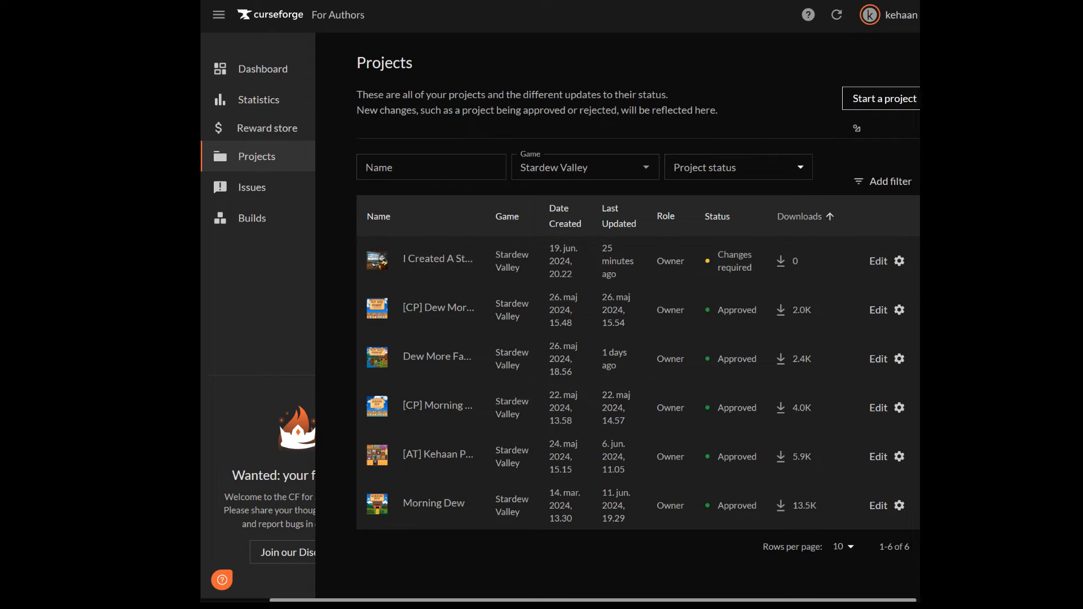
# Open the "I Created A Stardew Valley Modpack" project from the projects list to read its moderation notice, and view all notifications
pyautogui.middleClick(855, 128)
pyautogui.middleClick(855, 127)
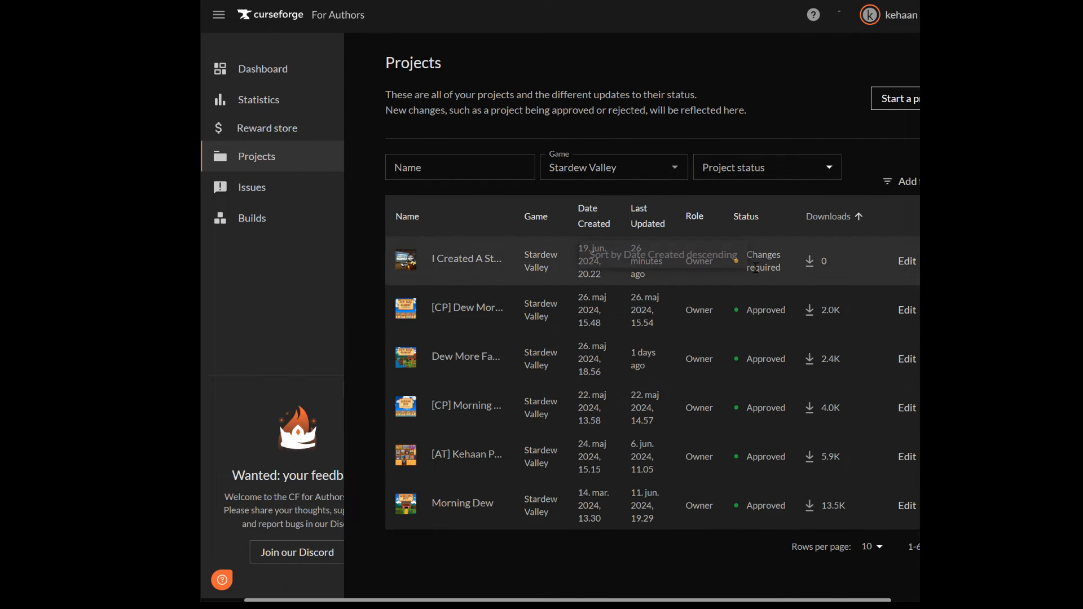
pyautogui.click(474, 265)
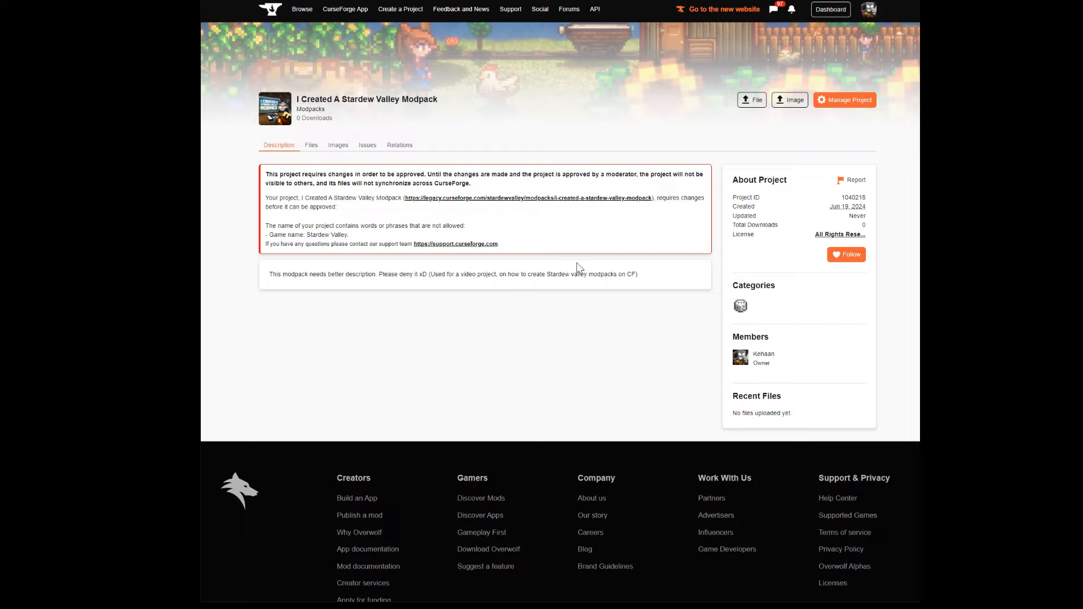
pyautogui.click(791, 16)
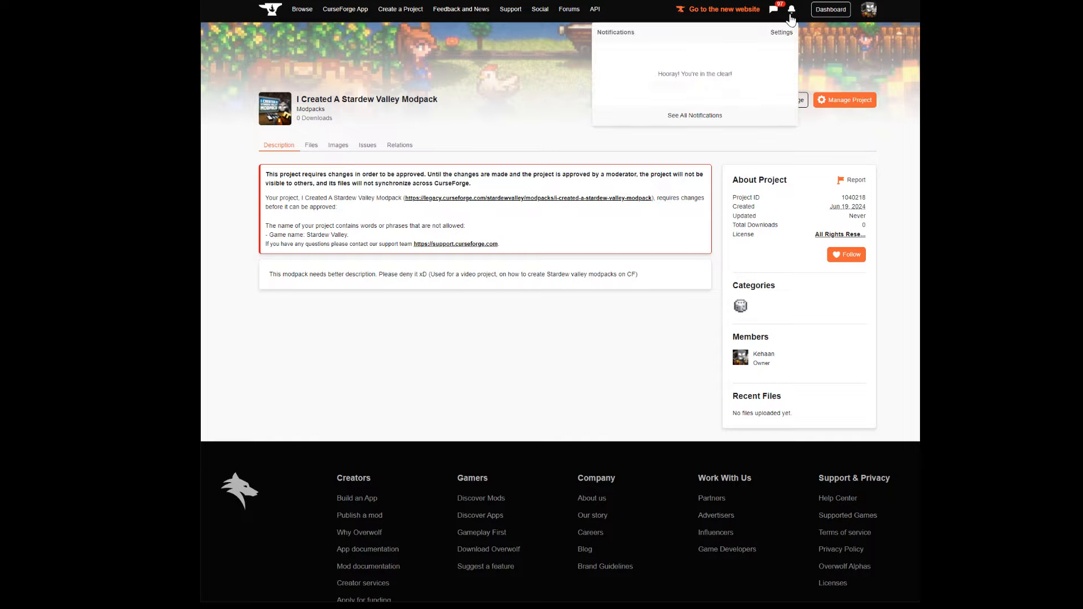
pyautogui.click(683, 117)
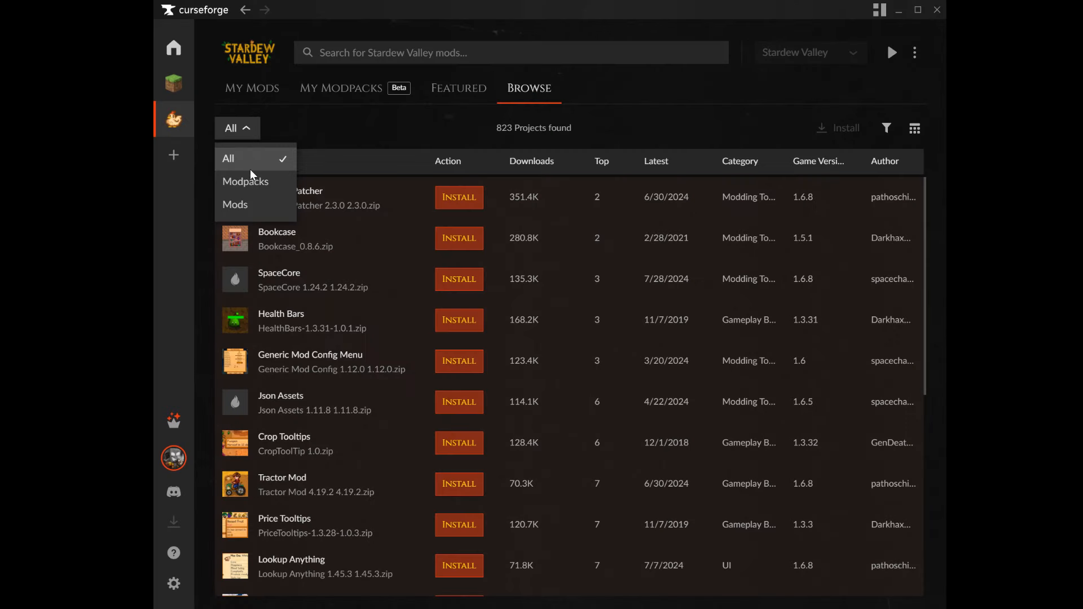
# In the CurseForge app, filter the Stardew Valley projects to modpacks and install "I Created A Stardew Valley Modpack"
pyautogui.click(249, 179)
pyautogui.scroll(-5, 359, 296)
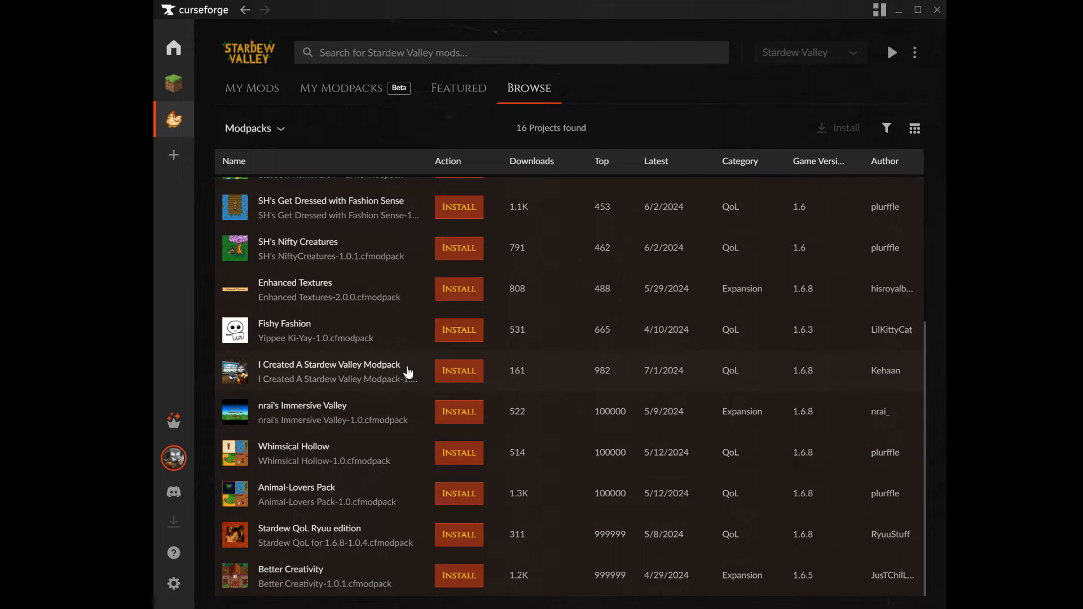
pyautogui.click(465, 372)
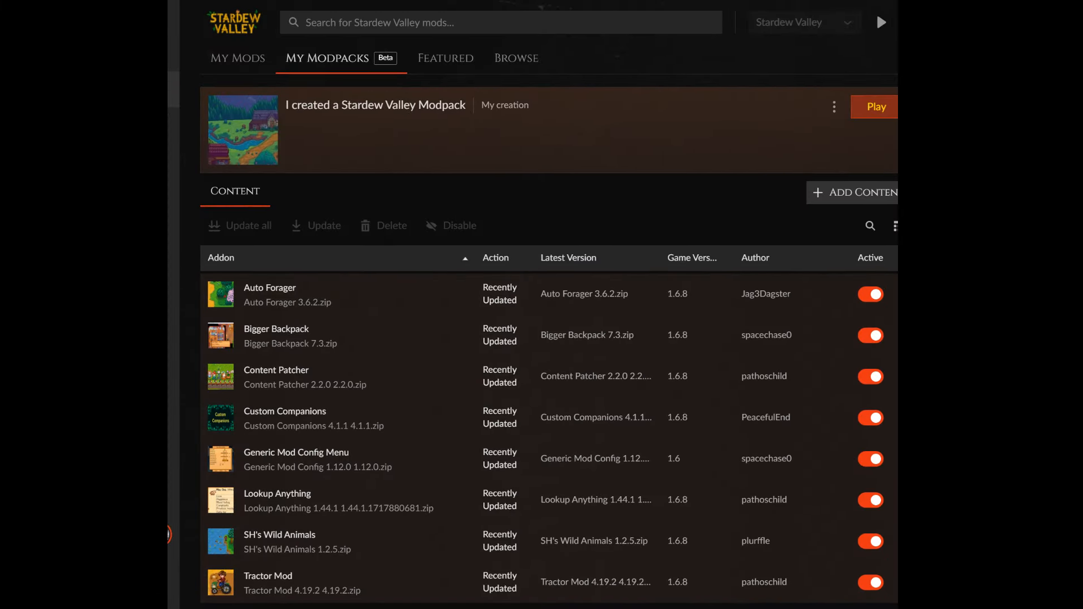
# Look at the installed mods, return to browsing Stardew Valley modpacks only, and install the published "I Created A Stardew Valley Modpack"
pyautogui.click(240, 56)
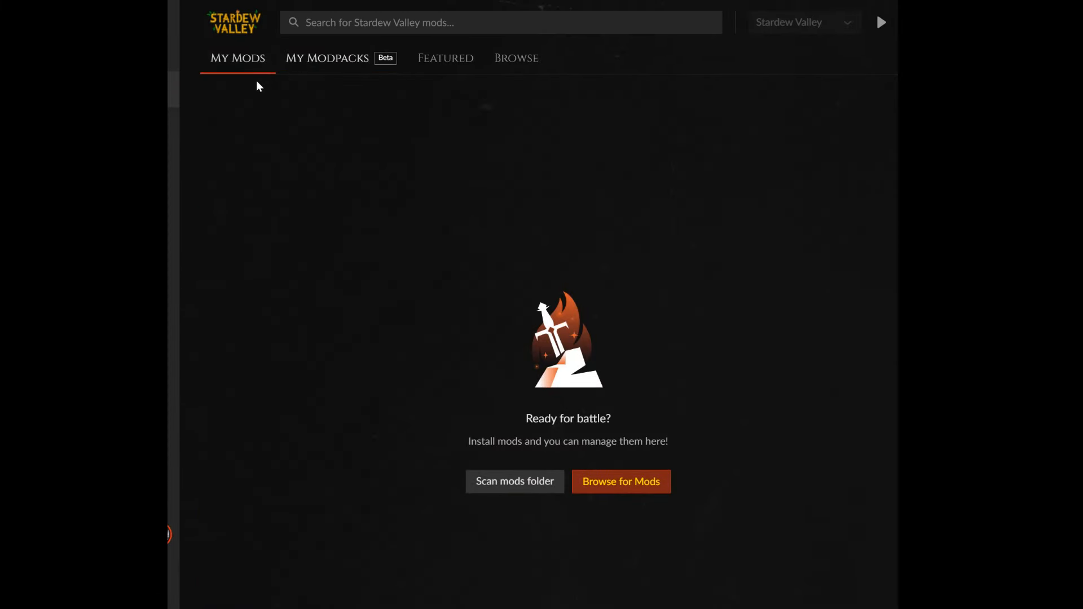
pyautogui.click(507, 60)
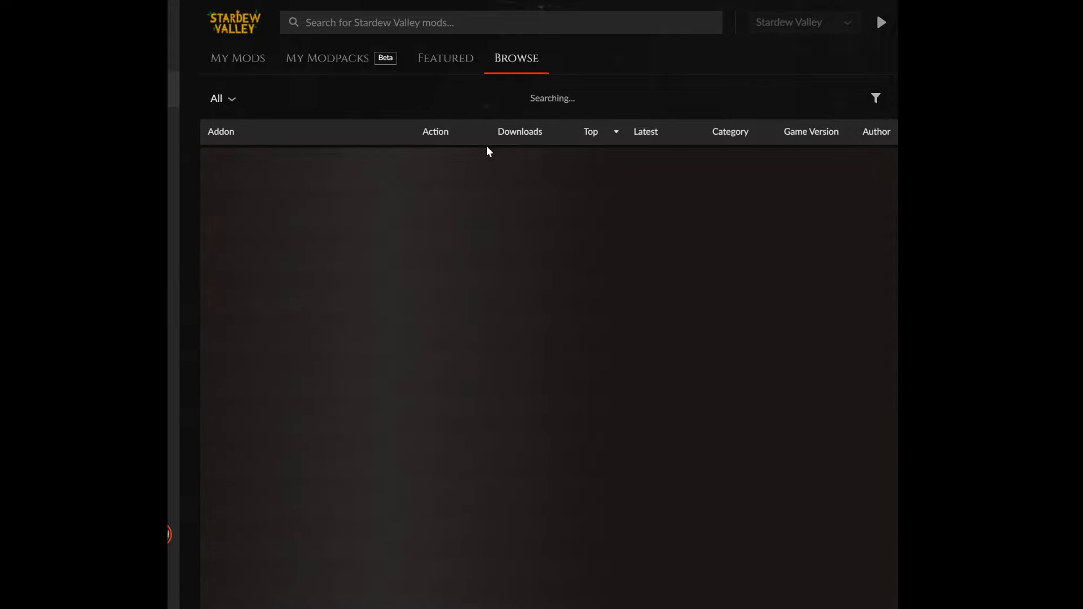
pyautogui.click(223, 100)
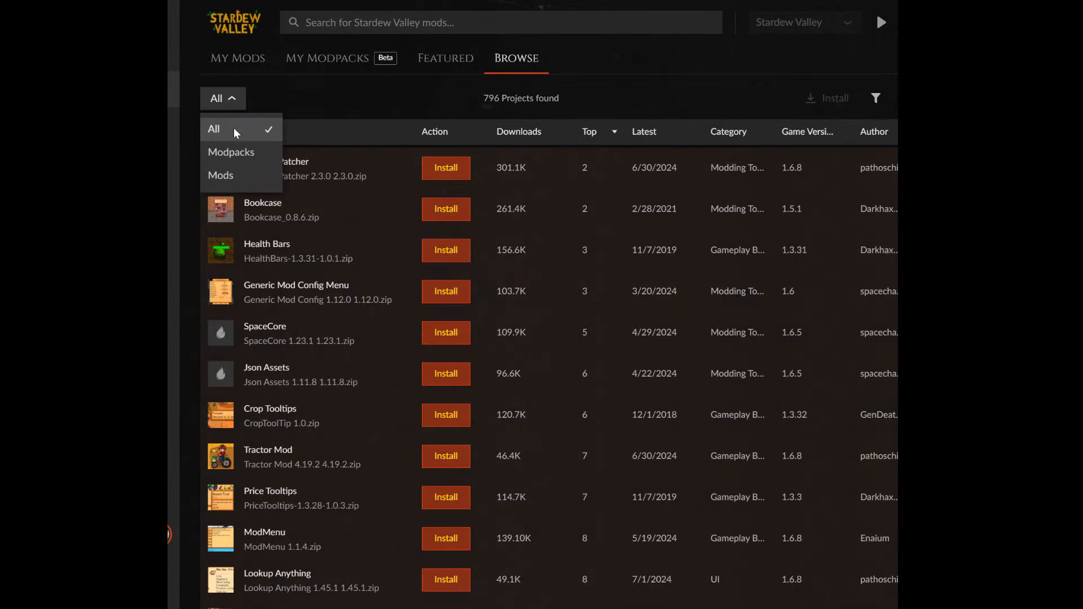
pyautogui.click(234, 150)
pyautogui.scroll(-1, 293, 255)
pyautogui.scroll(-1, 293, 255)
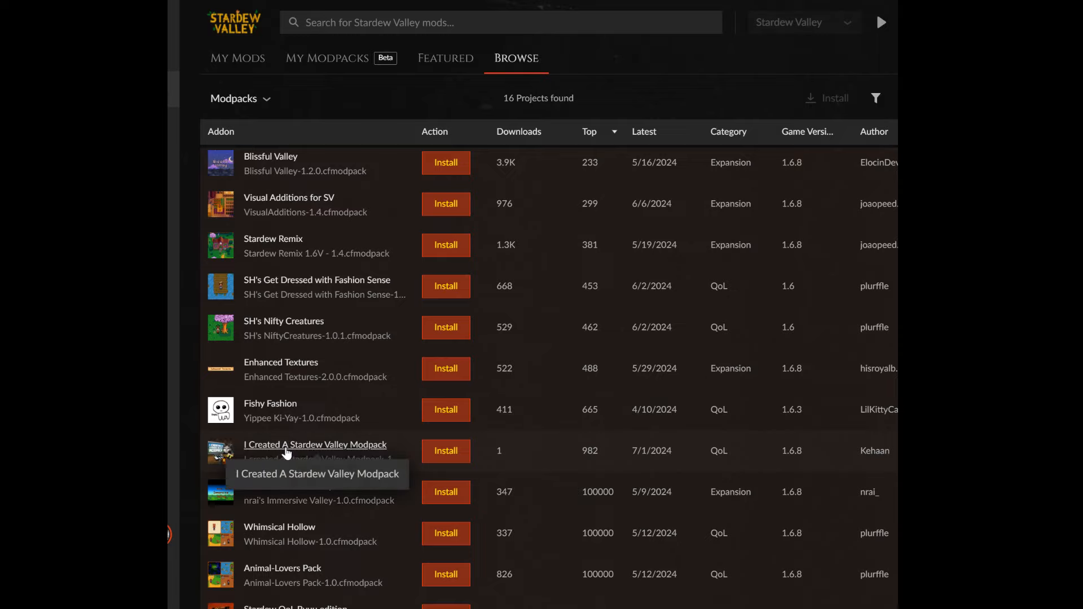
pyautogui.click(450, 456)
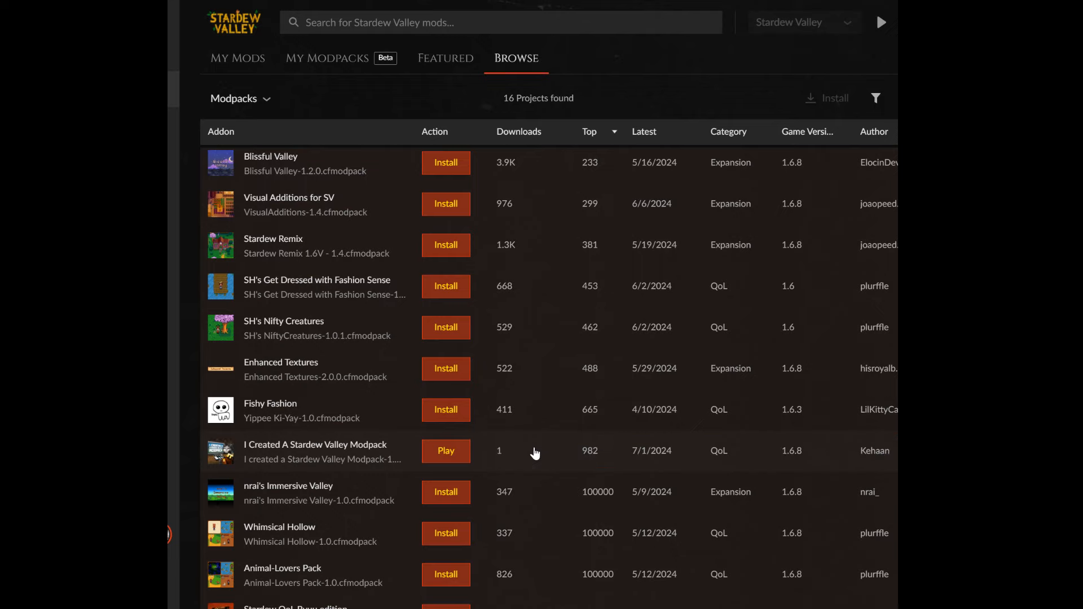
# Launch the installed "I Created A Stardew Valley Modpack" from the owned modpacks to test it, and exit the game from its title screen
pyautogui.click(349, 63)
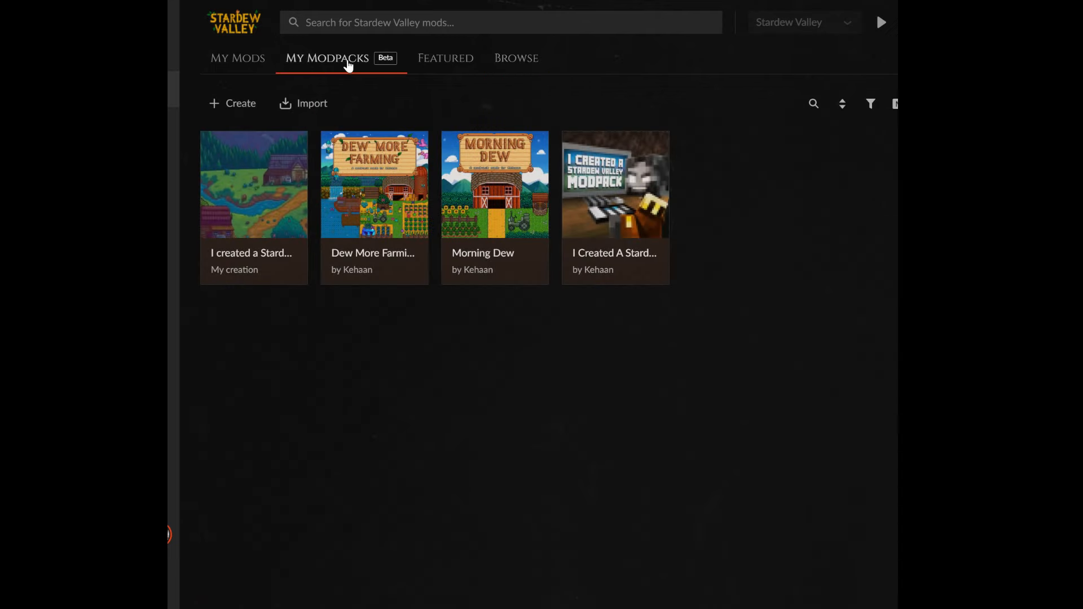
pyautogui.moveTo(630, 181)
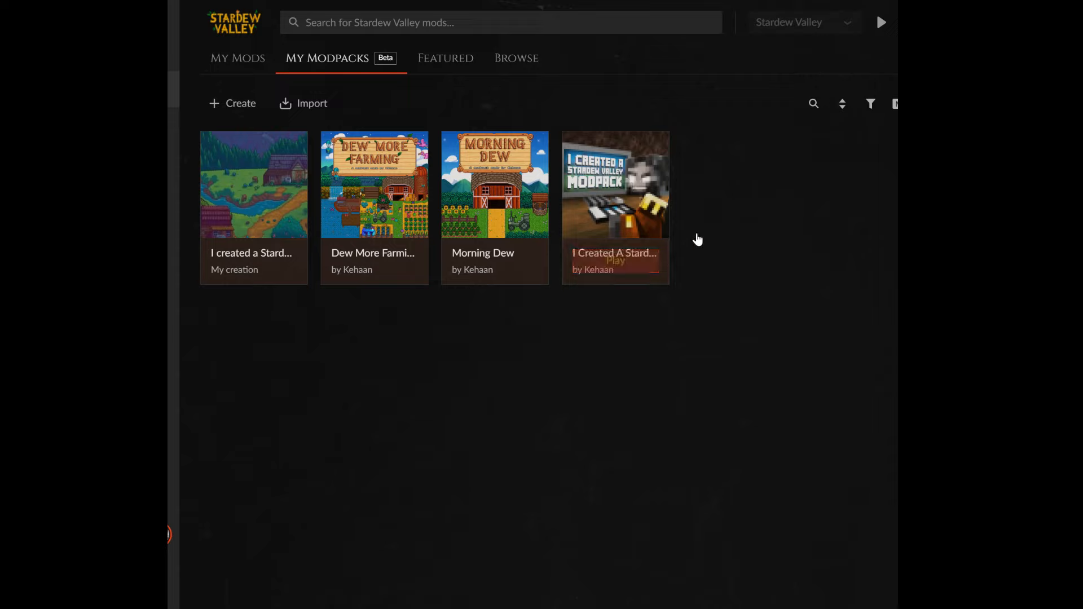
pyautogui.click(621, 267)
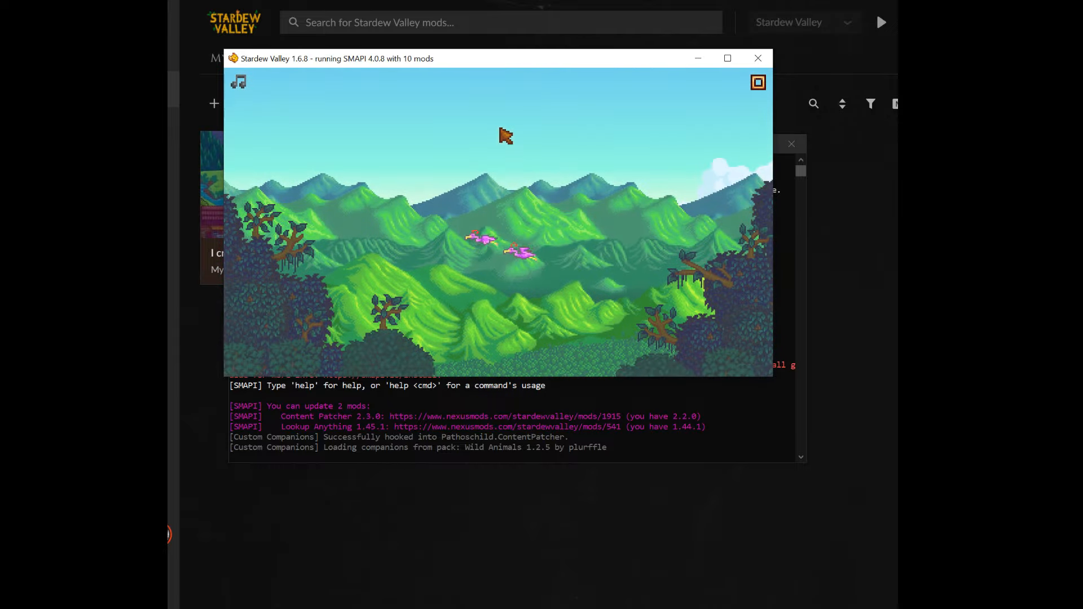
pyautogui.click(510, 142)
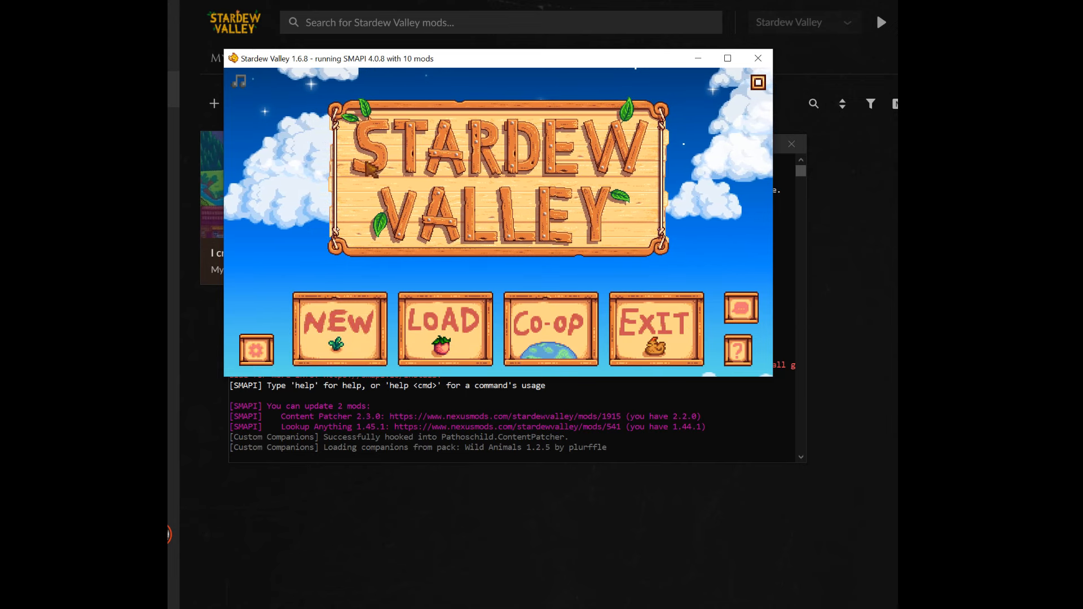
pyautogui.click(646, 322)
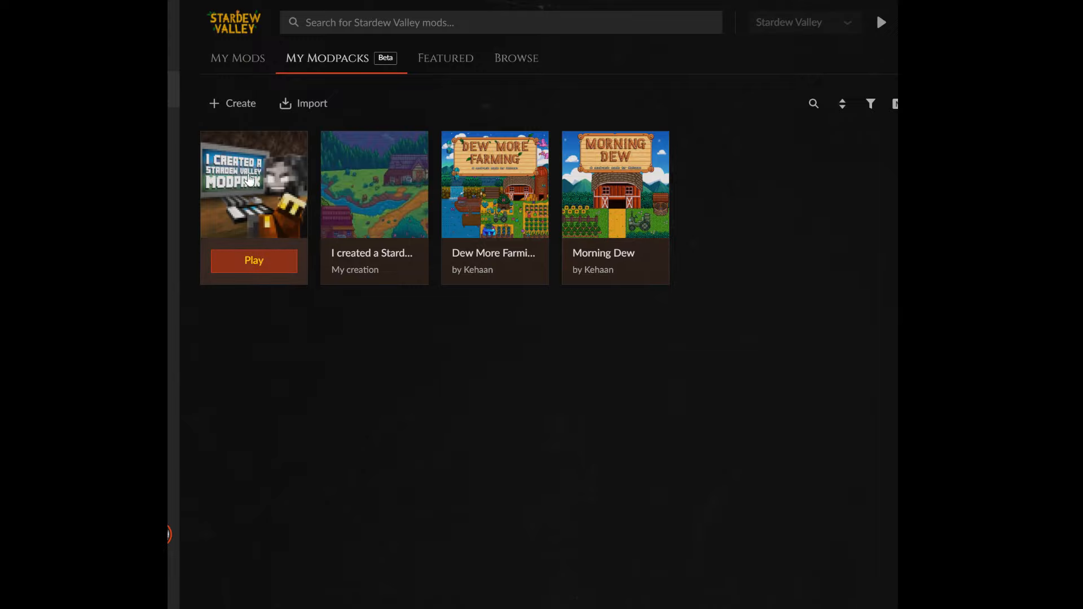
# Allow content management in the profile options of the installed "I Created A Stardew Valley Modpack"
pyautogui.rightClick(246, 170)
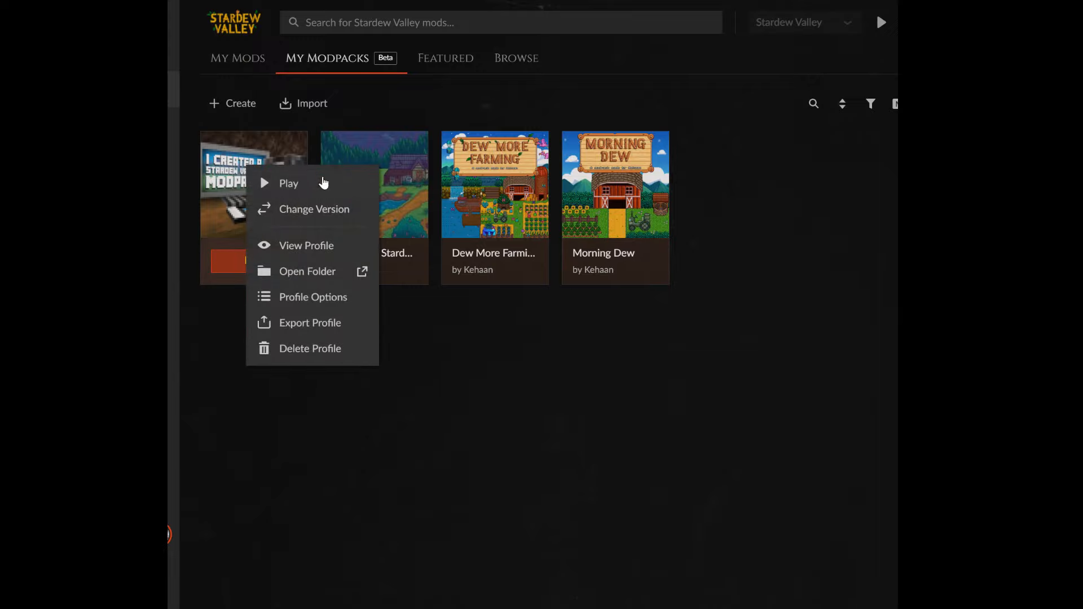
pyautogui.click(325, 297)
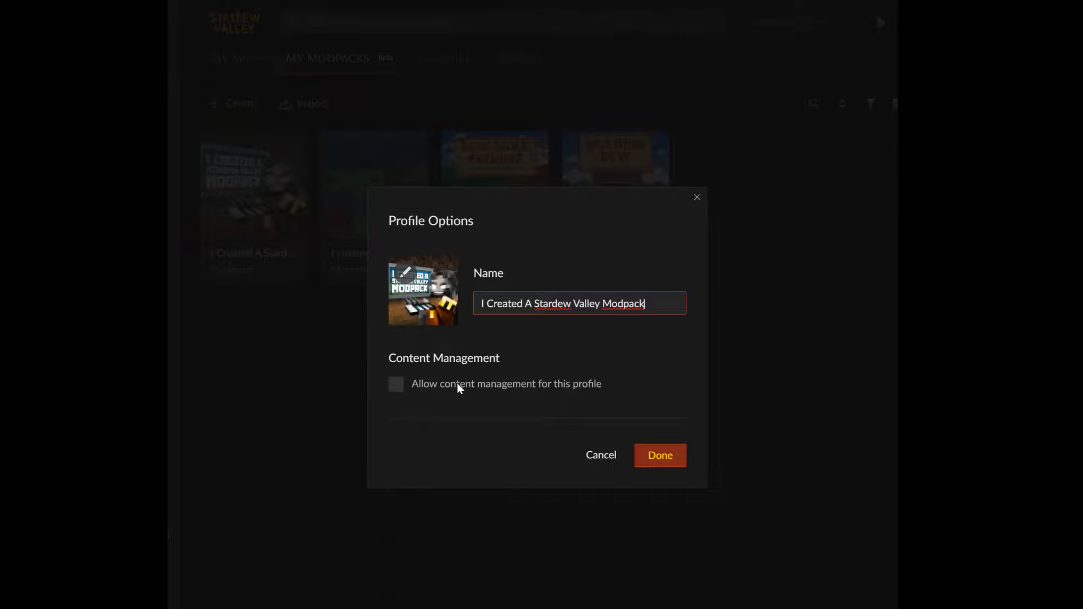
pyautogui.click(403, 383)
pyautogui.click(662, 457)
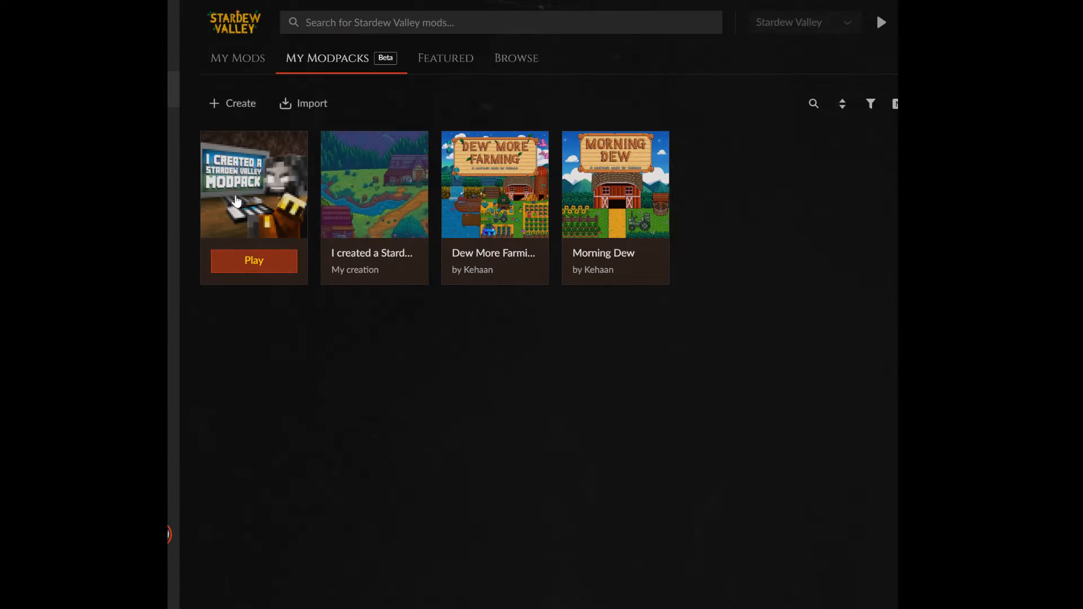
# Update the Lookup Anything and Content Patcher mods in the installed modpack's content list
pyautogui.click(259, 204)
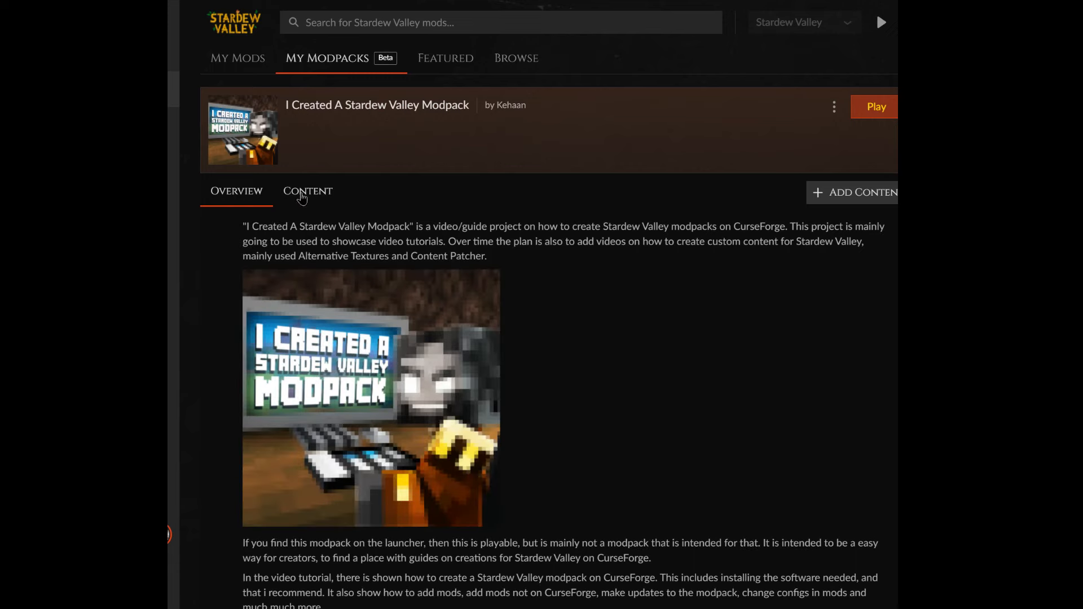
pyautogui.click(302, 195)
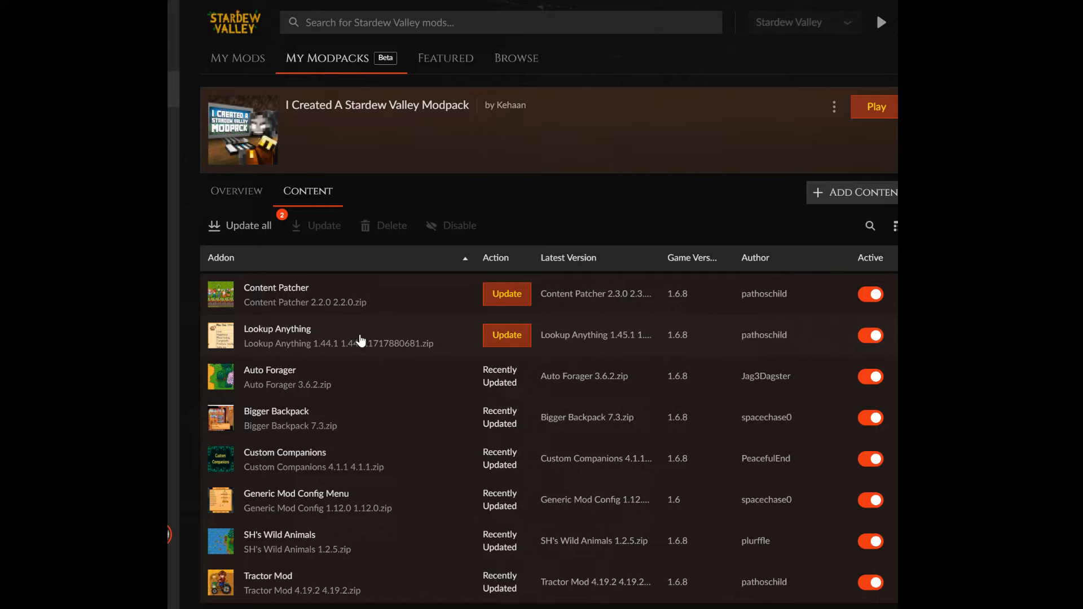
pyautogui.click(506, 335)
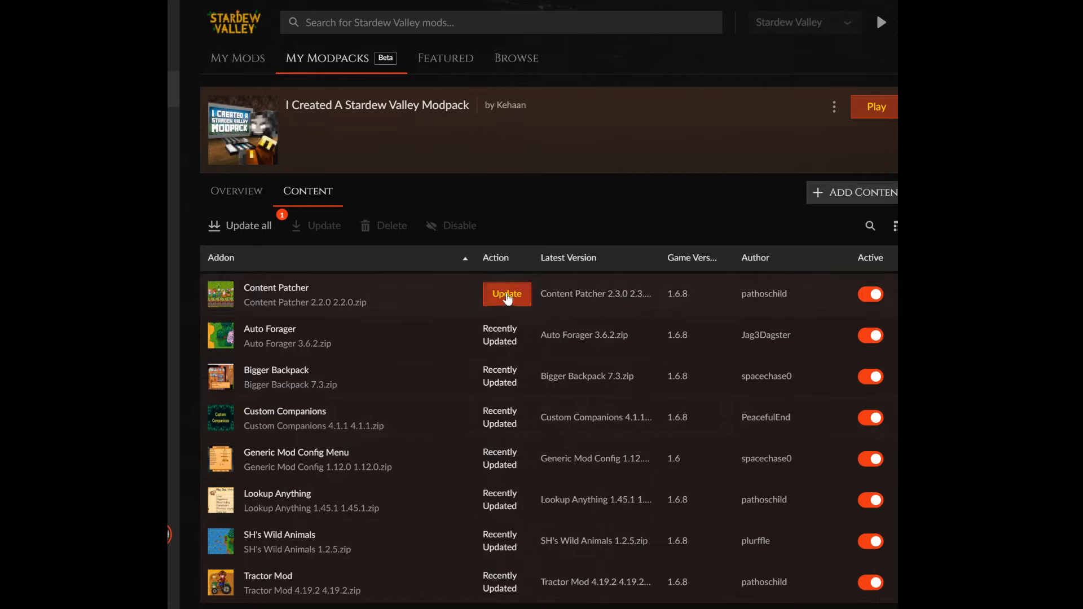
pyautogui.click(507, 295)
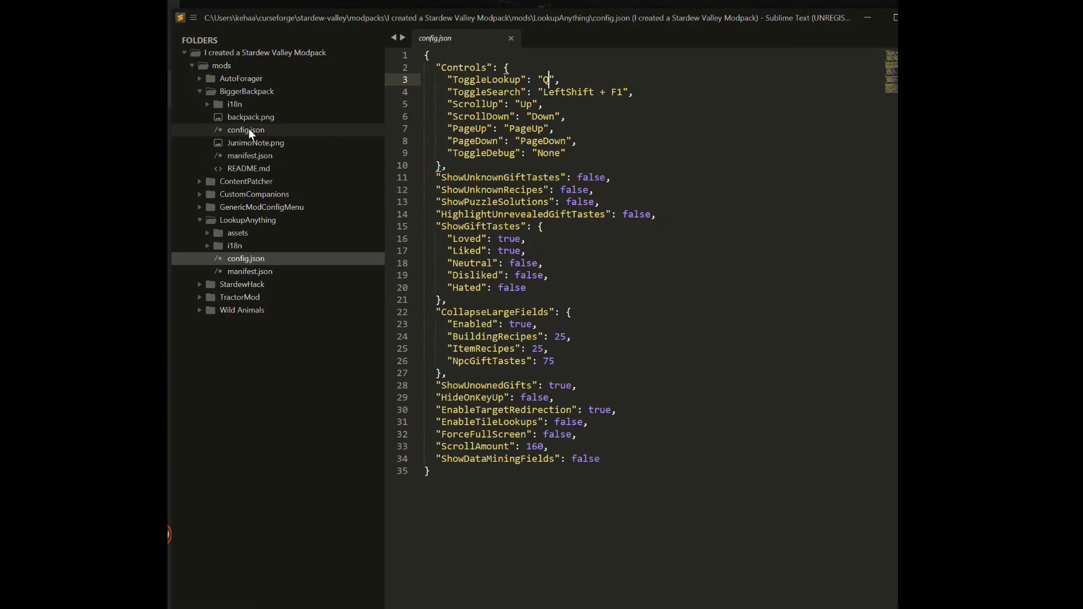
# Set BackpackCost to 100000 in BiggerBackpack's config.json, save the file, and test-launch the modpack
pyautogui.click(249, 128)
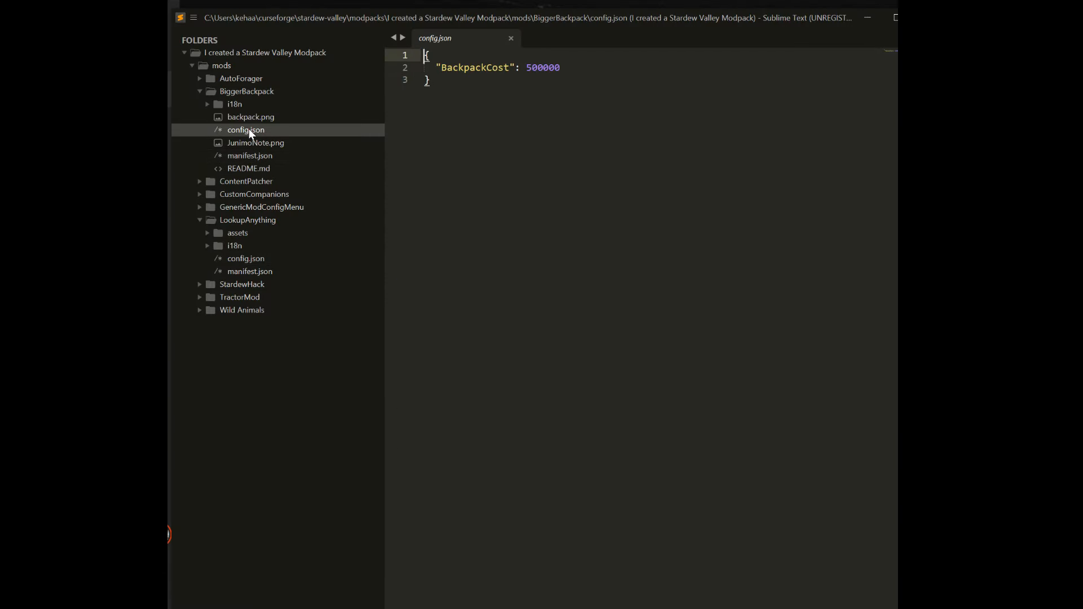
pyautogui.click(526, 67)
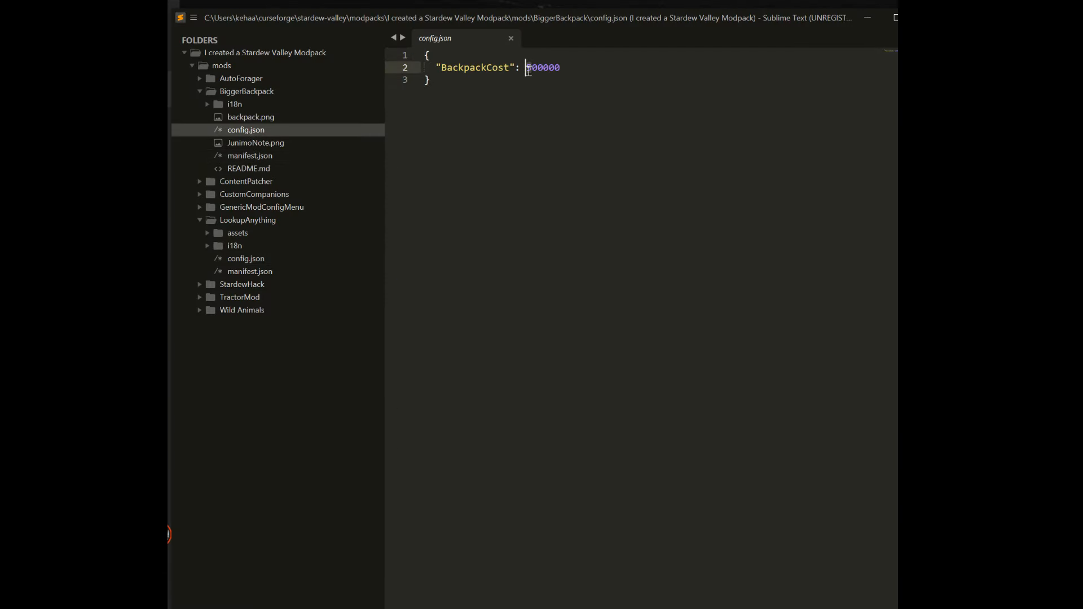
pyautogui.write('1')
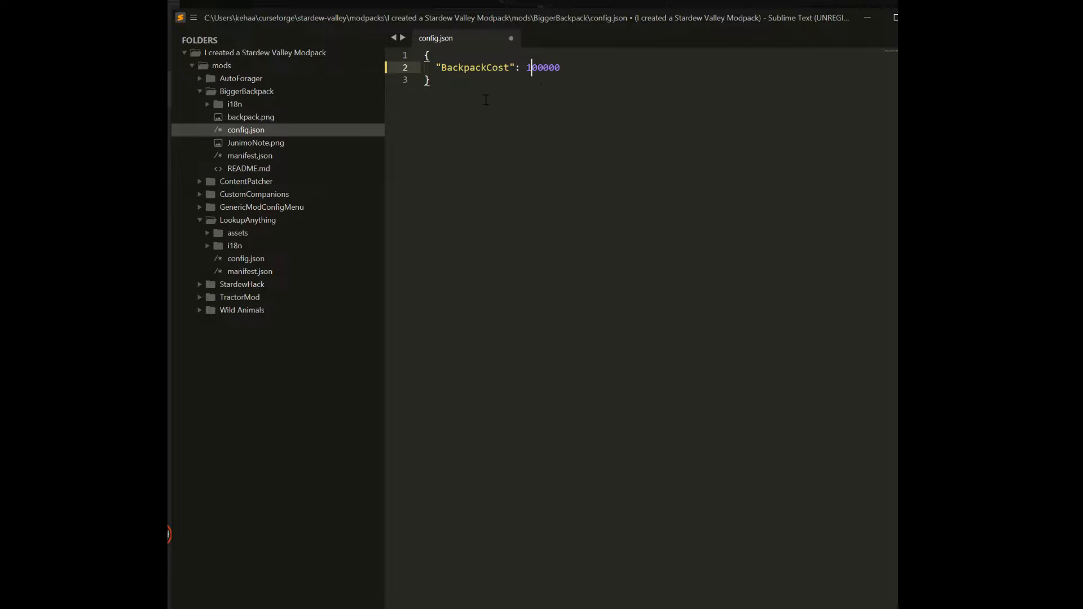
pyautogui.click(485, 100)
pyautogui.hotkey('ctrl', 's')
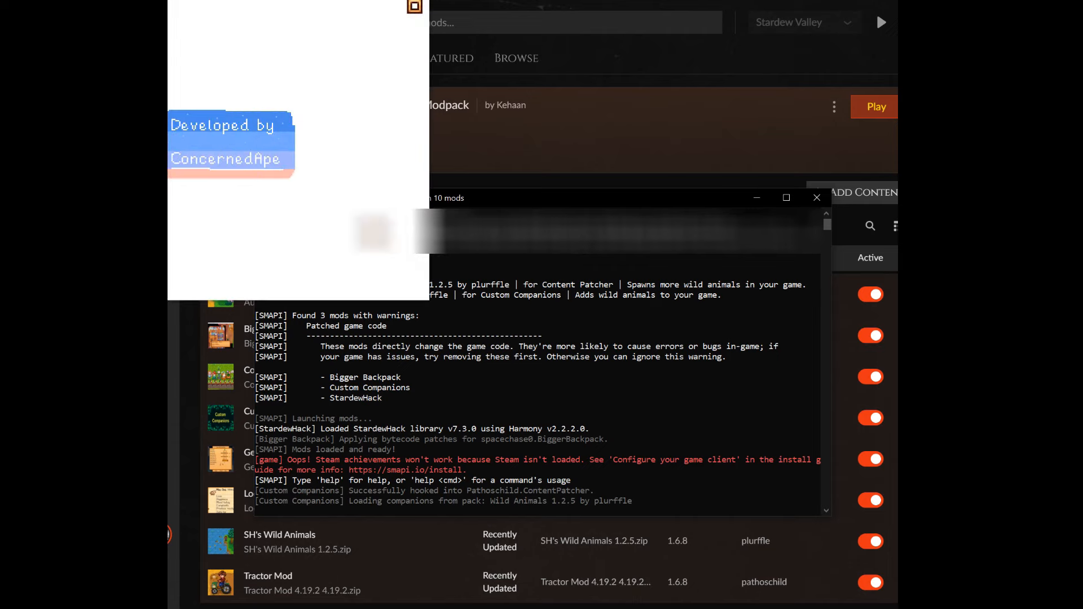
pyautogui.moveTo(377, 77); pyautogui.dragTo(422, 221)
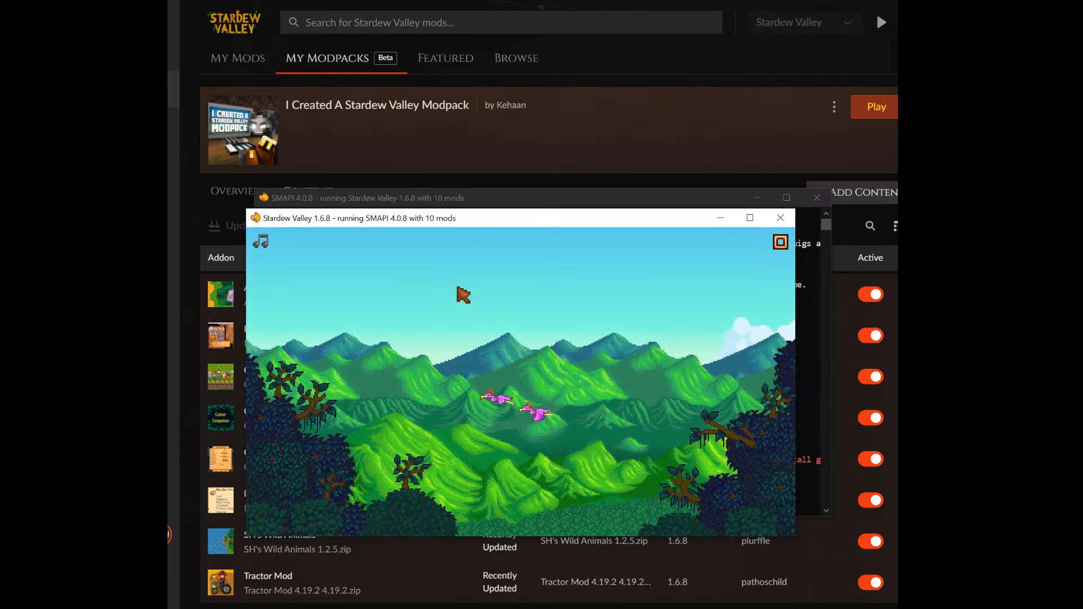
pyautogui.click(718, 111)
# Check the published file on the project page and export the modpack profile with package version 1.0.1
pyautogui.click(833, 107)
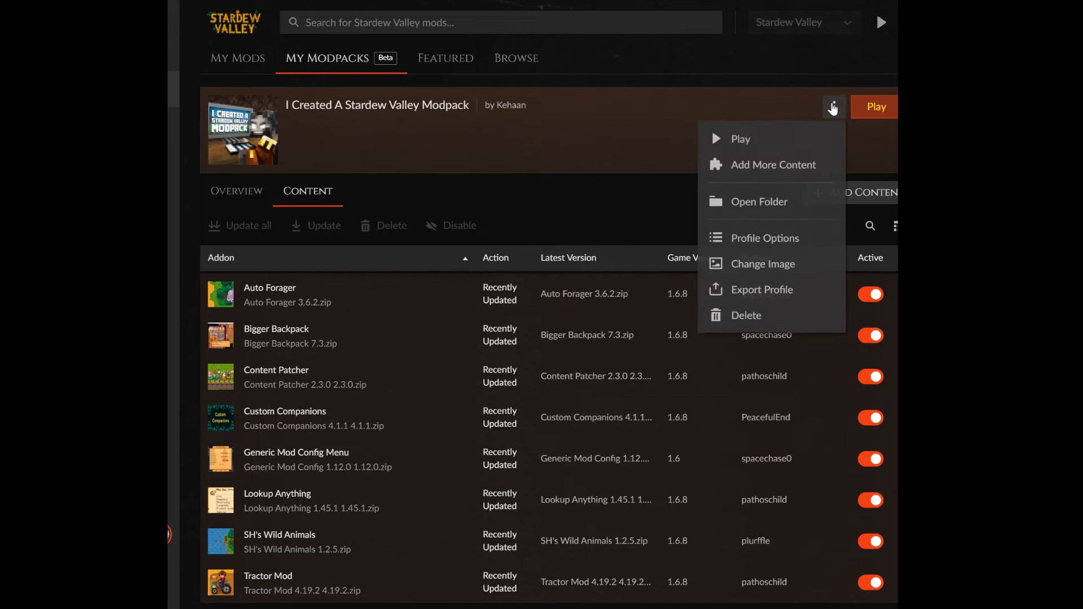
pyautogui.click(767, 293)
pyautogui.click(443, 335)
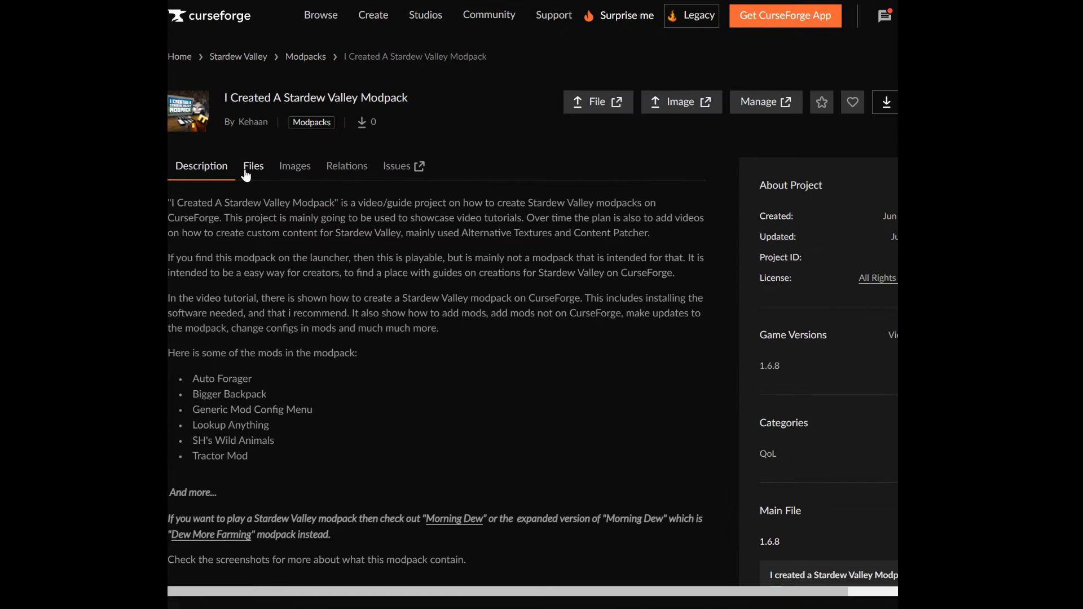
pyautogui.click(246, 169)
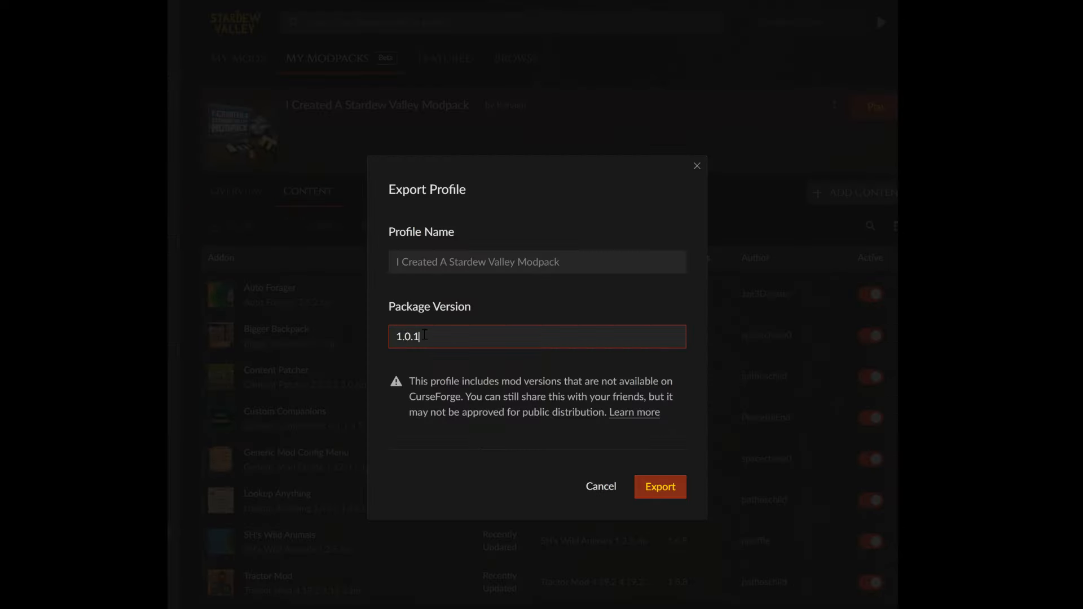
pyautogui.doubleClick(405, 337)
pyautogui.click(670, 488)
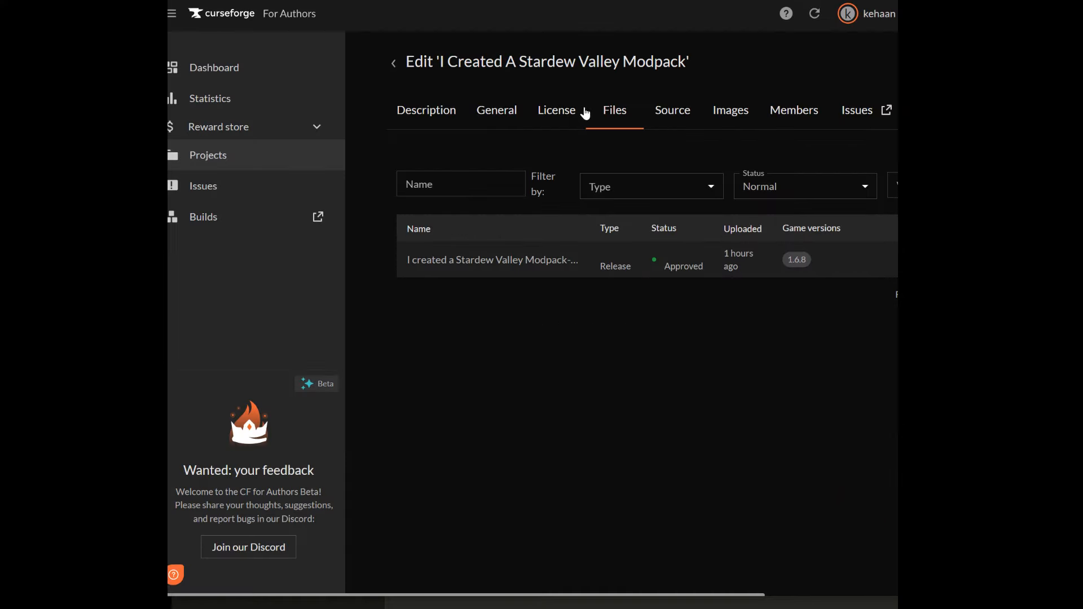
# Start a new file upload for the project, choose manual publishing once approved, and select the "I Created A Stardew Valley Modpack-1.0.1" package
pyautogui.click(584, 113)
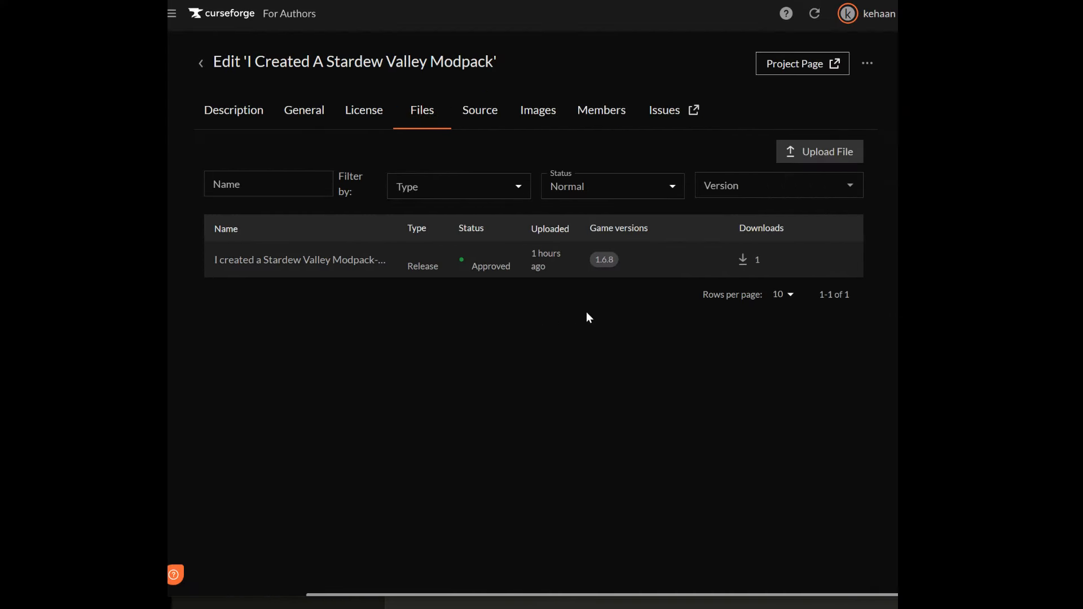
pyautogui.click(801, 151)
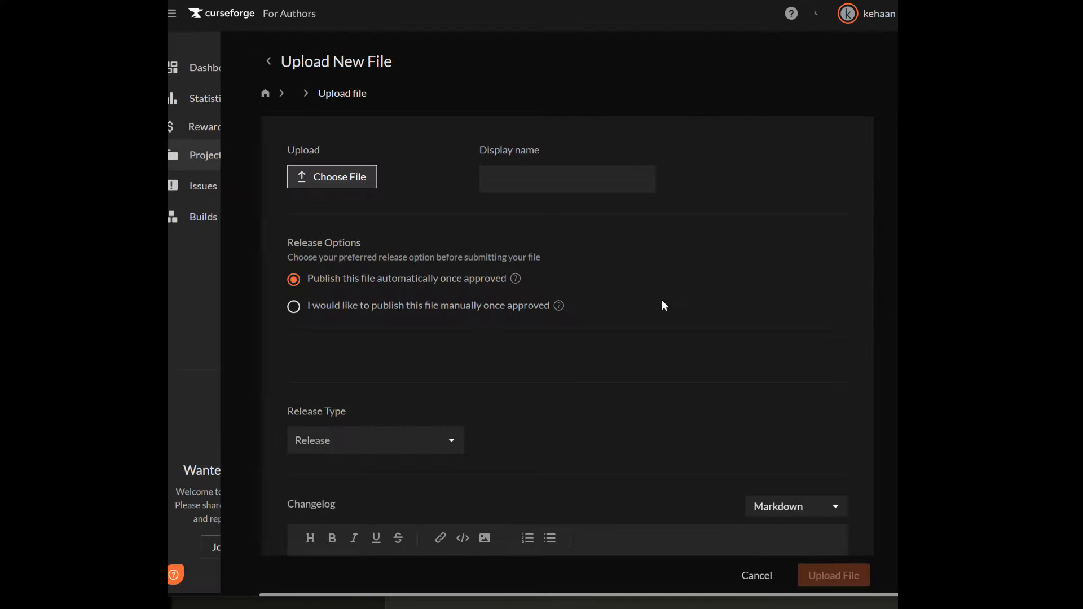
pyautogui.click(373, 309)
pyautogui.click(332, 176)
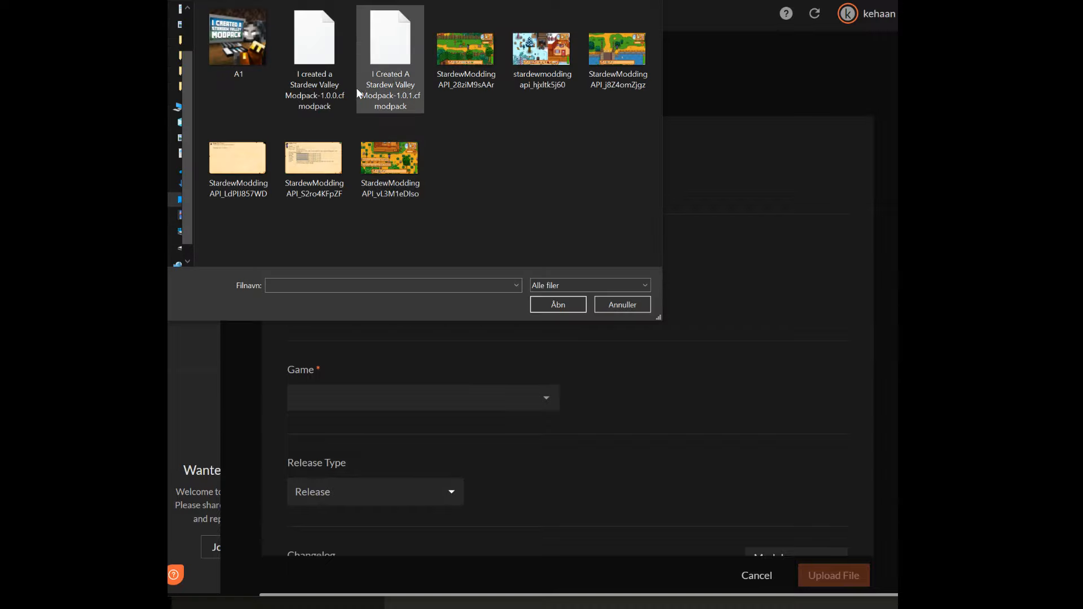
pyautogui.click(403, 105)
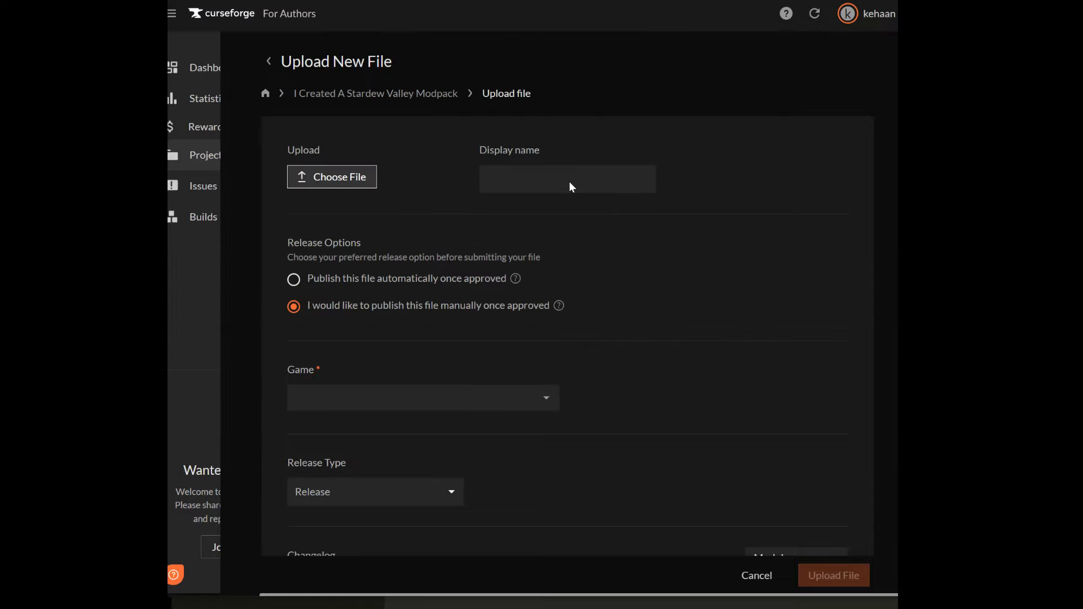
# Set the game version to 1.6.8 and enter the changelog lines "Updated Content Patcher" and "Updated Lookup Anything"
pyautogui.scroll(-3, 536, 186)
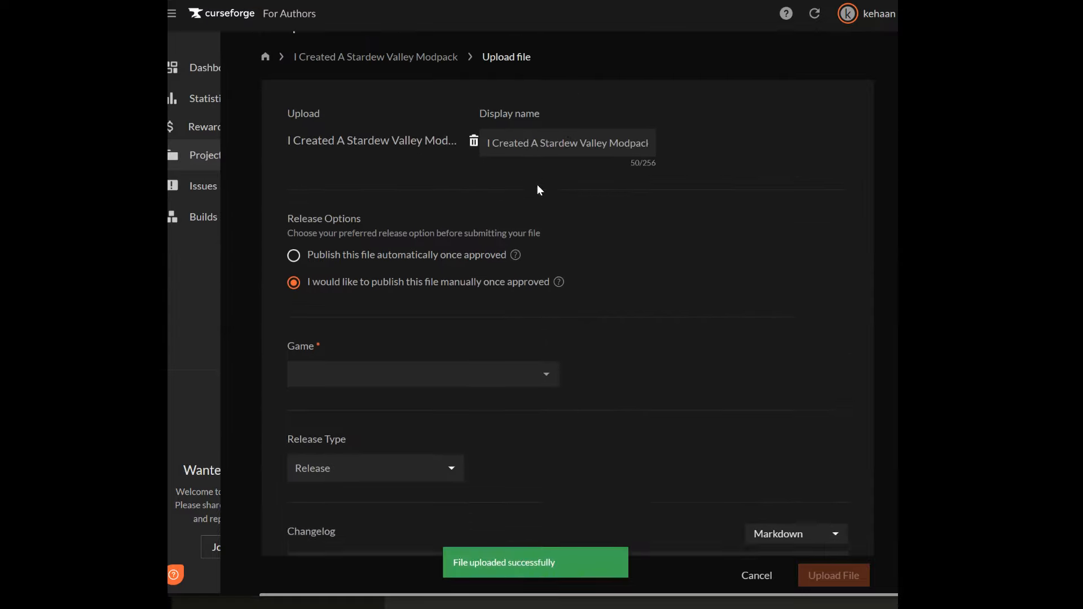
pyautogui.click(530, 217)
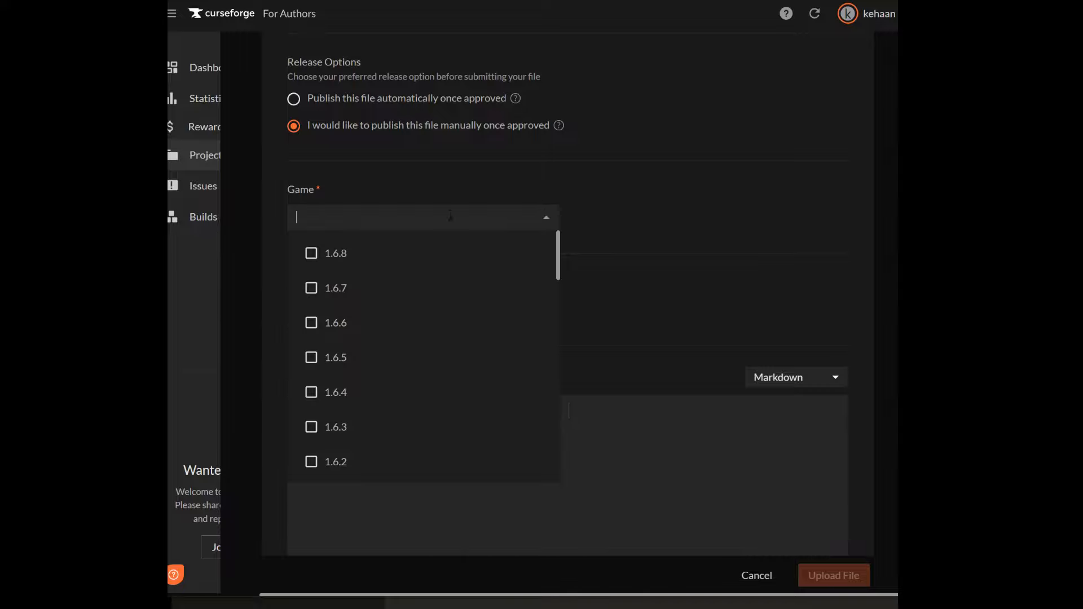
pyautogui.click(325, 252)
pyautogui.click(660, 209)
pyautogui.scroll(-2, 354, 323)
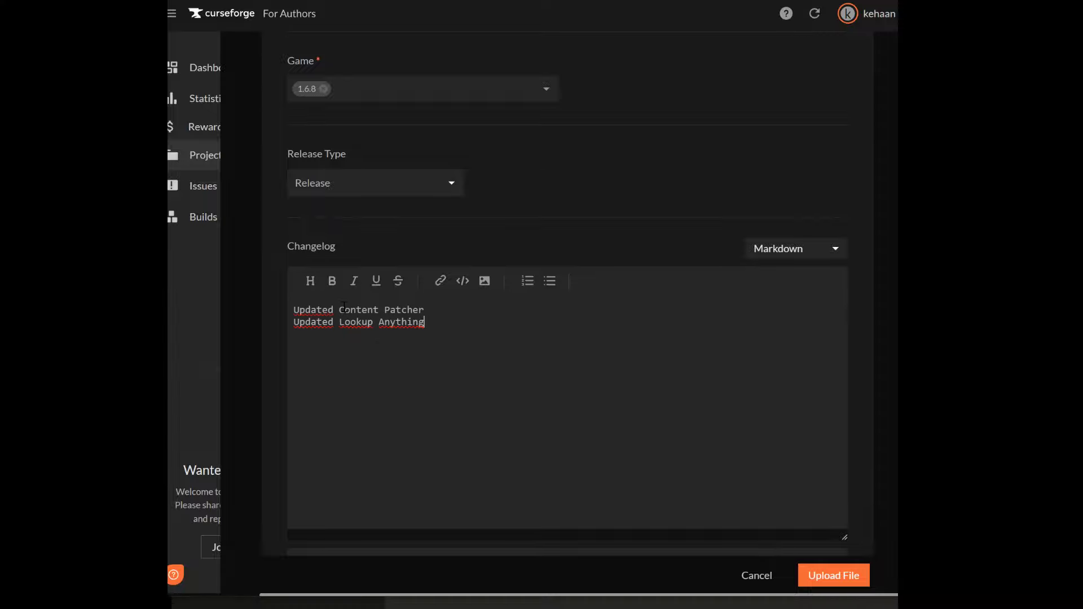
# Make both changelog lines bold and submit the new file
pyautogui.moveTo(424, 310); pyautogui.dragTo(293, 310)
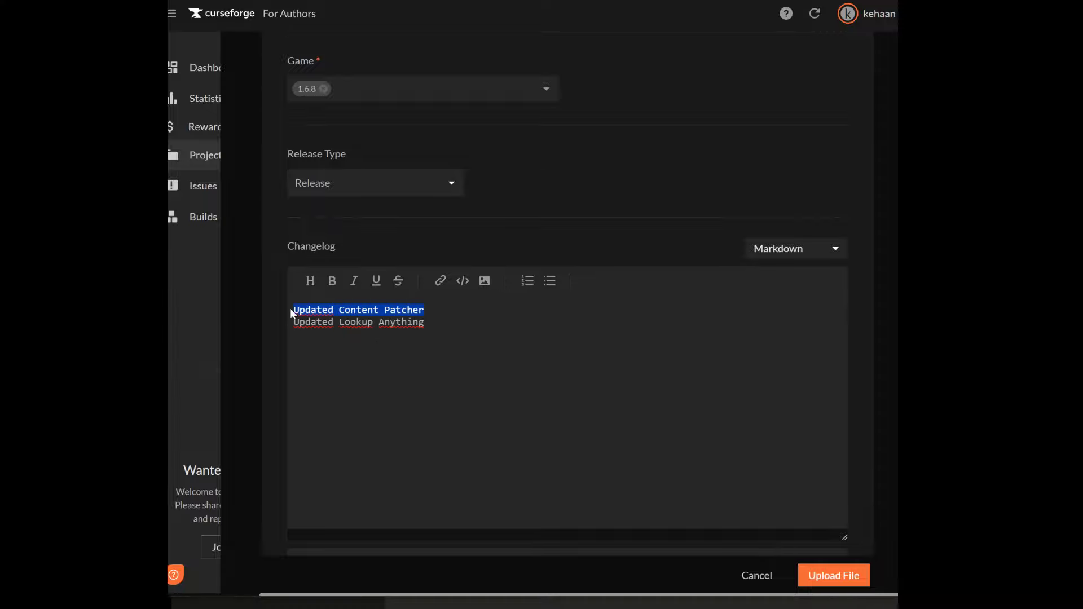
pyautogui.click(331, 281)
pyautogui.moveTo(442, 325); pyautogui.dragTo(291, 323)
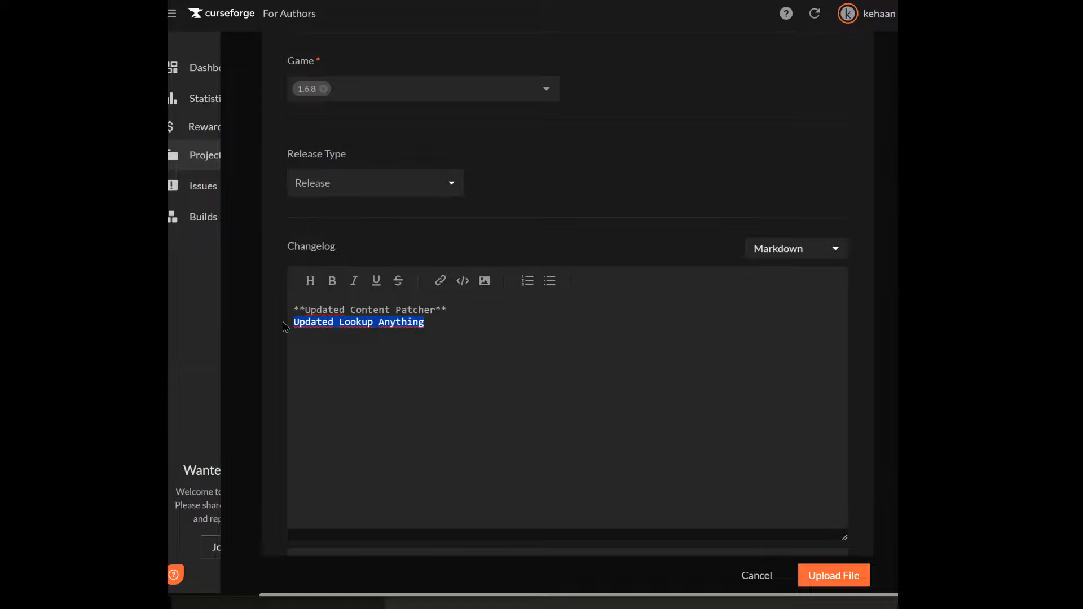
pyautogui.click(332, 281)
pyautogui.click(829, 575)
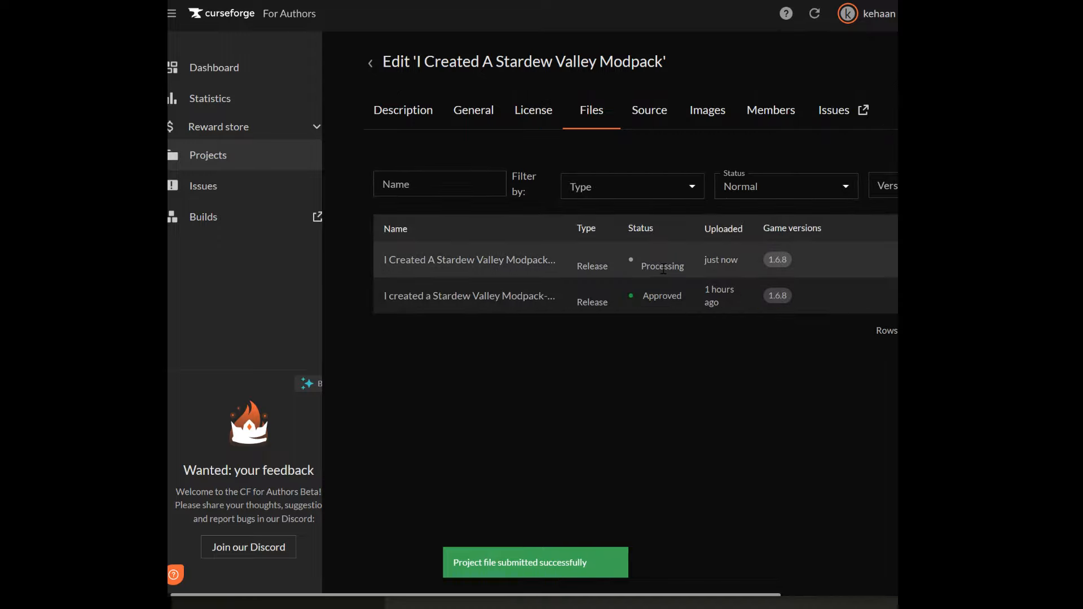
# Publish the newly uploaded 1.0.1 file from the project's file list
pyautogui.hscroll(5, 620, 373)
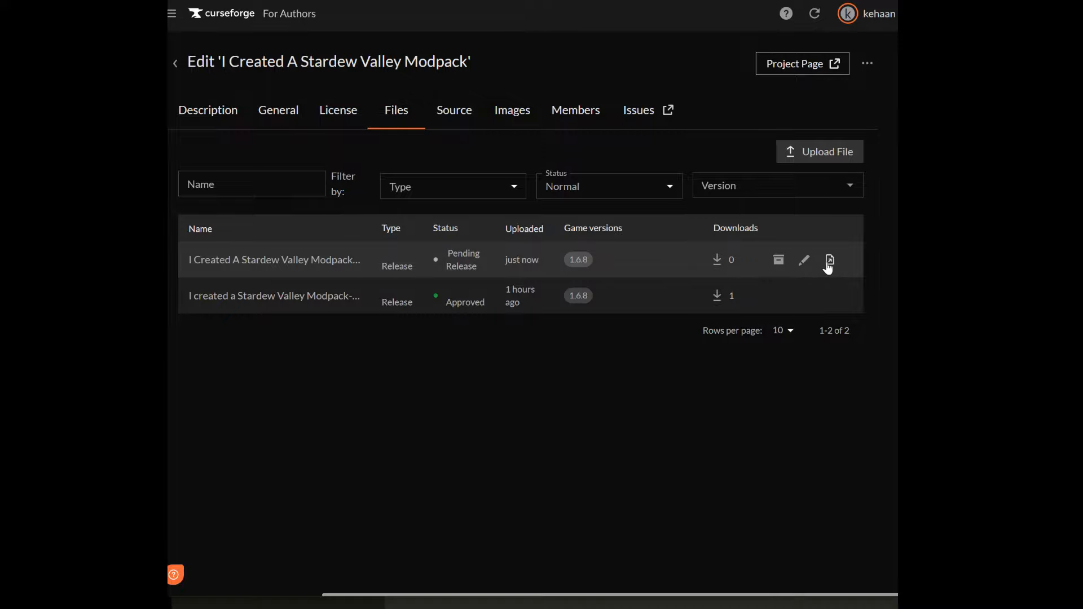
pyautogui.click(827, 262)
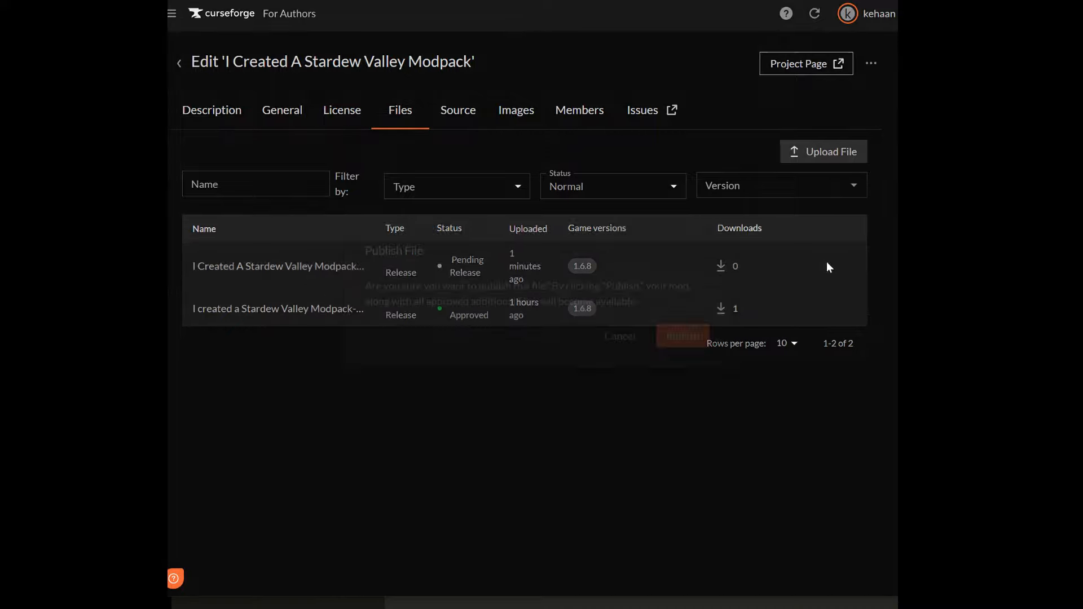
pyautogui.press('Return')
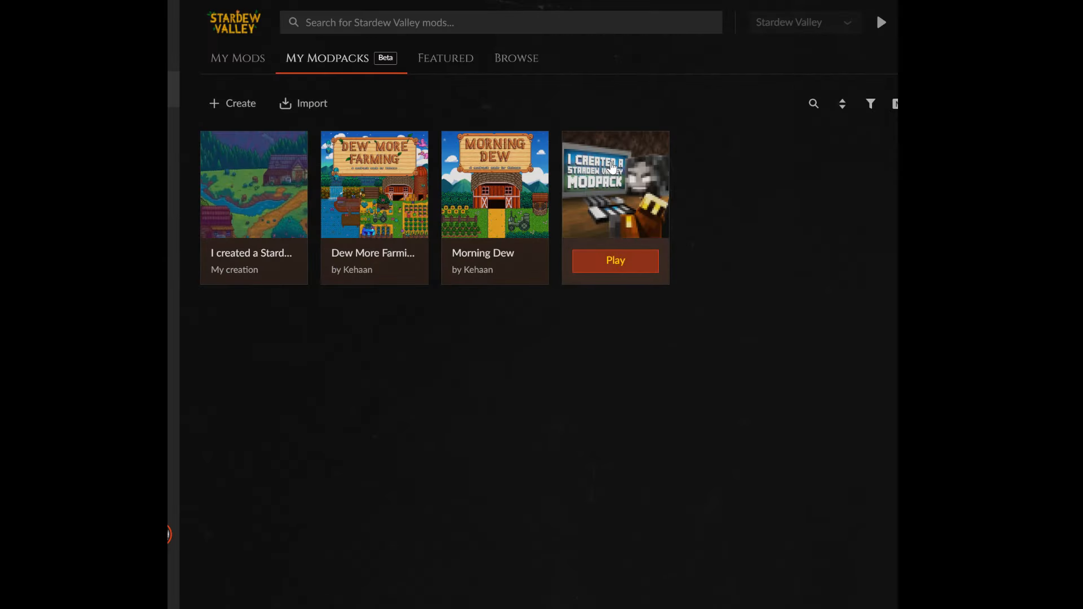
# Switch to the CurseForge app and delete the installed "I Created A Stardew Valley Modpack" profile
pyautogui.rightClick(611, 166)
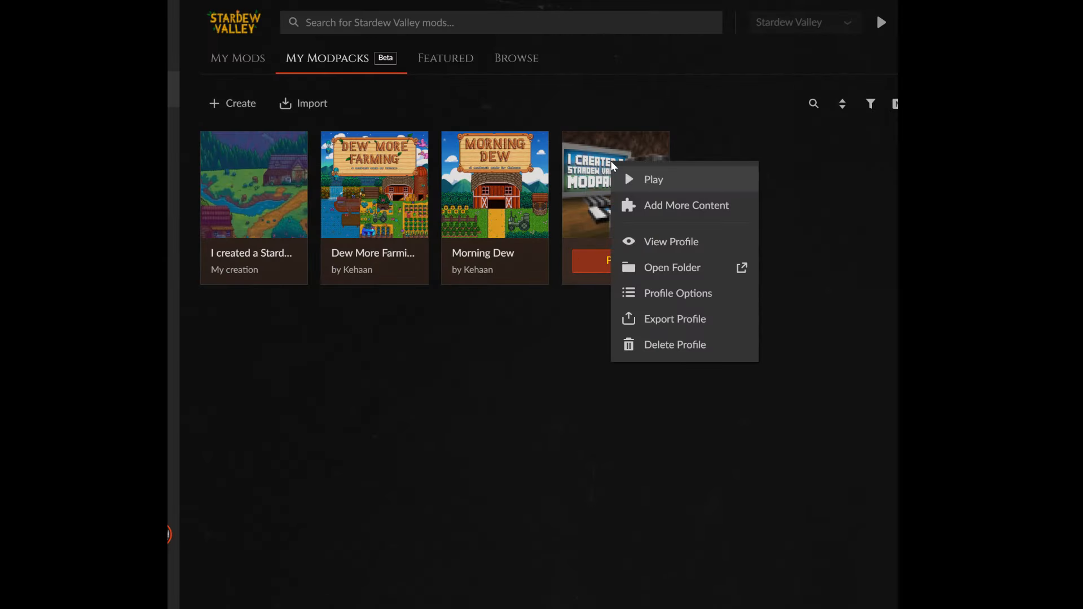
pyautogui.click(655, 343)
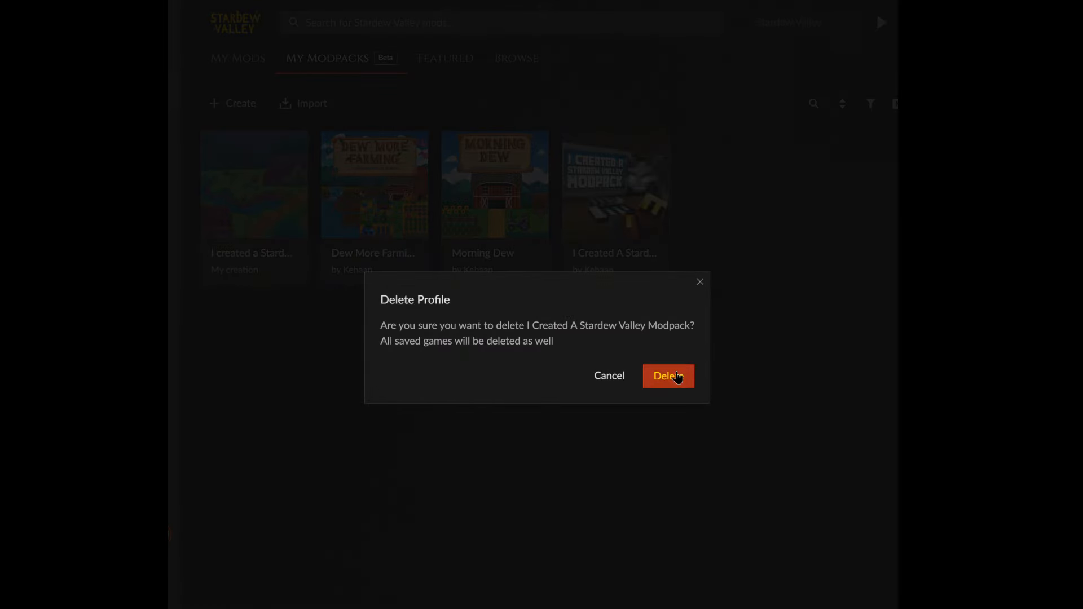
pyautogui.click(668, 376)
# Browse the Stardew Valley modpacks and install version 1.0.0 of "I Created A Stardew Valley Modpack"
pyautogui.click(506, 57)
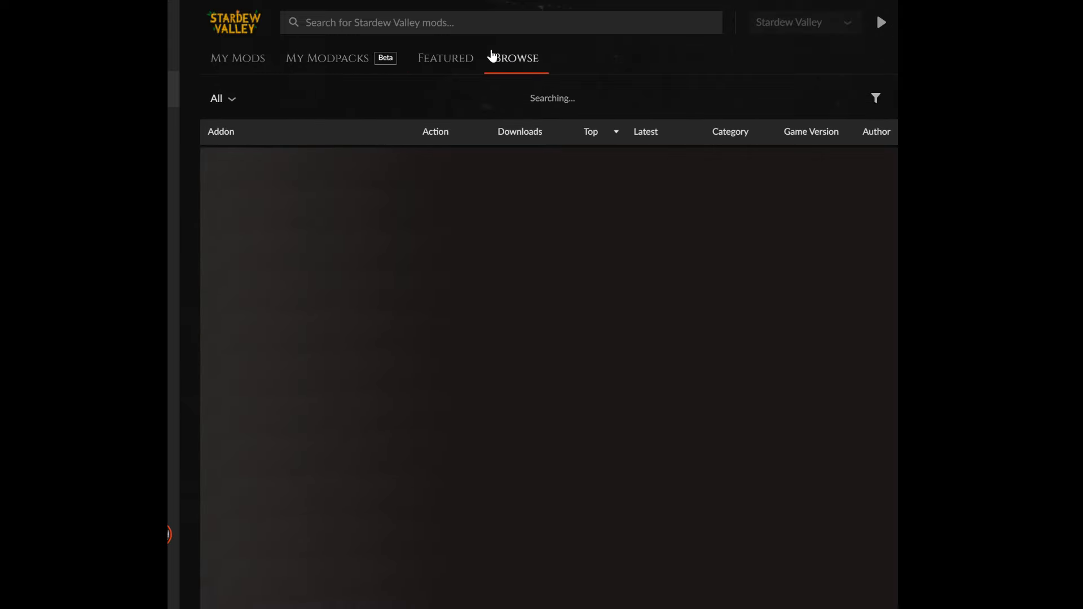
pyautogui.click(225, 99)
pyautogui.click(248, 150)
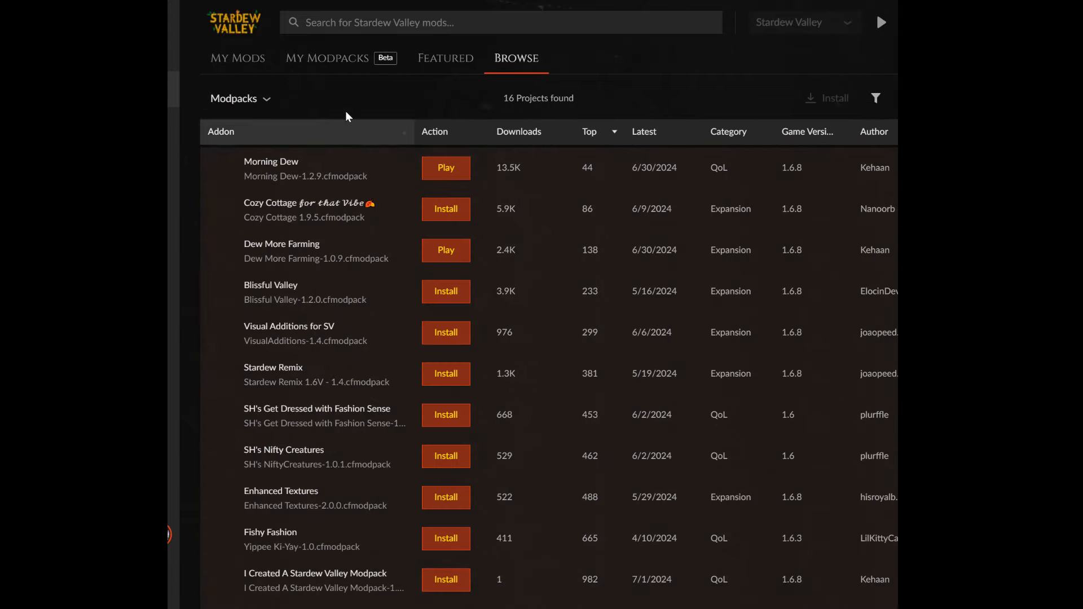
pyautogui.click(282, 574)
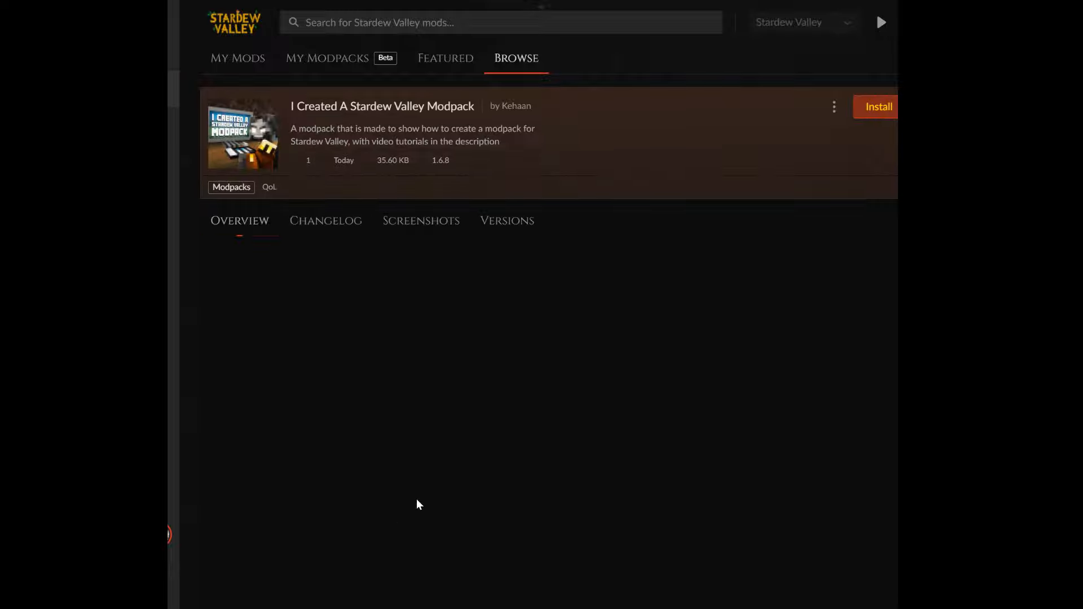
pyautogui.click(513, 220)
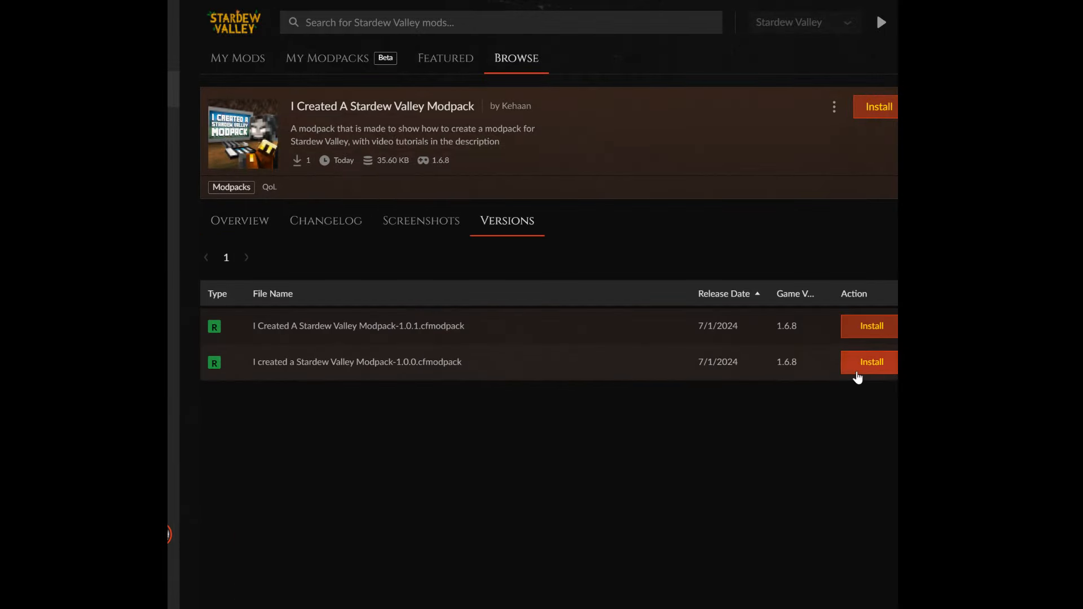
pyautogui.click(862, 366)
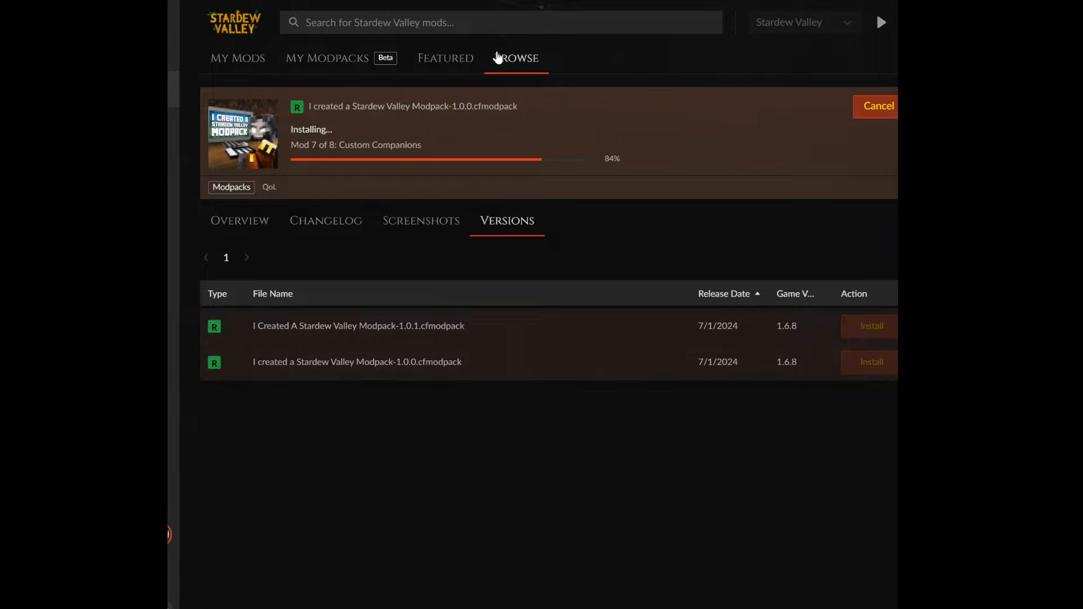
# Change the installed "I Created A Stardew Valley Modpack" profile to version 1.0.1
pyautogui.click(496, 56)
pyautogui.click(315, 59)
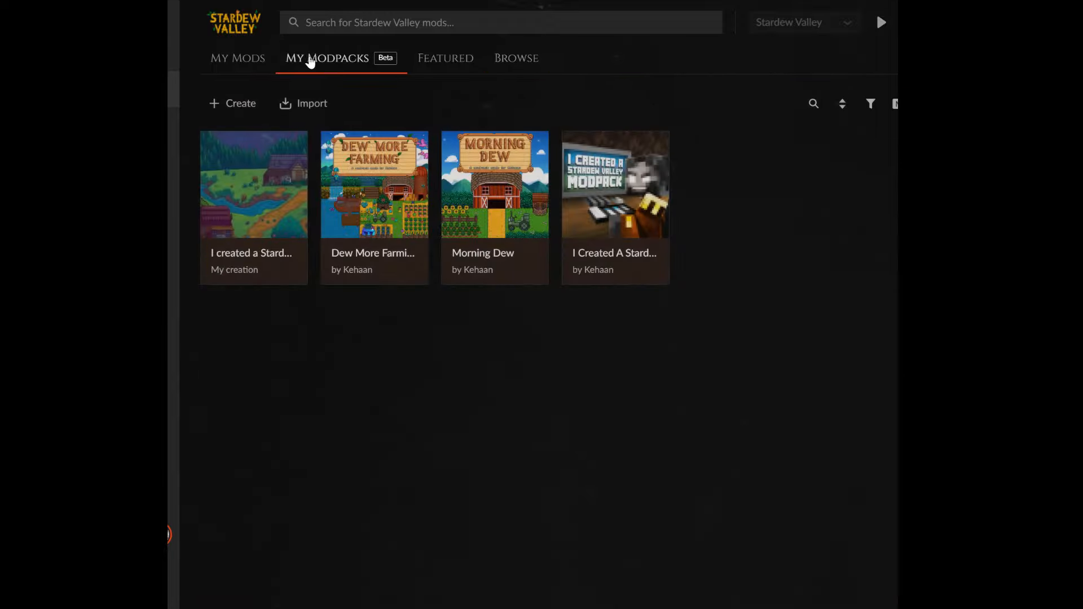
pyautogui.moveTo(588, 173)
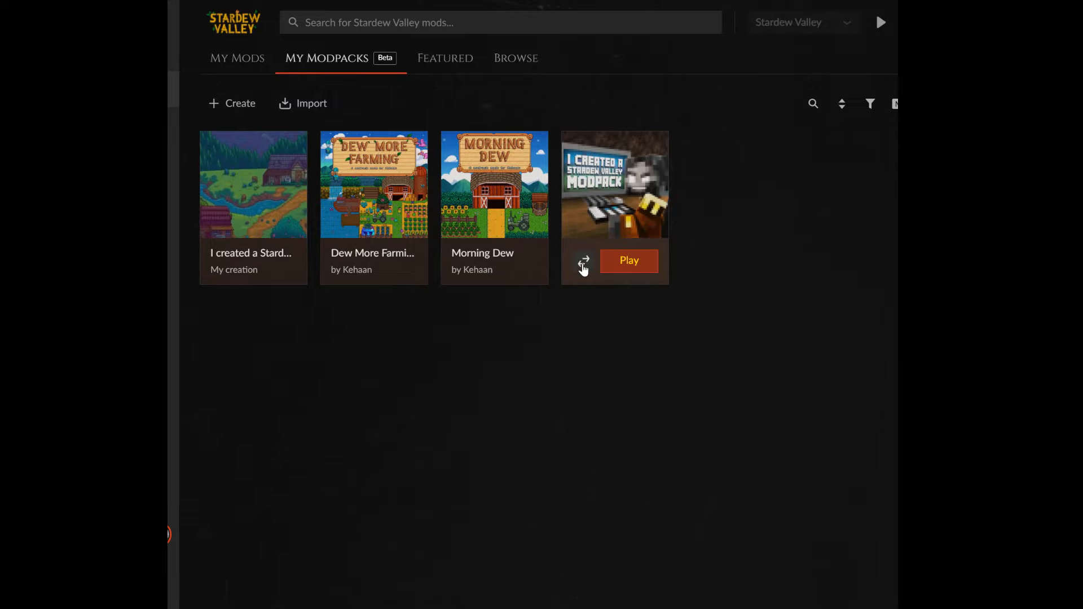
pyautogui.click(584, 262)
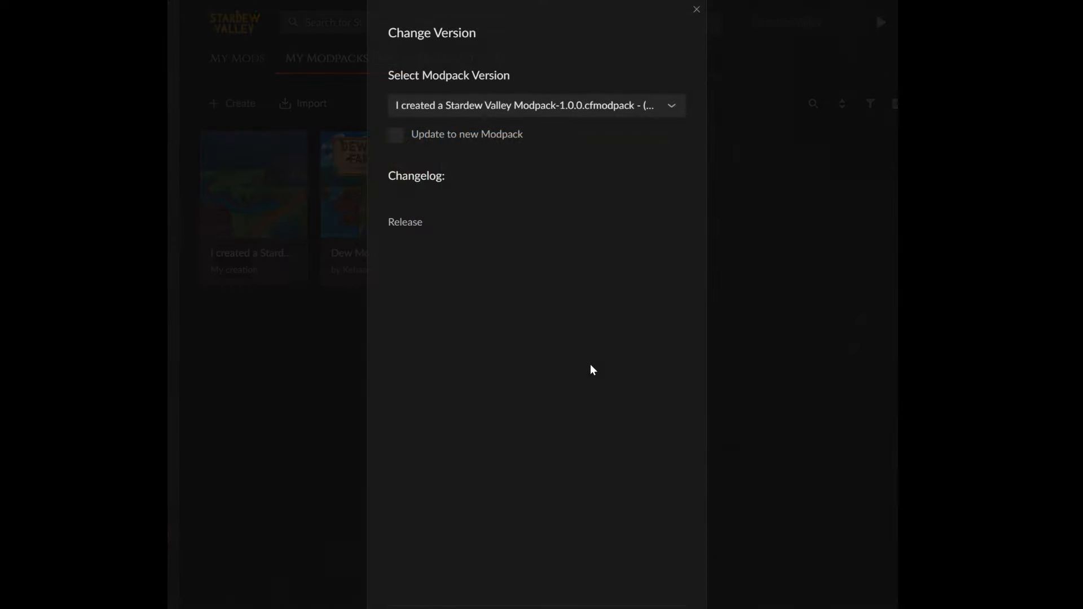
pyautogui.click(453, 108)
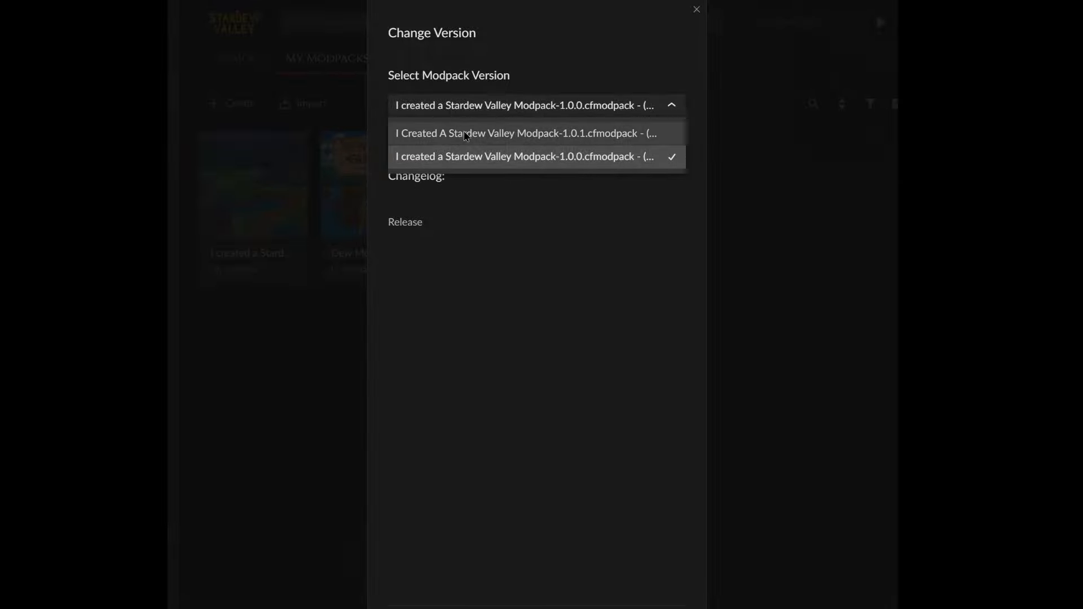
pyautogui.click(463, 132)
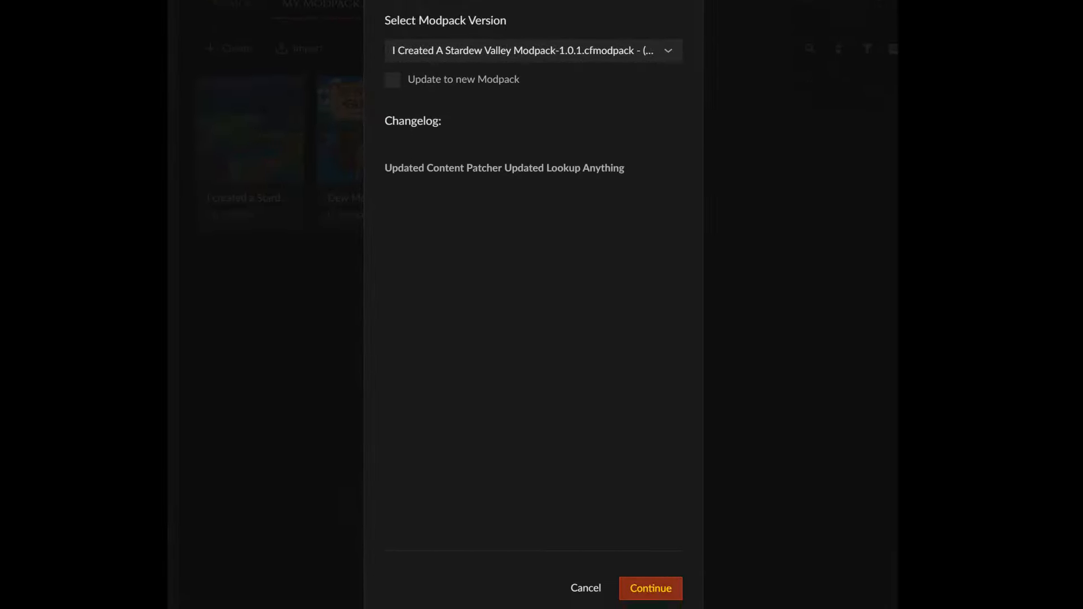
pyautogui.click(649, 572)
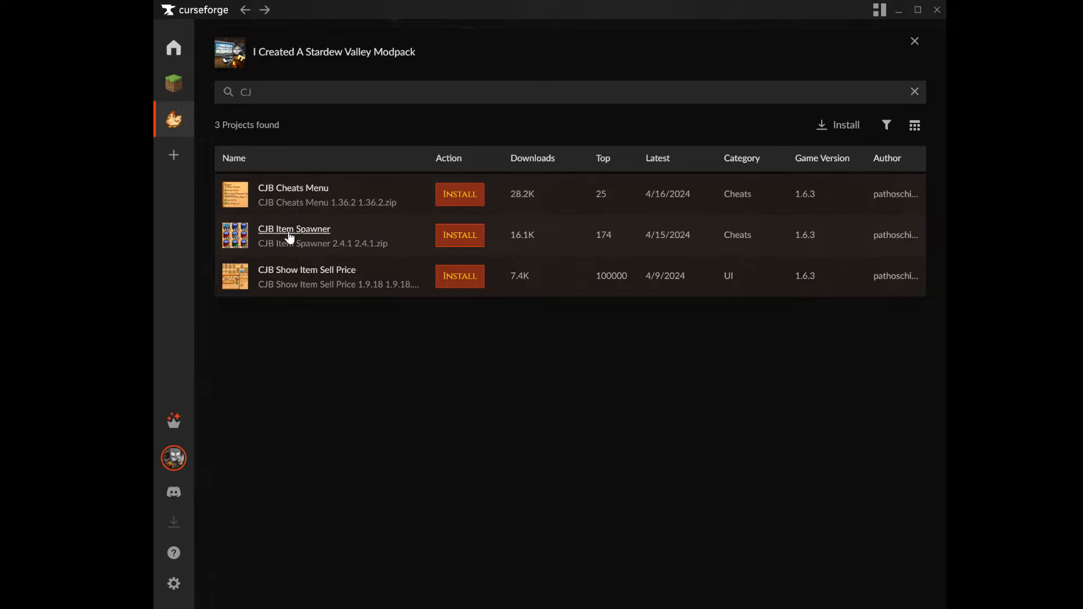
# Review the overview pages of the CJB Cheats Menu and CJB Item Spawner mods
pyautogui.click(280, 189)
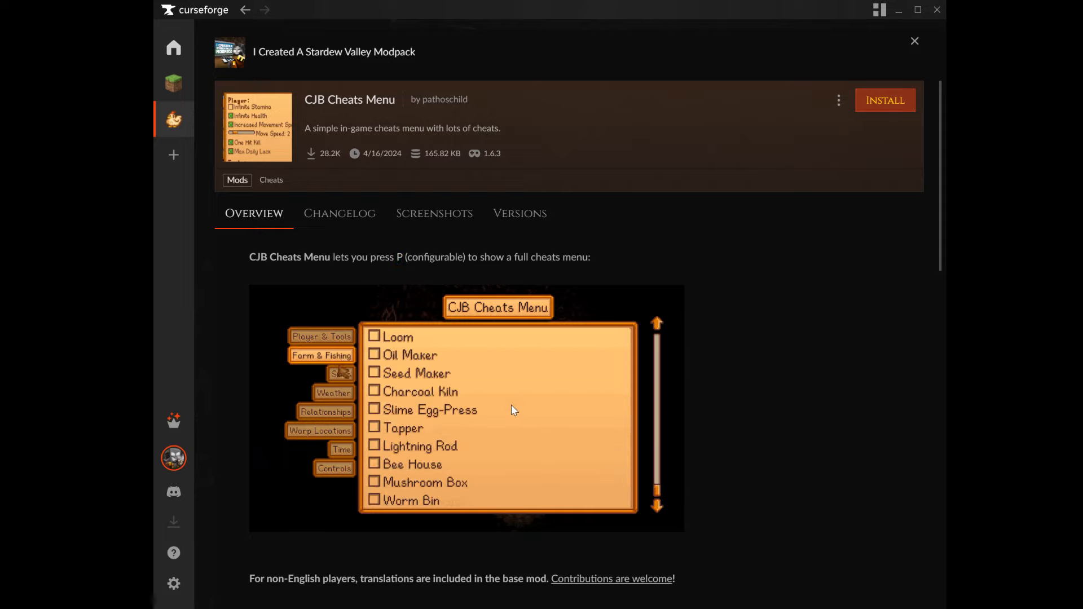
pyautogui.hotkey('alt', 'Left')
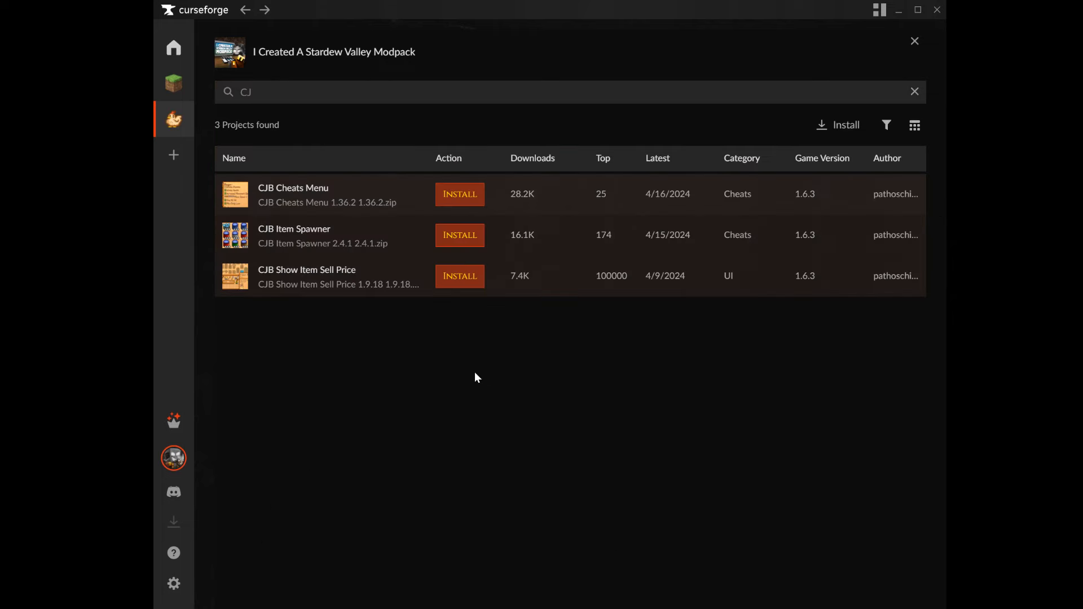
pyautogui.click(303, 231)
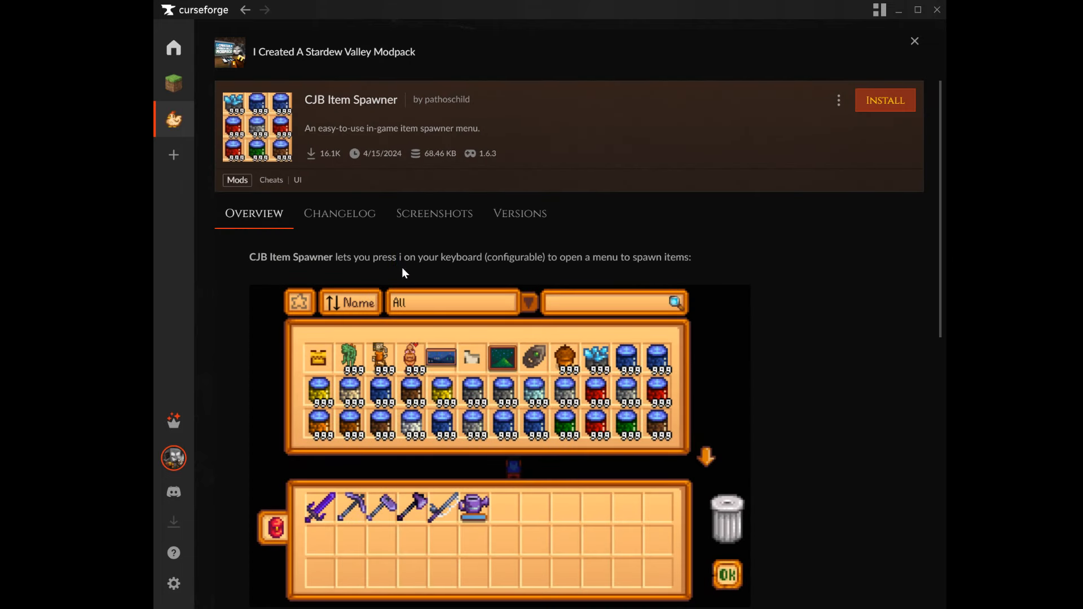
pyautogui.scroll(-3, 479, 378)
pyautogui.scroll(-4, 432, 348)
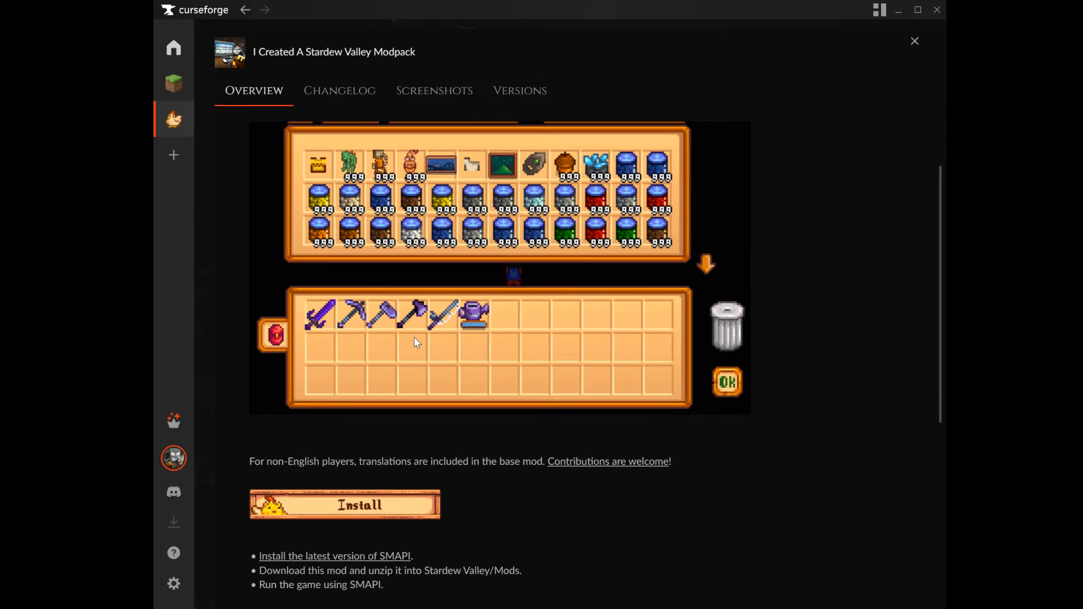
pyautogui.scroll(3, 466, 310)
pyautogui.scroll(-2, 451, 333)
pyautogui.scroll(-1, 436, 345)
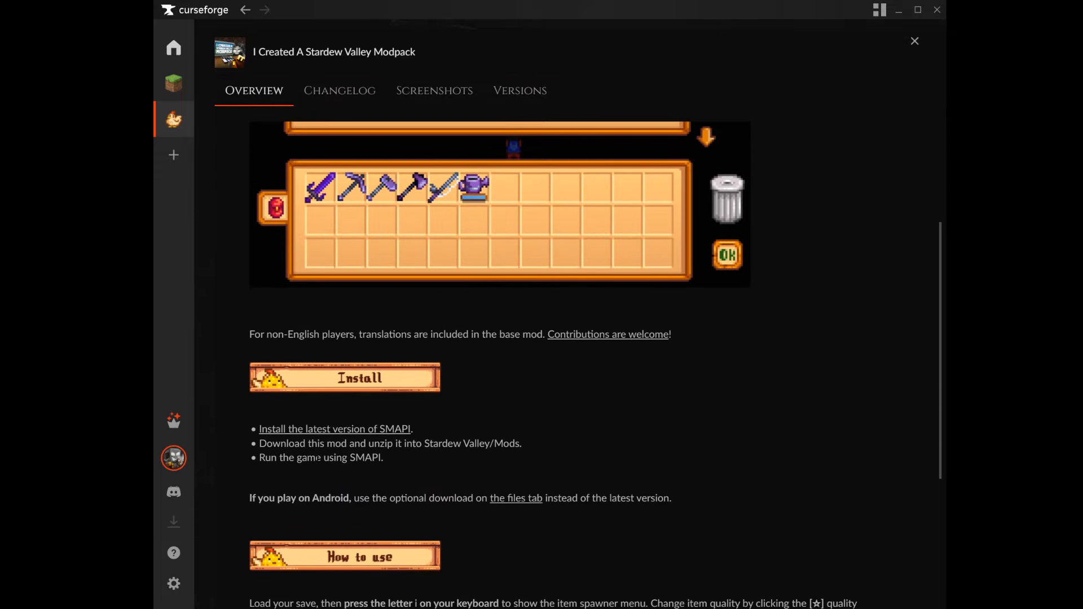
pyautogui.scroll(2, 421, 431)
pyautogui.hotkey('alt', 'Left')
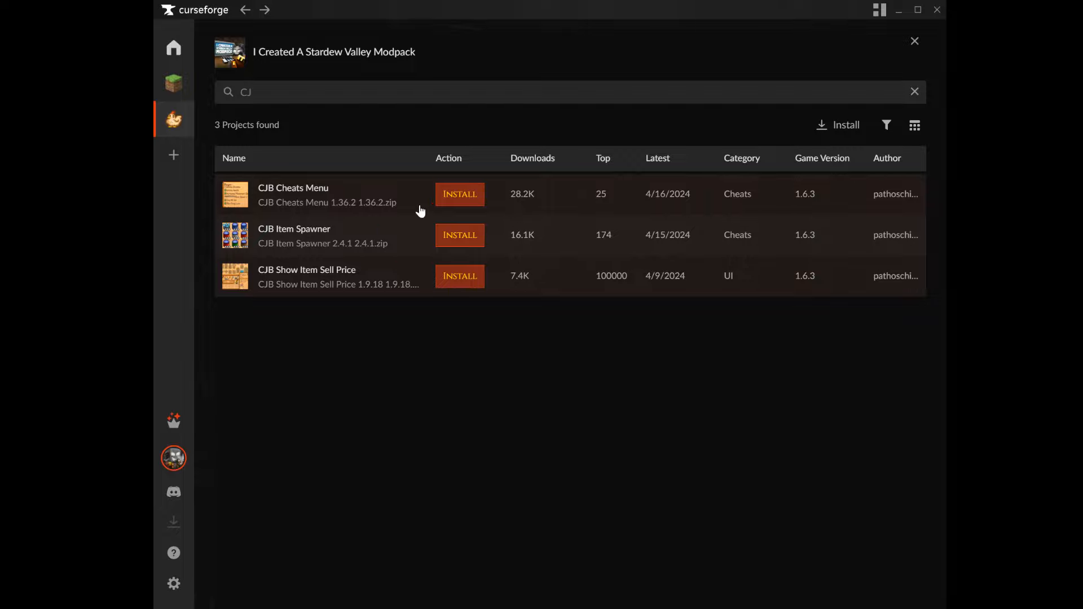
pyautogui.click(297, 198)
pyautogui.scroll(-1, 540, 385)
pyautogui.scroll(1, 530, 360)
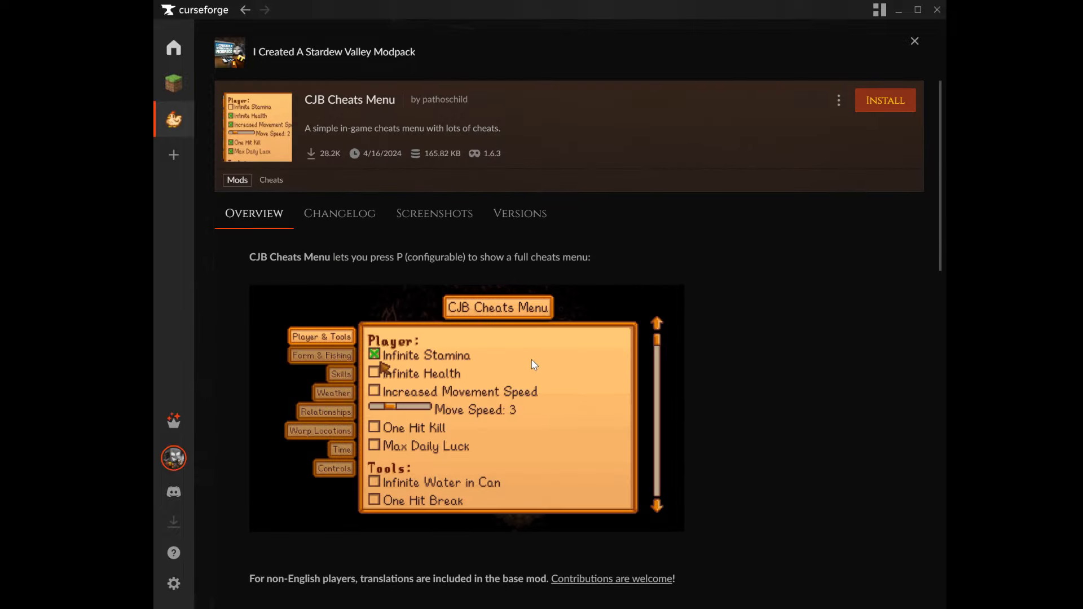
pyautogui.hotkey('alt', 'Left')
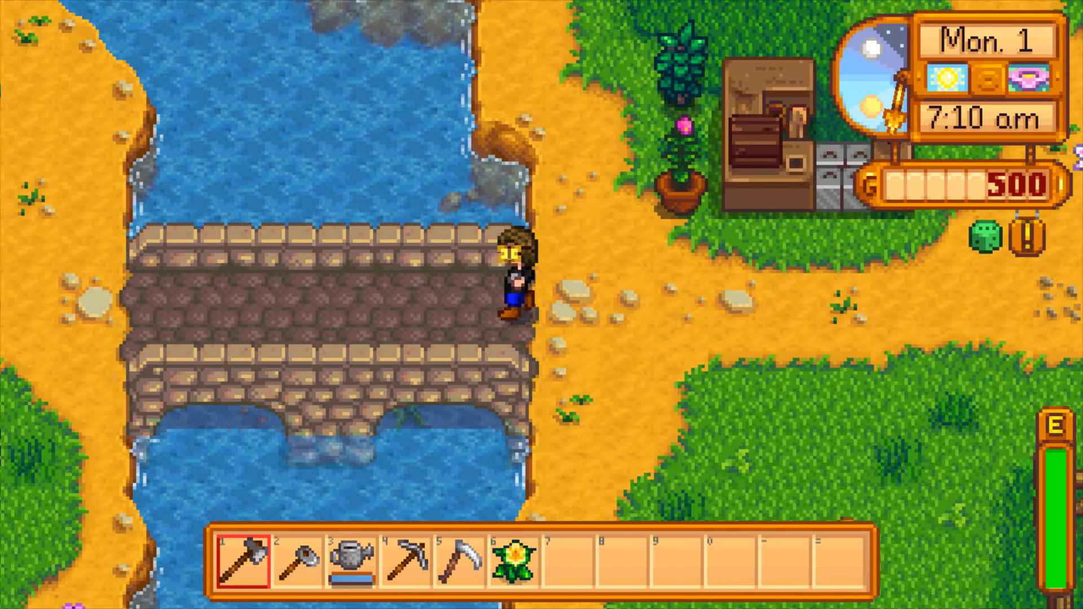
pyautogui.press('a')
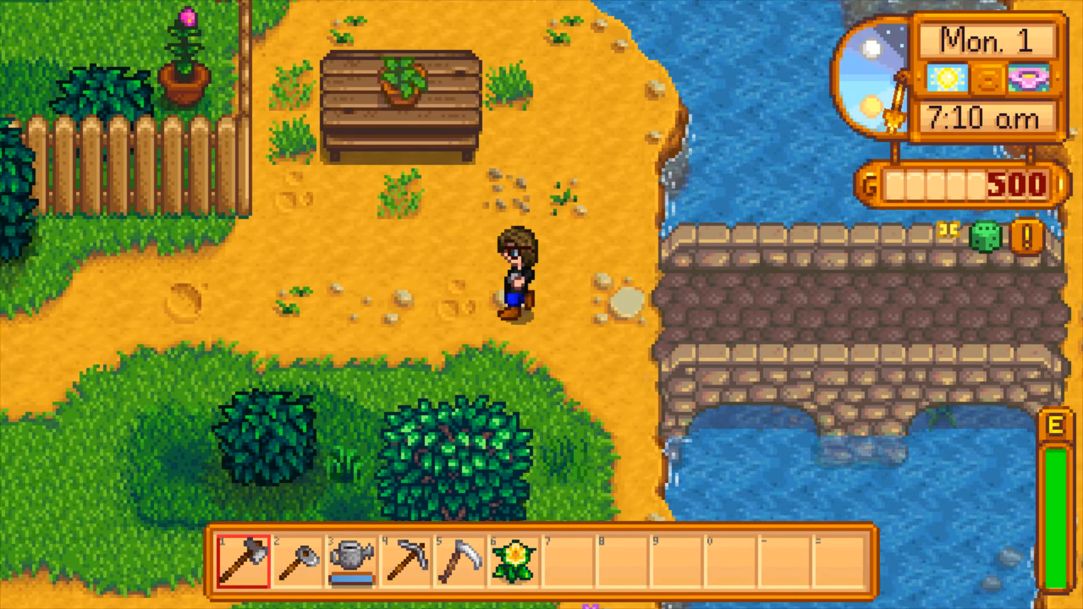
pyautogui.press('a')
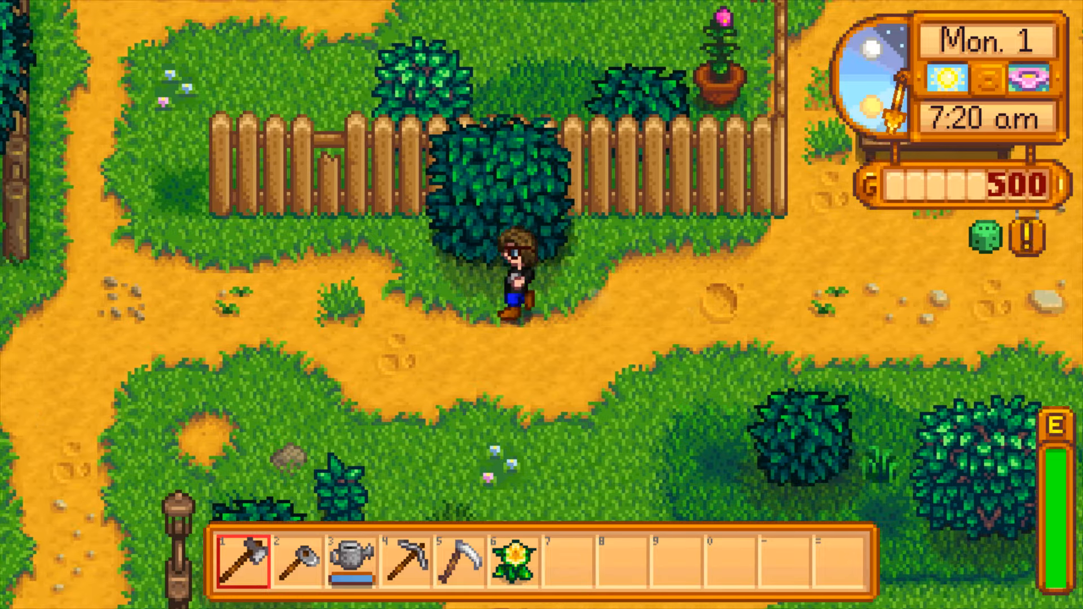
pyautogui.press('a')
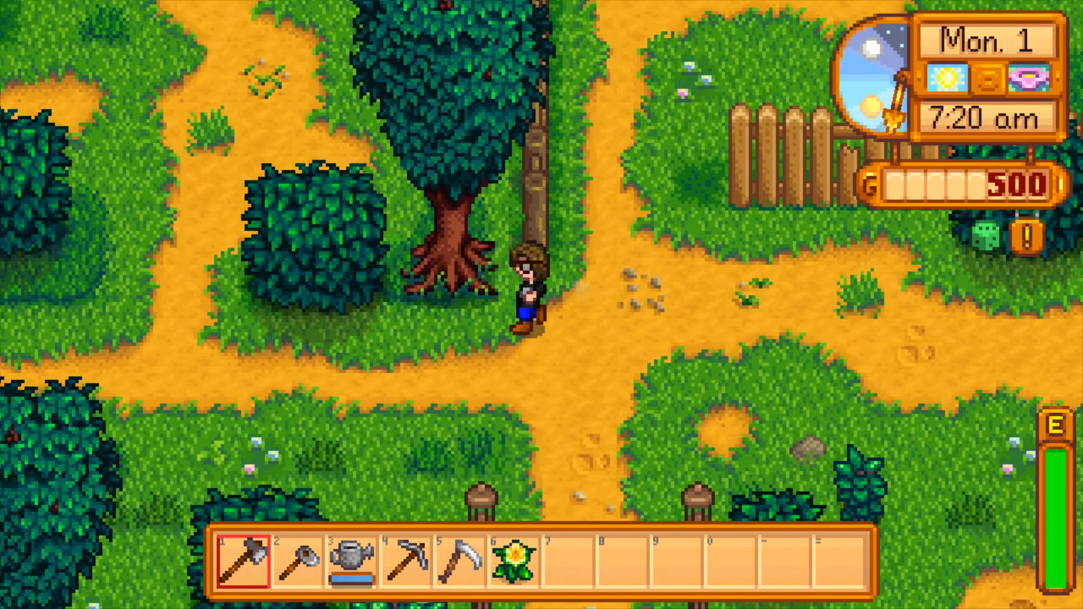